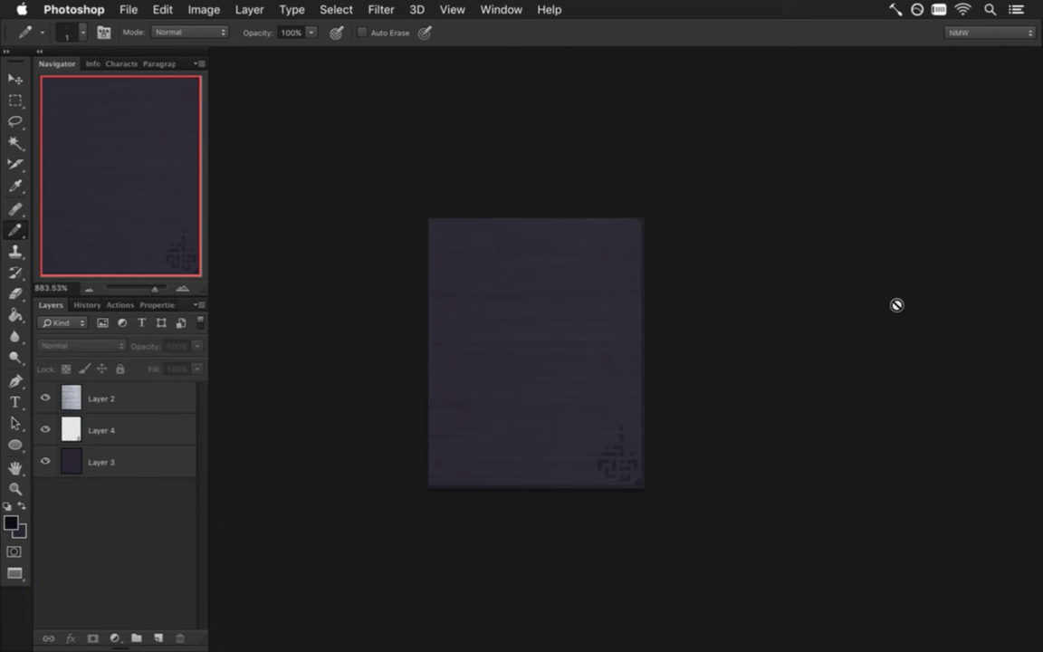
Check the canvas size of TBossDoorL.psd and TBossDoorR.psd.
{"action": "key", "text": "super+alt+c"}
{"action": "key", "text": "Escape"}
{"action": "left_click", "coordinate": [511, 7]}
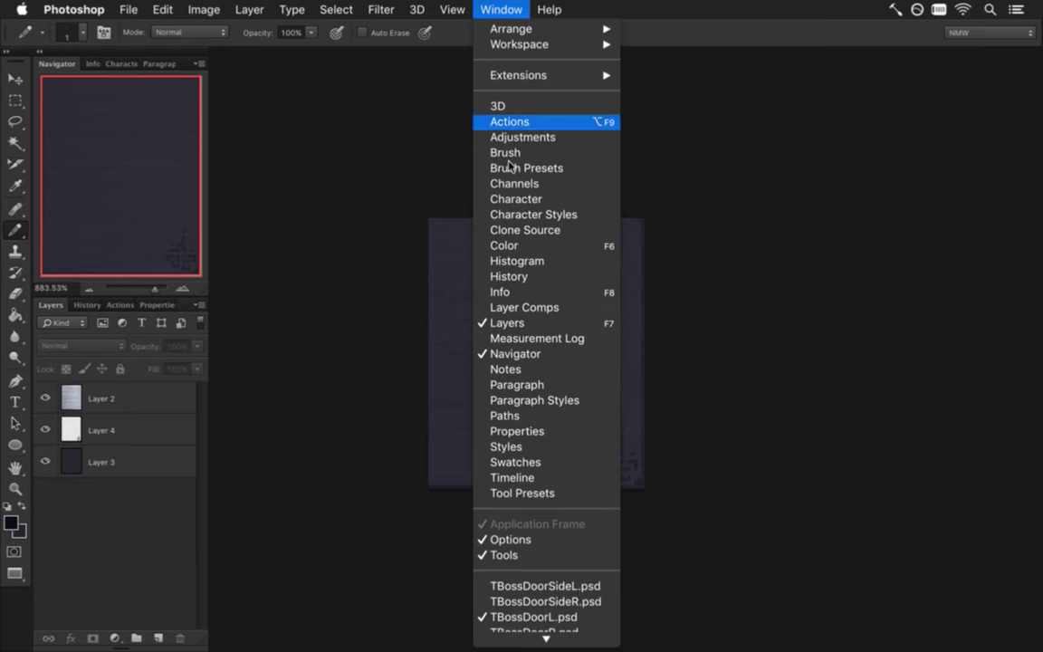
{"action": "left_click", "coordinate": [561, 619]}
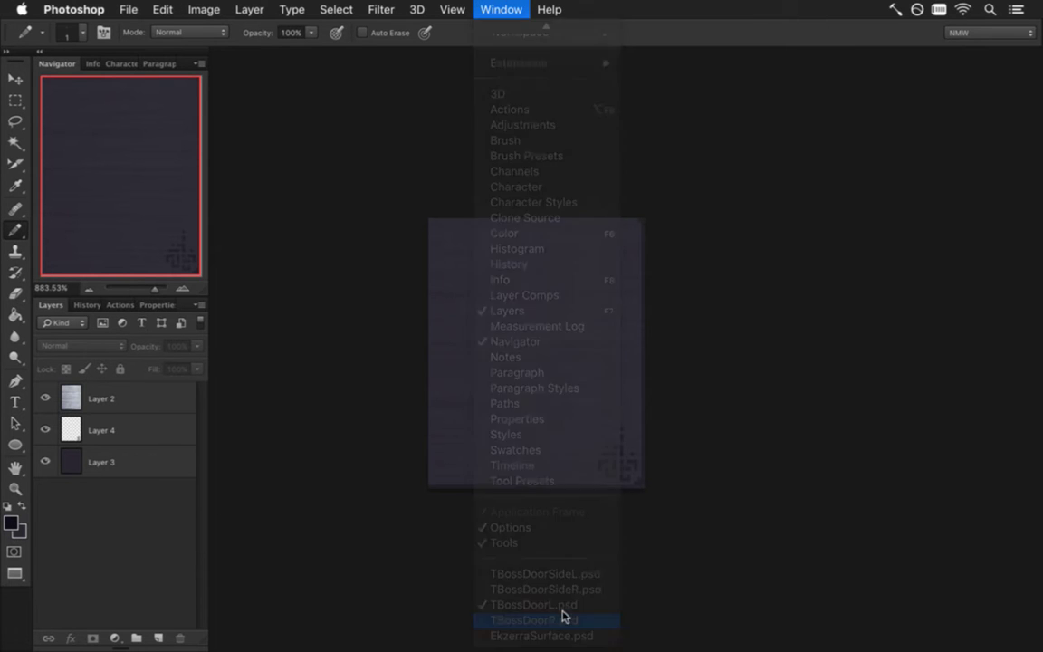
{"action": "key", "text": "super+alt+c"}
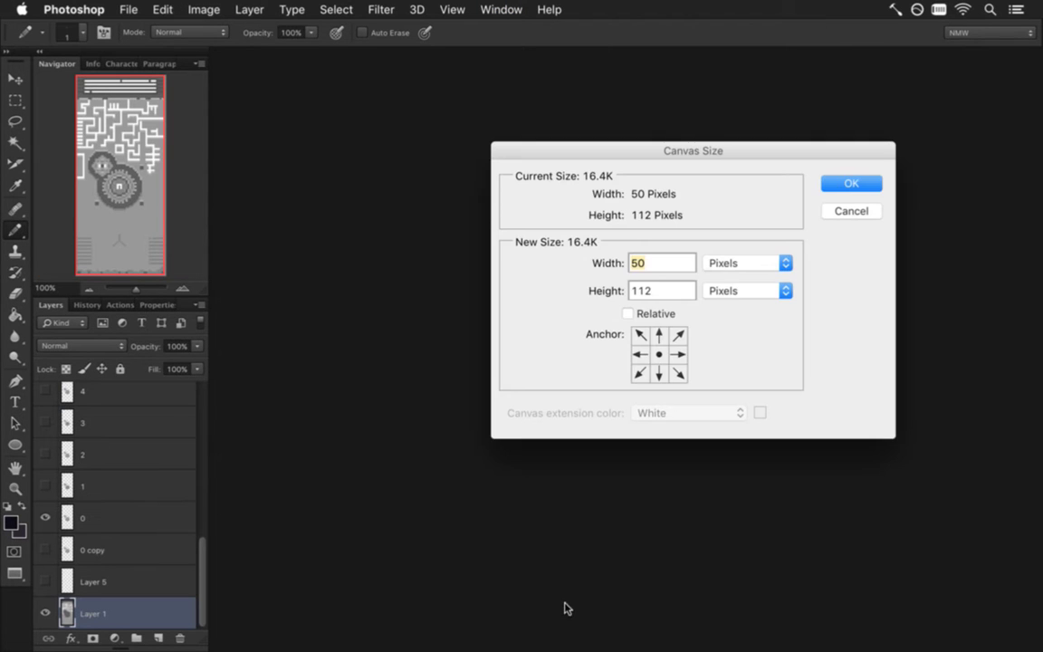
{"action": "key", "text": "Escape"}
Switch to Xcode, set the TbossDoor position to -30,0 and the doorR position to 30,0, and test-run the game.
{"action": "key", "text": "super+Tab"}
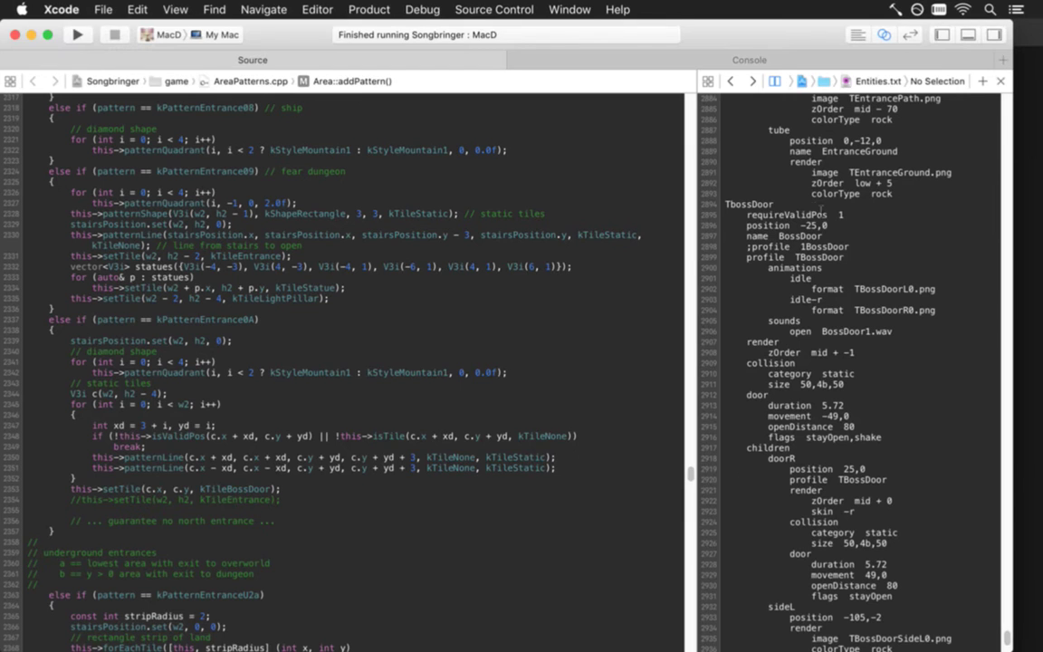
{"action": "left_click", "coordinate": [820, 224]}
{"action": "key", "text": "BackSpace"}
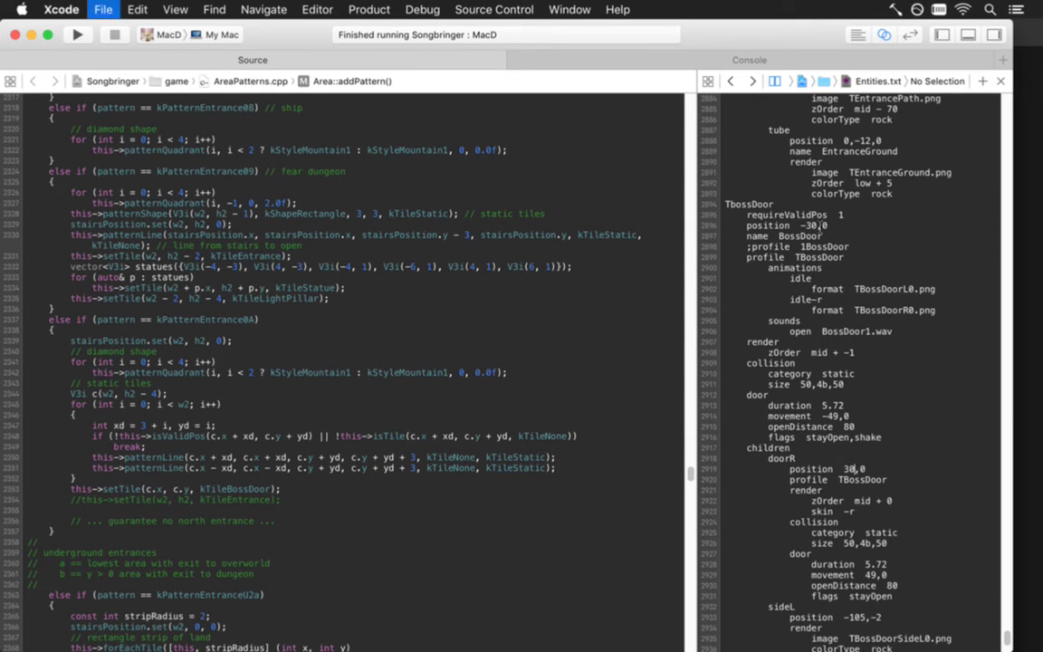
{"action": "key", "text": "super+r"}
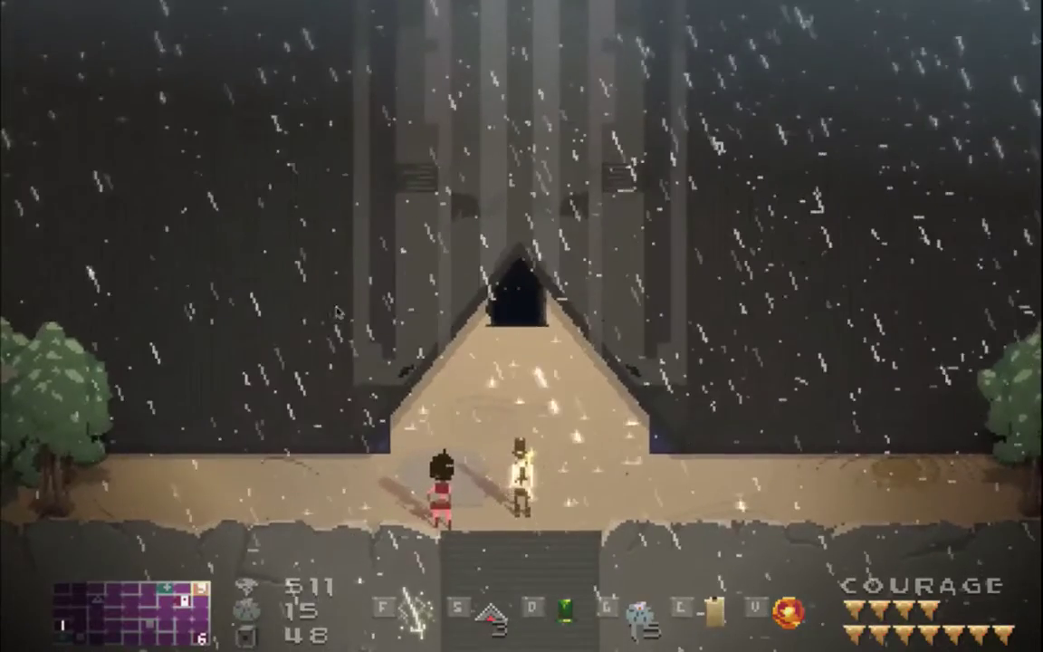
{"action": "key", "text": "super+q"}
Switch back to Photoshop and bring up TBossDoorL.psd.
{"action": "key", "text": "super+Tab"}
{"action": "left_click", "coordinate": [368, 350]}
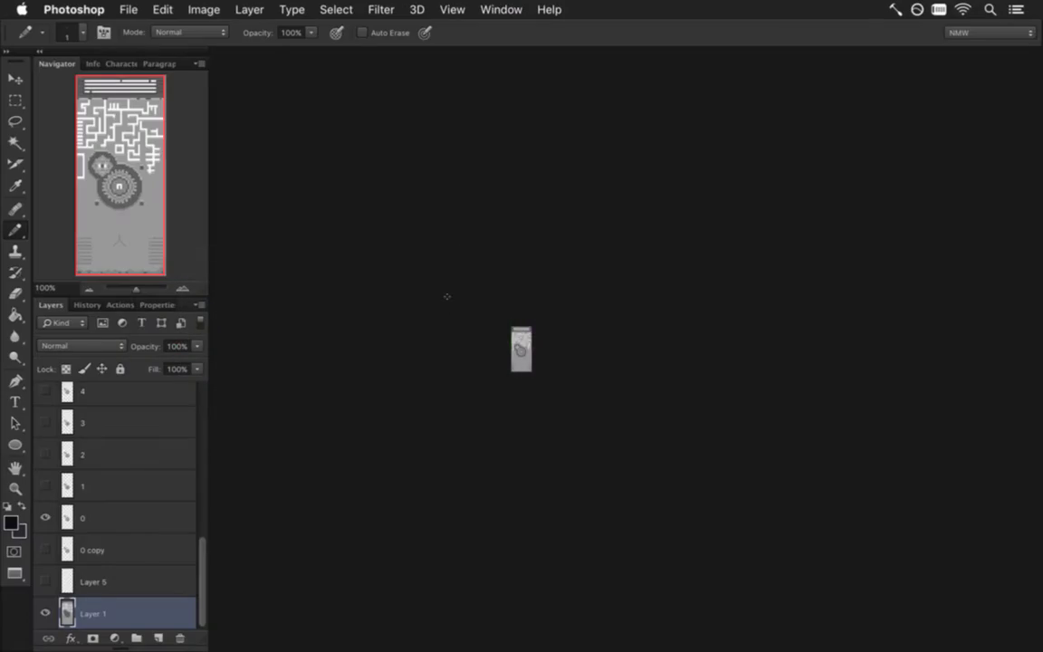
{"action": "left_click", "coordinate": [500, 9]}
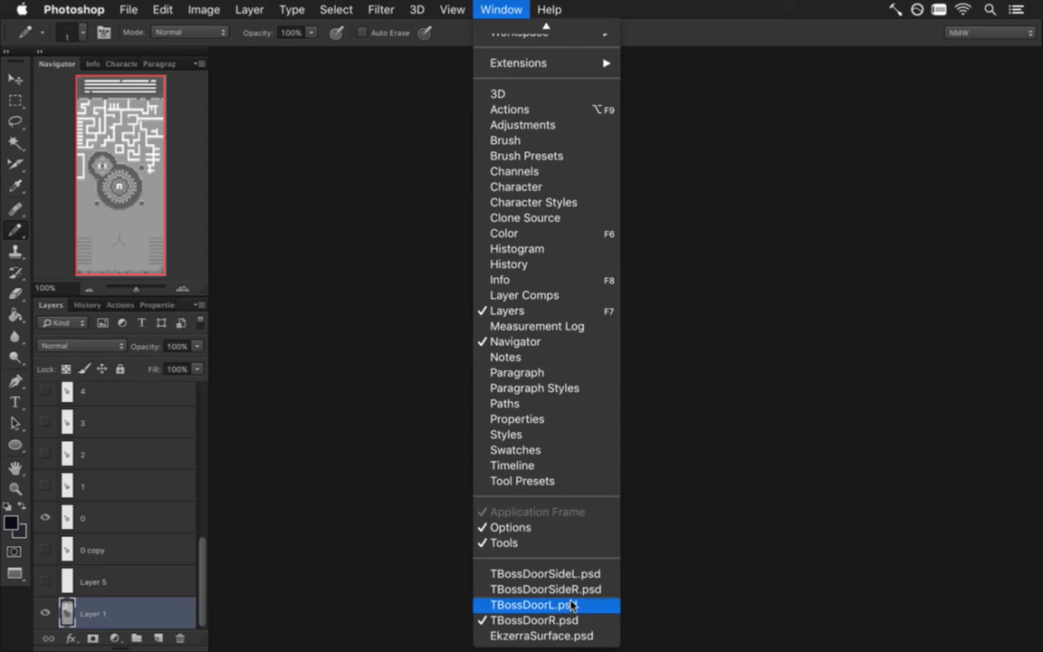
{"action": "left_click", "coordinate": [519, 408]}
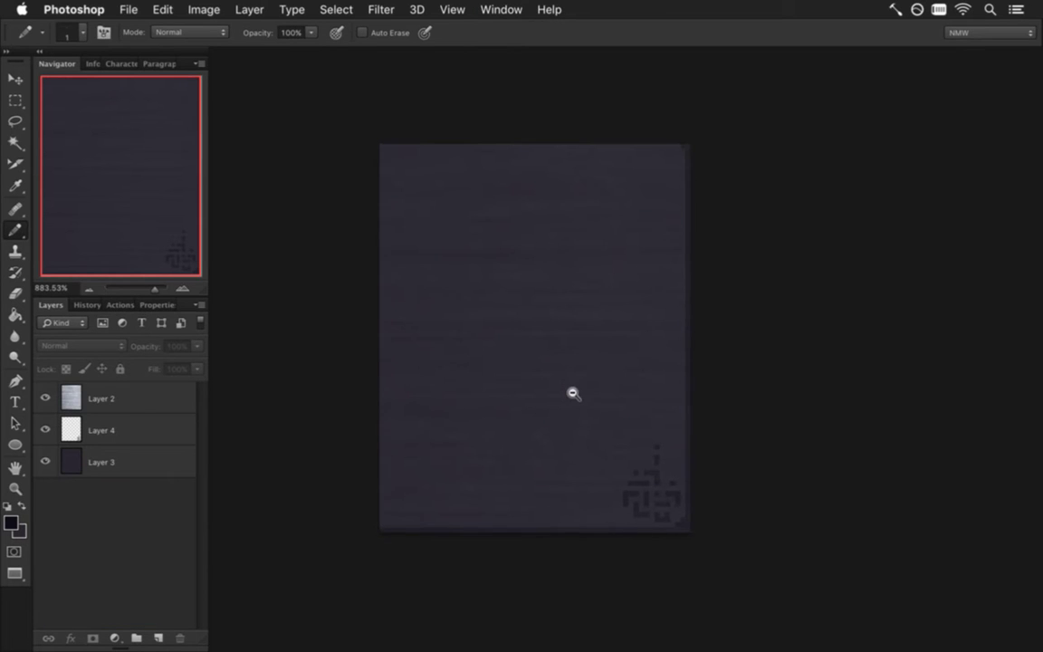
Add a Hue/Saturation adjustment layer above Layer 2 with its saturation set to -50.
{"action": "left_click", "coordinate": [101, 398]}
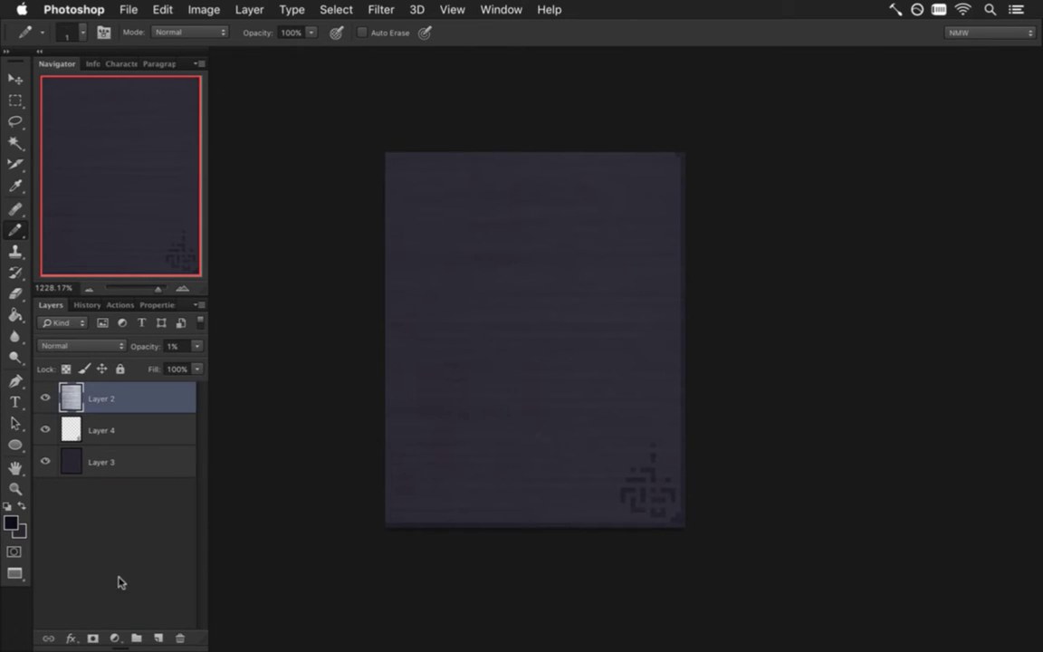
{"action": "left_click", "coordinate": [115, 637]}
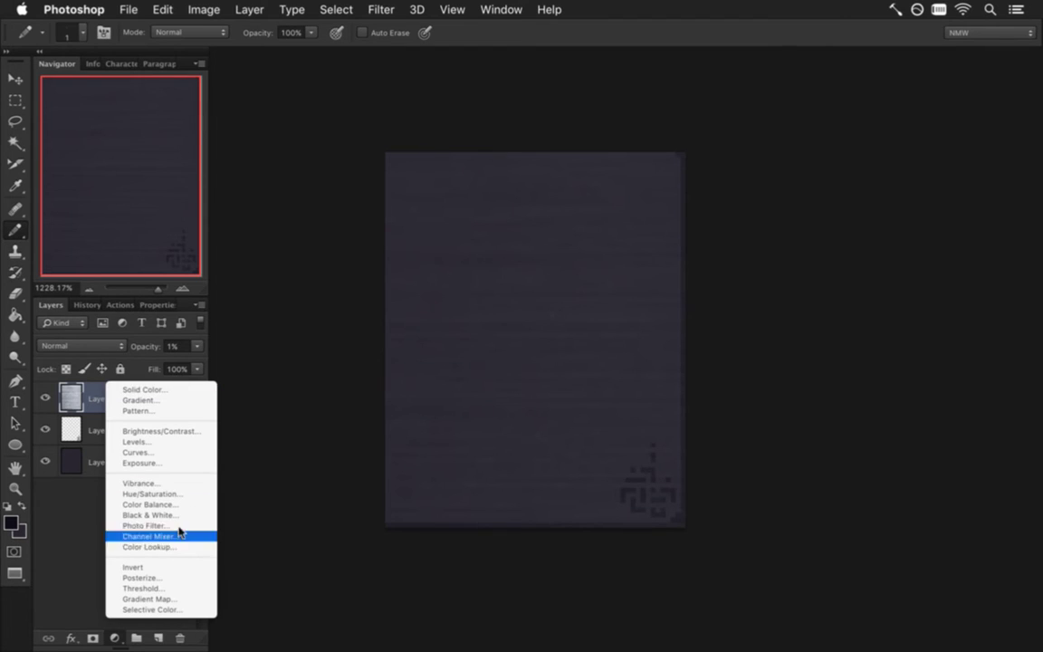
{"action": "left_click", "coordinate": [184, 495]}
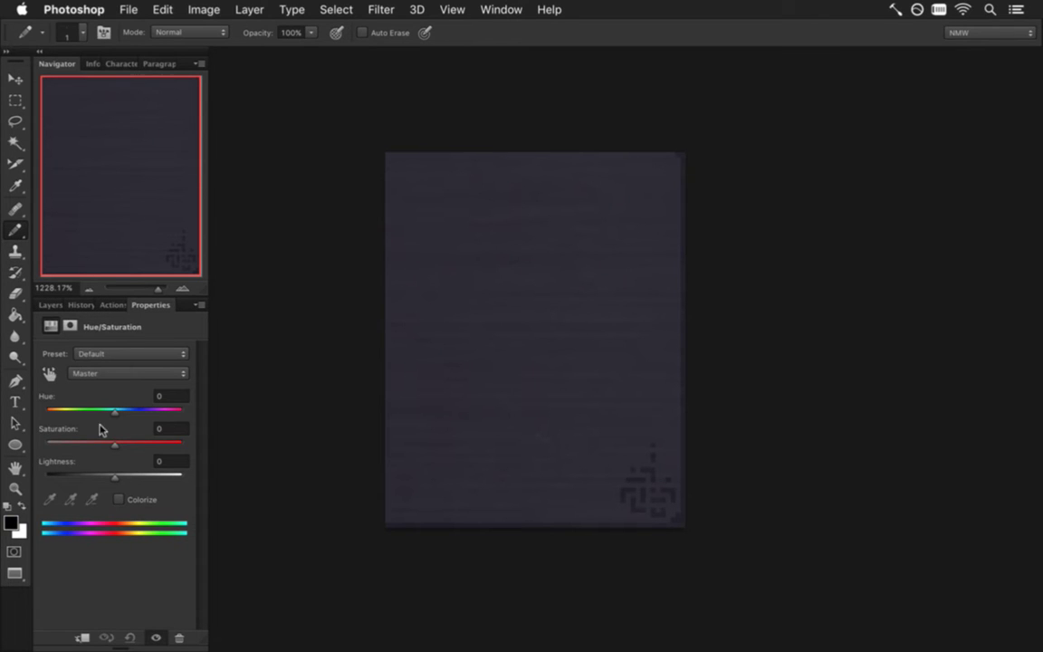
{"action": "left_click_drag", "start_coordinate": [102, 443], "coordinate": [100, 444]}
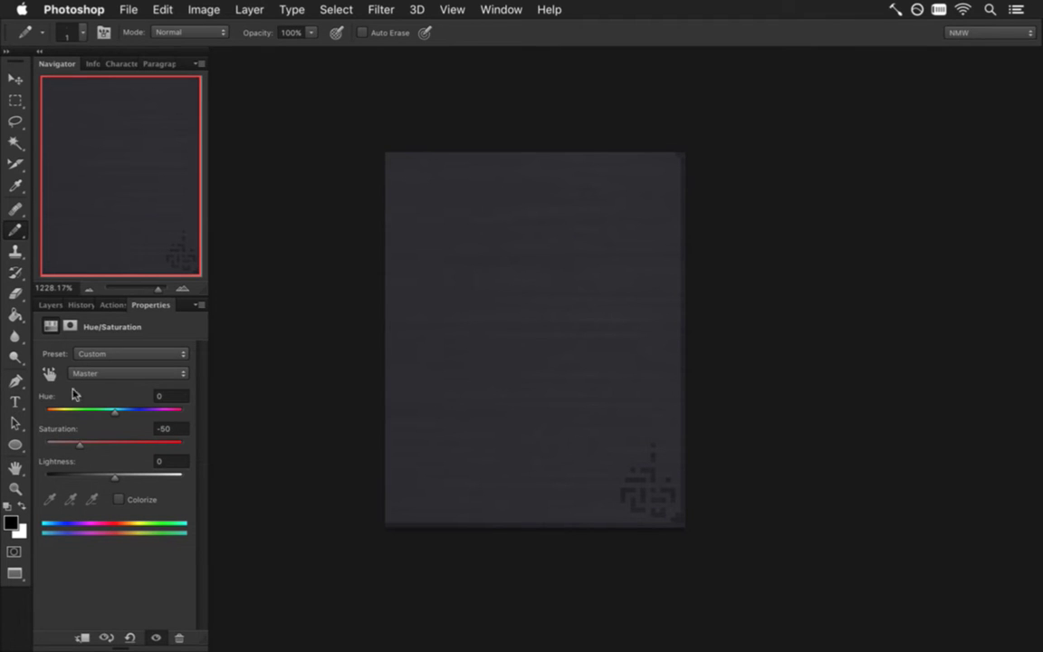
Delete the Hue/Saturation layer's mask and toggle the layer's visibility to compare the door's colours.
{"action": "left_click", "coordinate": [51, 306]}
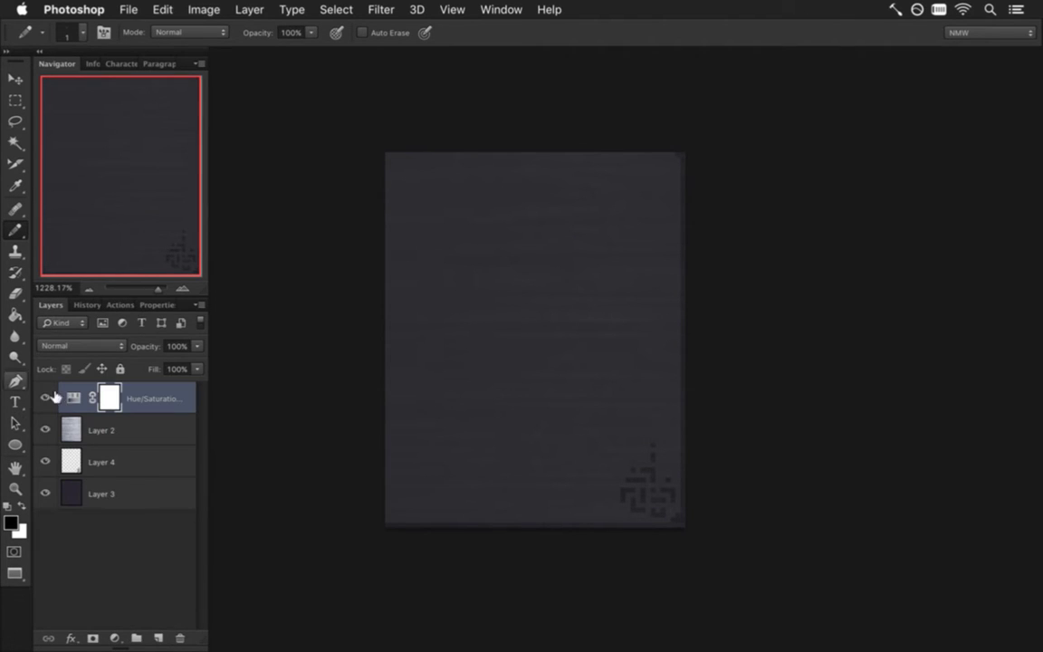
{"action": "right_click", "coordinate": [110, 397]}
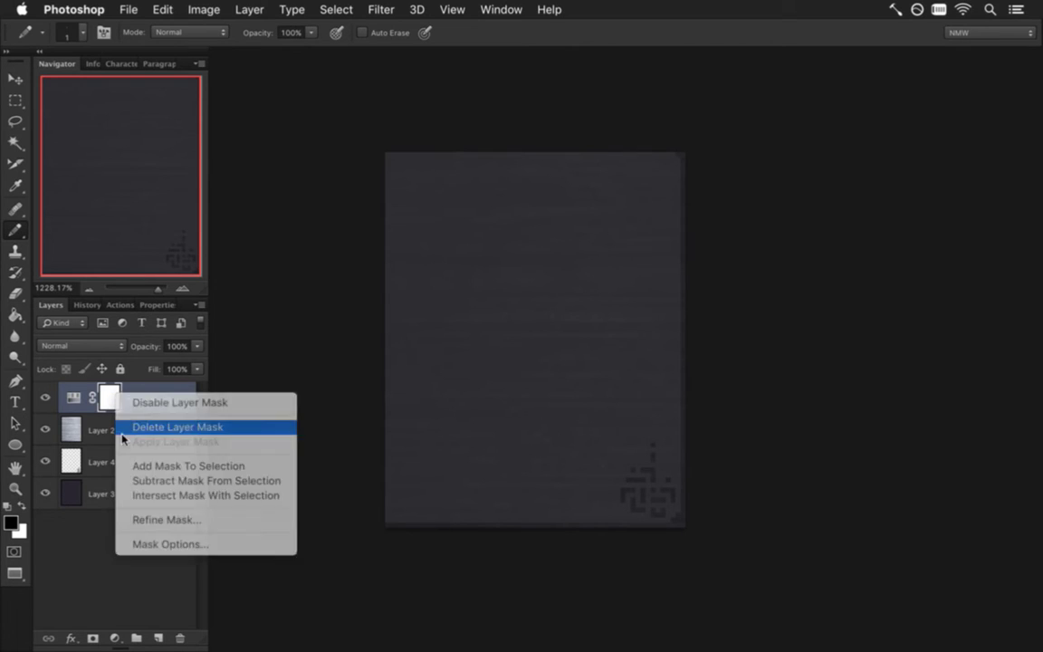
{"action": "left_click", "coordinate": [173, 426]}
{"action": "left_click", "coordinate": [45, 398]}
{"action": "left_click", "coordinate": [45, 398]}
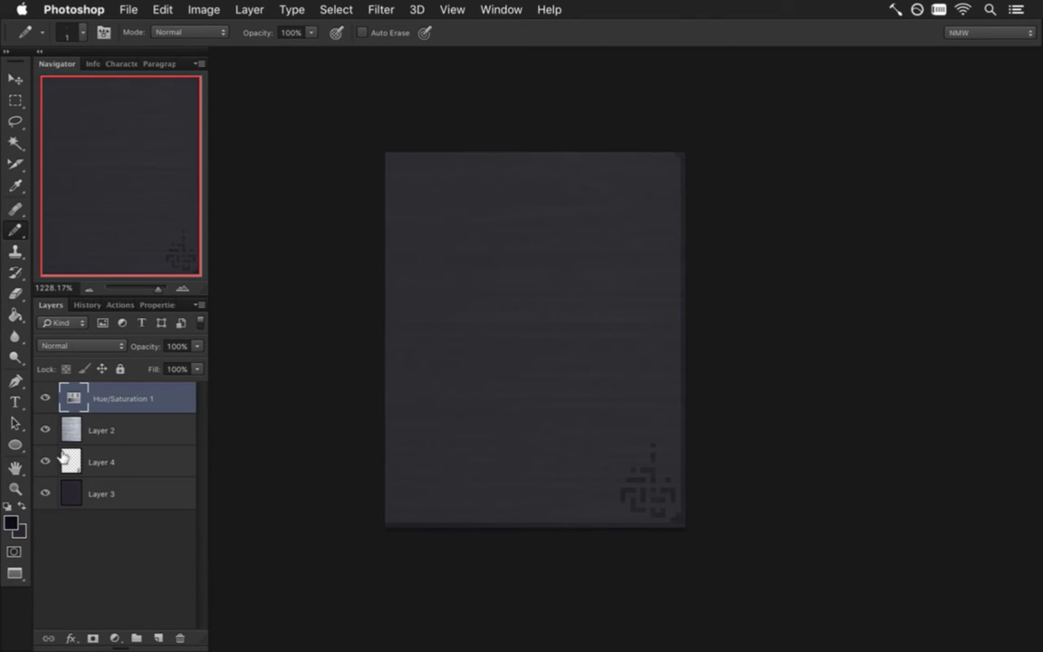
Save the door document and export it for the web as the PNG-24 file TBossDoorL0.png.
{"action": "key", "text": "super+s"}
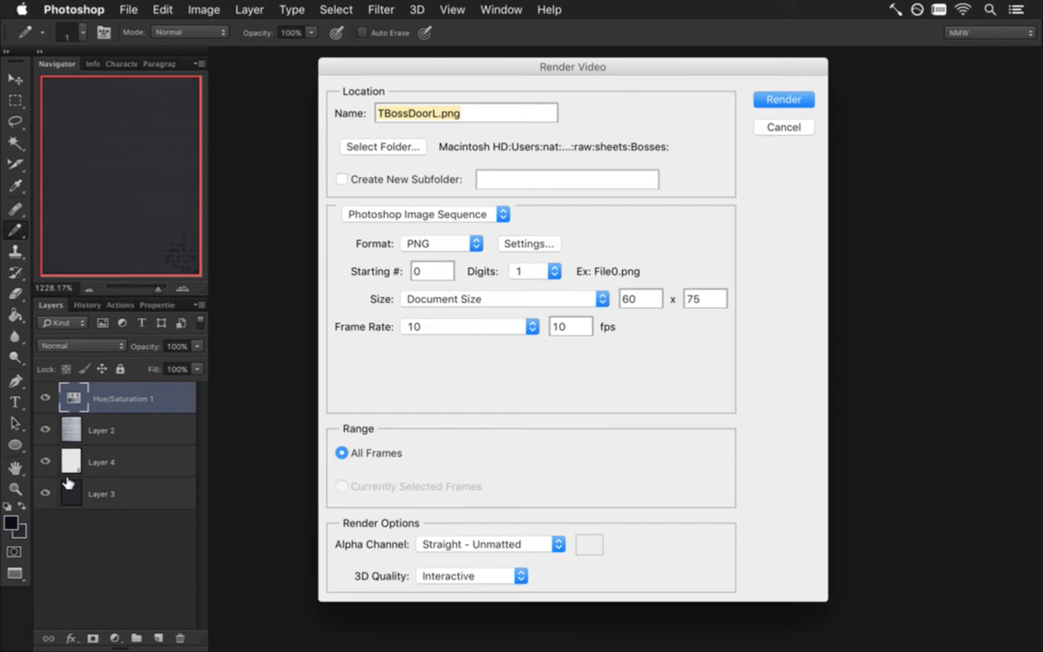
{"action": "key", "text": "Return"}
{"action": "key", "text": "super+alt+shift+s"}
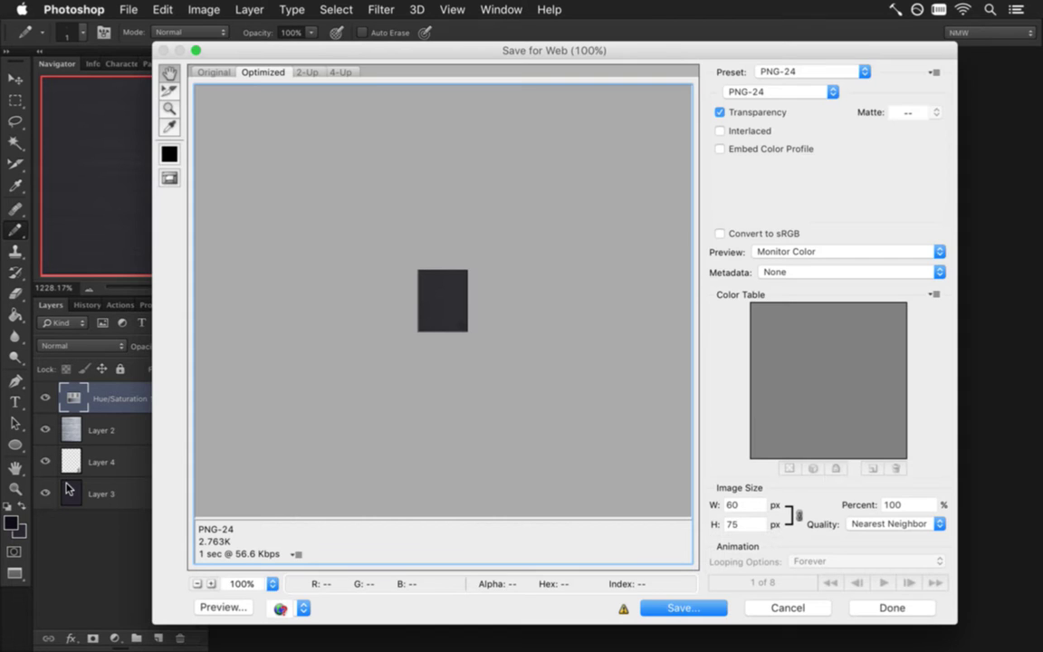
{"action": "key", "text": "Return"}
{"action": "key", "text": "Right"}
{"action": "type", "text": "0"}
{"action": "key", "text": "Return"}
{"action": "key", "text": "Return"}
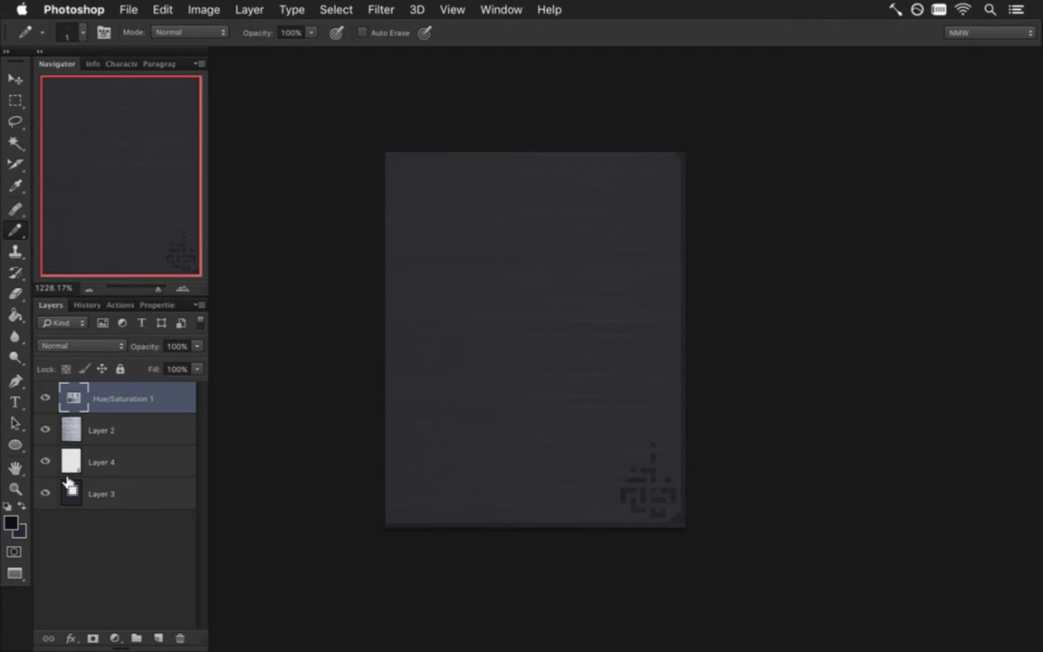
Export the same door image for the web again as TBossDoorR0.png in the NoShadow folder.
{"action": "key", "text": "super+alt+shift+s"}
{"action": "key", "text": "Return"}
{"action": "key", "text": "Right"}
{"action": "key", "text": "BackSpace"}
{"action": "type", "text": "R"}
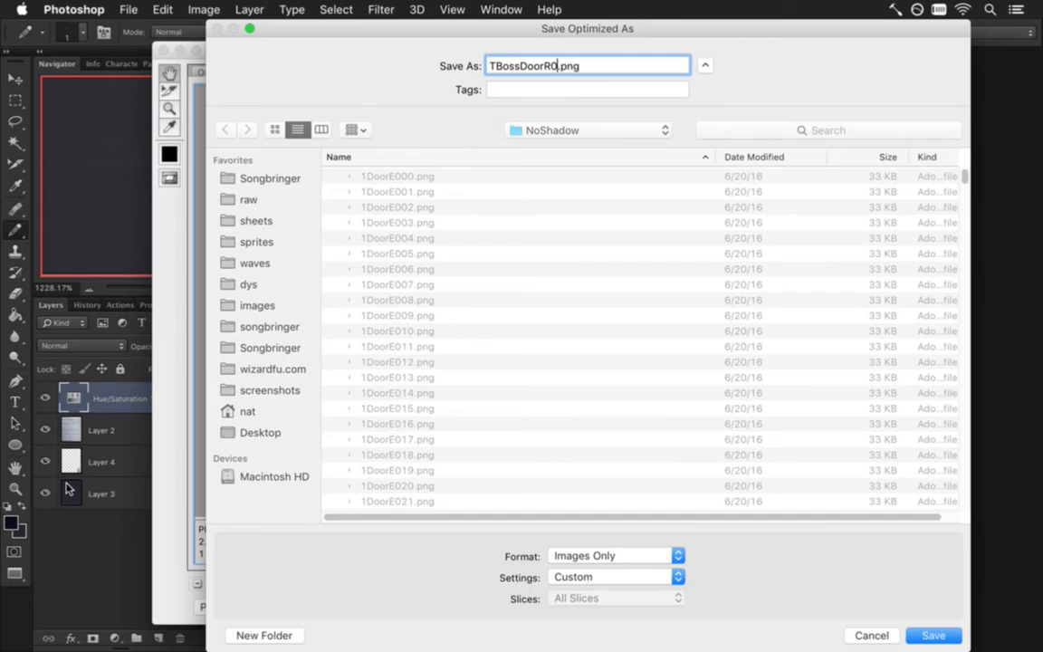
{"action": "type", "text": "0"}
{"action": "key", "text": "Return"}
{"action": "key", "text": "Return"}
Bring up the TBossDoorSideL.psd document.
{"action": "key", "text": "super+Tab"}
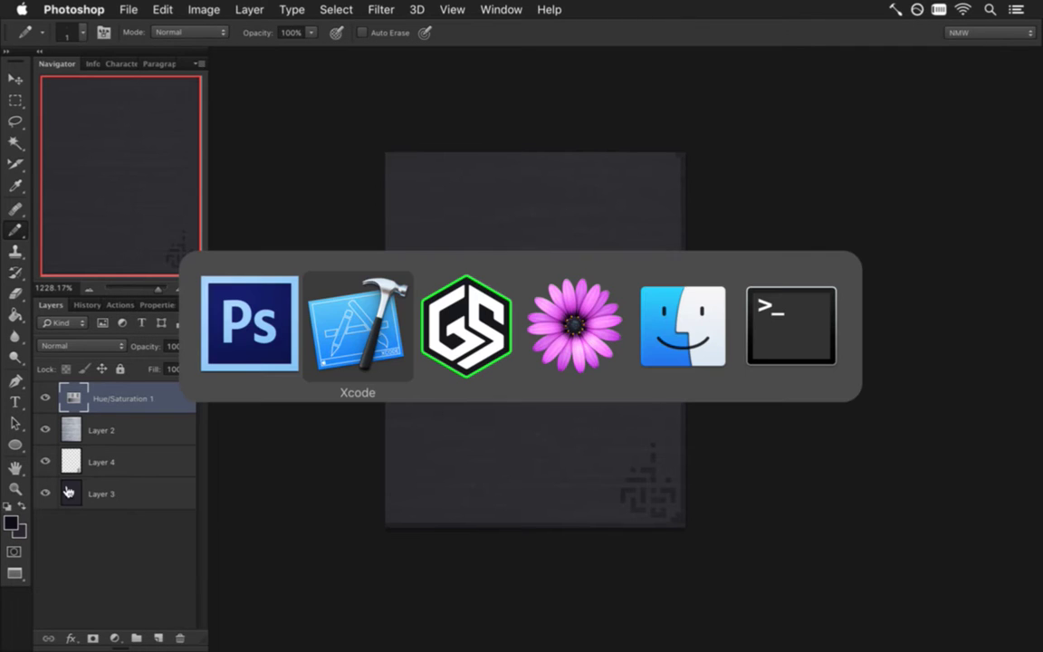
{"action": "key", "text": "super+shift+Tab"}
{"action": "left_click", "coordinate": [501, 9]}
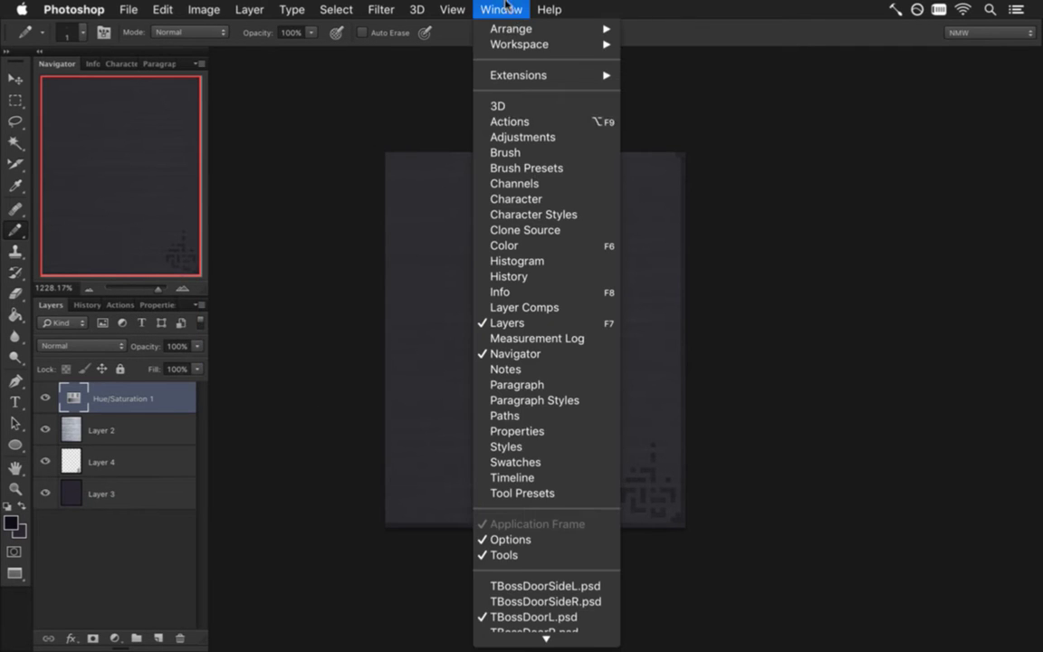
{"action": "left_click", "coordinate": [568, 588]}
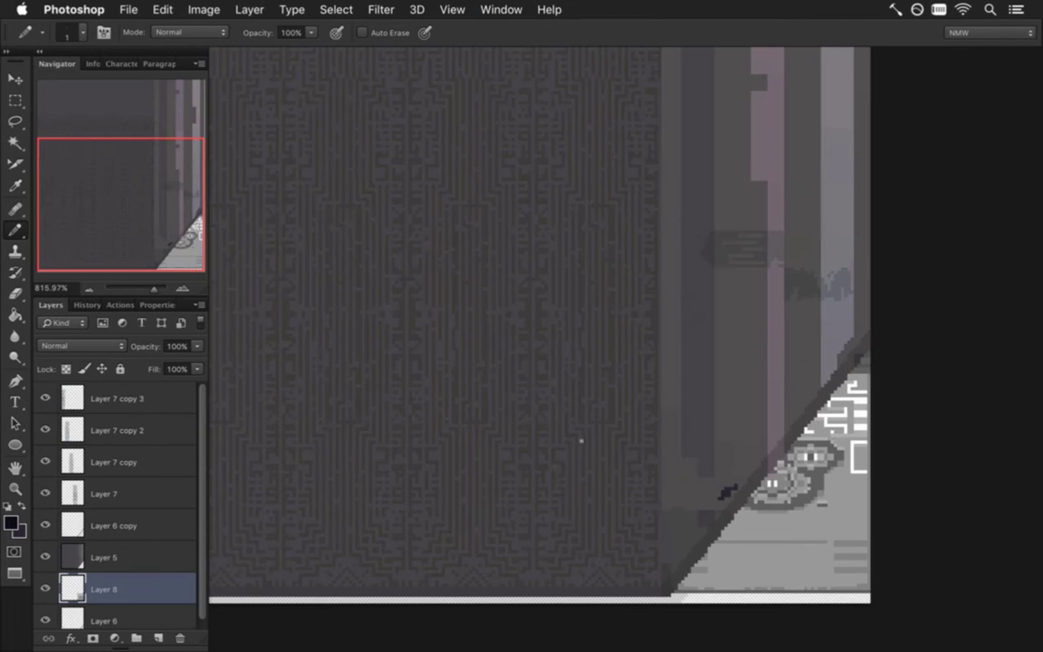
Delete Layer 8 with the grey door artwork and hide Layer 6.
{"action": "left_click_drag", "start_coordinate": [705, 477], "coordinate": [549, 428]}
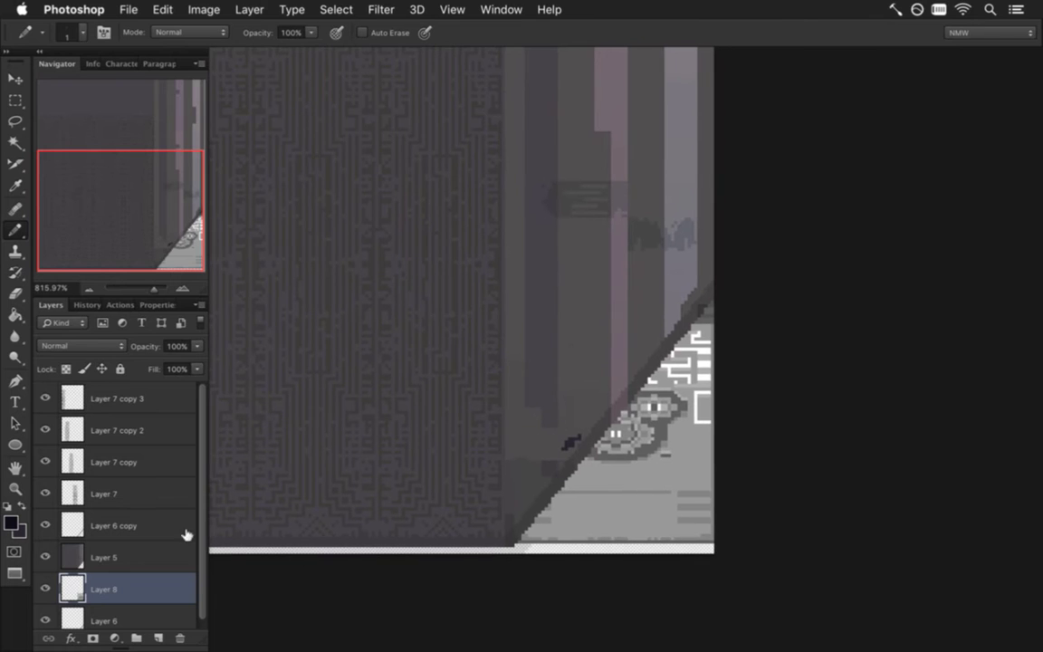
{"action": "left_click_drag", "start_coordinate": [203, 561], "coordinate": [198, 599]}
{"action": "left_click_drag", "start_coordinate": [60, 591], "coordinate": [181, 637]}
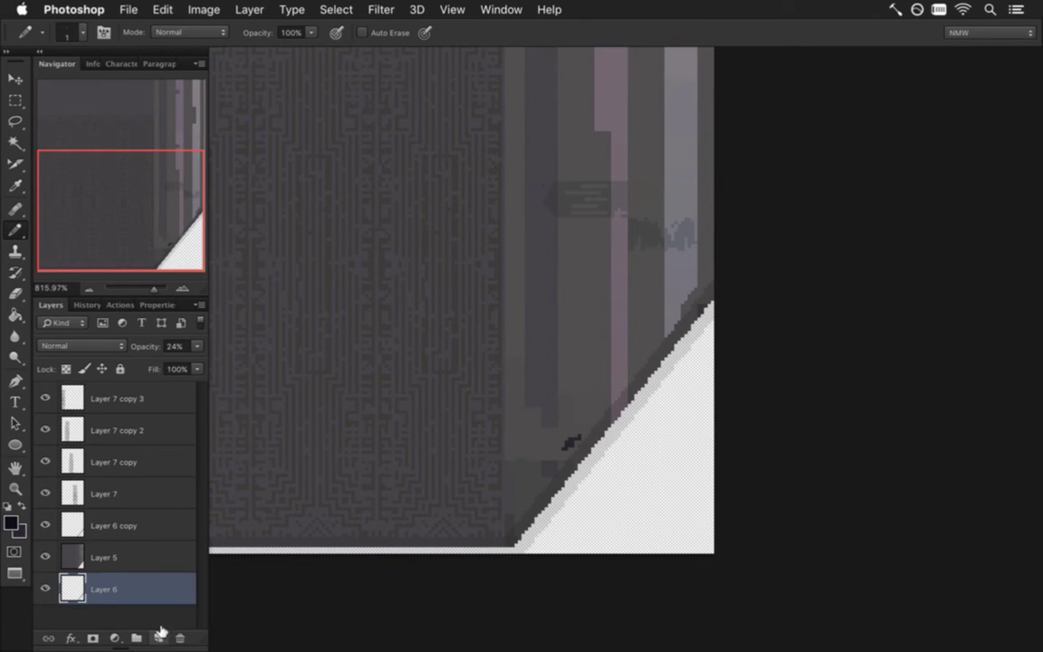
{"action": "left_click", "coordinate": [46, 589]}
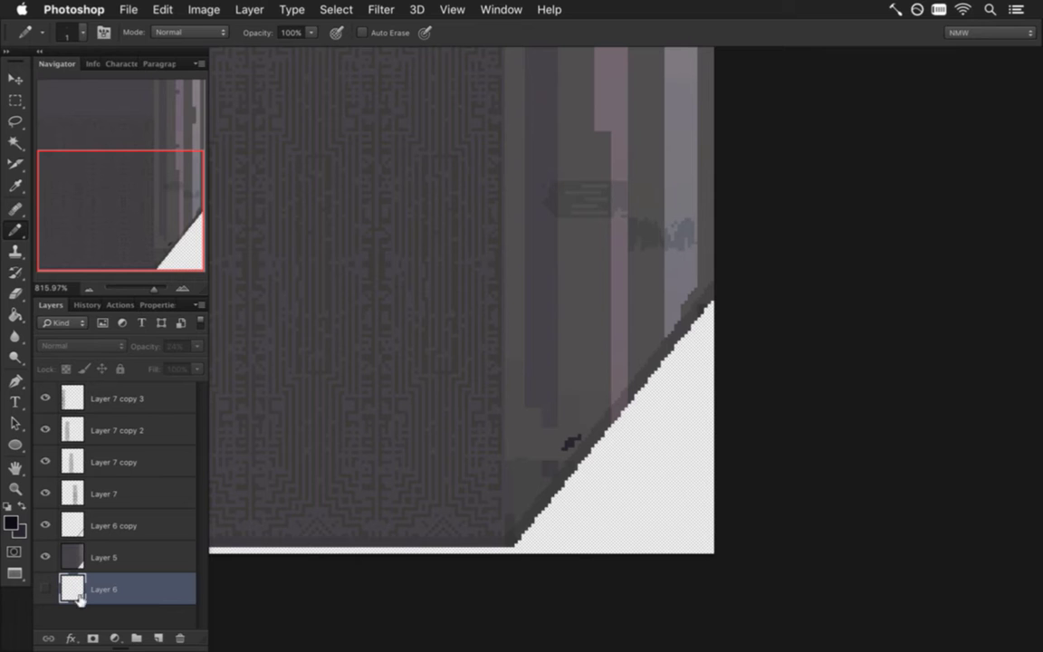
Select the transparent area with the Magic Wand and subtract the thin strip along the image's lower edge, leaving the corner triangle.
{"action": "left_click", "coordinate": [16, 142]}
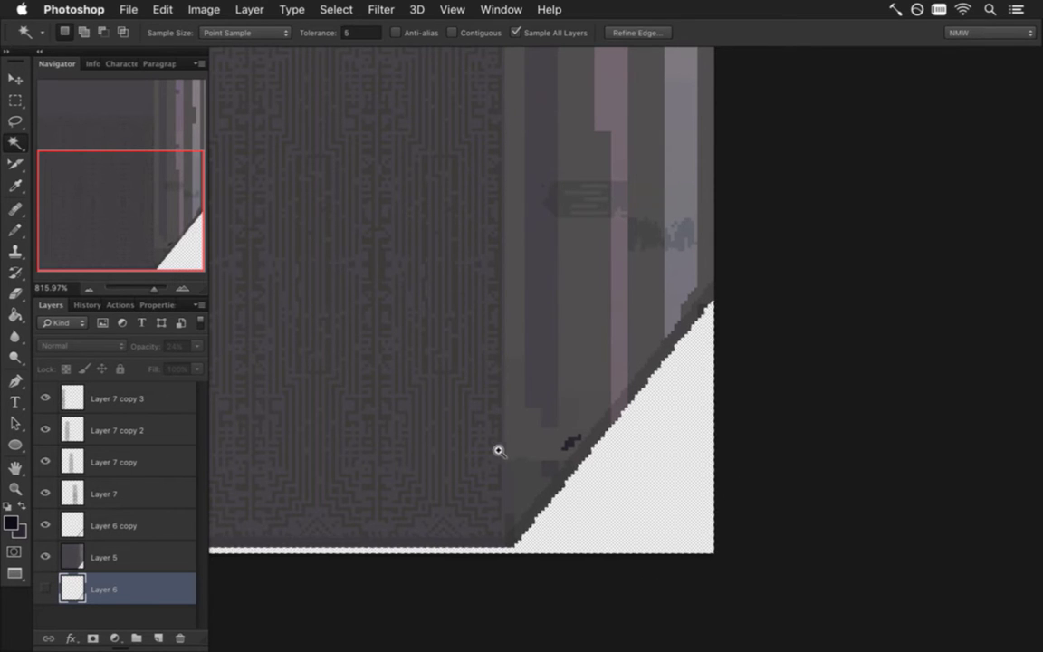
{"action": "left_click", "coordinate": [460, 446], "text": "alt"}
{"action": "left_click_drag", "start_coordinate": [414, 441], "coordinate": [373, 510]}
{"action": "key", "text": "m"}
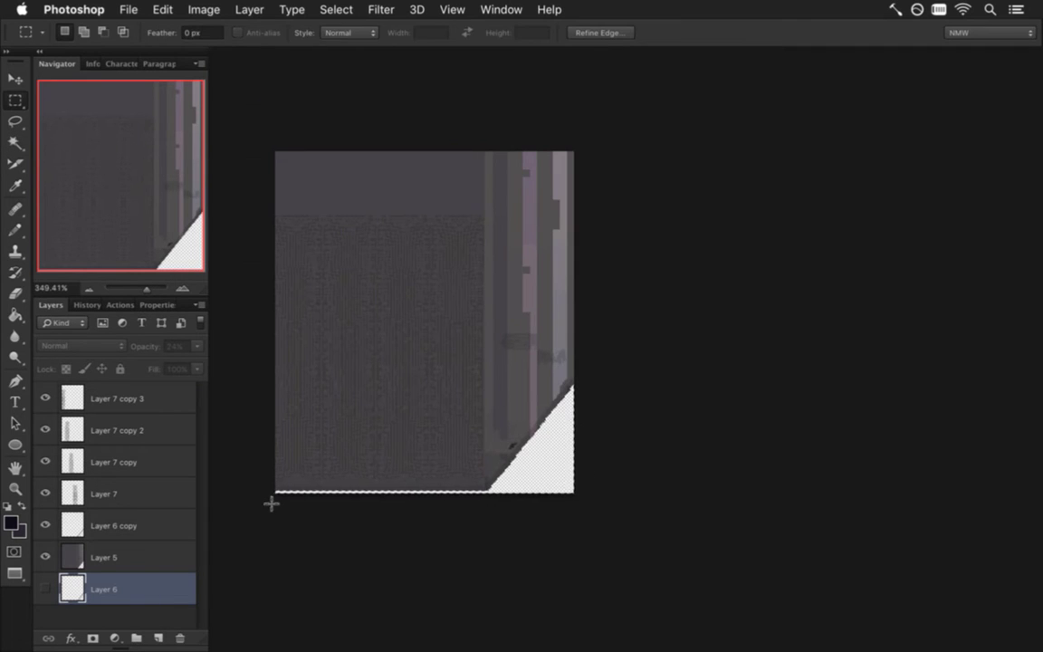
{"action": "left_click_drag", "start_coordinate": [586, 522], "coordinate": [663, 496]}
{"action": "key", "text": "alt"}
{"action": "left_click_drag", "start_coordinate": [308, 489], "coordinate": [640, 494]}
{"action": "left_click_drag", "start_coordinate": [544, 478], "coordinate": [596, 482]}
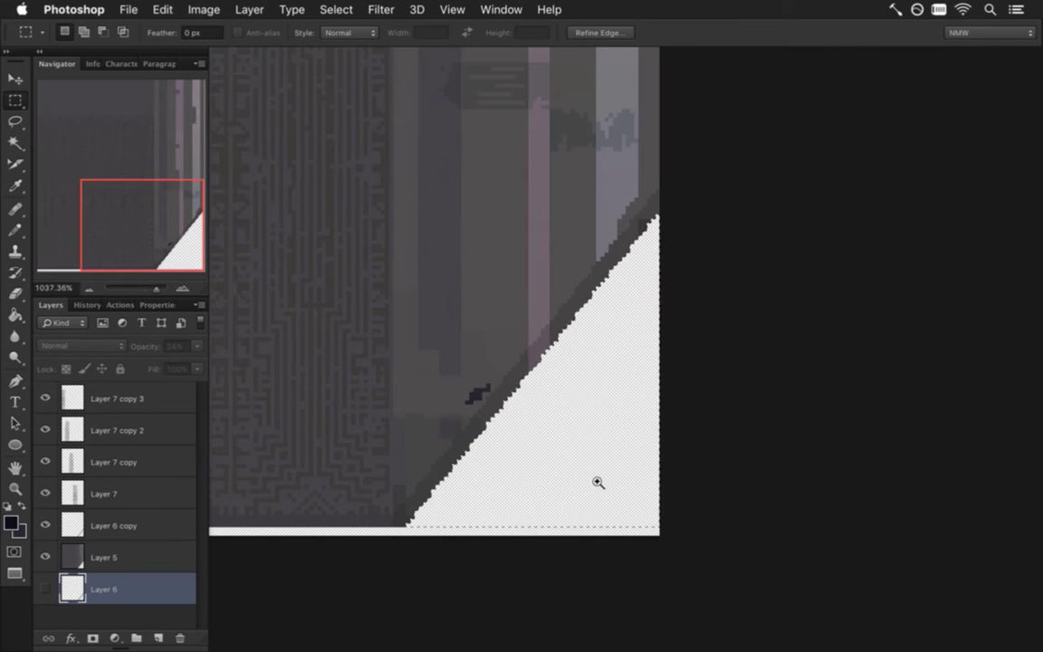
Create a new layer above Layer 6 and fill the selected triangle with the dark foreground colour using a 50 px Pencil.
{"action": "left_click", "coordinate": [158, 639]}
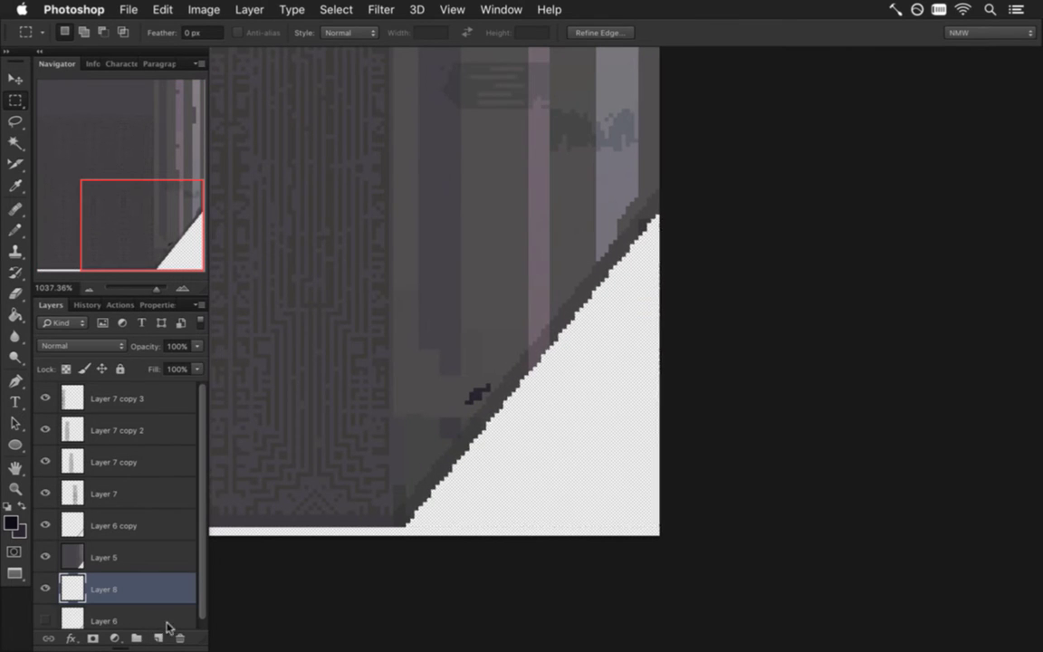
{"action": "key", "text": "b"}
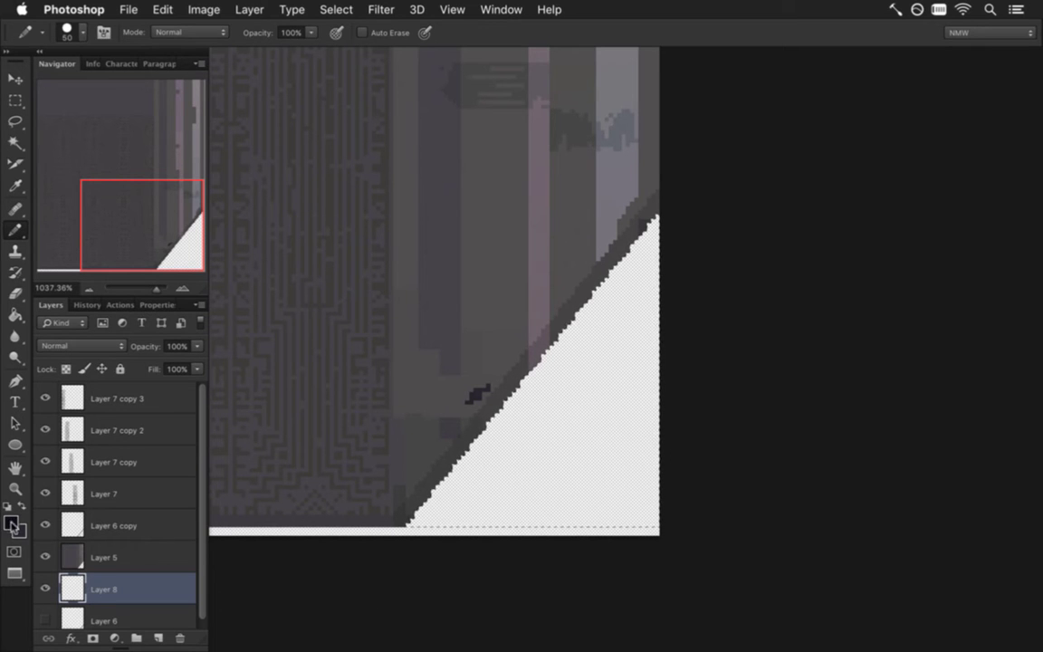
{"action": "left_click", "coordinate": [13, 524]}
{"action": "left_click", "coordinate": [441, 368]}
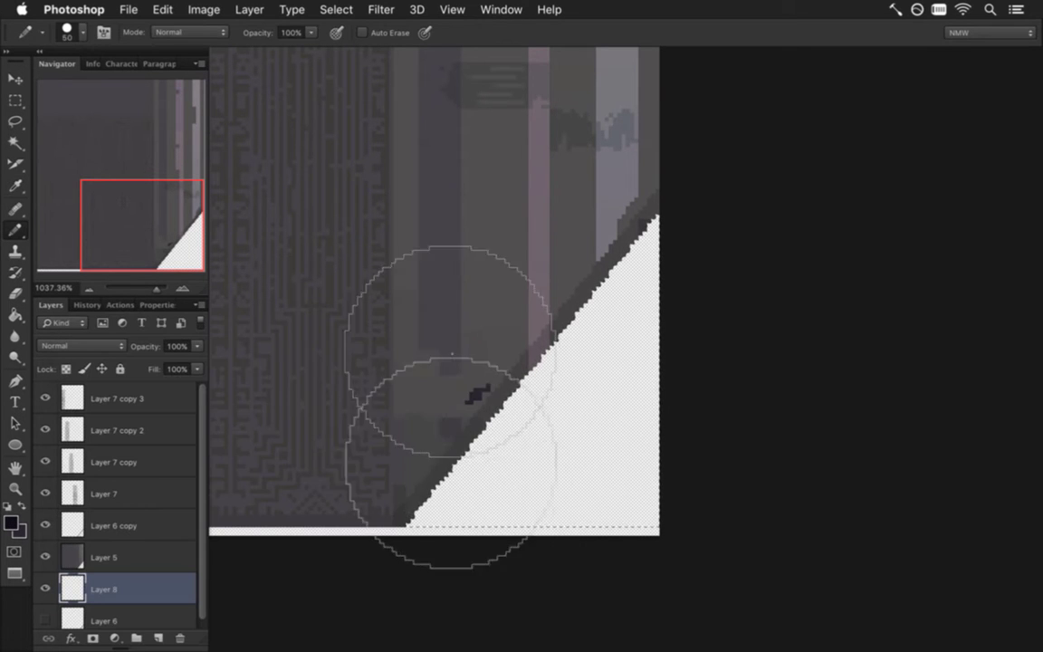
{"action": "mouse_move", "coordinate": [434, 530]}
{"action": "left_mouse_down"}
{"action": "mouse_move", "coordinate": [478, 442]}
{"action": "mouse_move", "coordinate": [605, 442]}
{"action": "mouse_move", "coordinate": [595, 621]}
{"action": "left_mouse_up"}
Copy the dark triangle into a new 60 x 74 pixel document with a transparent background.
{"action": "key", "text": "m"}
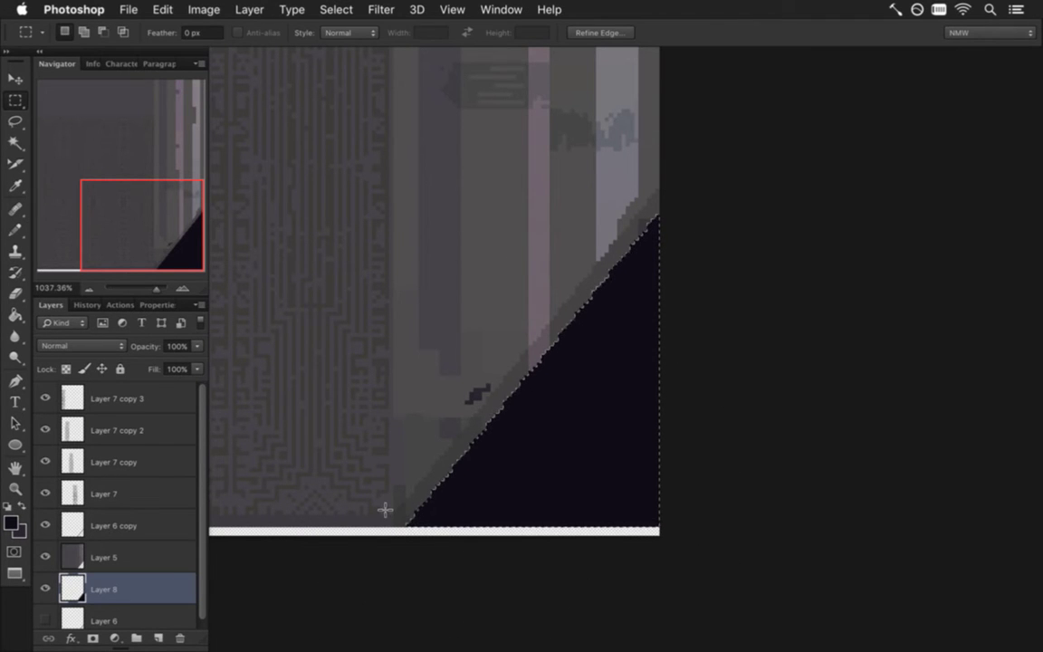
{"action": "key", "text": "super+n"}
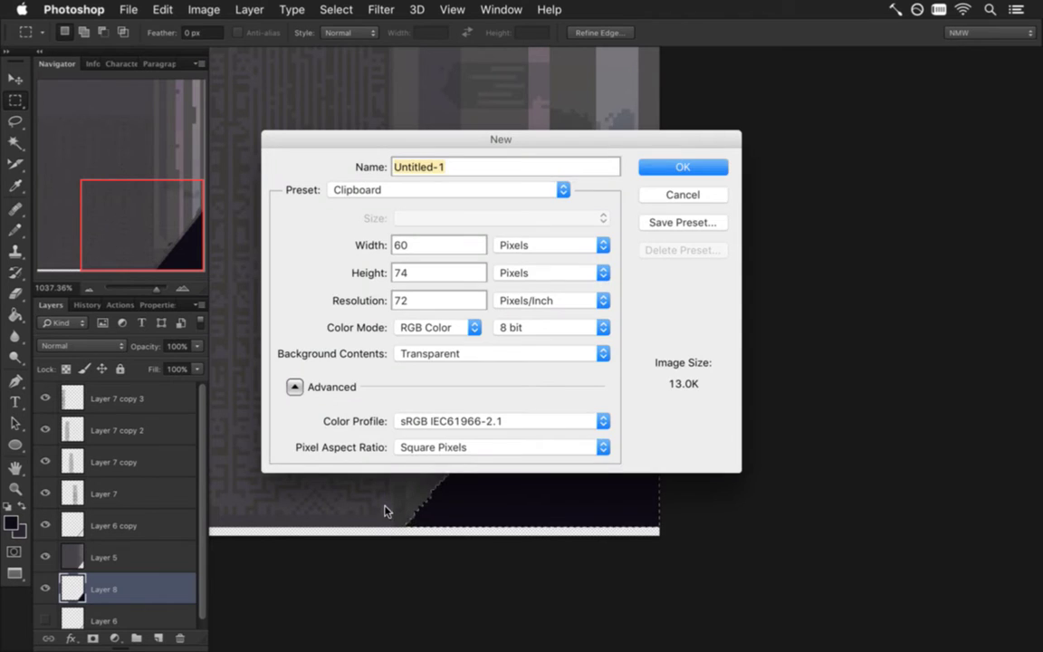
{"action": "key", "text": "Return"}
{"action": "key", "text": "super+v"}
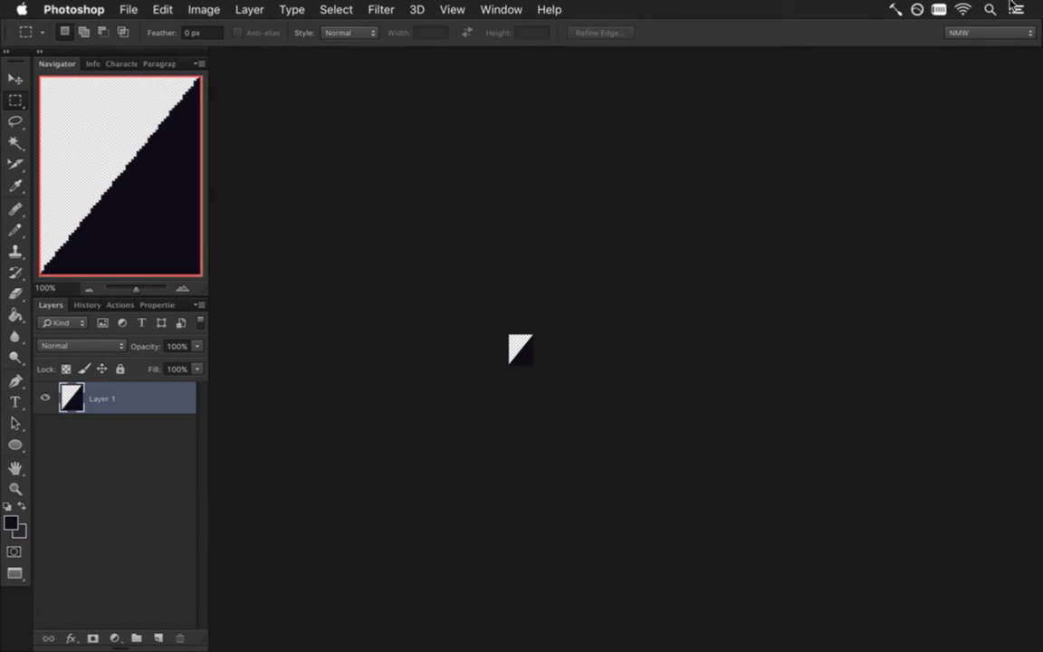
Widen the canvas to 120 pixels, anchored at the middle-left so the extra width is added on the right.
{"action": "key", "text": "alt+super+c"}
{"action": "type", "text": "120"}
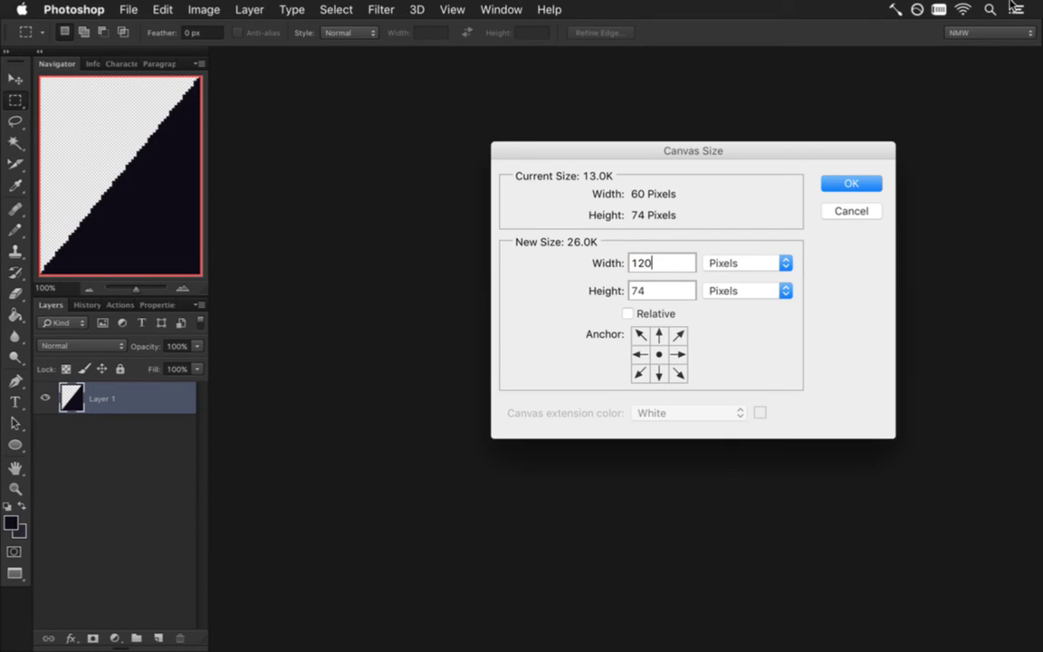
{"action": "left_click", "coordinate": [639, 354]}
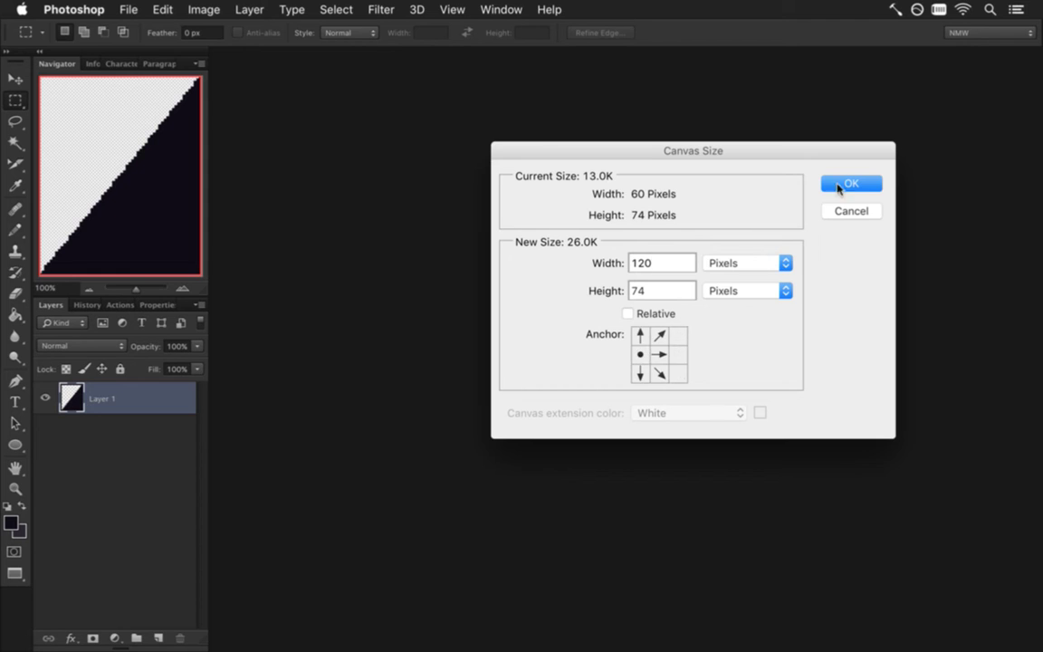
{"action": "left_click", "coordinate": [850, 186]}
Paste a second copy of the triangle, place it in the right half, and flip it horizontally to complete the peak.
{"action": "key", "text": "super+v"}
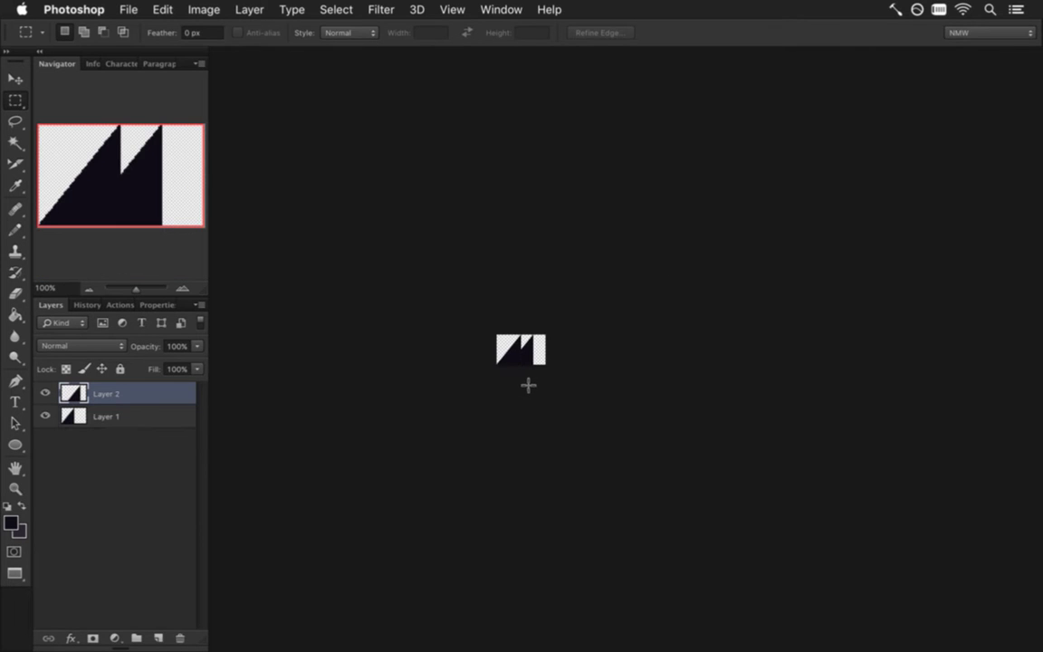
{"action": "key", "text": "super+space"}
{"action": "left_click_drag", "start_coordinate": [520, 354], "coordinate": [668, 386]}
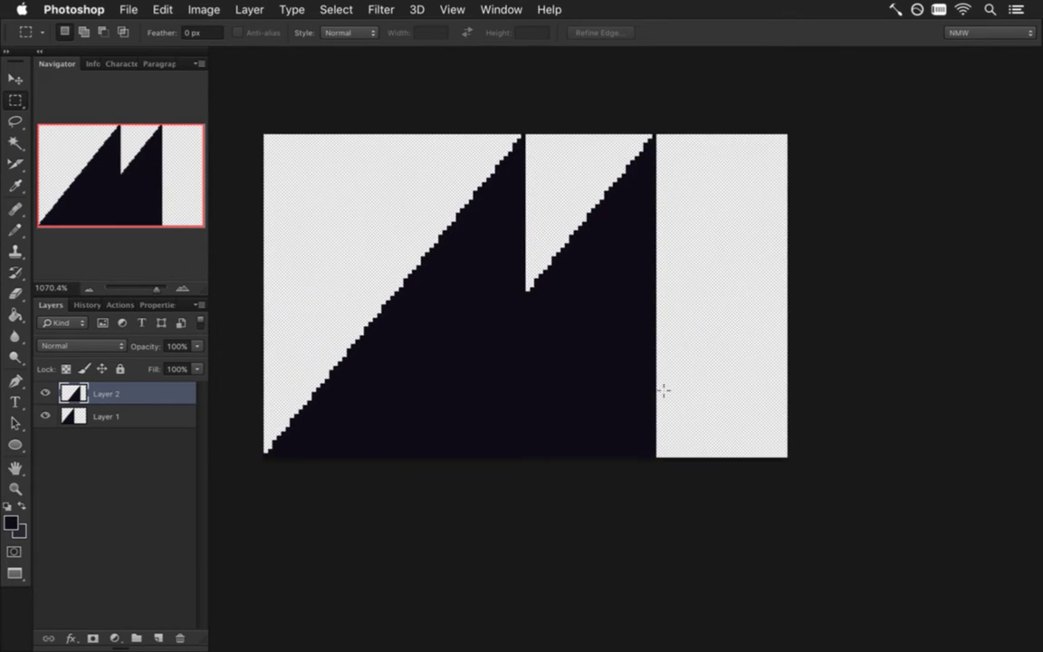
{"action": "key", "text": "v"}
{"action": "left_click_drag", "start_coordinate": [625, 335], "coordinate": [733, 310]}
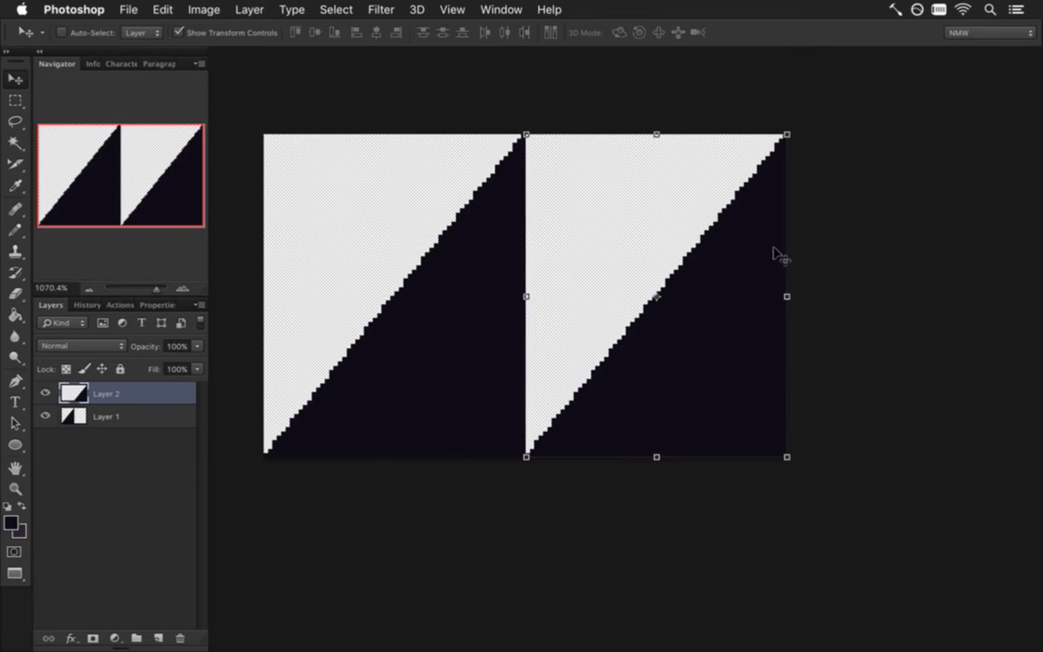
{"action": "right_click", "coordinate": [750, 305]}
{"action": "left_click", "coordinate": [777, 515]}
{"action": "left_click", "coordinate": [815, 36]}
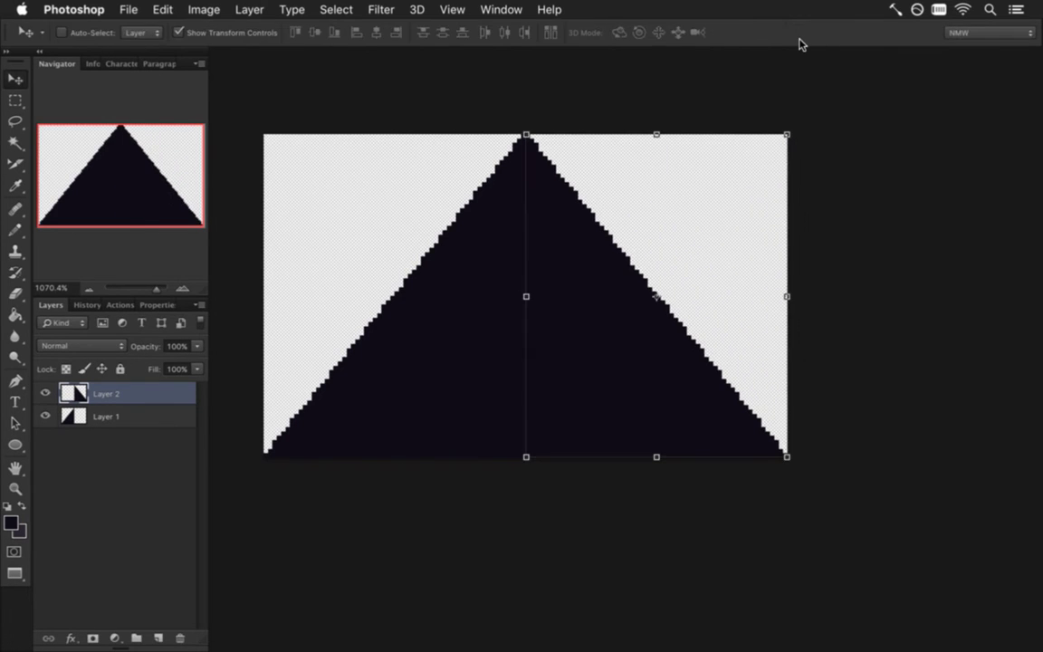
Merge Layer 1 and Layer 2 into a single triangle layer.
{"action": "key", "text": "m"}
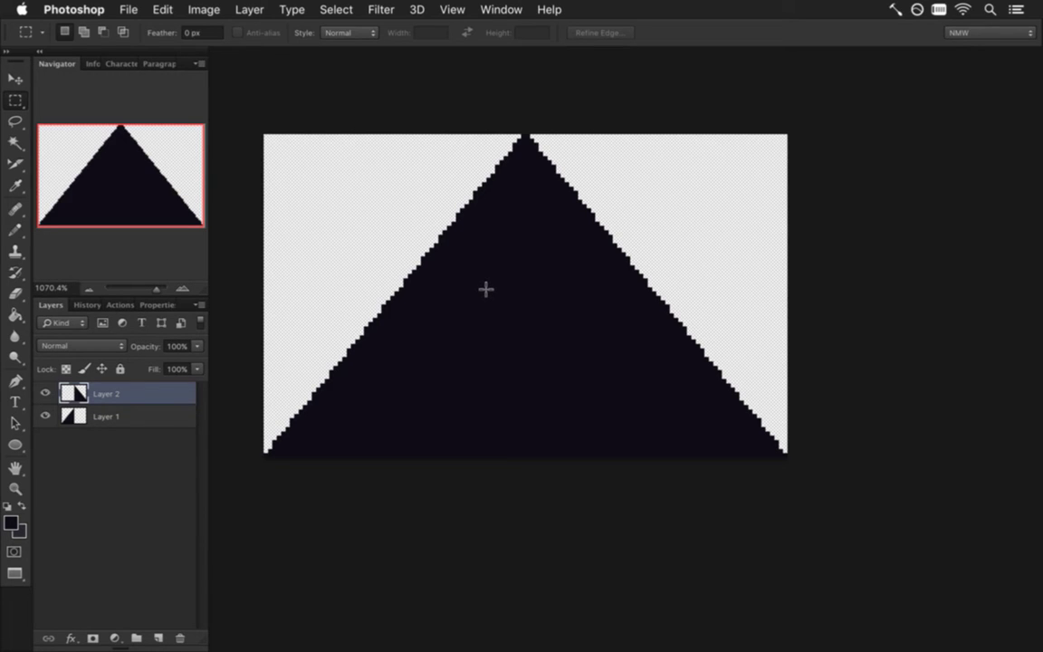
{"action": "left_click", "coordinate": [77, 416], "text": "shift"}
{"action": "right_click", "coordinate": [92, 416]}
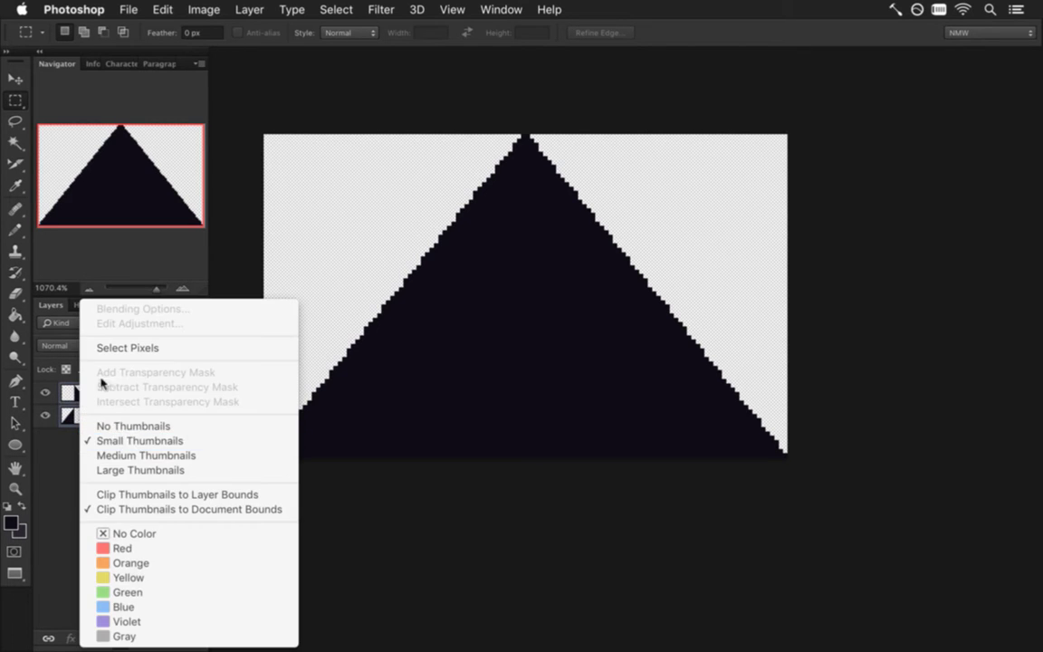
{"action": "left_click", "coordinate": [70, 415]}
{"action": "right_click", "coordinate": [141, 415]}
{"action": "left_click", "coordinate": [177, 427]}
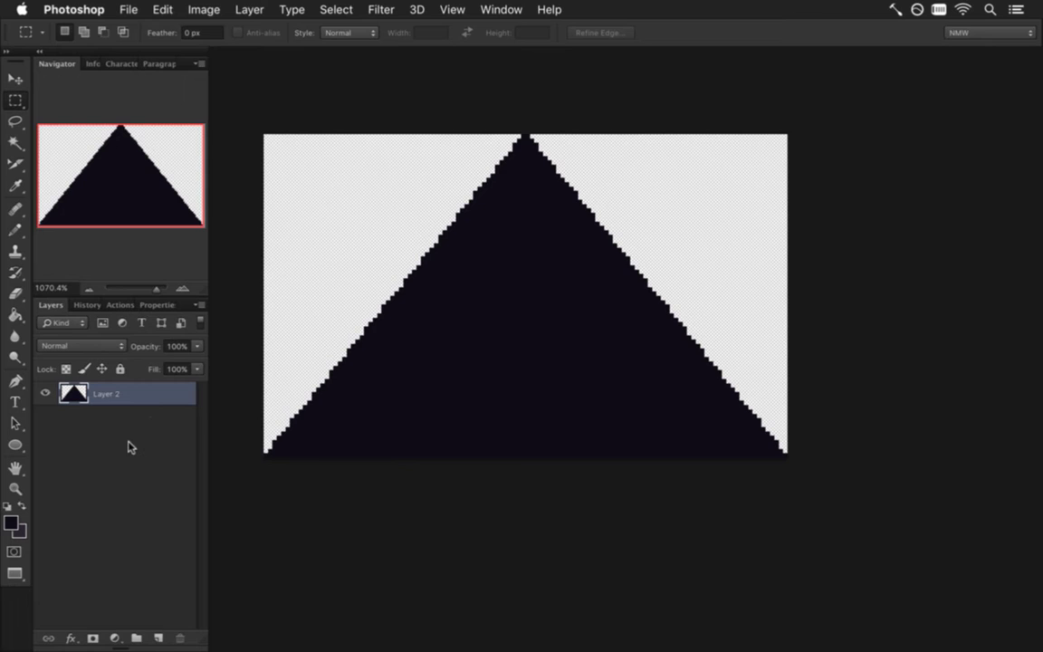
Hide the triangle layer and fill a new layer above it with the dark foreground colour using the Paint Bucket.
{"action": "left_click", "coordinate": [45, 393]}
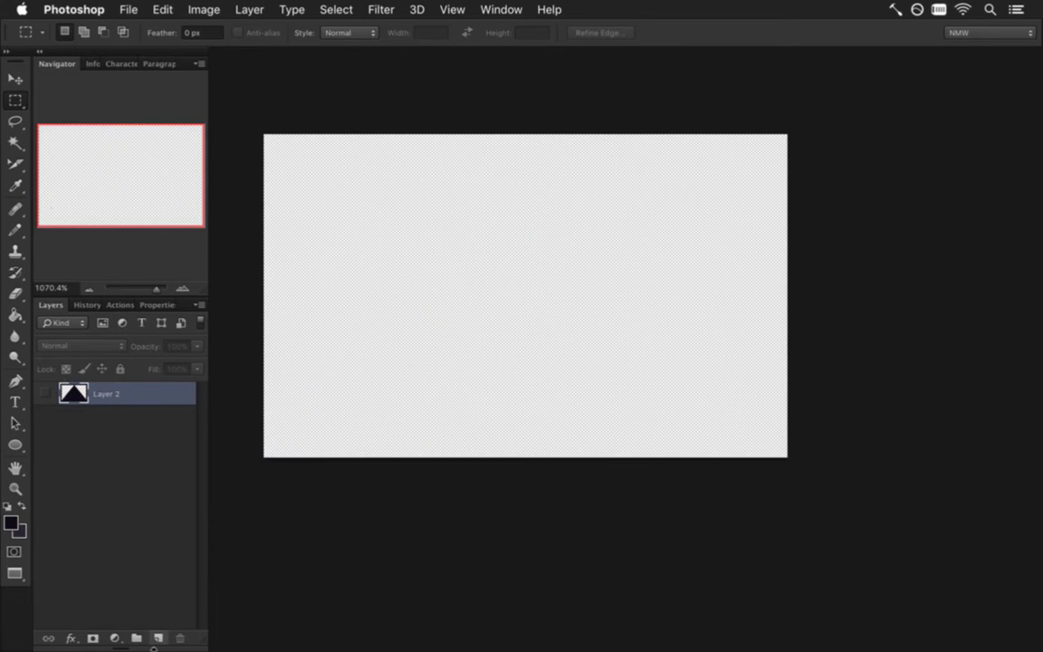
{"action": "left_click", "coordinate": [158, 638]}
{"action": "key", "text": "g"}
{"action": "left_click", "coordinate": [404, 319]}
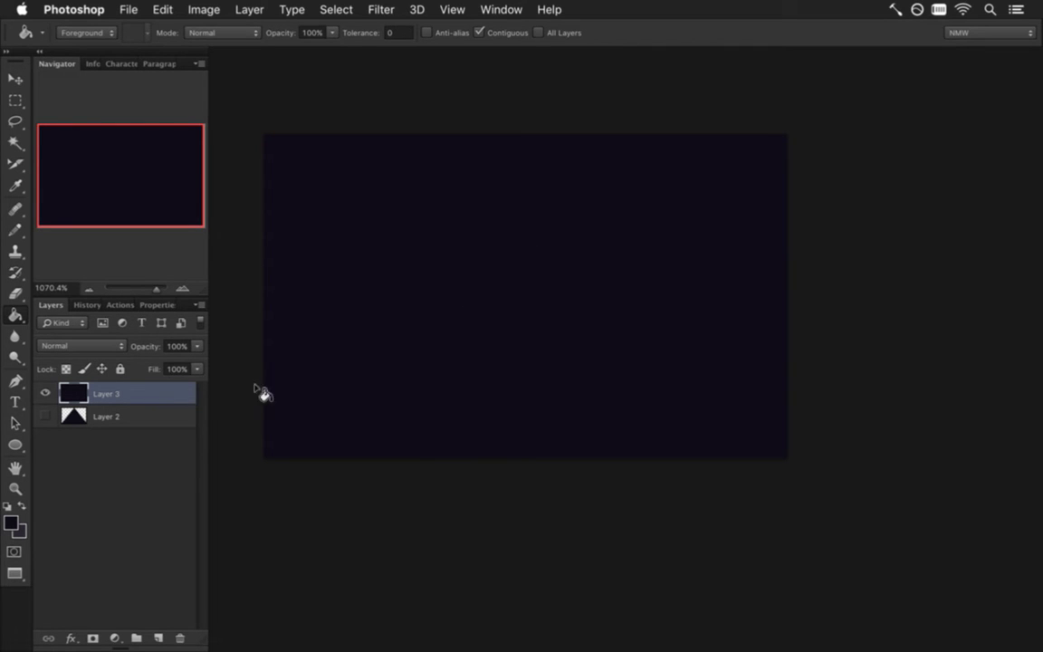
Add a Reveal All layer mask to Layer 3 and show the mask alone with the Gradient tool active.
{"action": "left_click", "coordinate": [220, 9]}
{"action": "mouse_move", "coordinate": [353, 158]}
{"action": "mouse_move", "coordinate": [366, 215]}
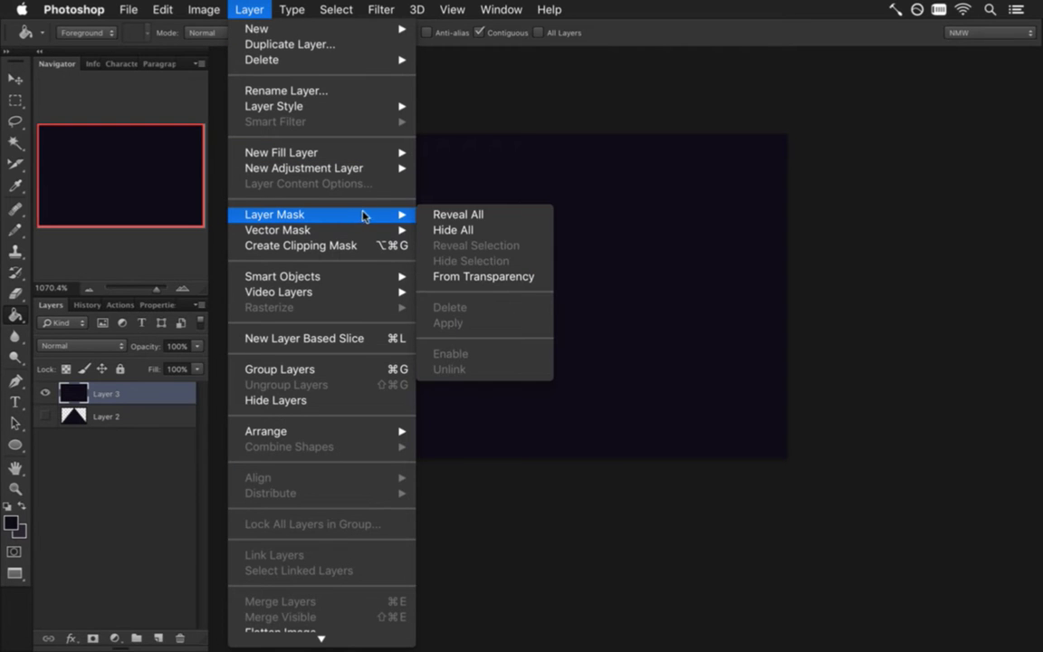
{"action": "left_click", "coordinate": [435, 216]}
{"action": "left_click", "coordinate": [112, 393], "text": "alt"}
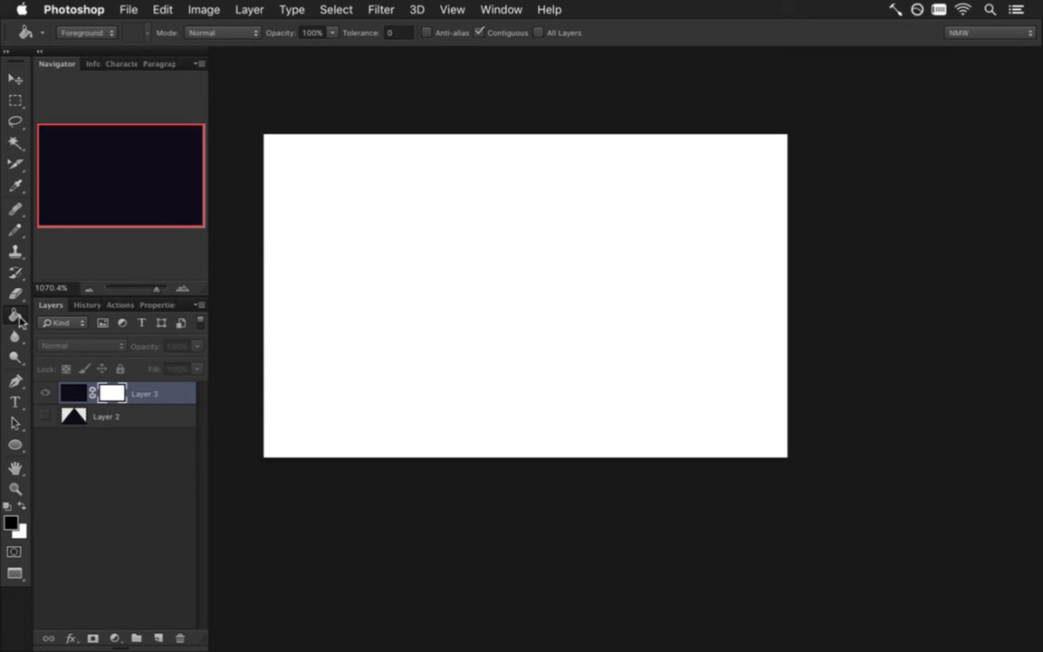
{"action": "left_click_drag", "start_coordinate": [15, 315], "coordinate": [54, 279]}
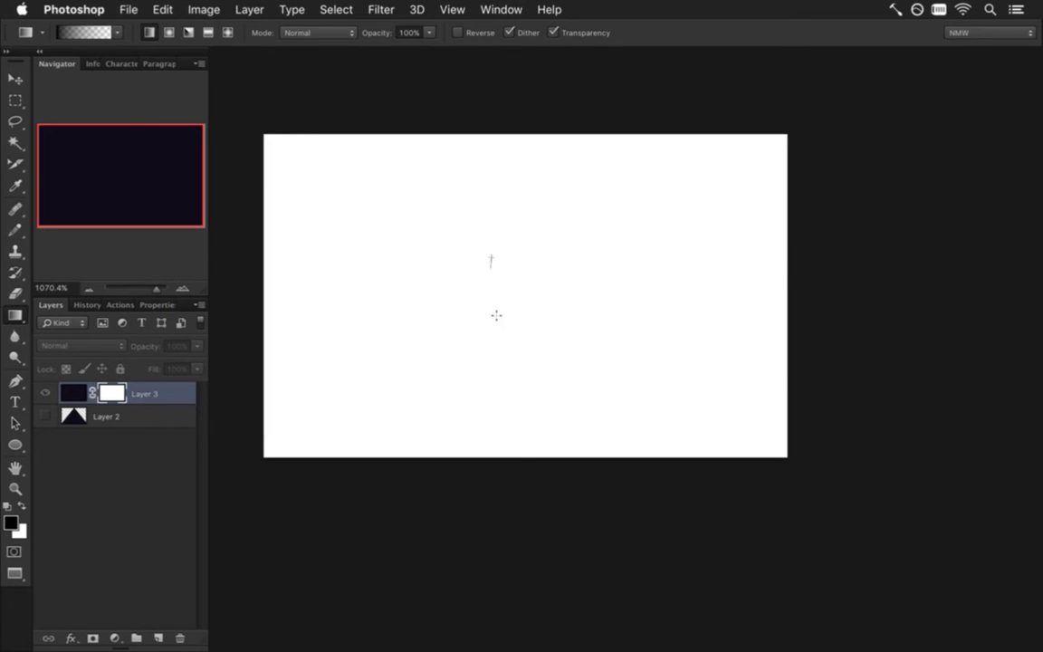
Try a downward black-to-transparent gradient on Layer 3's mask, preview the layer, and undo the gradient.
{"action": "left_click_drag", "start_coordinate": [496, 315], "coordinate": [498, 545]}
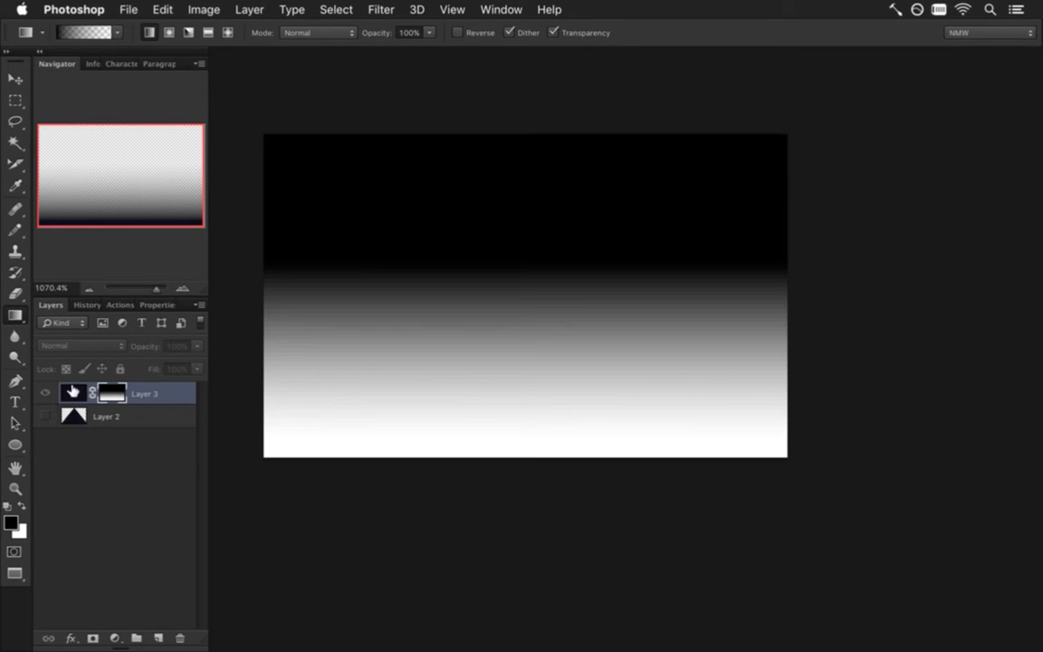
{"action": "left_click", "coordinate": [73, 392]}
{"action": "left_click", "coordinate": [116, 390]}
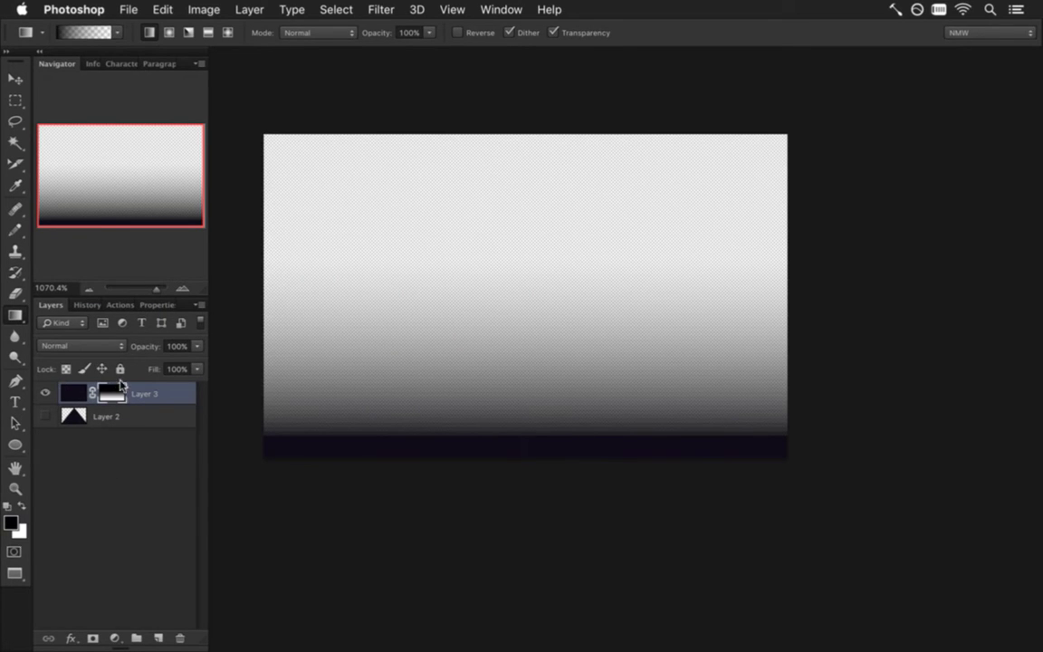
{"action": "left_click", "coordinate": [112, 393], "text": "alt"}
{"action": "key", "text": "super+z"}
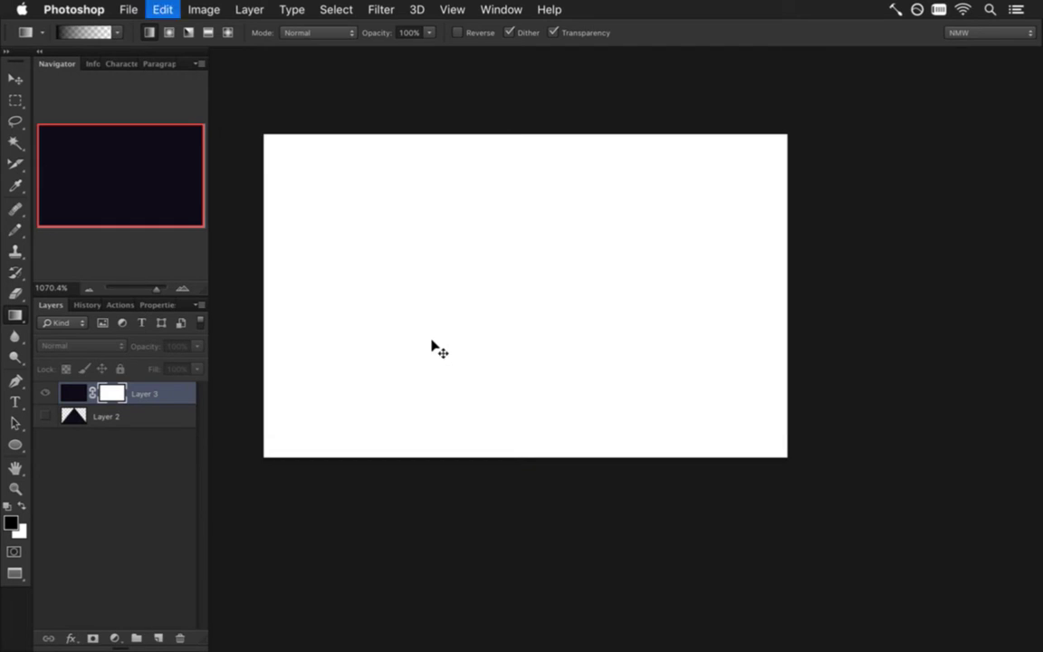
Draw a black-to-transparent gradient on the mask from the lower edge to just above the middle, and return to the layer image.
{"action": "left_click_drag", "start_coordinate": [475, 455], "coordinate": [478, 272]}
{"action": "left_click", "coordinate": [75, 393]}
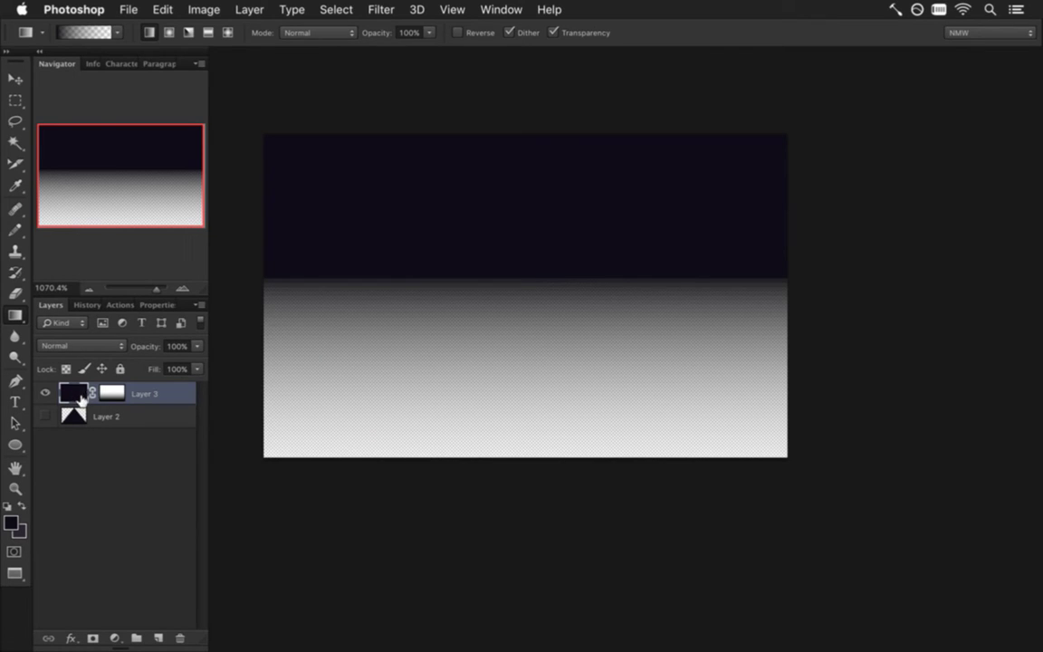
Save the document as TBossDoorShadow.psd in the NoShadow folder.
{"action": "key", "text": "super+s"}
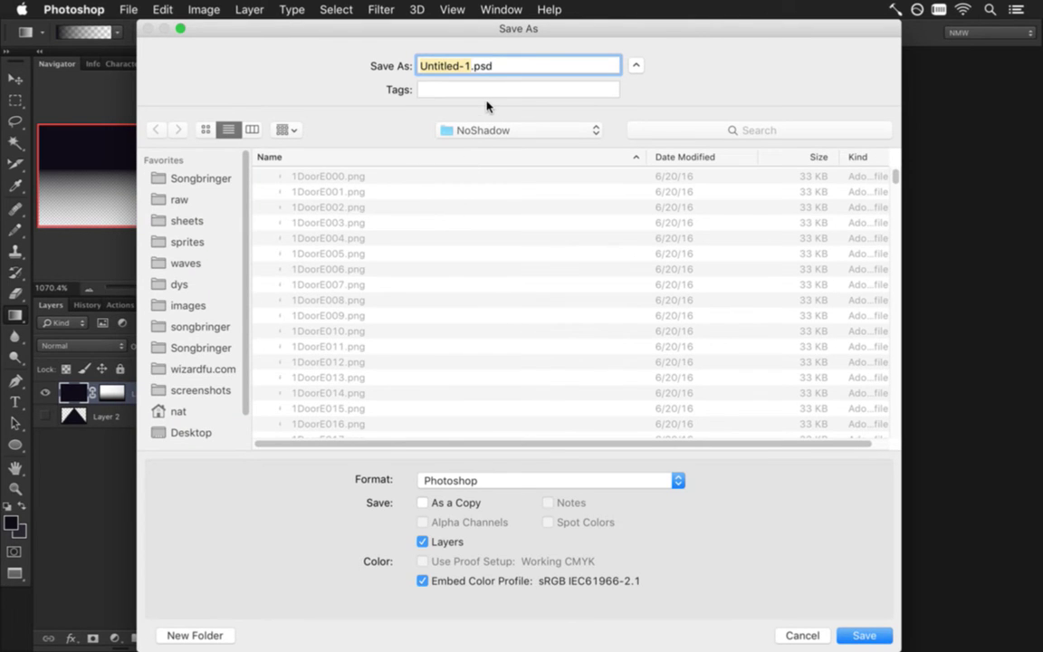
{"action": "type", "text": "T"}
{"action": "type", "text": "BossDoor"}
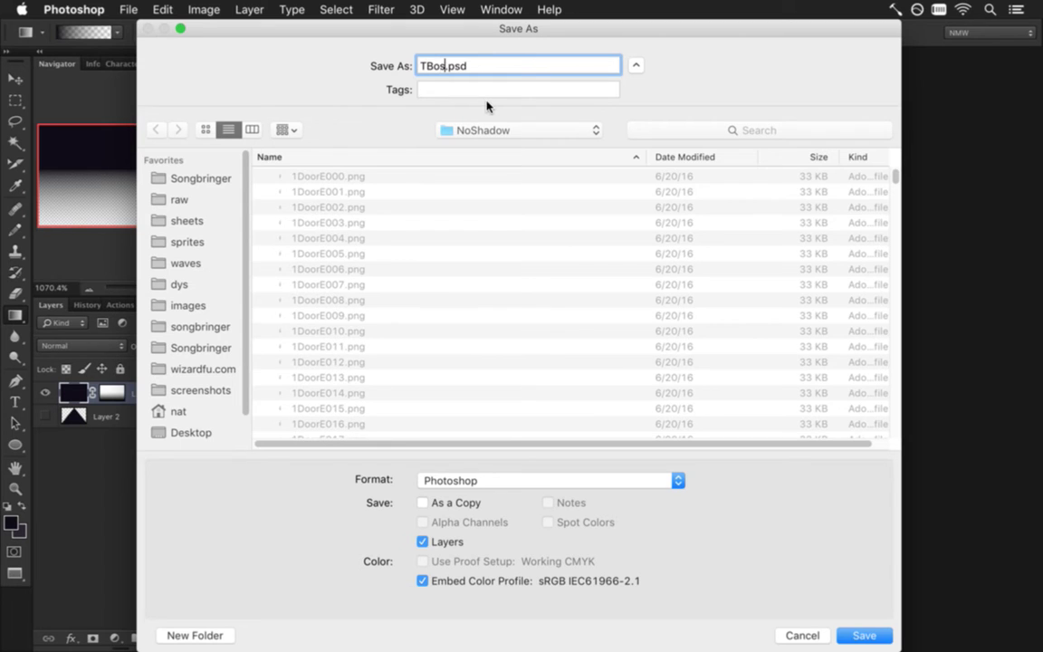
{"action": "type", "text": "Shadow"}
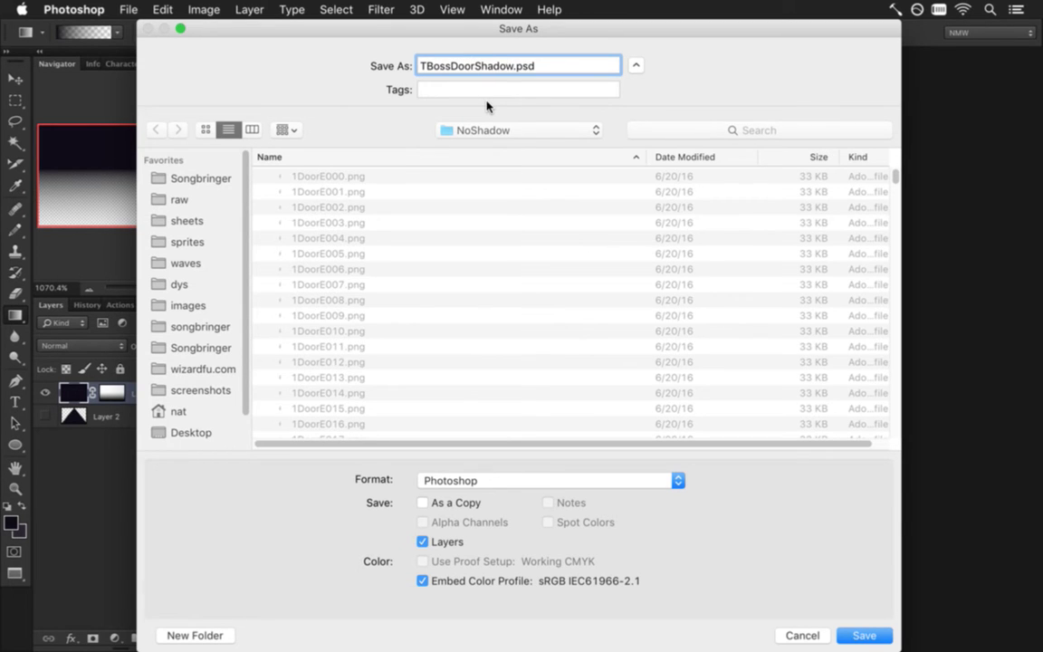
{"action": "key", "text": "Return"}
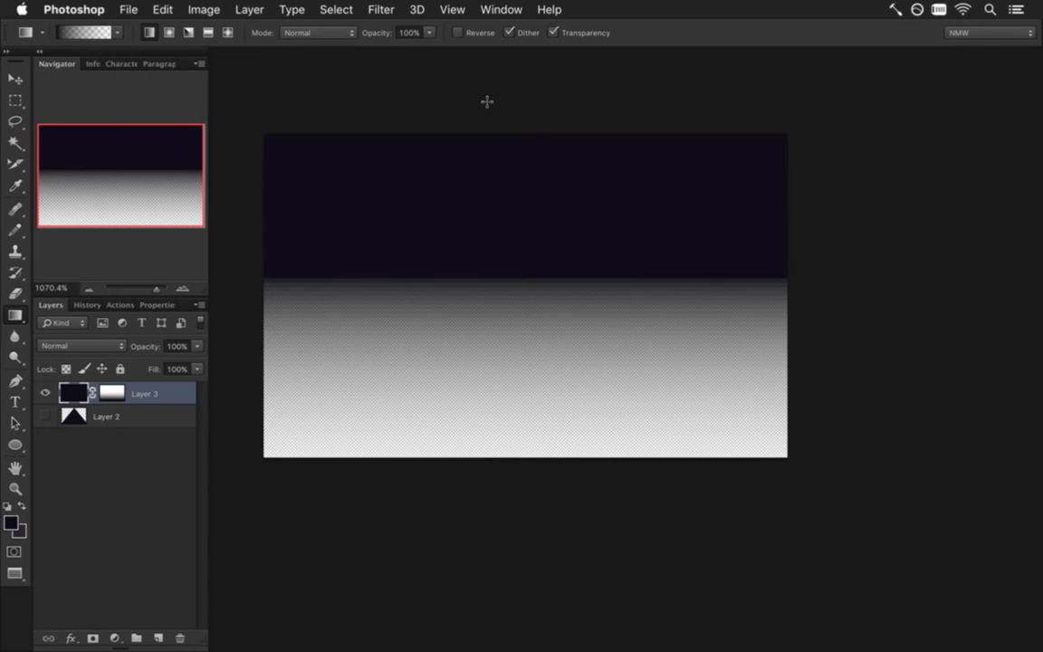
Export the shadow for web as TBossDoorShadow.png in the NoShadow folder.
{"action": "left_click", "coordinate": [501, 9]}
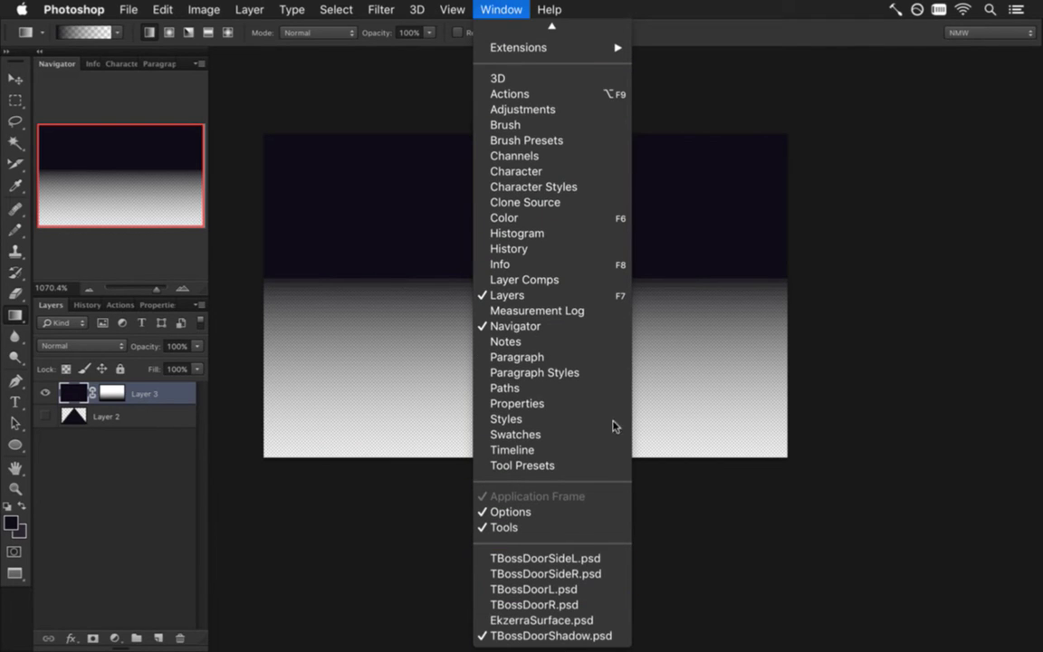
{"action": "left_click", "coordinate": [779, 156]}
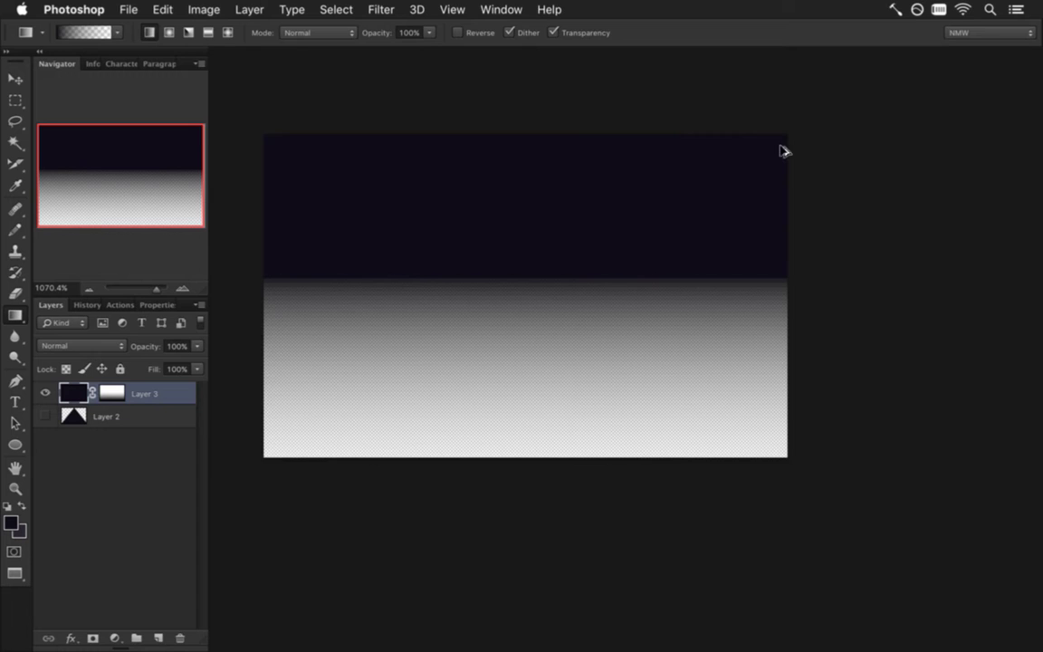
{"action": "key", "text": "super+alt+shift+s"}
{"action": "key", "text": "Return"}
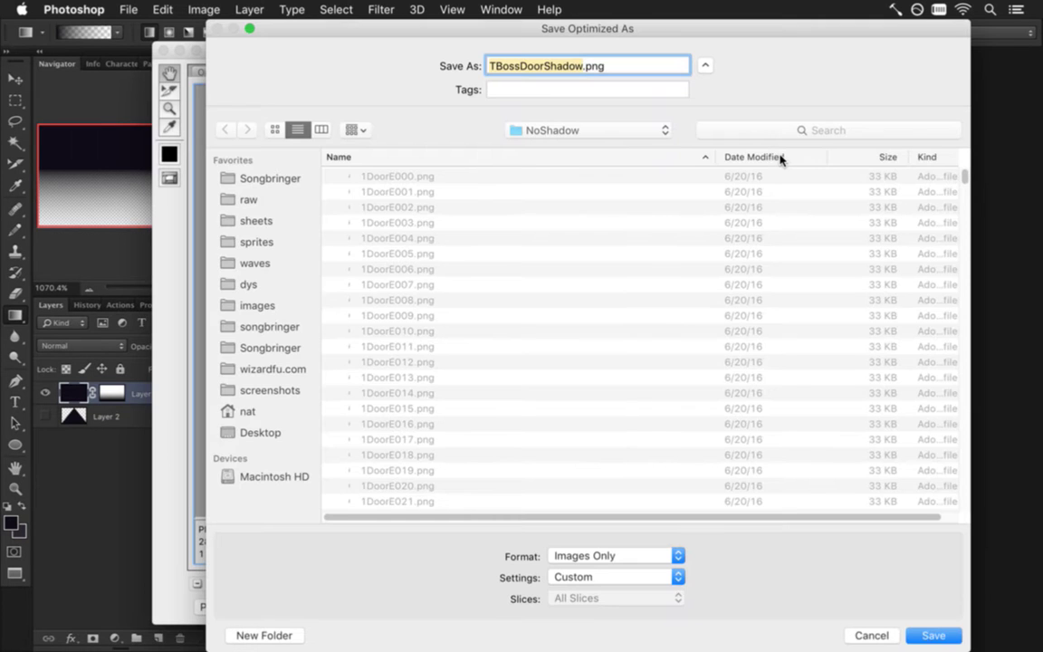
{"action": "key", "text": "Return"}
Switch to Xcode and duplicate the sideR block directly below itself in the TBossDoor children of Entities.txt.
{"action": "key", "text": "super+Tab"}
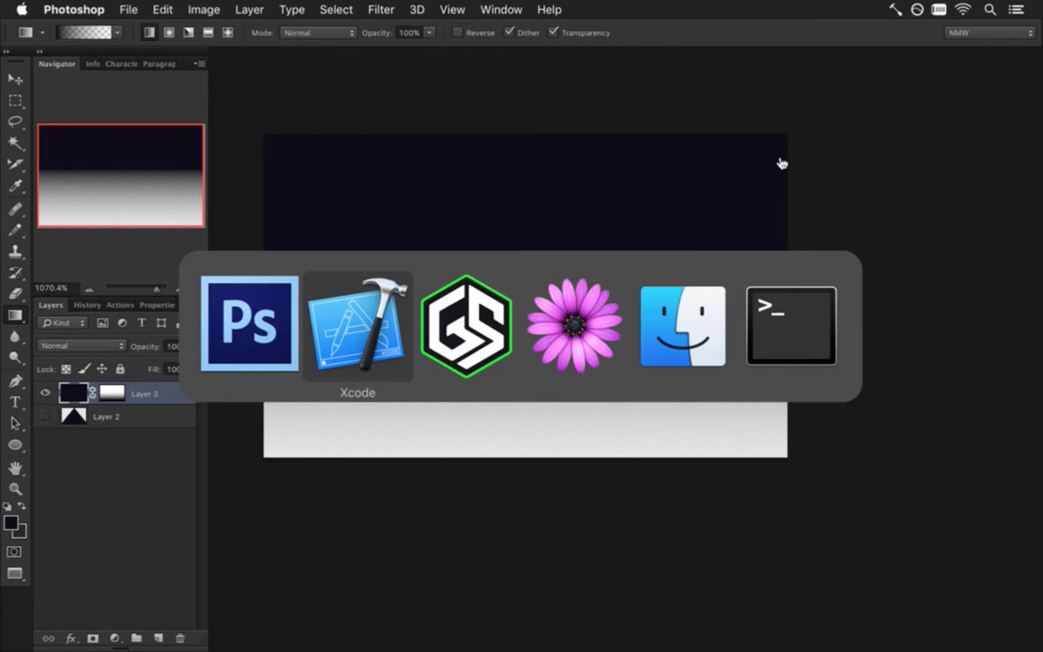
{"action": "key", "text": "super+r"}
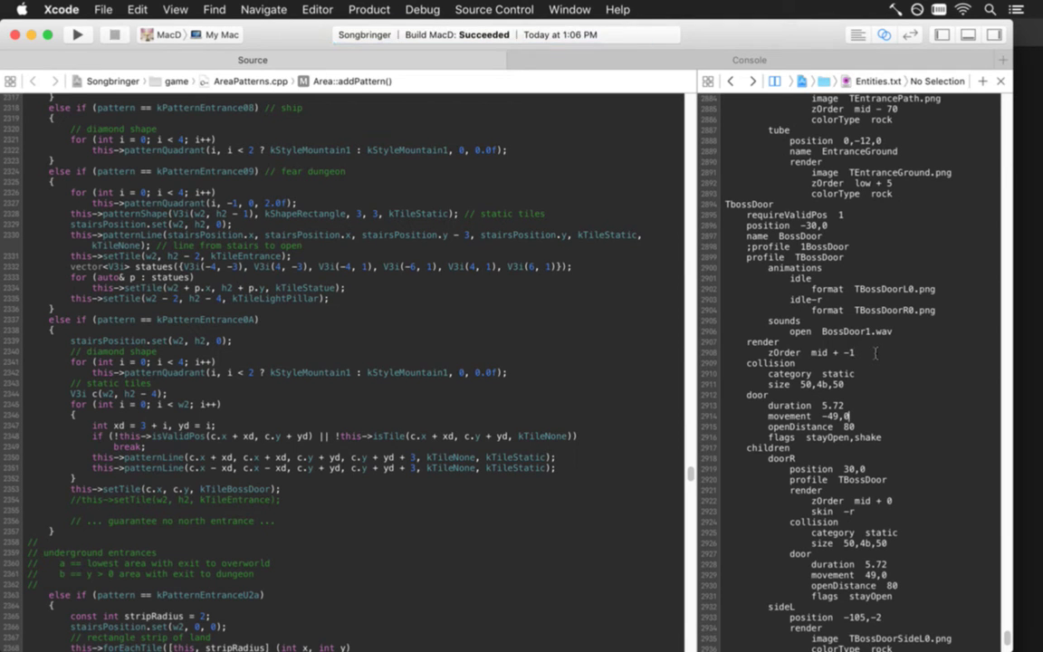
{"action": "key", "text": "Down"}
{"action": "key", "text": "Down"}
{"action": "key", "text": "Down"}
{"action": "key", "text": "Down"}
{"action": "key", "text": "Down"}
{"action": "key", "text": "Down"}
{"action": "key", "text": "Down"}
{"action": "key", "text": "Down"}
{"action": "key", "text": "Down"}
{"action": "key", "text": "Down"}
{"action": "key", "text": "Down"}
{"action": "key", "text": "Down"}
{"action": "key", "text": "Down"}
{"action": "key", "text": "Down"}
{"action": "key", "text": "Down"}
{"action": "key", "text": "Down"}
{"action": "key", "text": "Down"}
{"action": "key", "text": "Down"}
{"action": "key", "text": "Down"}
{"action": "key", "text": "Down"}
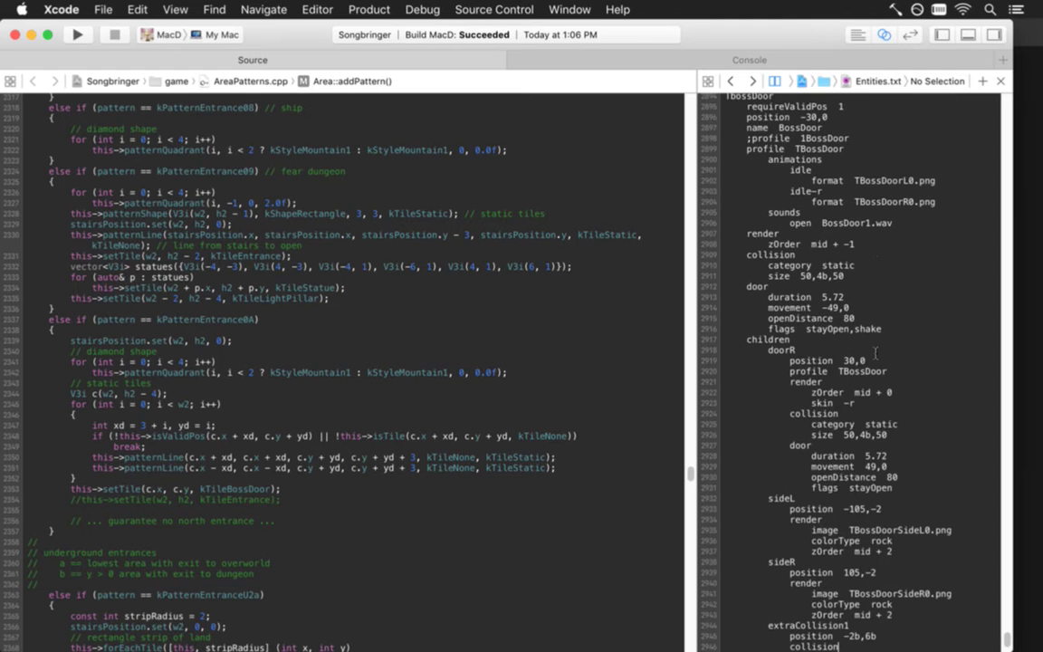
{"action": "key", "text": "Return"}
{"action": "key", "text": "Return"}
{"action": "key", "text": "Return"}
{"action": "key", "text": "Return"}
{"action": "key", "text": "Return"}
{"action": "key", "text": "Return"}
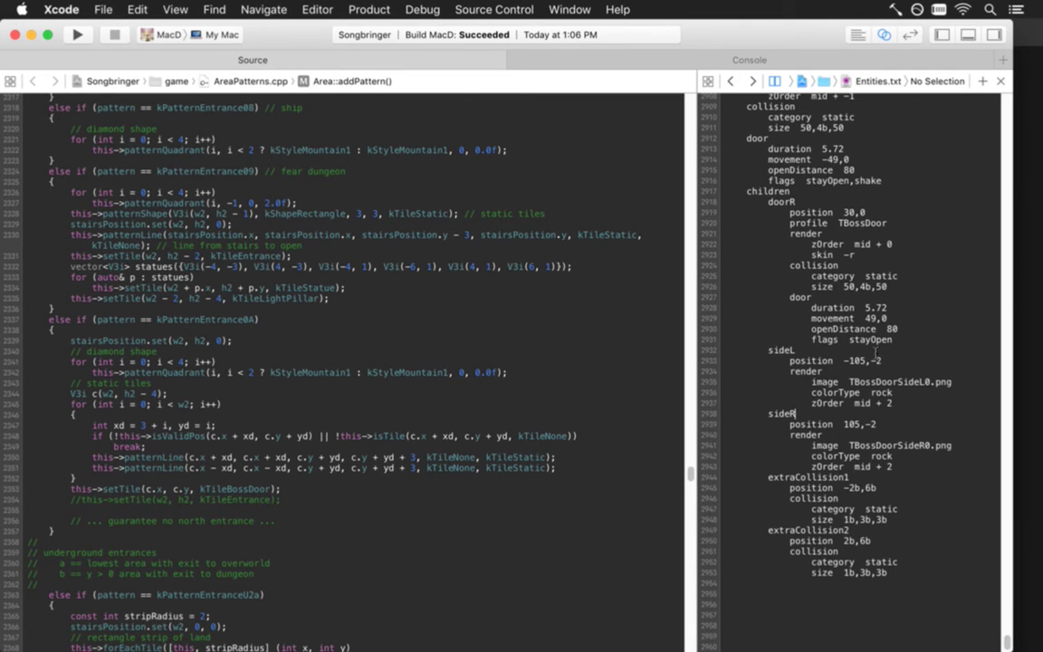
{"action": "key", "text": "shift+Down"}
{"action": "key", "text": "shift+Down"}
{"action": "key", "text": "shift+Down"}
{"action": "key", "text": "shift+Down"}
{"action": "key", "text": "shift+Down"}
{"action": "key", "text": "shift+Down"}
{"action": "key", "text": "super+c"}
{"action": "key", "text": "Right"}
{"action": "key", "text": "super+v"}
Rename the duplicated block shadow, with position 0,0, image TBossDoorShadow.png and zOrder mid - 2.
{"action": "key", "text": "Up"}
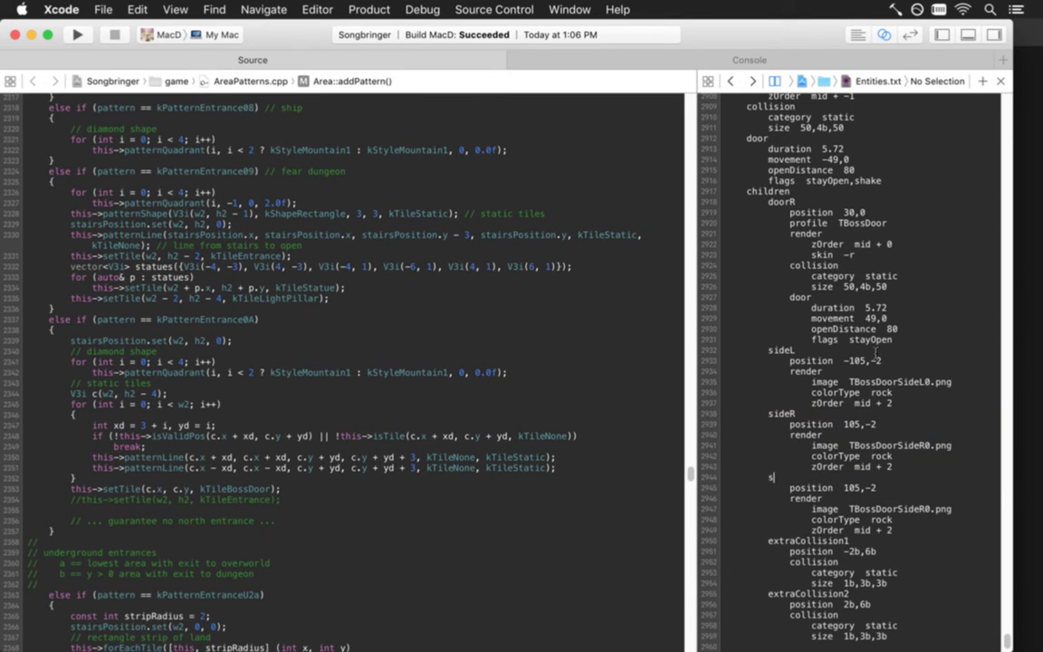
{"action": "type", "text": "dow"}
{"action": "key", "text": "Delete"}
{"action": "key", "text": "Delete"}
{"action": "key", "text": "Delete"}
{"action": "type", "text": "0"}
{"action": "key", "text": "Delete"}
{"action": "key", "text": "Delete"}
{"action": "key", "text": "Delete"}
{"action": "key", "text": "Delete"}
{"action": "key", "text": "Delete"}
{"action": "key", "text": "Delete"}
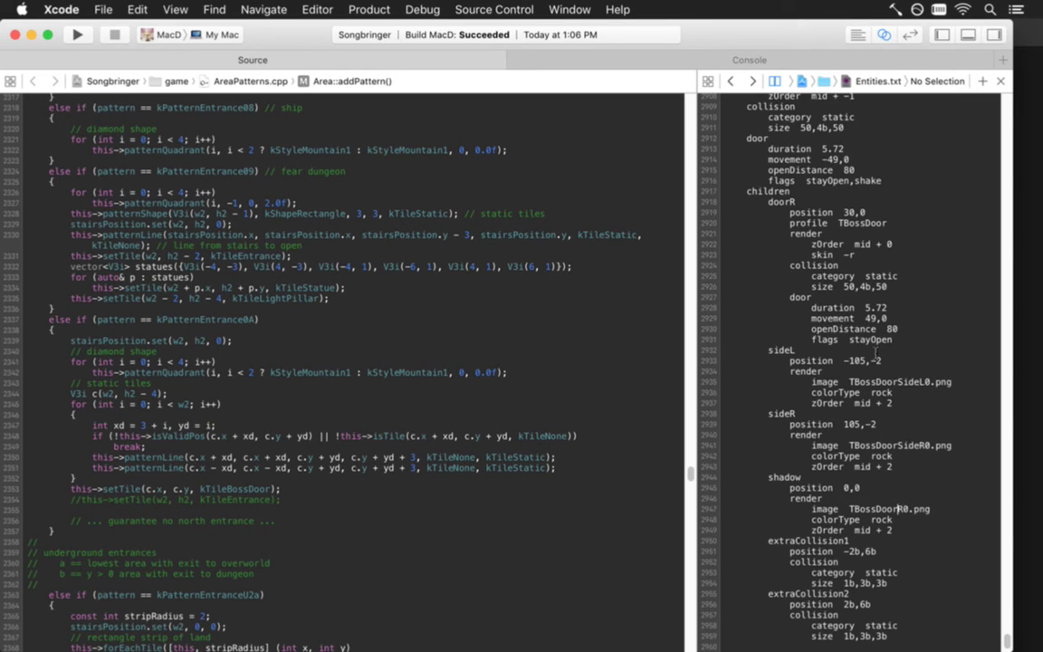
{"action": "type", "text": "Shadow"}
Run the game, walk the character to the boss door to check the opening and its shadow, and quit the game.
{"action": "key", "text": "super+r"}
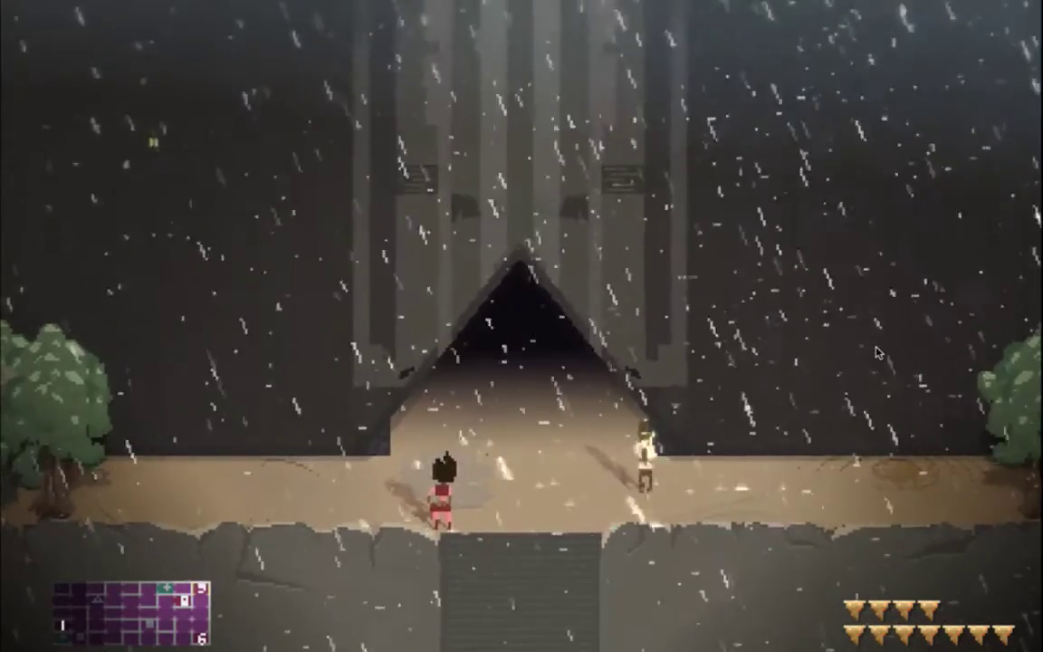
{"action": "key", "text": "Right"}
{"action": "key", "text": "Up"}
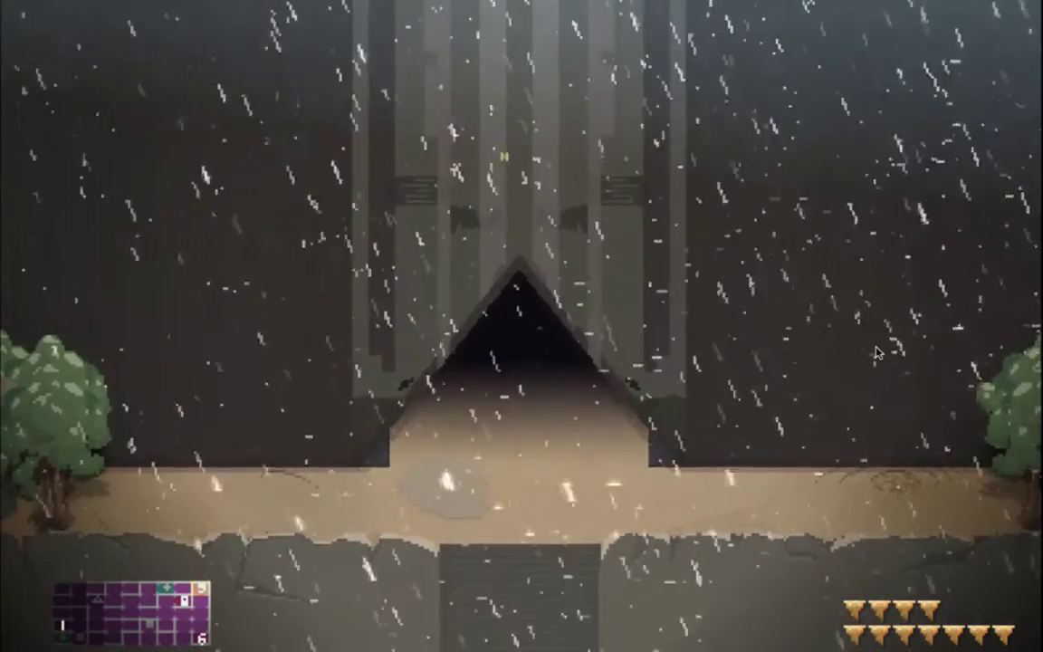
{"action": "key", "text": "super+q"}
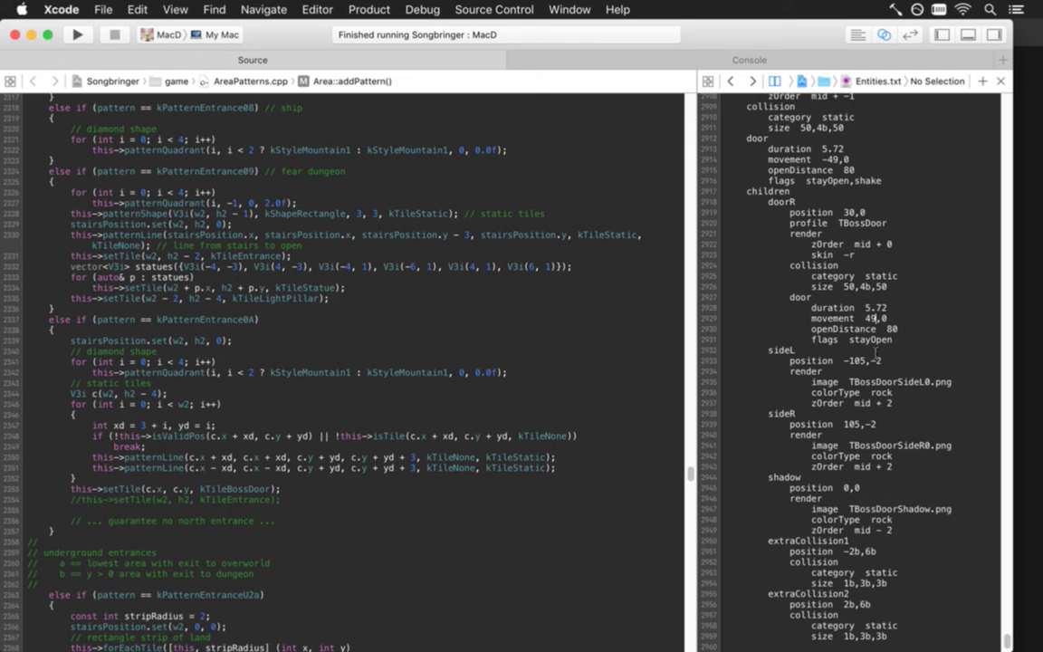
Set the movement to 54,0 for doorR and -54,0 for the main TBossDoor, and run the game.
{"action": "key", "text": "BackSpace"}
{"action": "key", "text": "BackSpace"}
{"action": "type", "text": "54"}
{"action": "key", "text": "BackSpace"}
{"action": "key", "text": "BackSpace"}
{"action": "type", "text": "54"}
{"action": "key", "text": "super+r"}
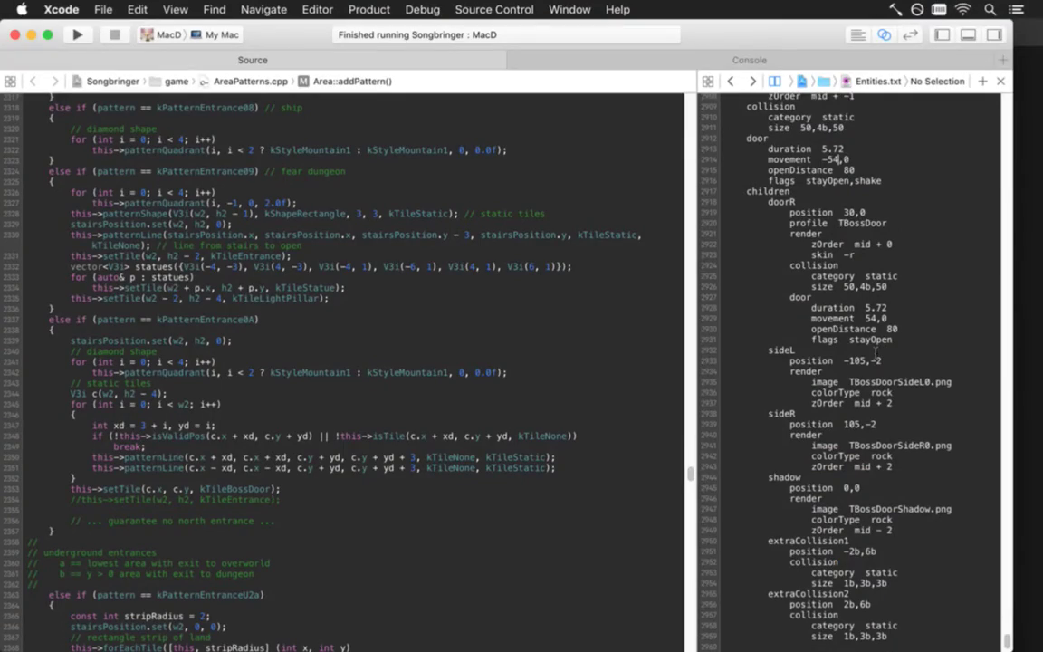
Set the movement to -59,0 for the main TBossDoor and 59,0 for doorR, run the game to check the opening, and quit it.
{"action": "key", "text": "BackSpace"}
{"action": "key", "text": "BackSpace"}
{"action": "type", "text": "59"}
{"action": "type", "text": "9"}
{"action": "key", "text": "super+s"}
{"action": "key", "text": "super+r"}
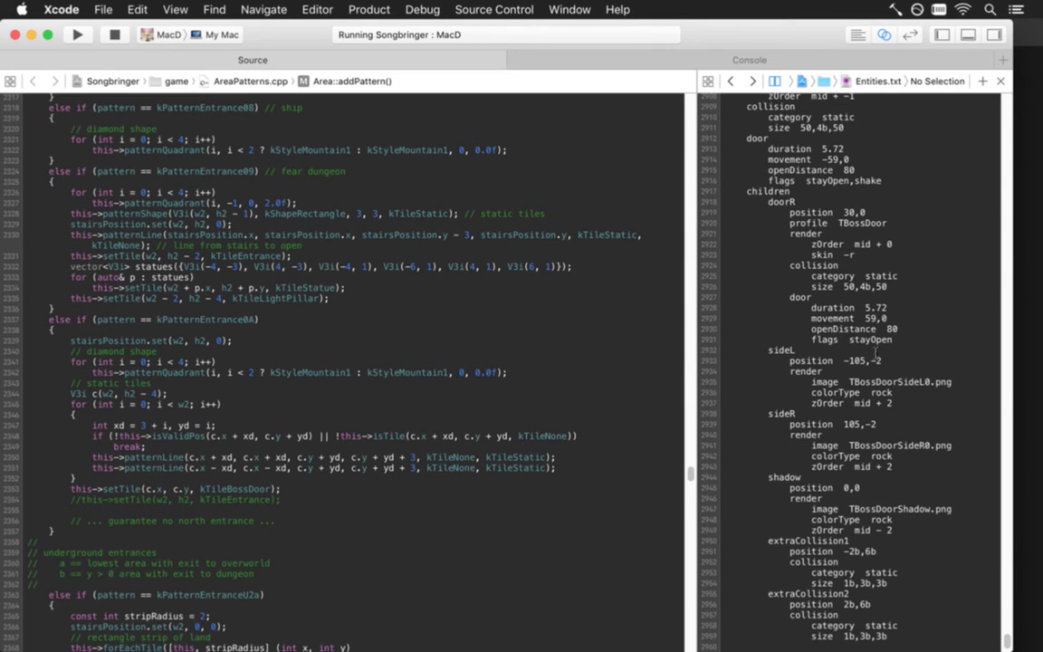
{"action": "scroll", "coordinate": [876, 352], "scroll_direction": "up", "scroll_amount": 4}
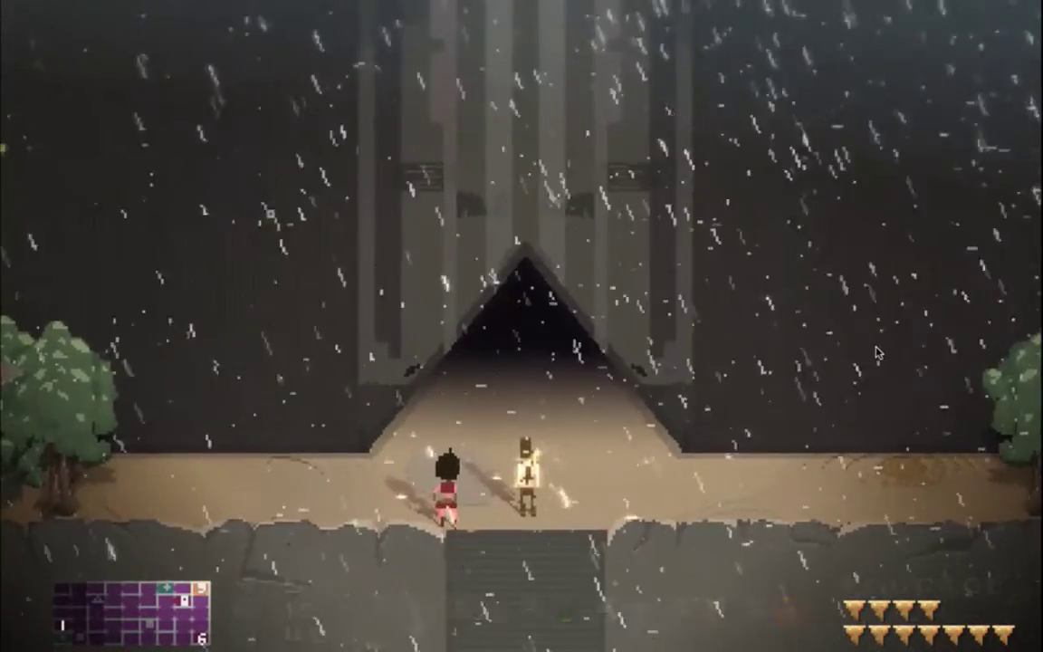
{"action": "key", "text": "super+q"}
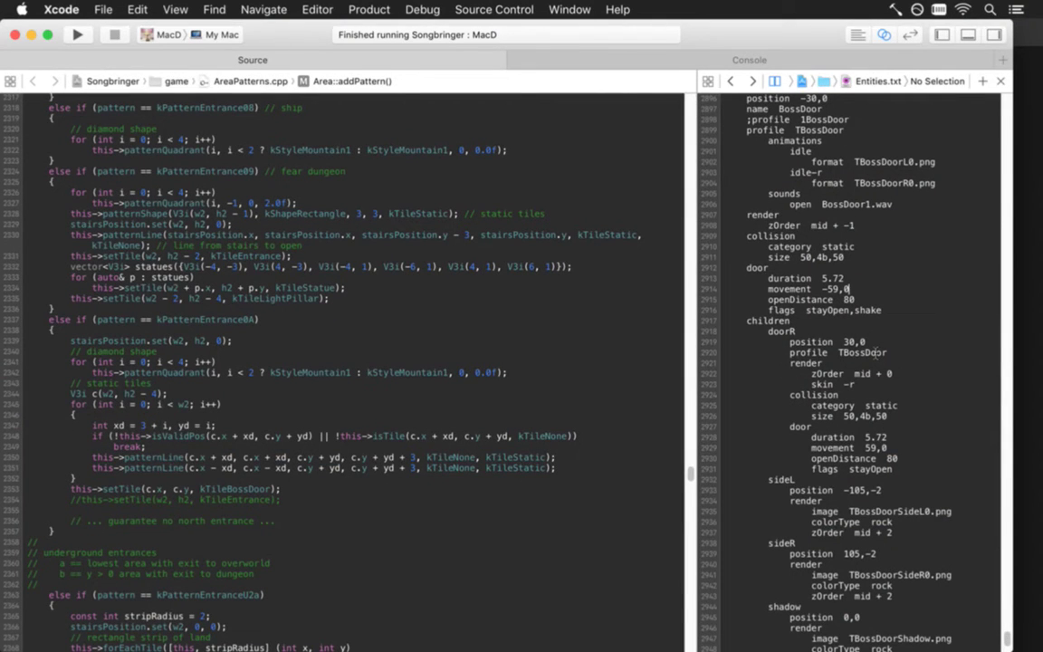
Set the movement to -58,0 for the main TBossDoor and 58,0 for doorR, test the opening in the game, and quit it.
{"action": "key", "text": "BackSpace"}
{"action": "type", "text": "5"}
{"action": "key", "text": "BackSpace"}
{"action": "type", "text": "8"}
{"action": "type", "text": "8"}
{"action": "key", "text": "cmd+r"}
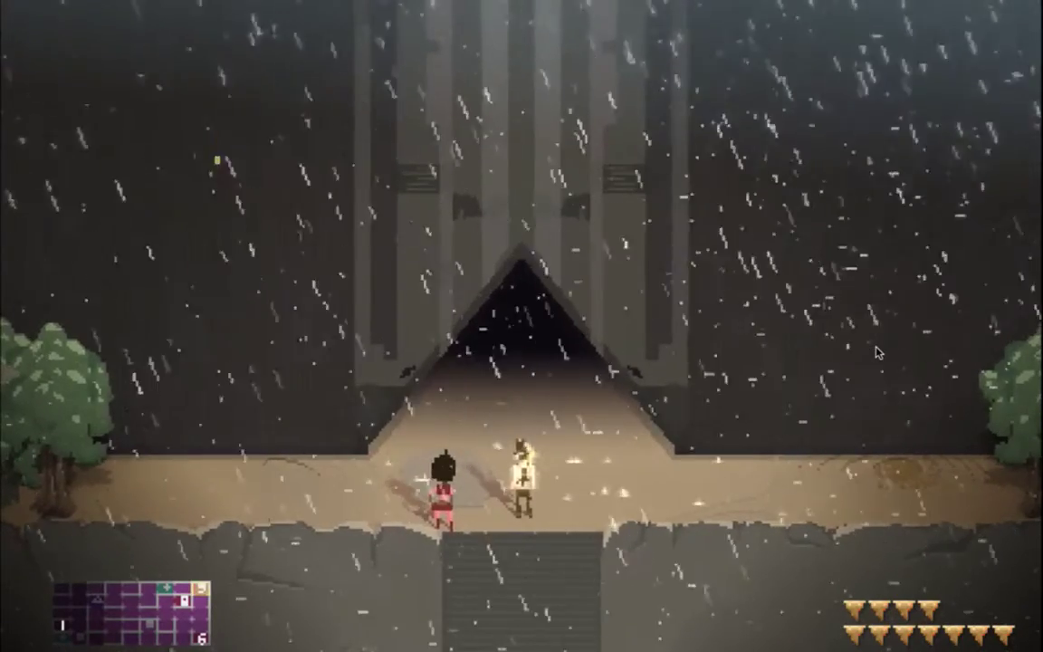
{"action": "key", "text": "Right"}
{"action": "key", "text": "F3"}
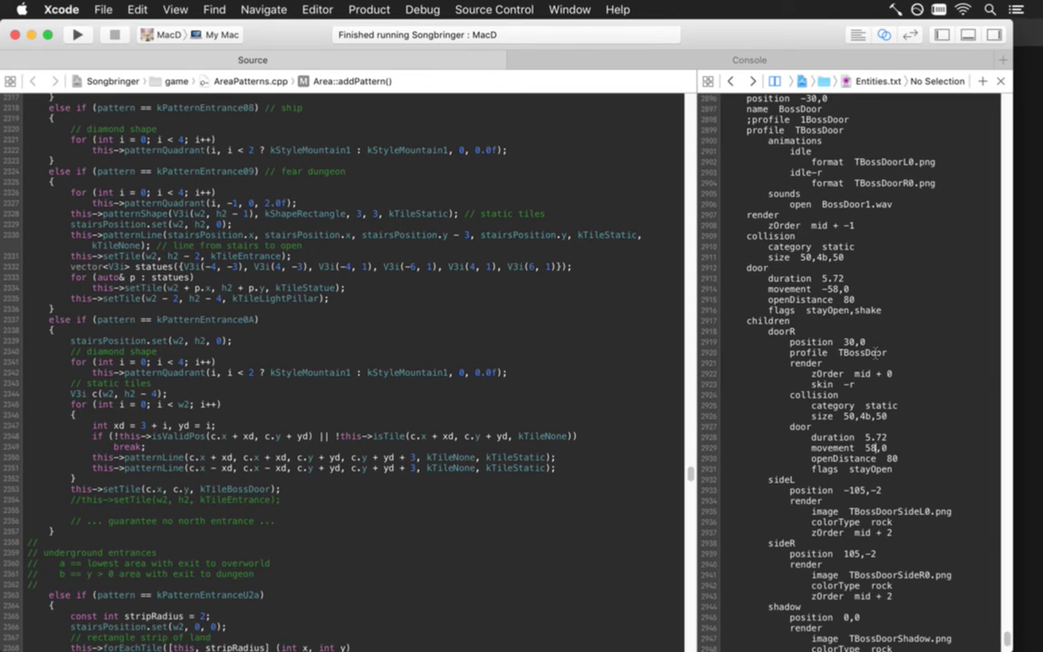
Switch to Terminal and list the Songbringer repository's changed files with gs.
{"action": "key", "text": "super+Tab"}
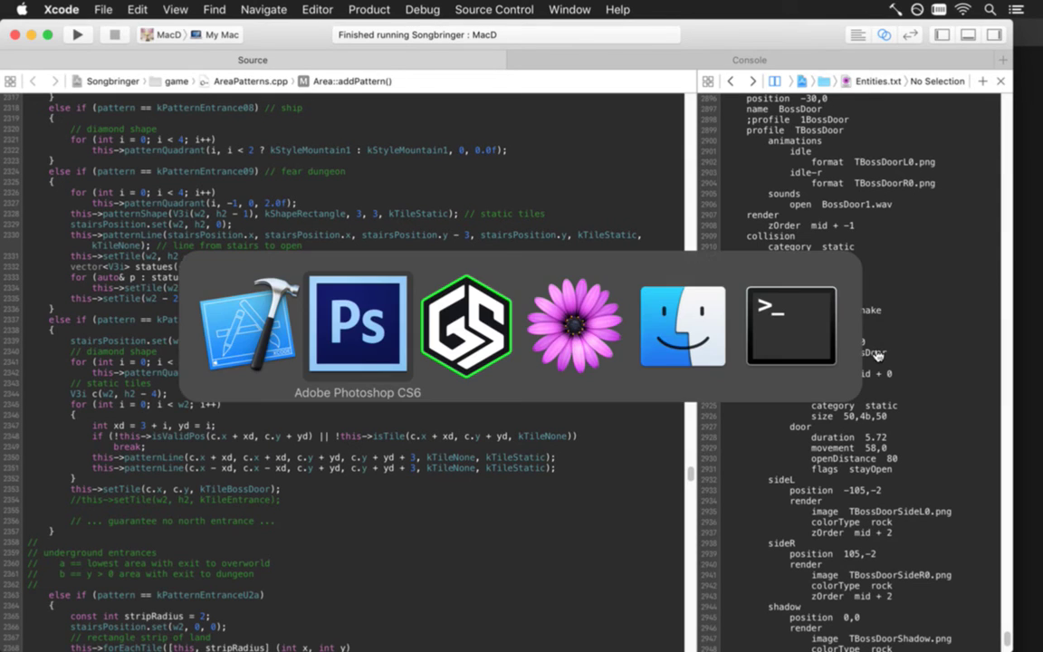
{"action": "key", "text": "super+Tab"}
{"action": "key", "text": "super+Tab"}
{"action": "key", "text": "super+Tab"}
{"action": "key", "text": "super+Tab"}
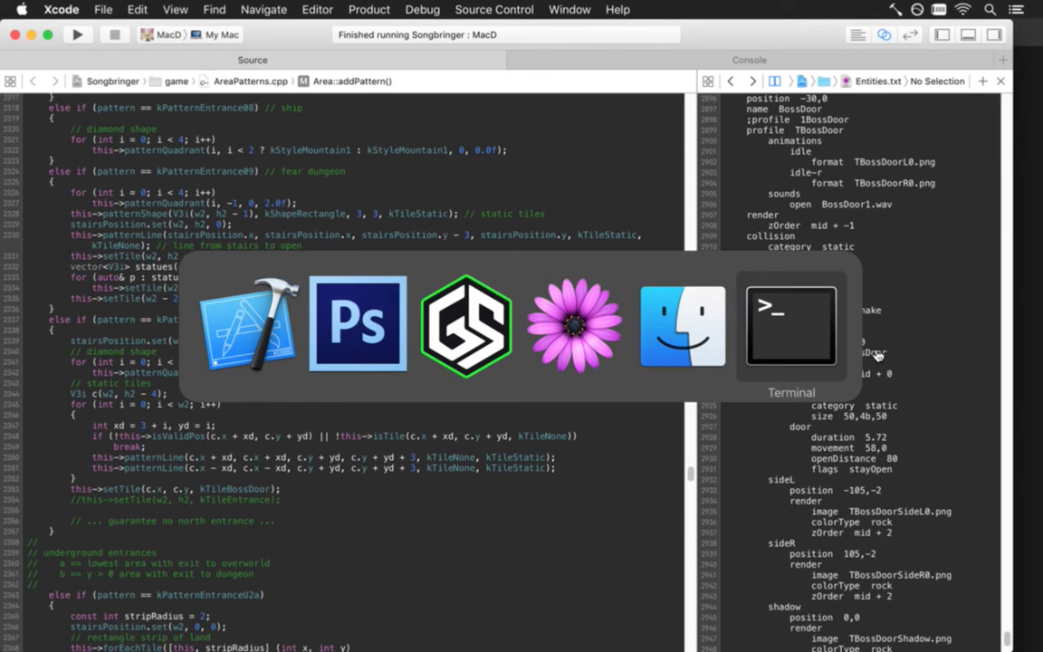
{"action": "key", "text": "super+Tab"}
{"action": "key", "text": "super+Tab"}
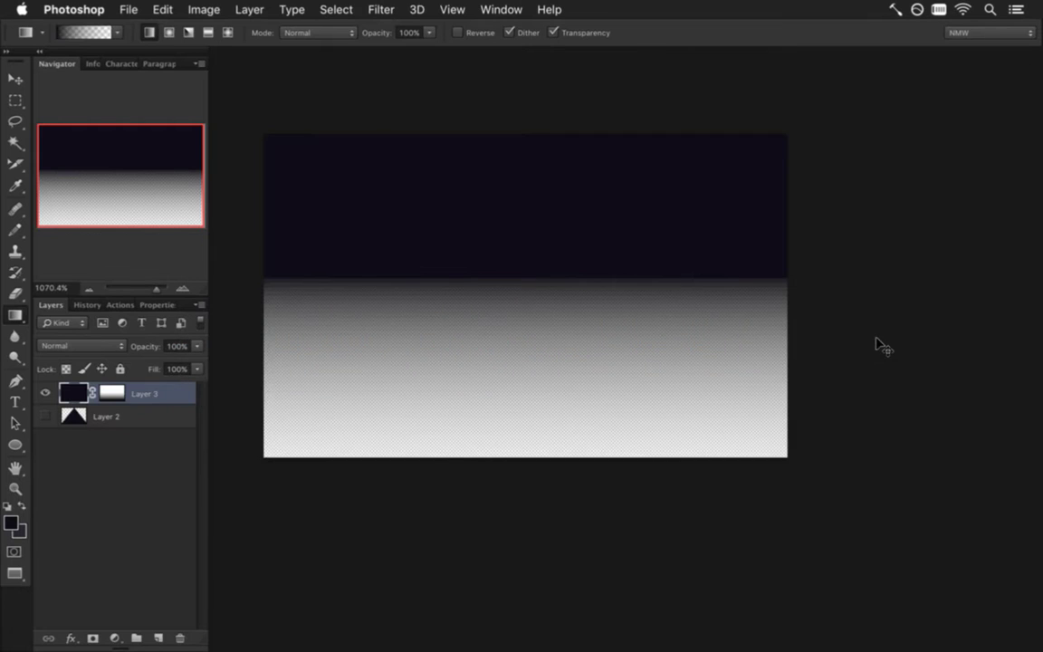
{"action": "key", "text": "super+Tab"}
{"action": "left_click", "coordinate": [792, 326]}
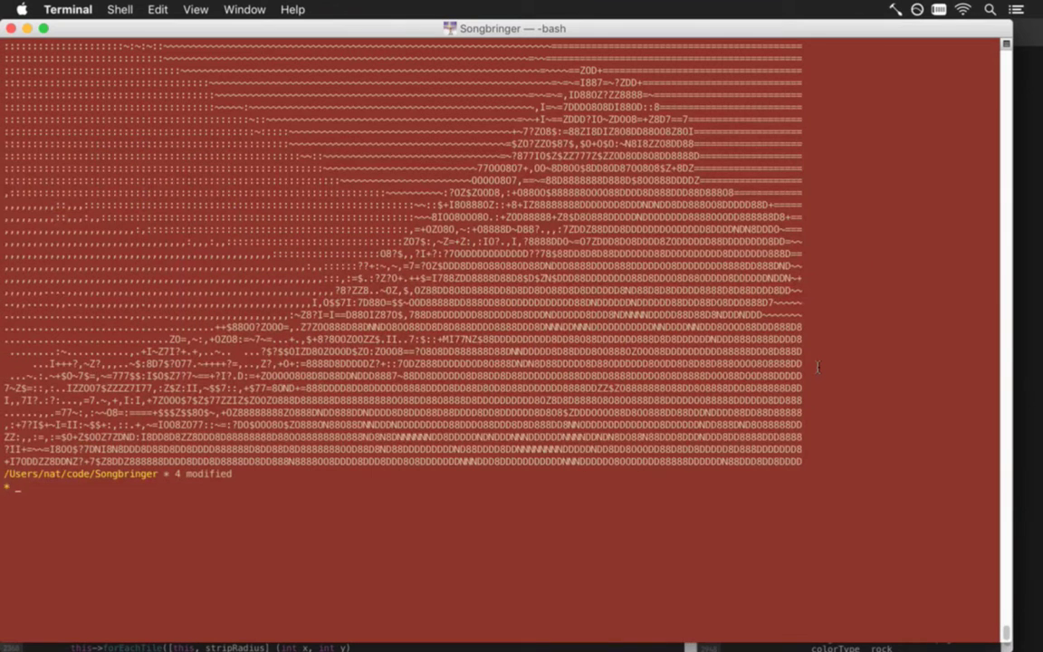
{"action": "type", "text": "gs"}
{"action": "key", "text": "Return"}
Stage all changes with git addall and review the diff of the boss door files with d.
{"action": "type", "text": "git addall"}
{"action": "key", "text": "Return"}
{"action": "type", "text": "d"}
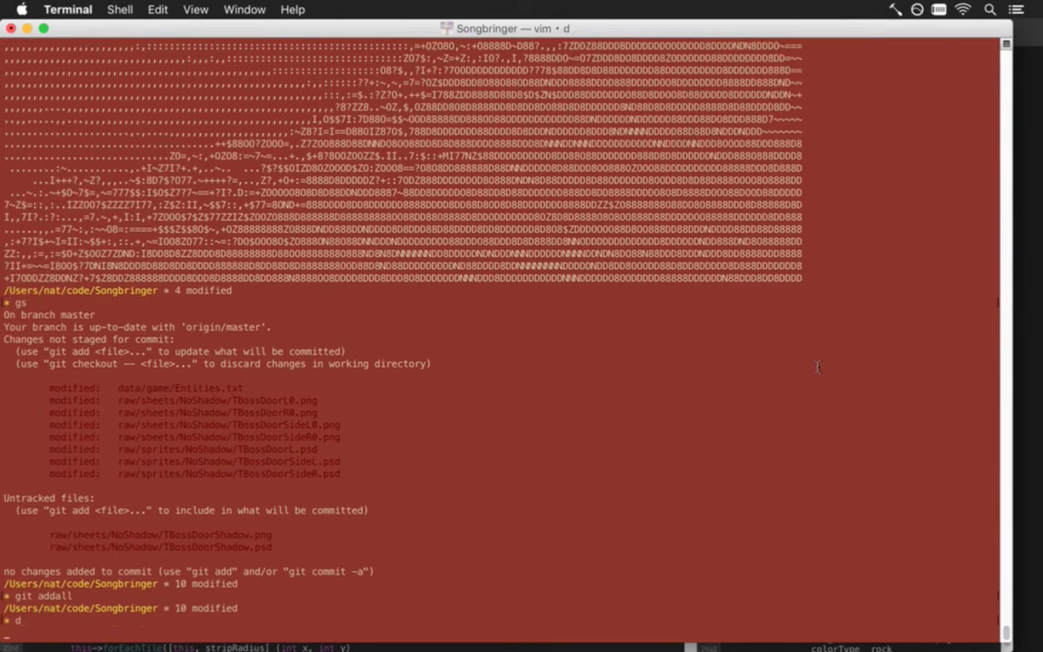
{"action": "key", "text": "Return"}
{"action": "scroll", "coordinate": [817, 367], "scroll_direction": "down", "scroll_amount": 8}
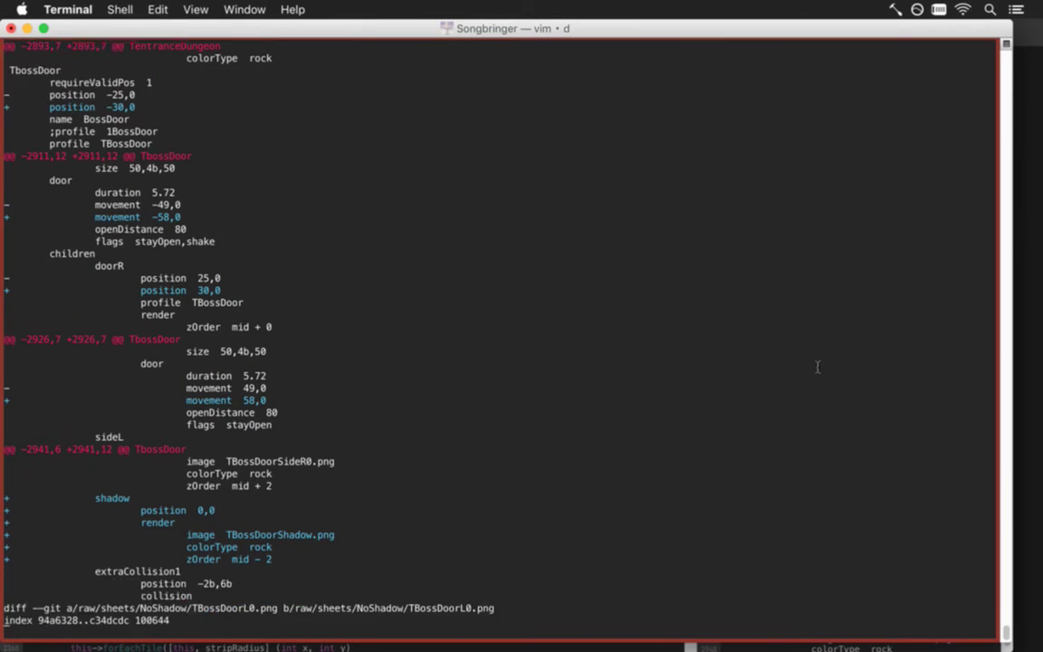
{"action": "type", "text": ":q"}
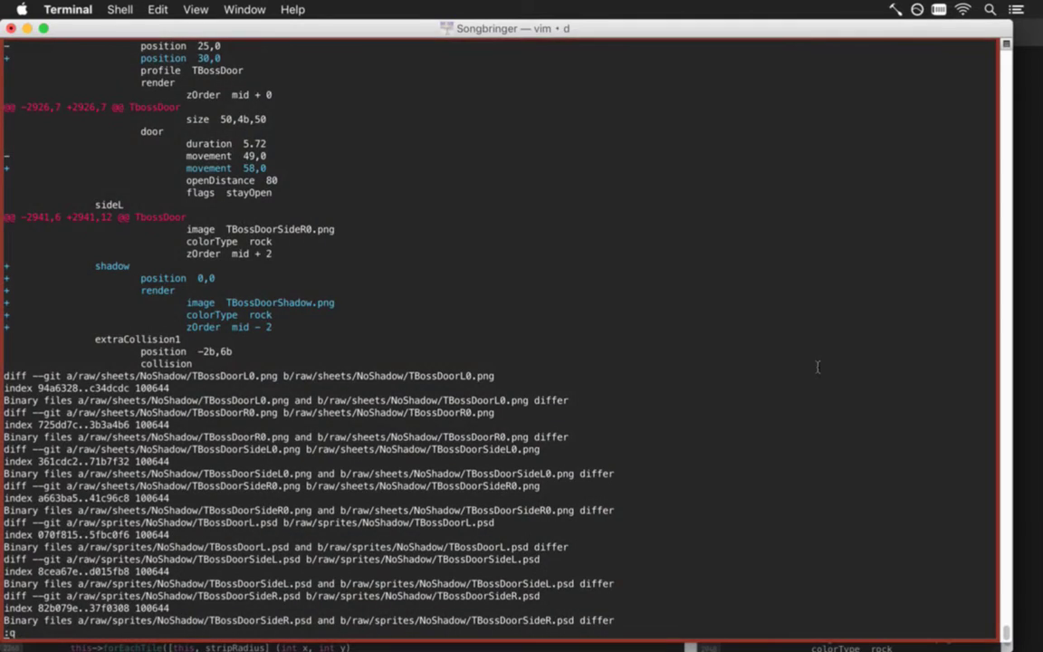
{"action": "key", "text": "Return"}
Commit the staged changes using gc with the message "." and push them with gp.
{"action": "type", "text": "git"}
{"action": "key", "text": "Return"}
{"action": "type", "text": "i."}
{"action": "key", "text": "Escape"}
{"action": "type", "text": ":wq"}
{"action": "key", "text": "Return"}
{"action": "type", "text": "gp"}
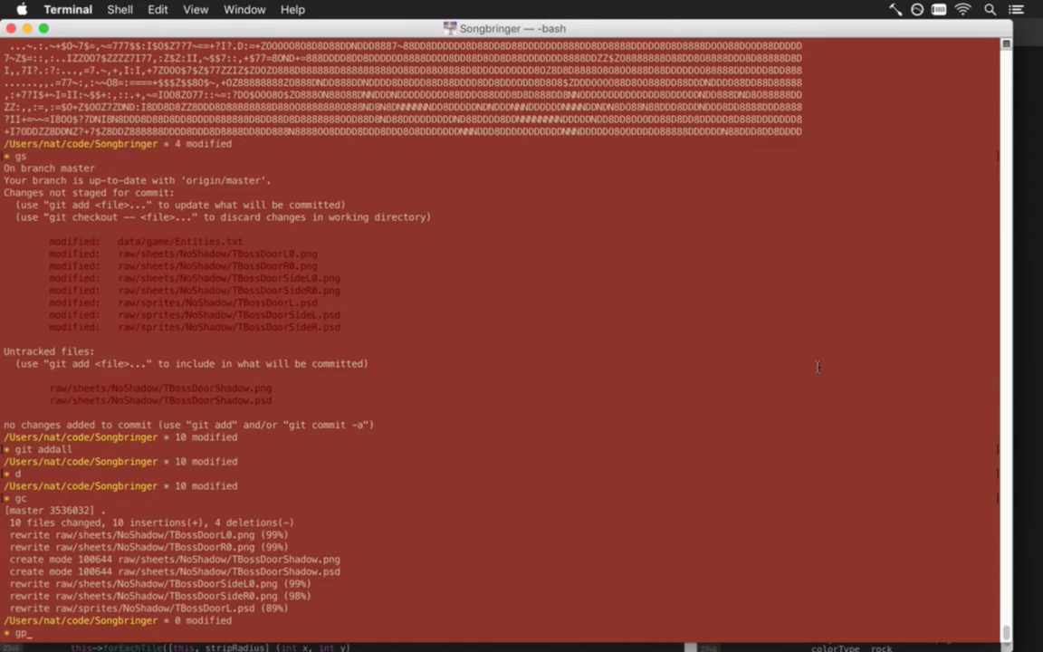
{"action": "key", "text": "Return"}
Switch to Xcode and comment out the static-tile for loop in the kPatternEntrance0A block of AreaPatterns.cpp with /* and */.
{"action": "key", "text": "super+Tab"}
{"action": "key", "text": "super+Tab"}
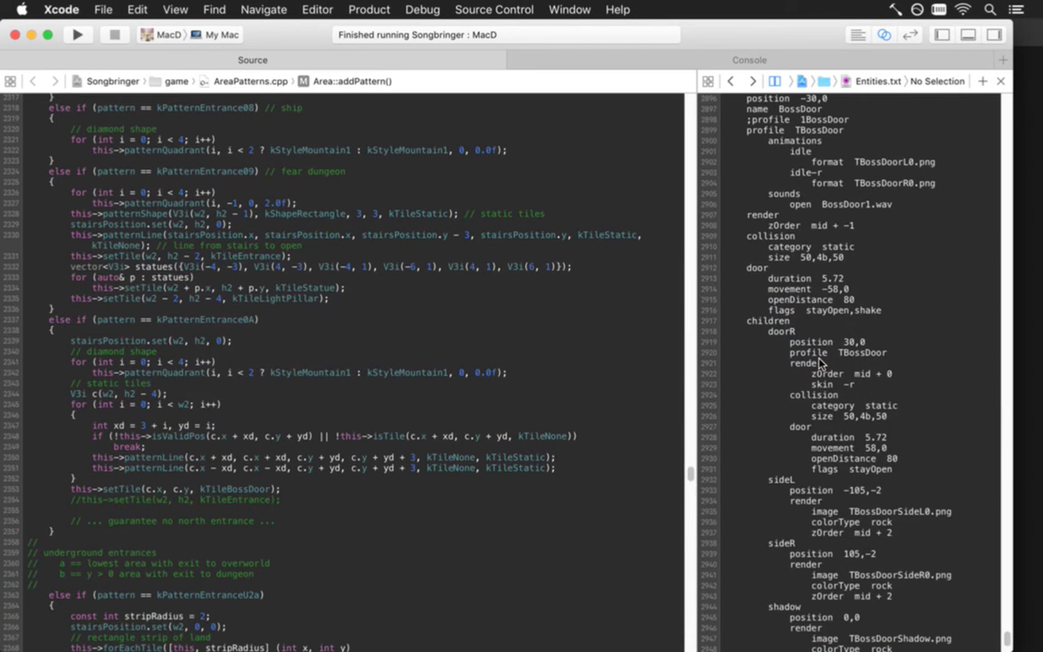
{"action": "key", "text": "Down"}
{"action": "key", "text": "Down"}
{"action": "key", "text": "Down"}
{"action": "key", "text": "Down"}
{"action": "key", "text": "Down"}
{"action": "key", "text": "Down"}
{"action": "key", "text": "Down"}
{"action": "key", "text": "Down"}
{"action": "key", "text": "Down"}
{"action": "key", "text": "Up"}
{"action": "key", "text": "Up"}
{"action": "key", "text": "Up"}
{"action": "key", "text": "Up"}
{"action": "key", "text": "Up"}
{"action": "type", "text": "/*"}
{"action": "key", "text": "Down"}
{"action": "key", "text": "Down"}
{"action": "key", "text": "Down"}
{"action": "key", "text": "Down"}
{"action": "key", "text": "Down"}
{"action": "key", "text": "Down"}
{"action": "key", "text": "Down"}
{"action": "key", "text": "Down"}
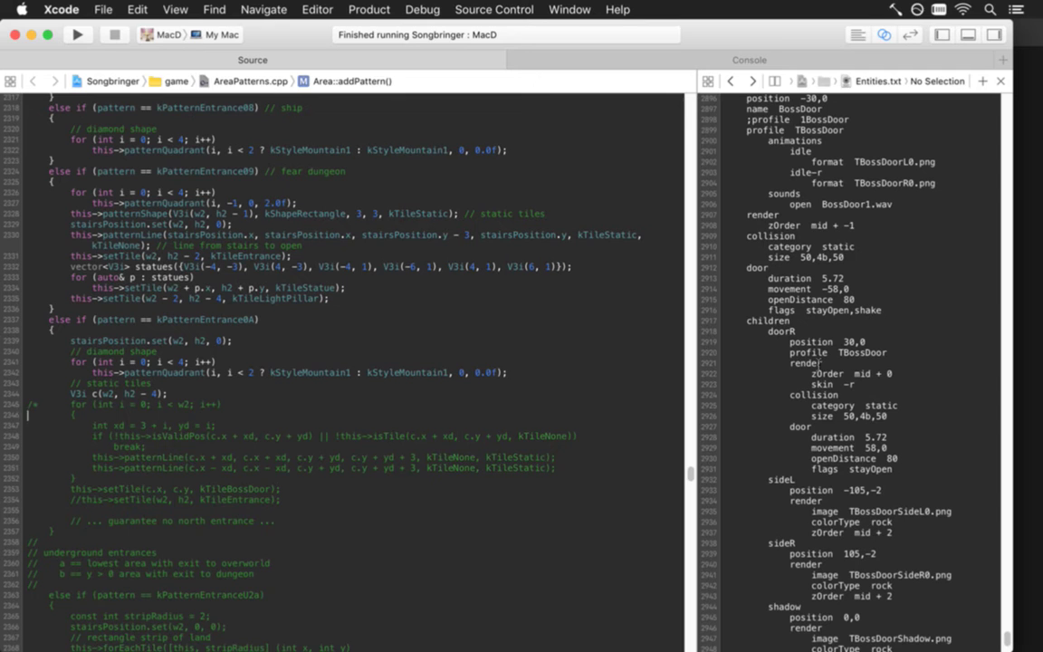
{"action": "key", "text": "Return"}
{"action": "type", "text": "*/"}
Insert a this->patternShape call below the commented-out loop, using the version with position, shape, width, height and tile arguments.
{"action": "key", "text": "Return"}
{"action": "key", "text": "Return"}
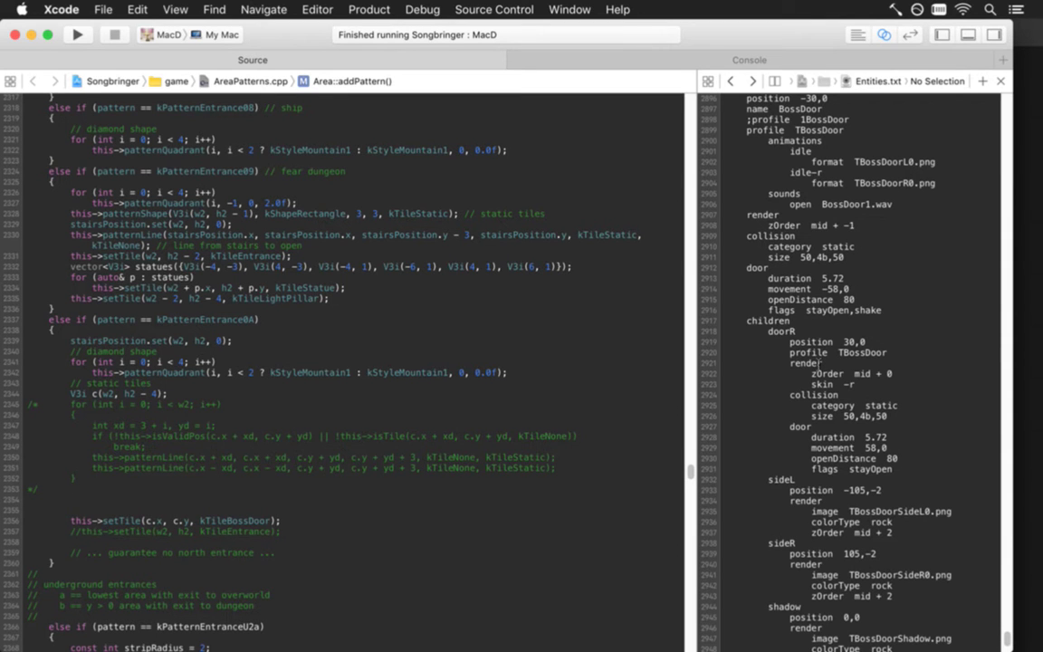
{"action": "type", "text": "this-"}
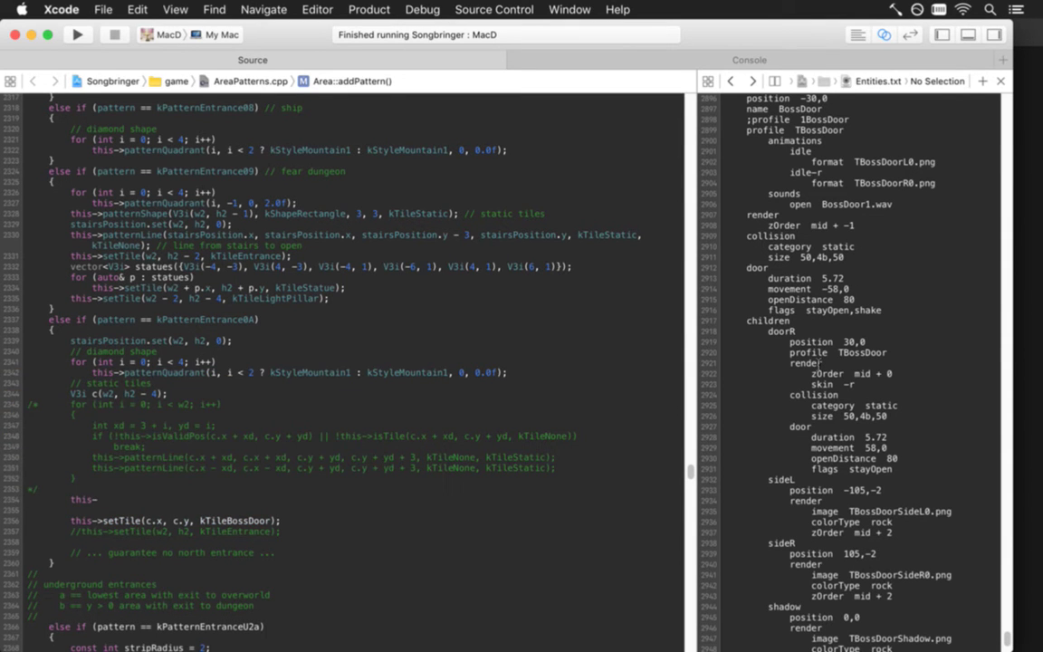
{"action": "type", "text": ">p"}
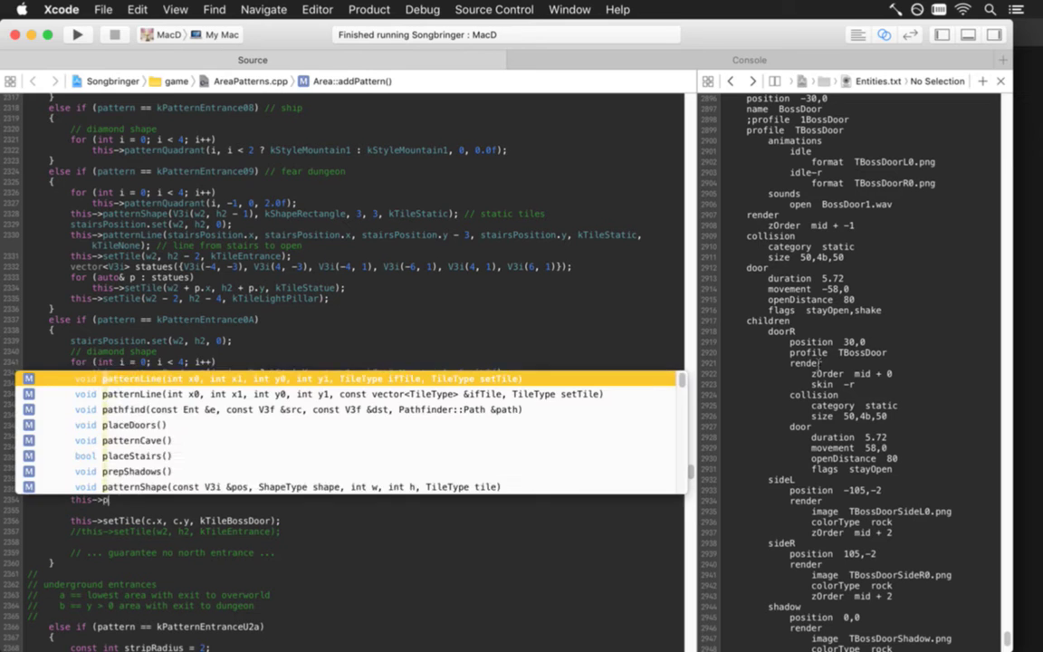
{"action": "type", "text": "atternRec"}
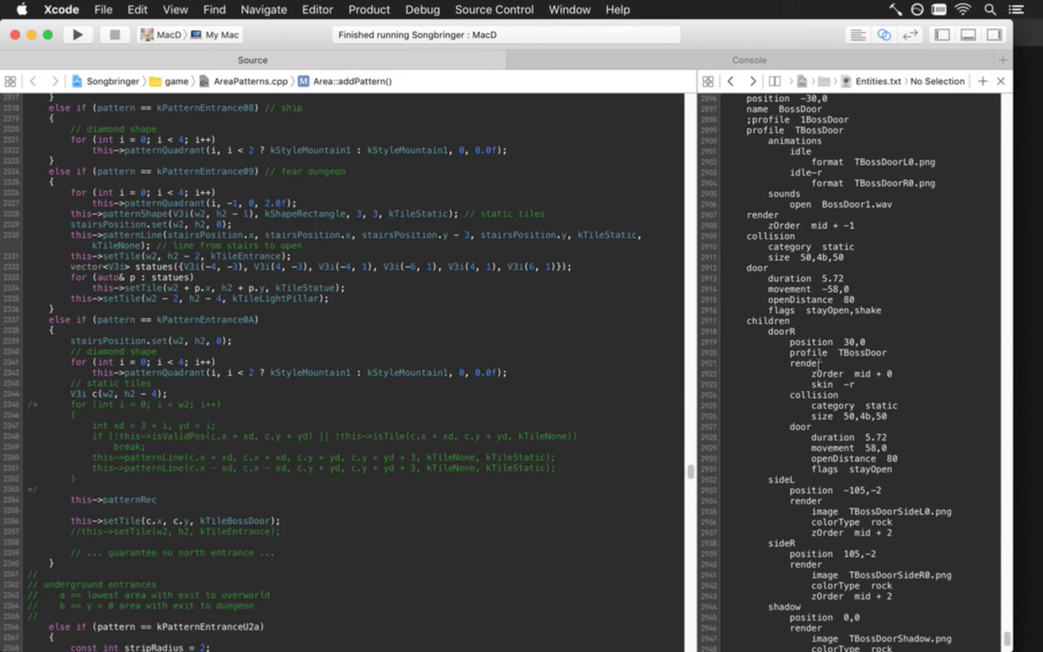
{"action": "key", "text": "BackSpace"}
{"action": "key", "text": "BackSpace"}
{"action": "key", "text": "BackSpace"}
{"action": "type", "text": "Sha"}
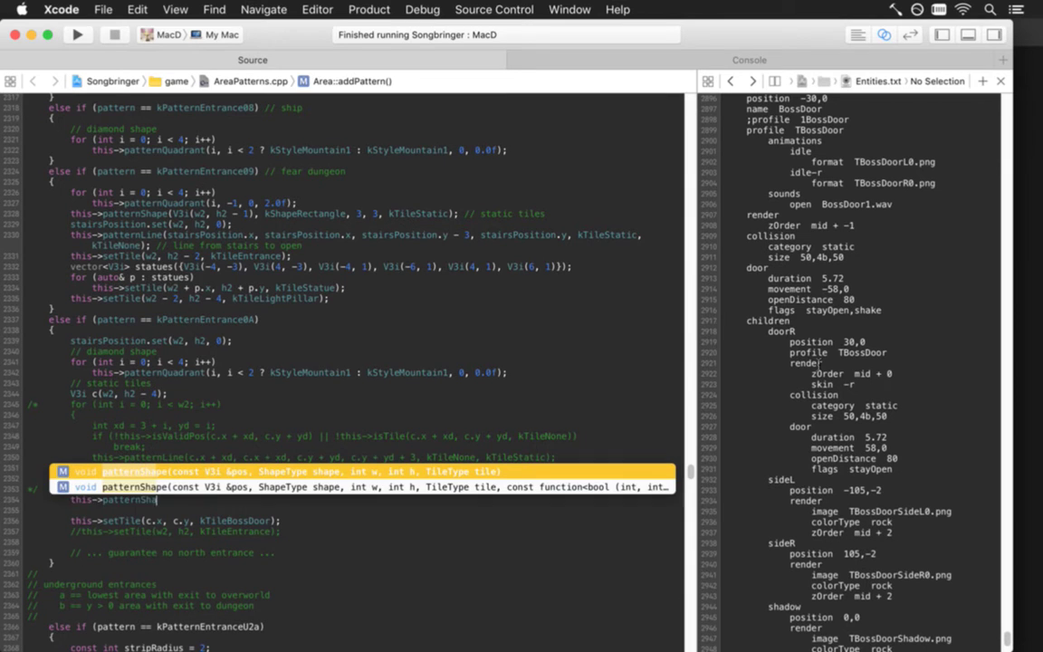
{"action": "key", "text": "Return"}
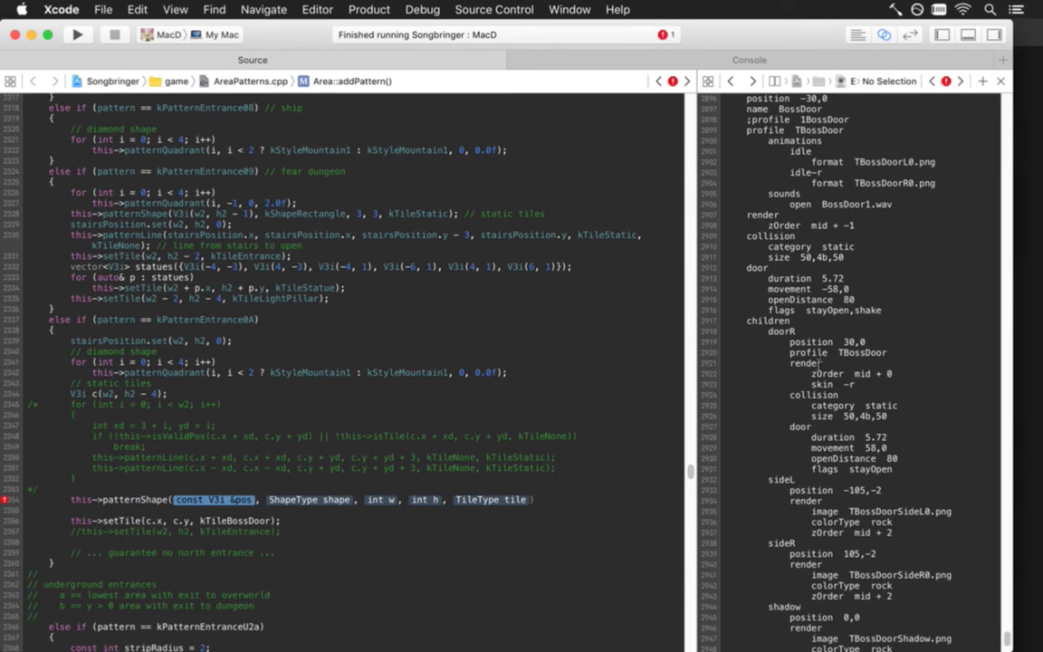
Fill in the patternShape call's position as V3i(c.x - w4, c.y) and its shape as kShapeRectangle.
{"action": "type", "text": "V3i("}
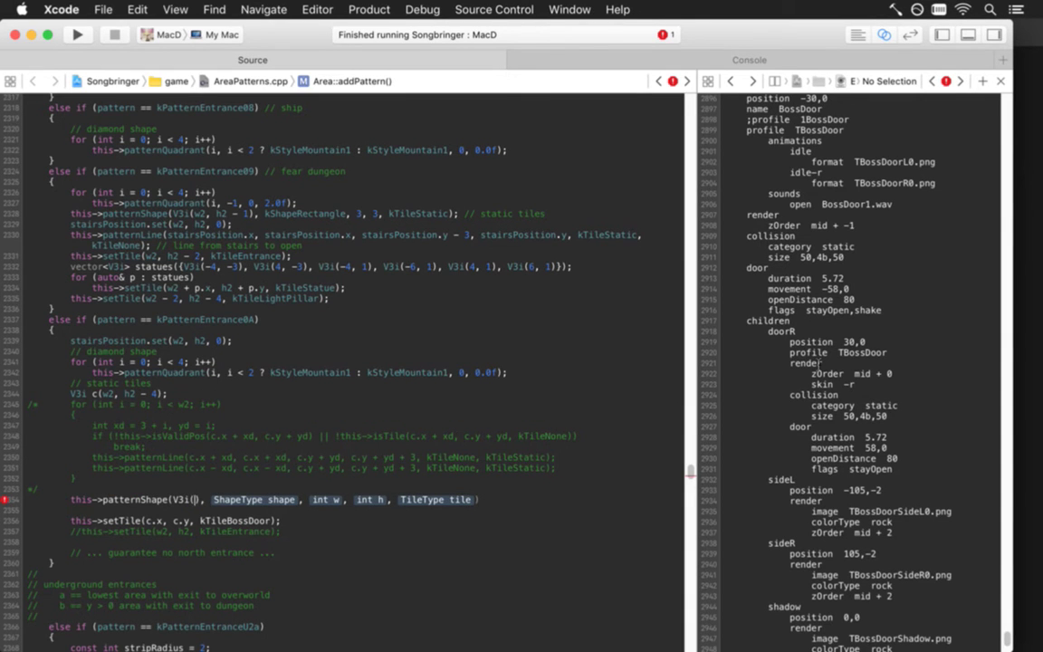
{"action": "type", "text": "c.x "}
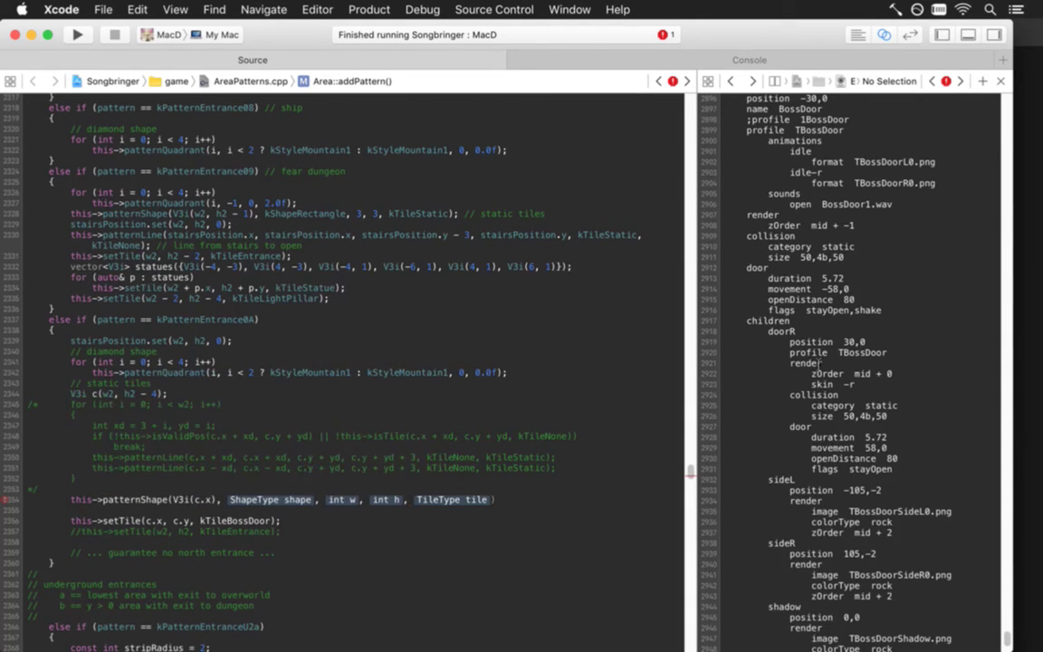
{"action": "type", "text": "- "}
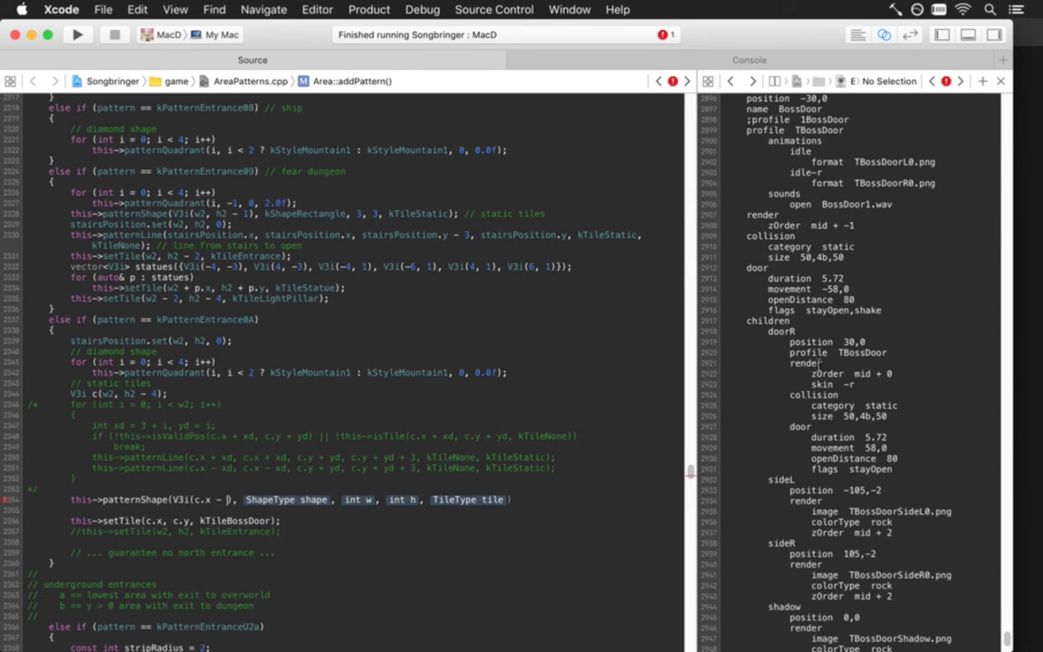
{"action": "type", "text": "w4"}
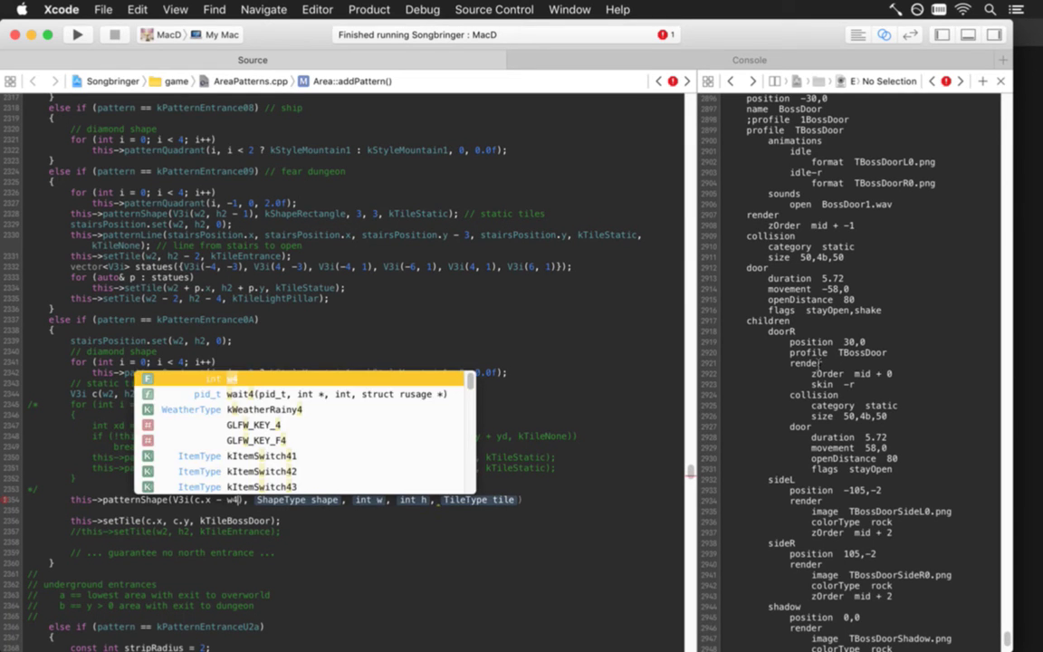
{"action": "key", "text": "Escape"}
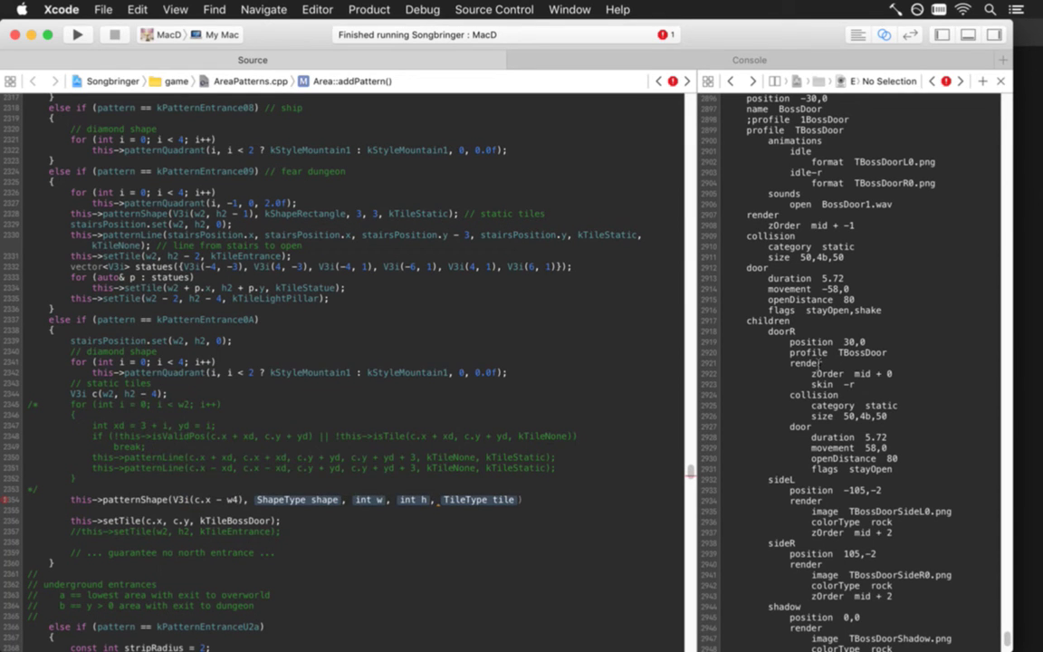
{"action": "type", "text": ", "}
{"action": "type", "text": "c.y),"}
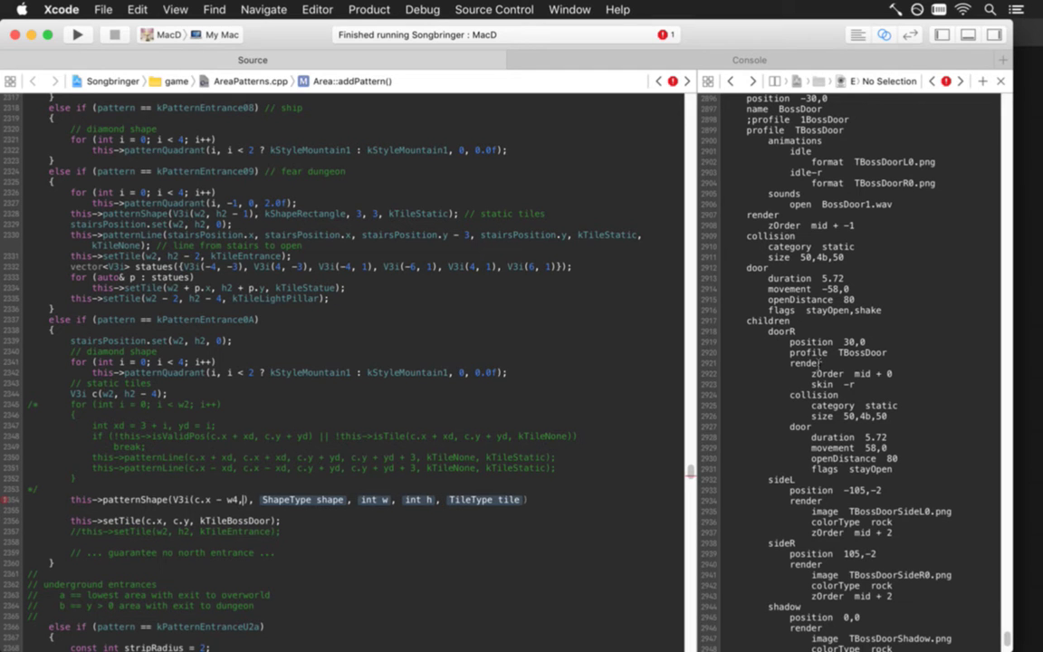
{"action": "type", "text": " kSha"}
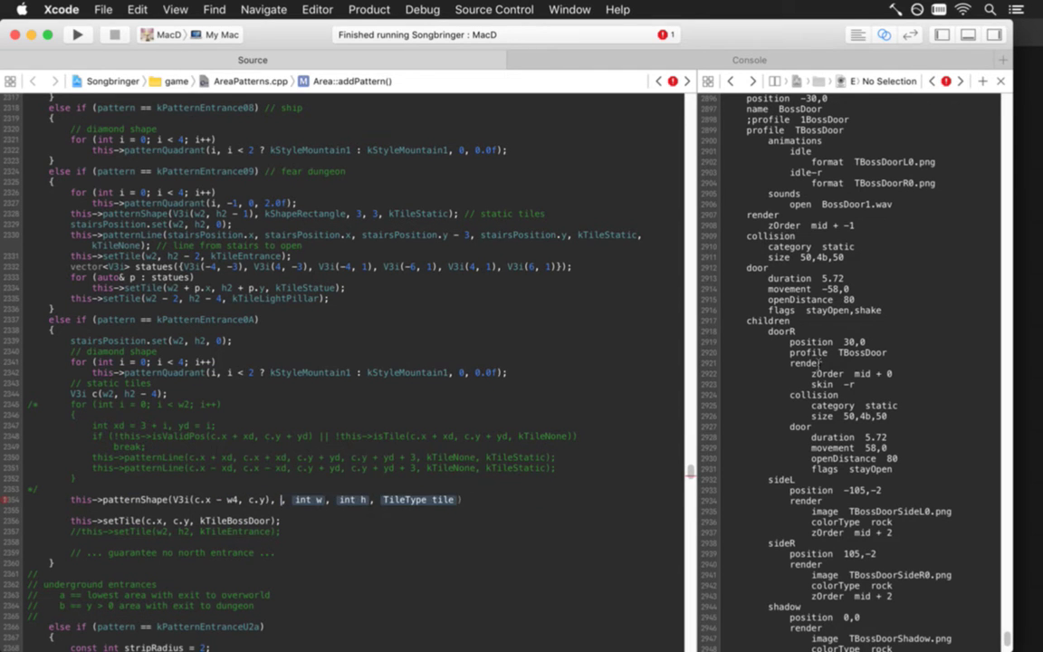
{"action": "type", "text": "peR"}
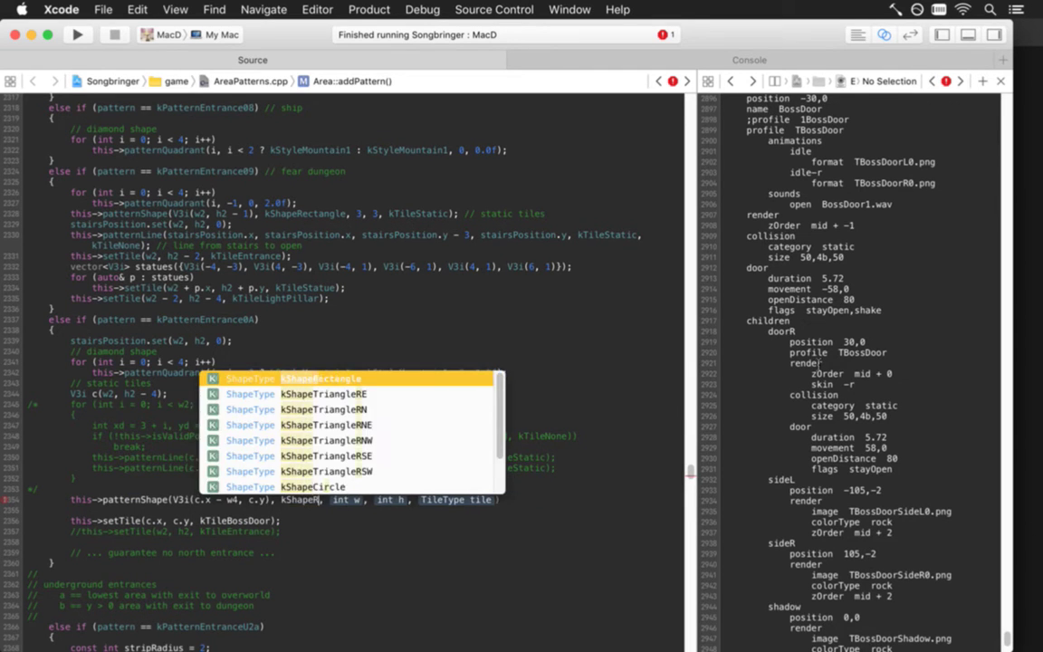
{"action": "key", "text": "Return"}
{"action": "key", "text": "Tab"}
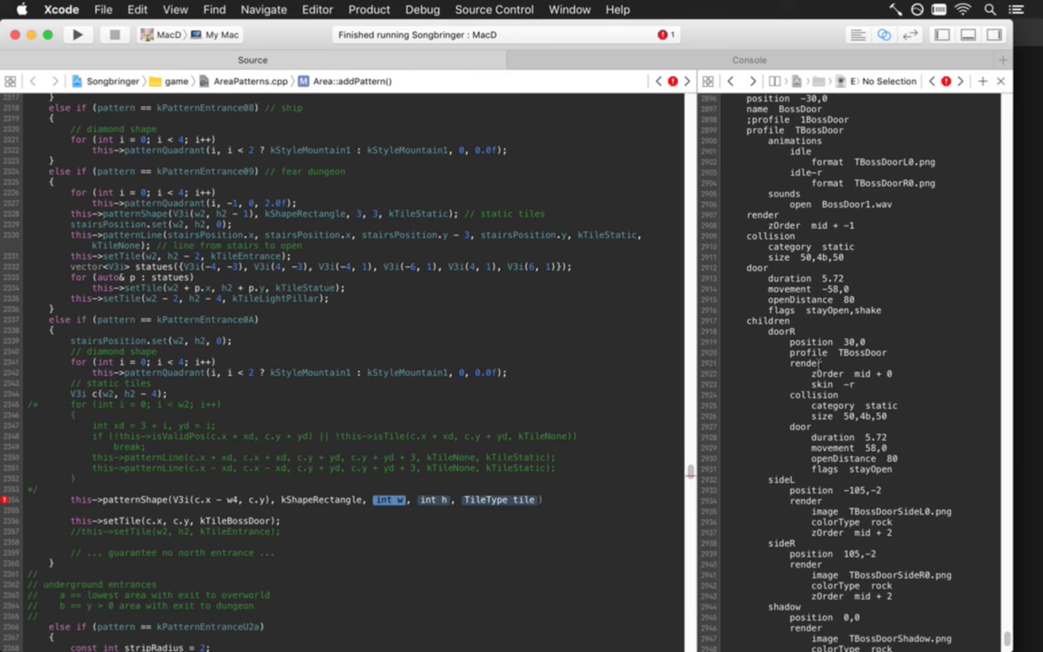
Set the patternShape call's width to w2 - 2 and its height to 3.
{"action": "type", "text": "w2 - 2"}
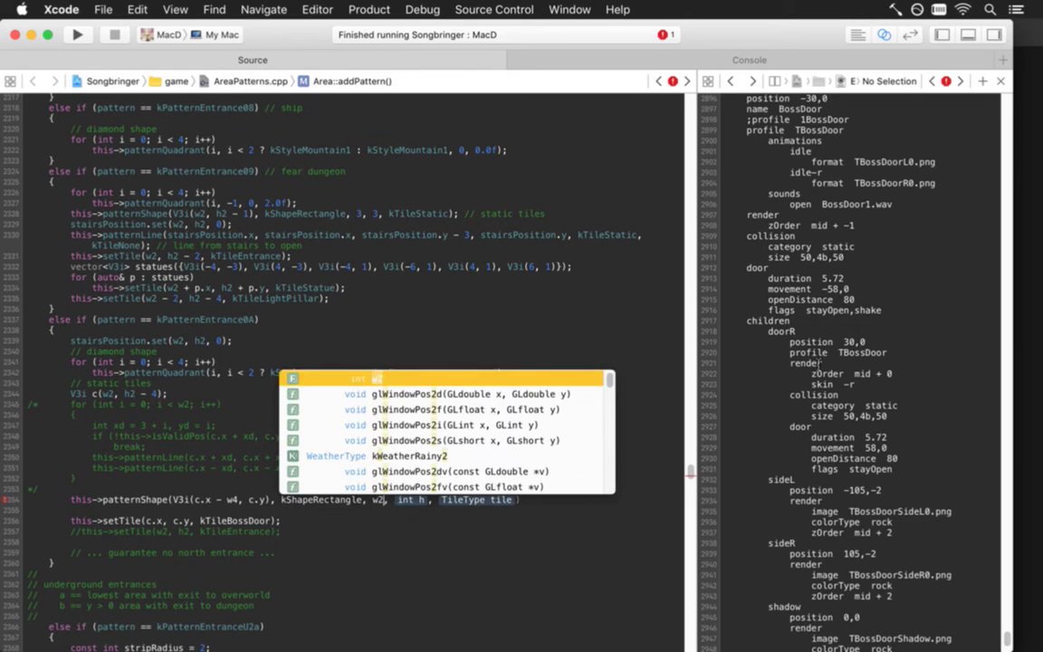
{"action": "key", "text": "Tab"}
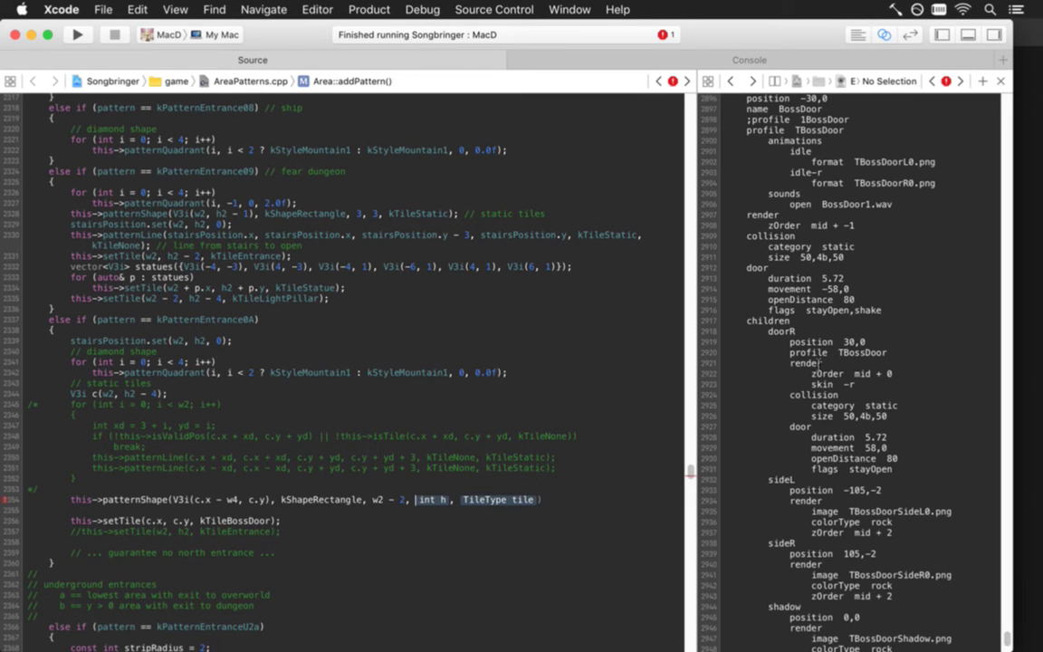
{"action": "key", "text": "BackSpace"}
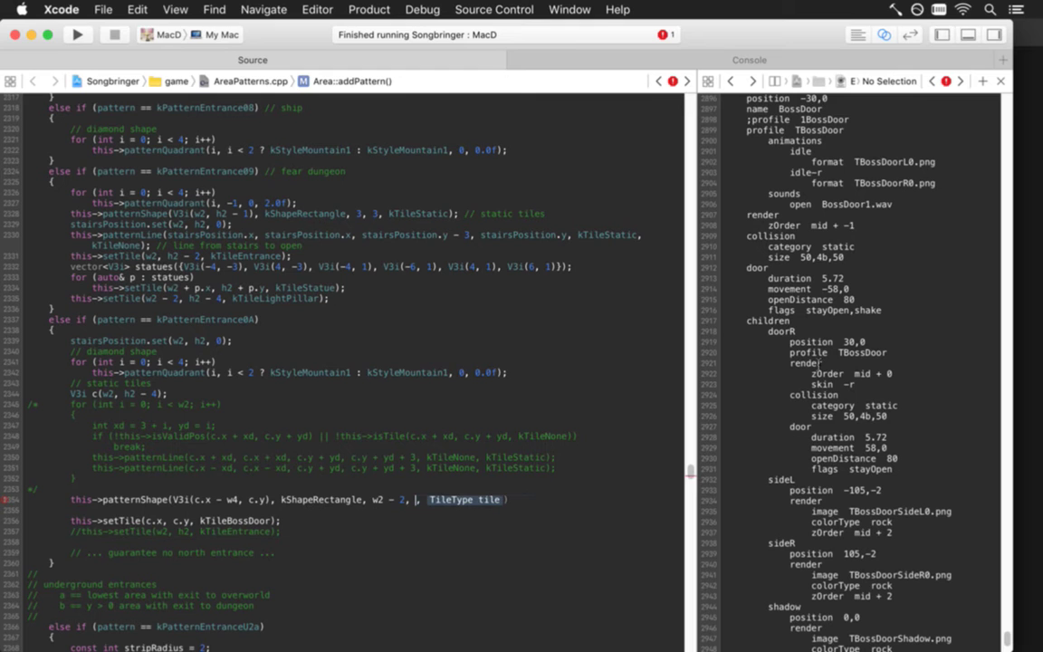
{"action": "type", "text": "3"}
Set the patternShape call's tile type to kTileStatic, end the statement with a semicolon, and save AreaPatterns.cpp.
{"action": "key", "text": "Tab"}
{"action": "key", "text": "Left"}
{"action": "key", "text": "Left"}
{"action": "key", "text": "Left"}
{"action": "key", "text": "Left"}
{"action": "key", "text": "shift+Right"}
{"action": "key", "text": "Right"}
{"action": "key", "text": "Right"}
{"action": "key", "text": "Right"}
{"action": "key", "text": "BackSpace"}
{"action": "type", "text": "kTileSt"}
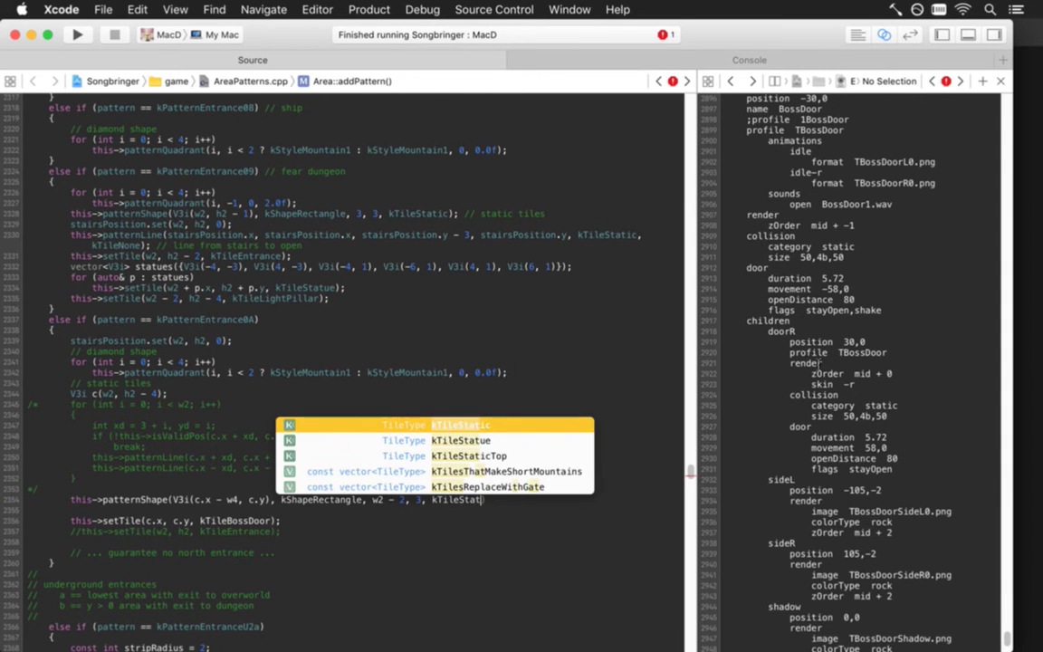
{"action": "key", "text": "Return"}
{"action": "type", "text": ");"}
{"action": "key", "text": "super+s"}
{"action": "key", "text": "super+Left"}
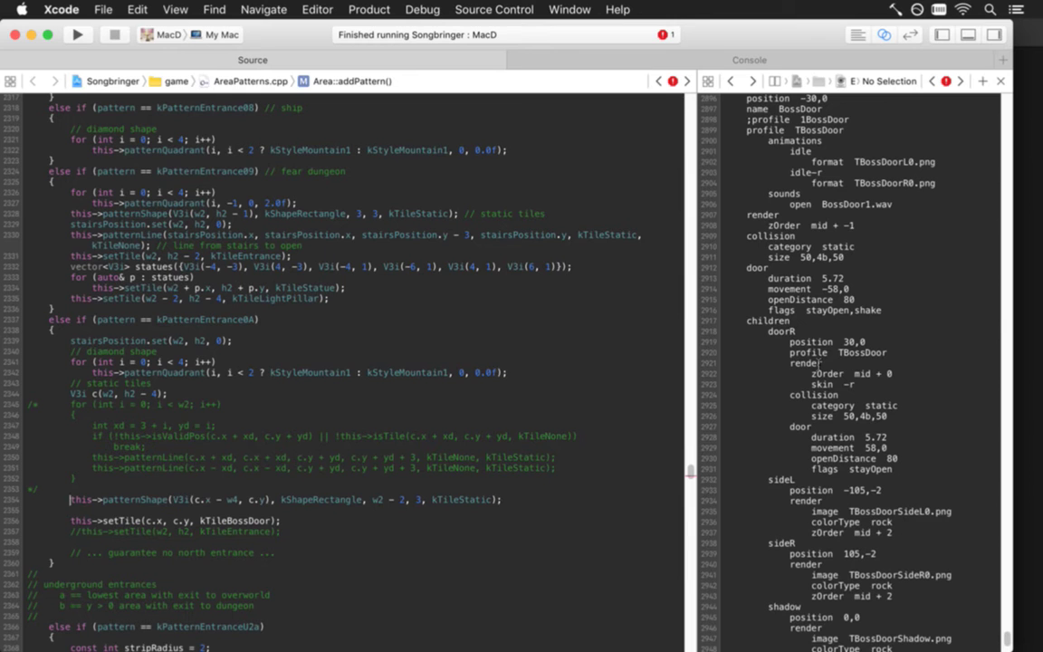
Build and run Songbringer, and turn on the in-game debug overlay at the boss door.
{"action": "key", "text": "super+Left"}
{"action": "key", "text": "shift+Down"}
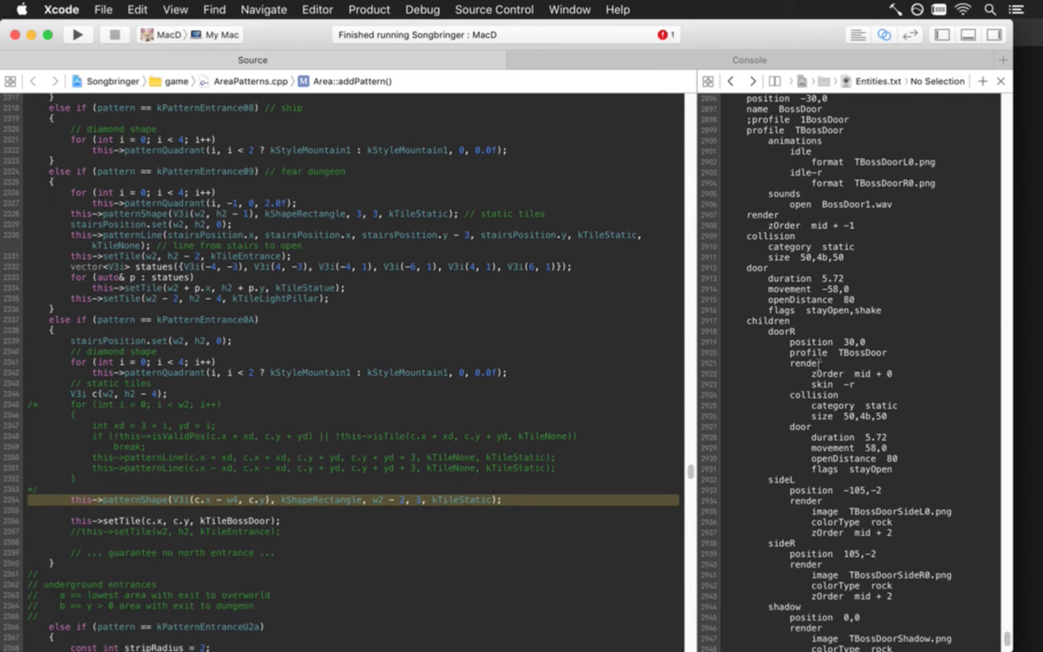
{"action": "key", "text": "super+r"}
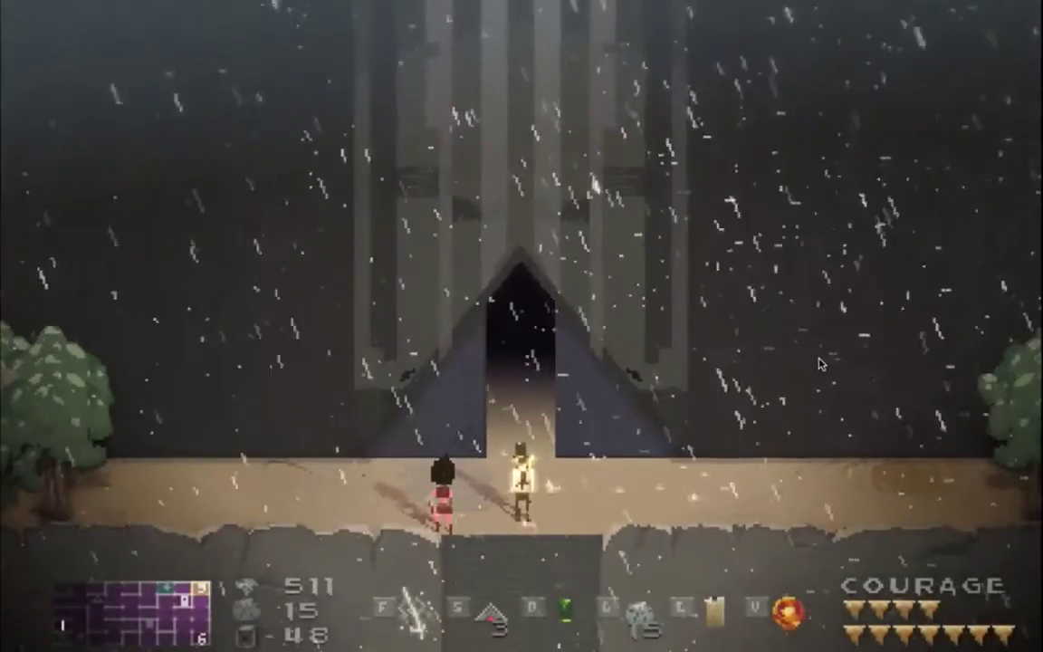
{"action": "key", "text": "grave"}
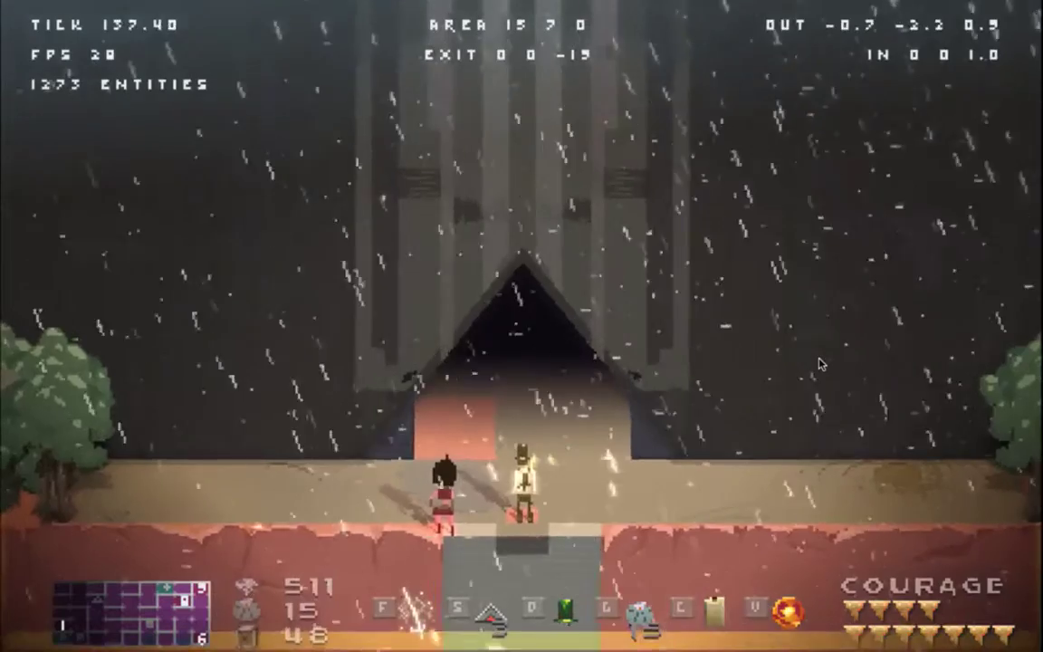
{"action": "key", "text": "grave"}
Save and quit from the pause menu, and reload the first saved game, XANADU.
{"action": "key", "text": "Escape"}
{"action": "key", "text": "Down"}
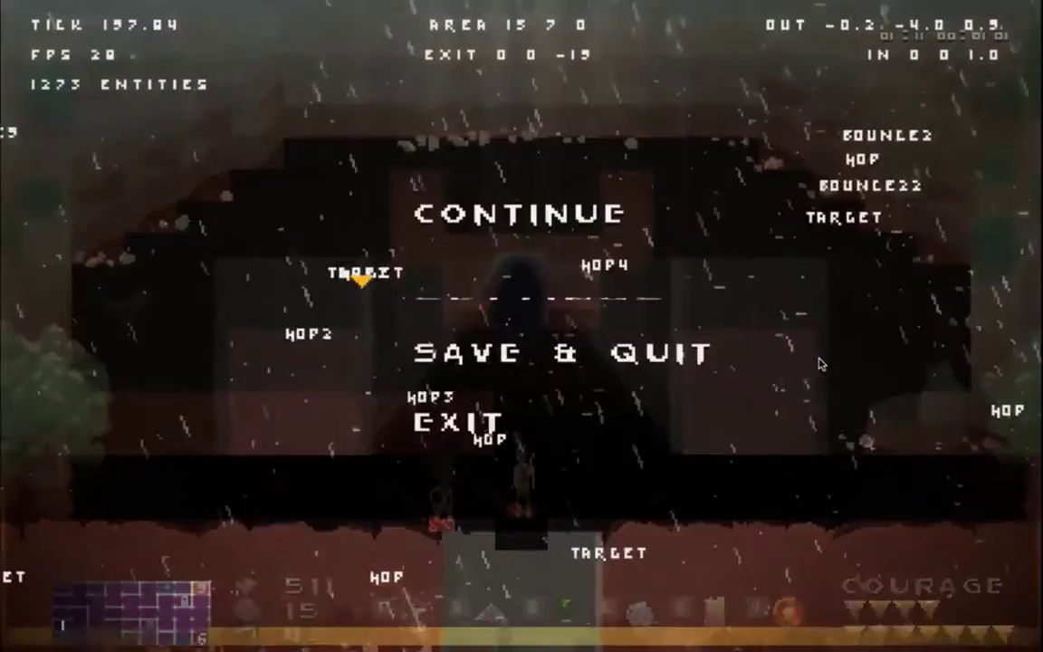
{"action": "key", "text": "Down"}
{"action": "key", "text": "Return"}
{"action": "key", "text": "Return"}
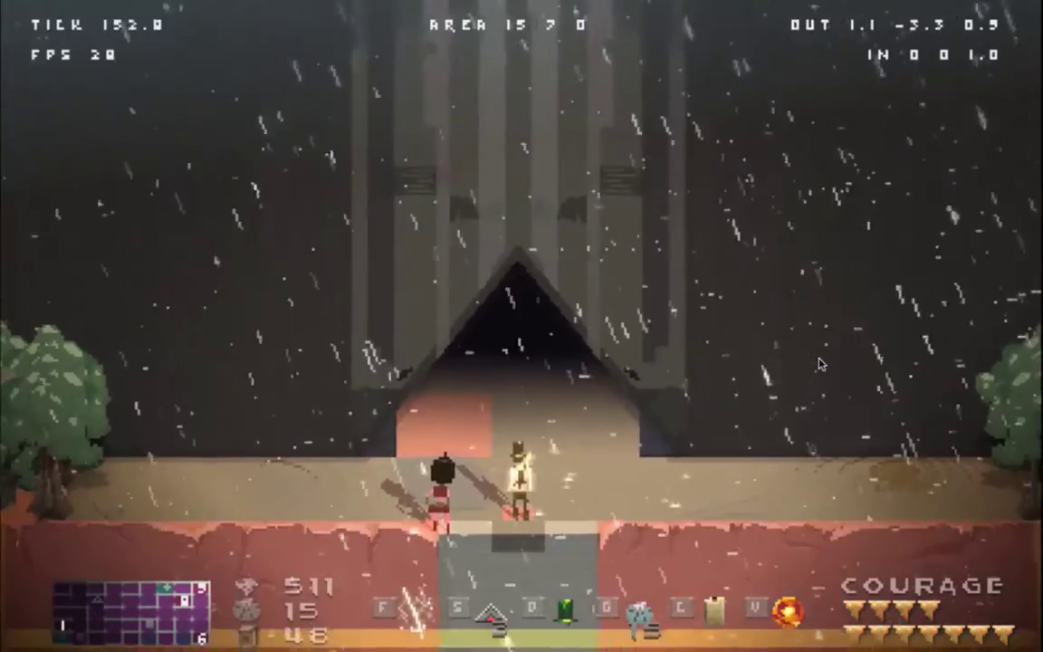
Toggle the debug views around the boss door to examine the static tiles and entity states.
{"action": "key", "text": "F3"}
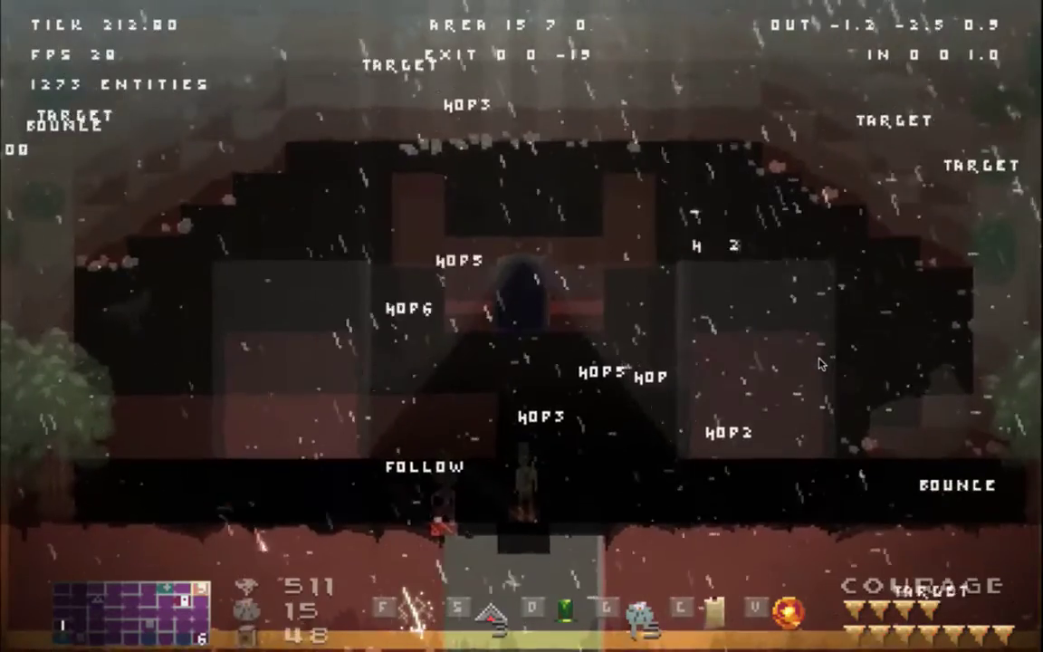
{"action": "key", "text": "F3"}
{"action": "key", "text": "F3"}
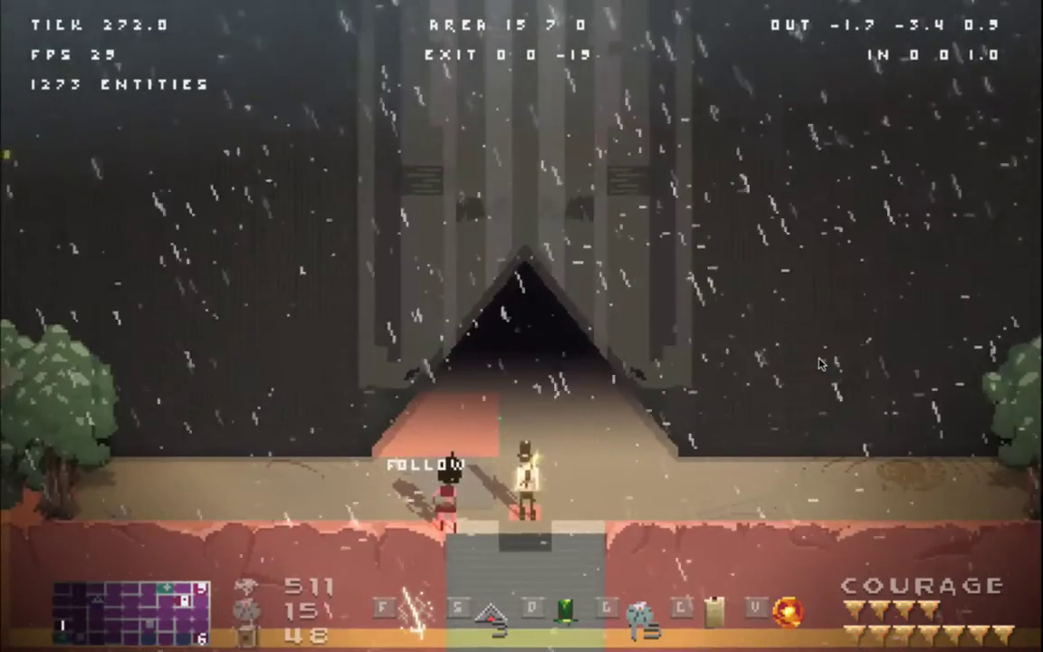
{"action": "key", "text": "Tab"}
{"action": "key", "text": "Tab"}
{"action": "key", "text": "F3"}
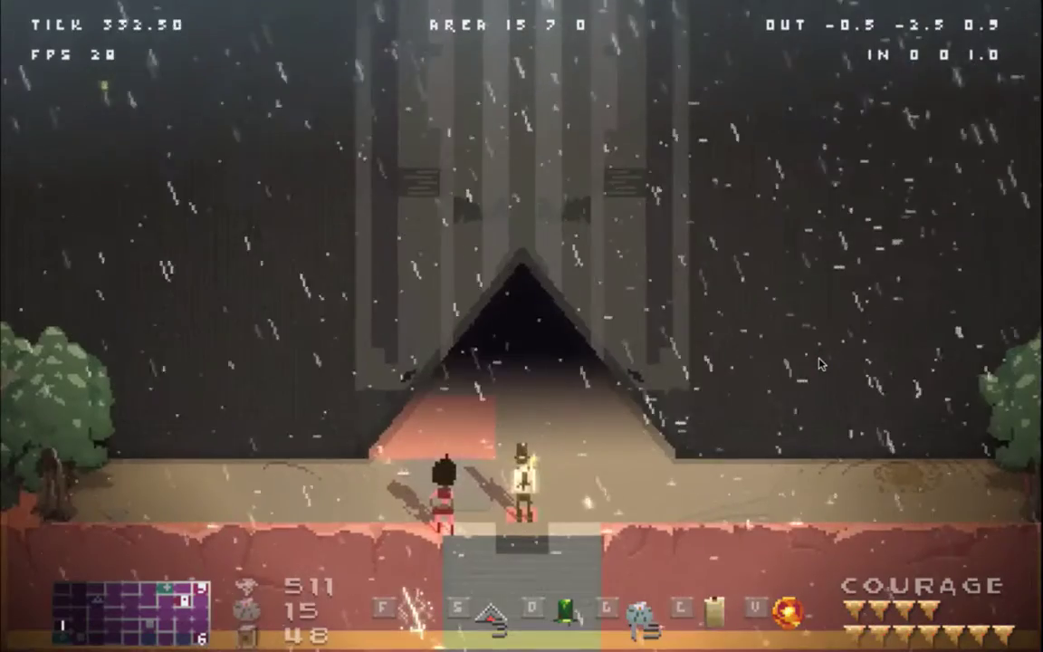
Save and quit to the title, reload the XANADU save to check the entrance tiles, and quit the game.
{"action": "key", "text": "Escape"}
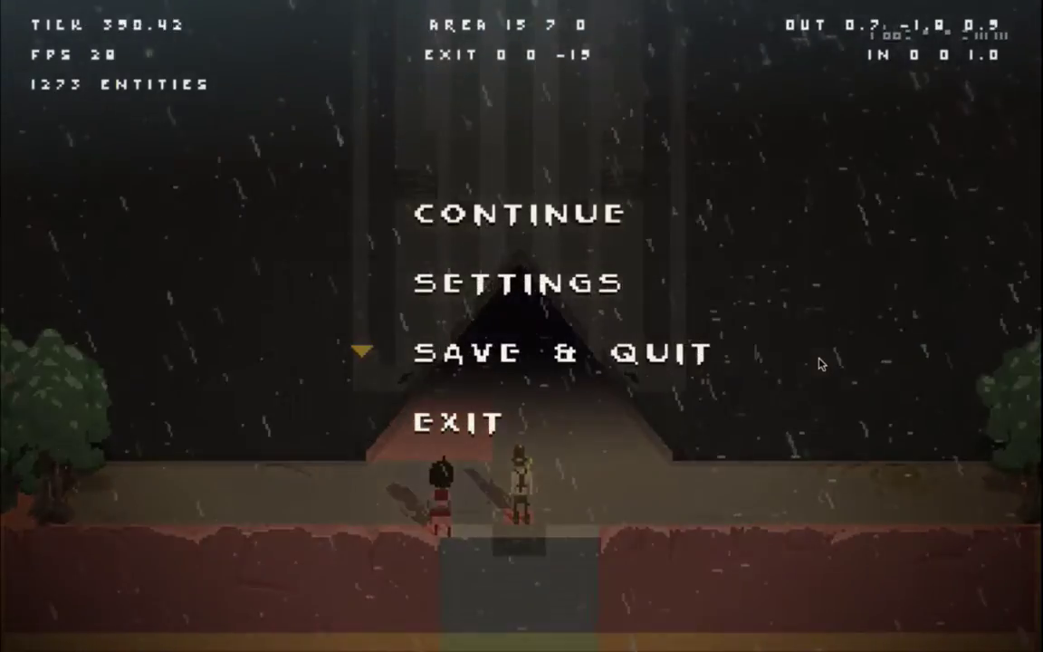
{"action": "key", "text": "Return"}
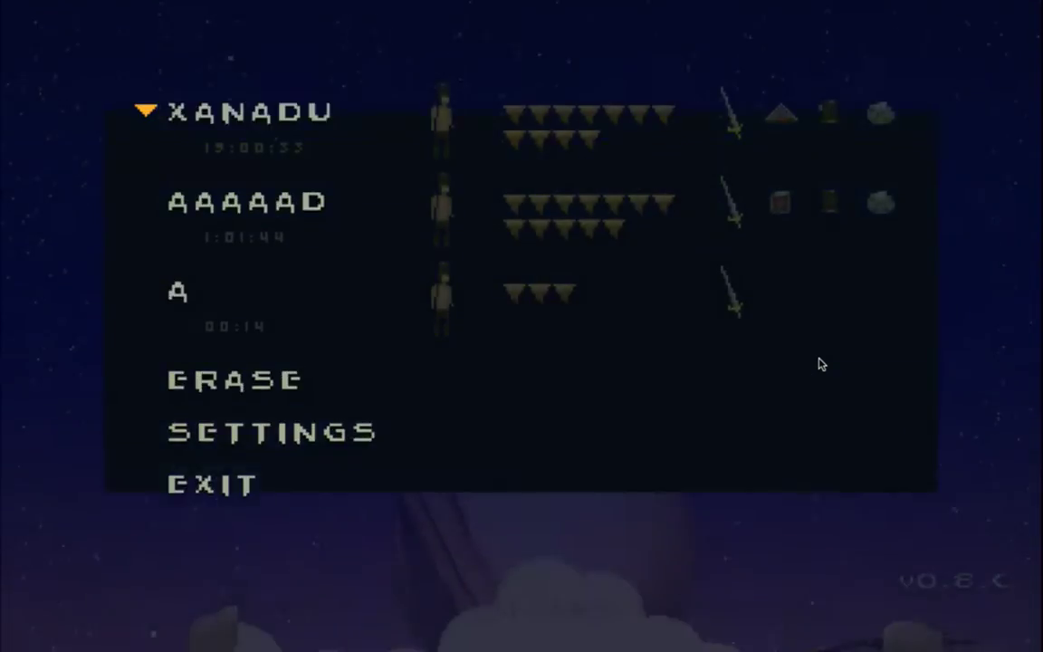
{"action": "key", "text": "Return"}
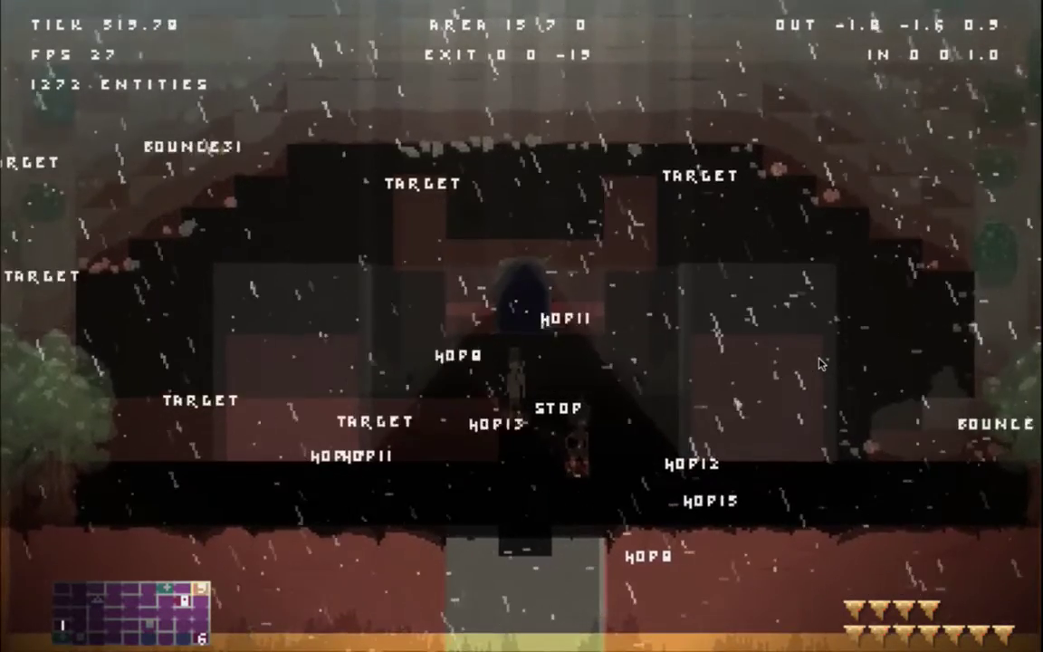
{"action": "key", "text": "super+q"}
Set the patternShape call's width to w4 and test the rectangle in a new game build.
{"action": "key", "text": "Up"}
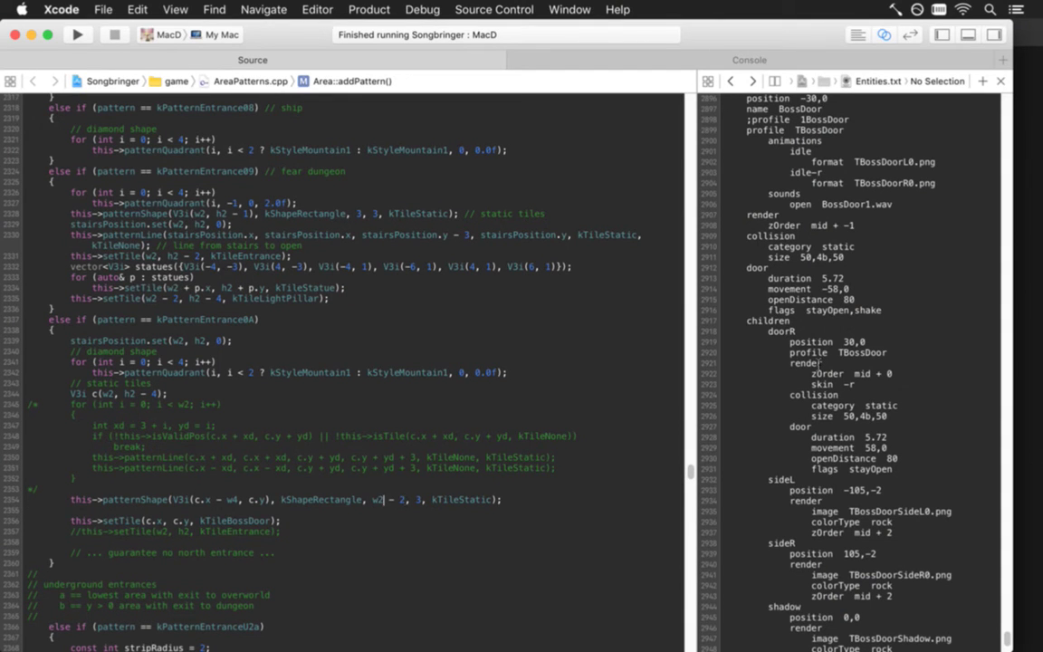
{"action": "key", "text": "shift+Right"}
{"action": "key", "text": "shift+Right"}
{"action": "key", "text": "shift+Right"}
{"action": "type", "text": "w4"}
{"action": "key", "text": "super+r"}
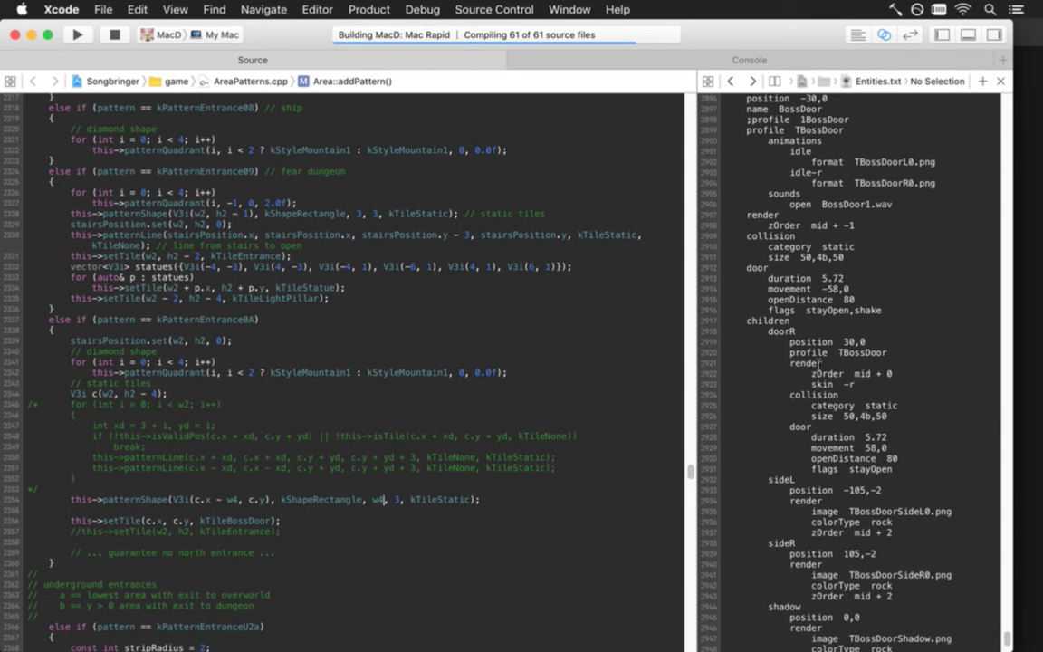
{"action": "key", "text": "Return"}
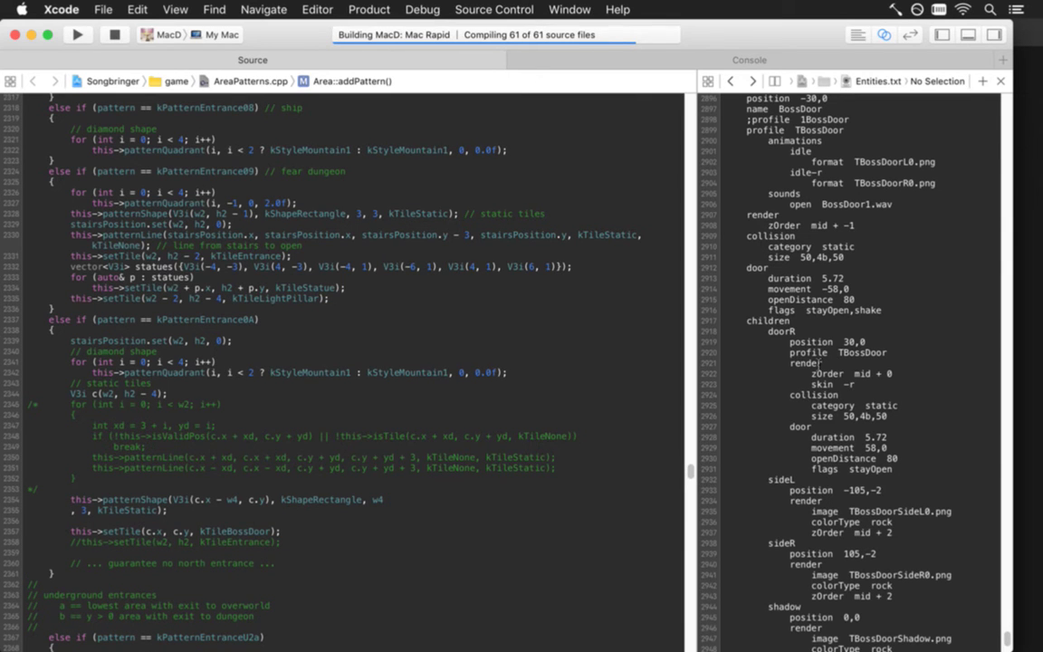
{"action": "key", "text": "super+z"}
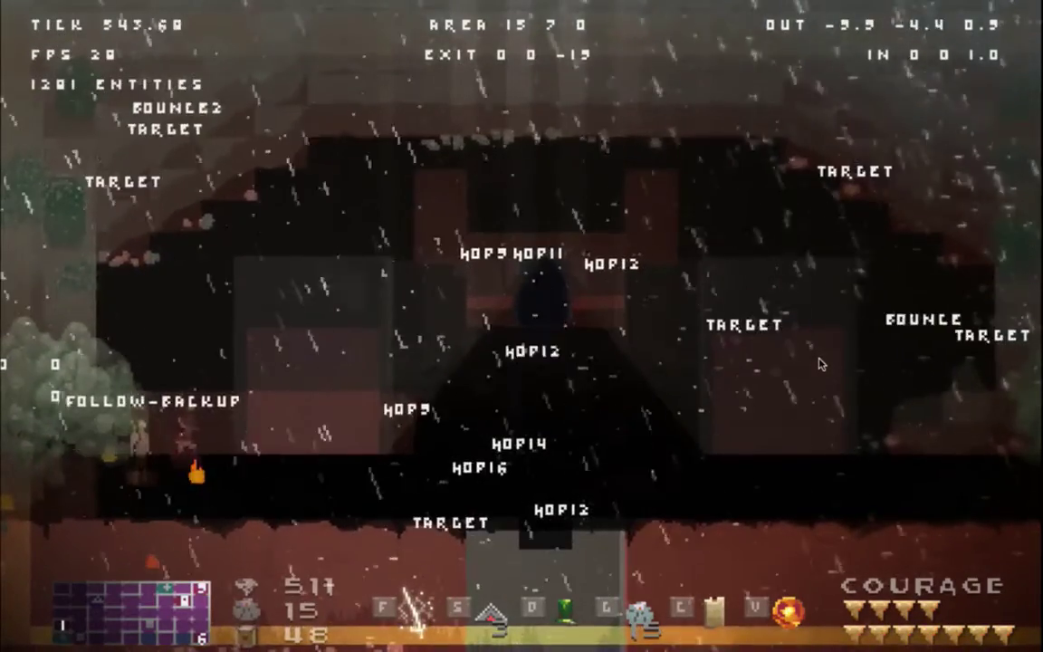
{"action": "key", "text": "super+q"}
Try a patternShape height of 4 and check the static tiles in the running game.
{"action": "key", "text": "Right"}
{"action": "type", "text": "4"}
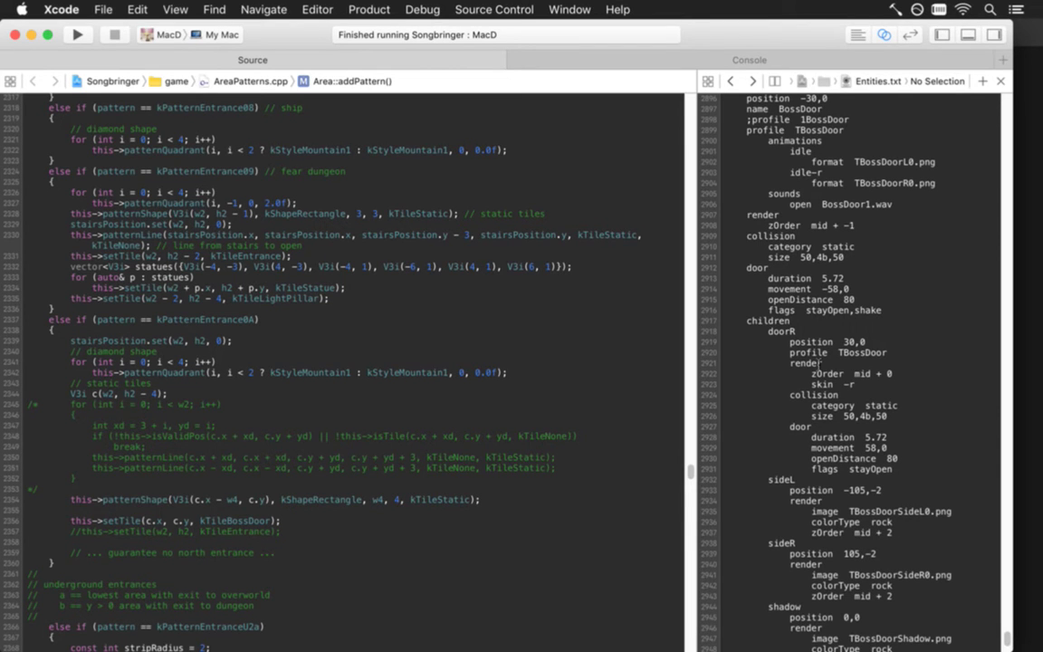
{"action": "key", "text": "super+r"}
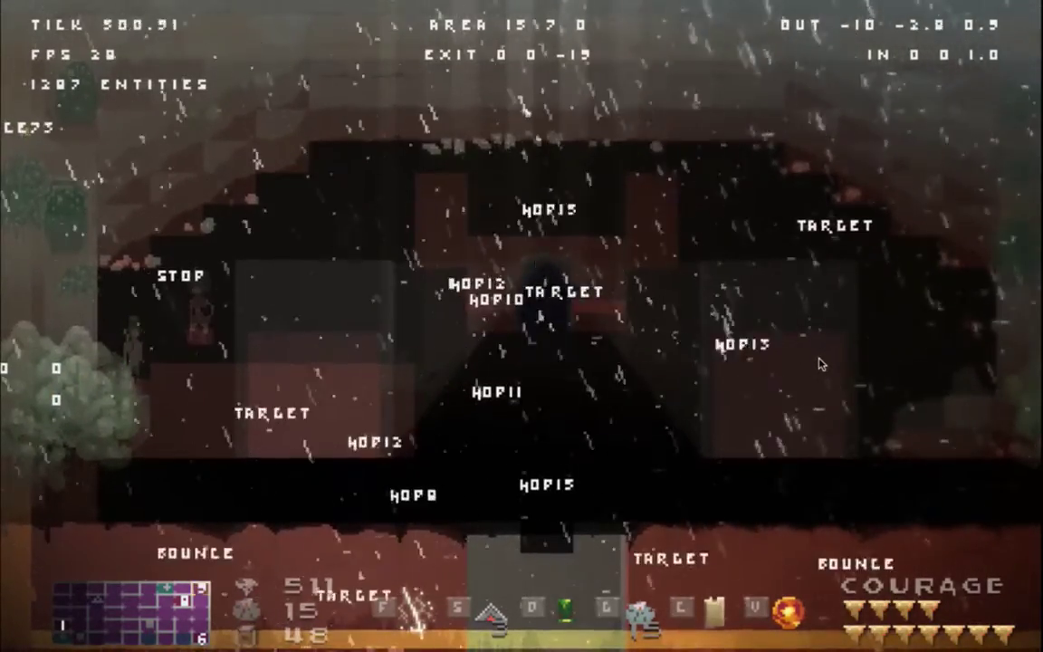
{"action": "key", "text": "super+q"}
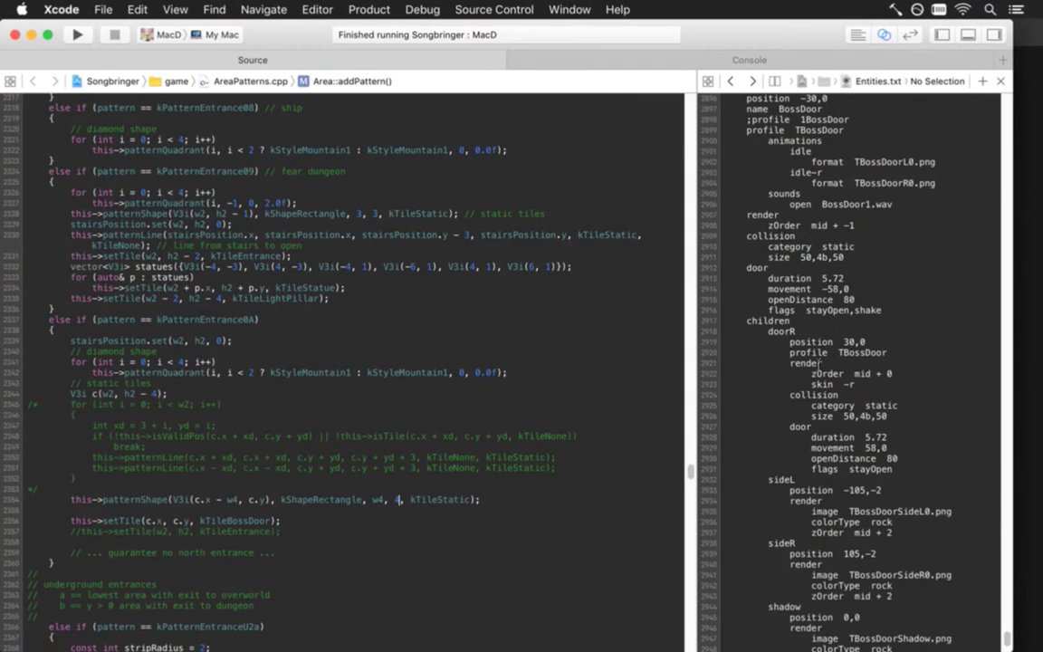
Try a patternShape height of 6 and run the game to check the tiles.
{"action": "key", "text": "BackSpace"}
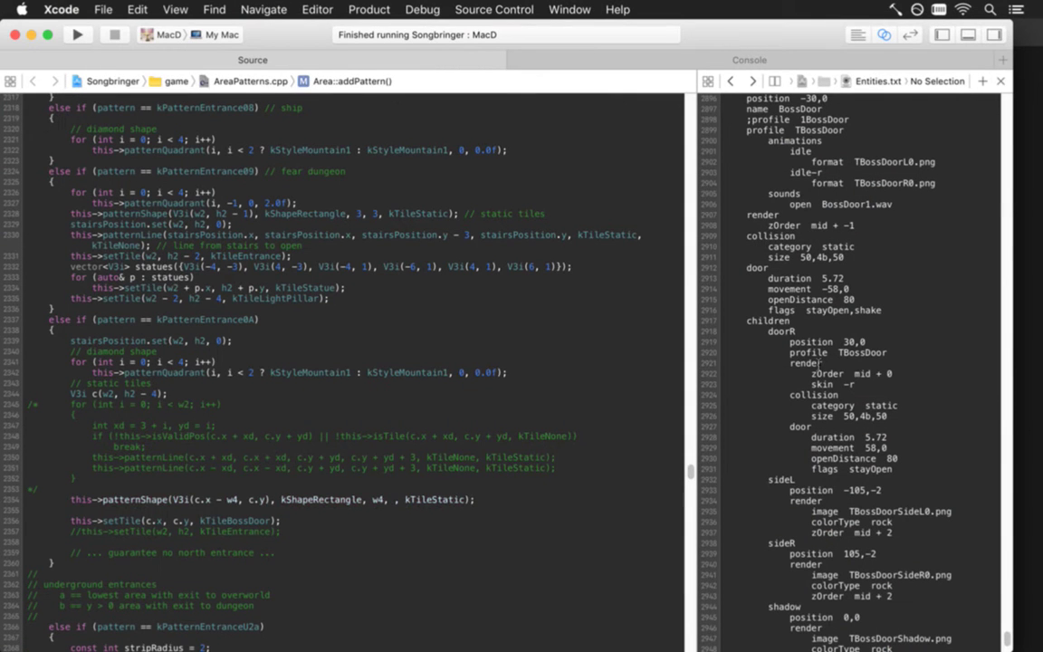
{"action": "type", "text": "6"}
{"action": "key", "text": "super+r"}
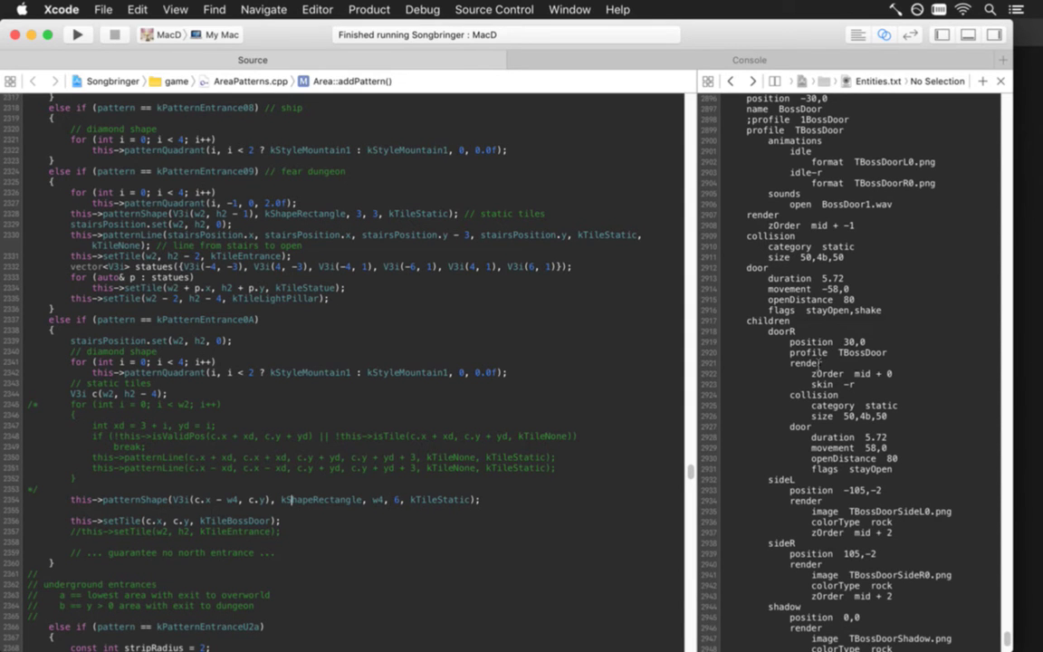
Set the patternShape call's x position to c.x - w4 - 1 and test it in the game.
{"action": "type", "text": "- 1"}
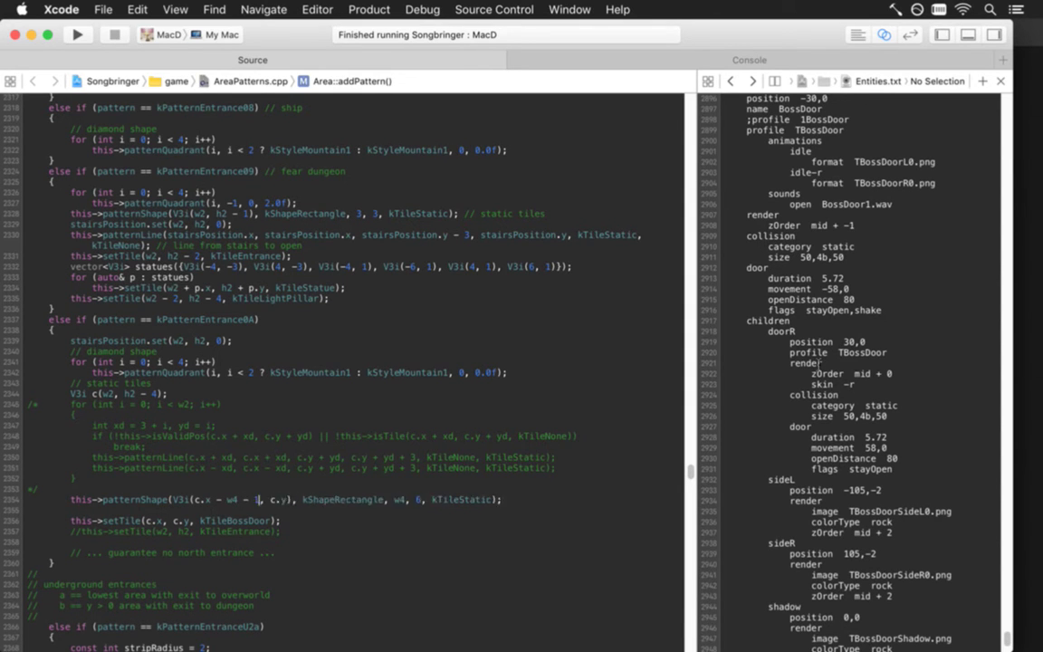
{"action": "key", "text": "super+r"}
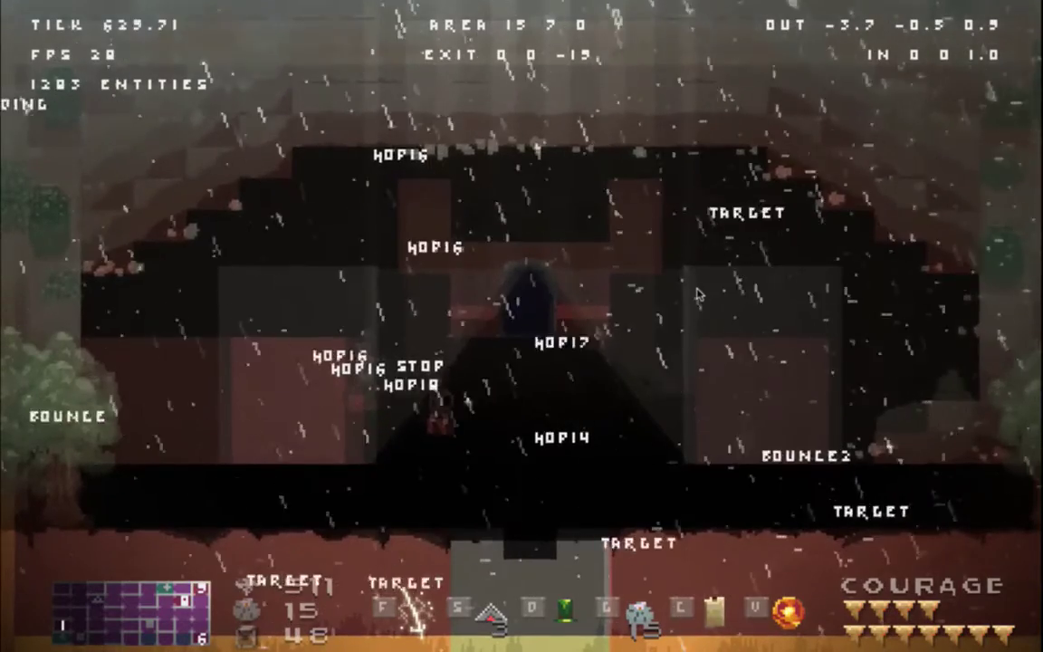
{"action": "key", "text": "super+q"}
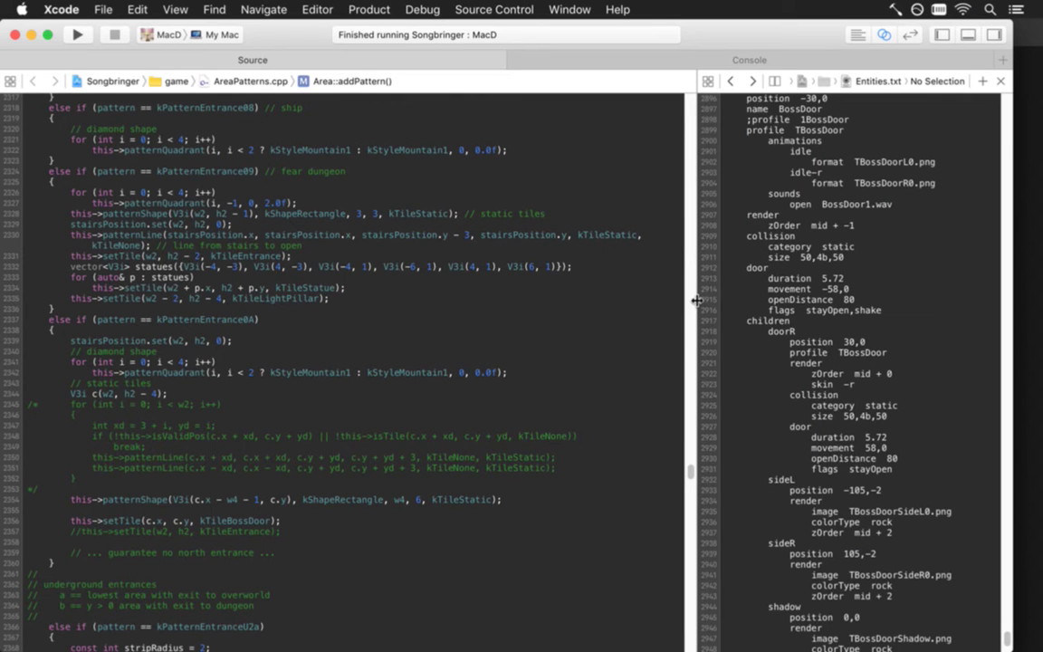
Set the patternShape call's width to w4 + 2.
{"action": "key", "text": "Right"}
{"action": "key", "text": "Right"}
{"action": "key", "text": "Right"}
{"action": "key", "text": "Right"}
{"action": "key", "text": "Right"}
{"action": "key", "text": "Right"}
{"action": "key", "text": "Right"}
{"action": "key", "text": "Right"}
{"action": "key", "text": "Right"}
{"action": "key", "text": "Right"}
{"action": "key", "text": "Right"}
{"action": "key", "text": "Right"}
{"action": "key", "text": "Right"}
{"action": "key", "text": "Right"}
{"action": "key", "text": "Right"}
{"action": "key", "text": "Right"}
{"action": "key", "text": "Right"}
{"action": "key", "text": "Right"}
{"action": "key", "text": "Right"}
{"action": "key", "text": "Right"}
{"action": "type", "text": "+ 2"}
Try a patternShape height of 7, save AreaPatterns.cpp, and check the tiles in the running game.
{"action": "key", "text": "Right"}
{"action": "key", "text": "Delete"}
{"action": "type", "text": "8"}
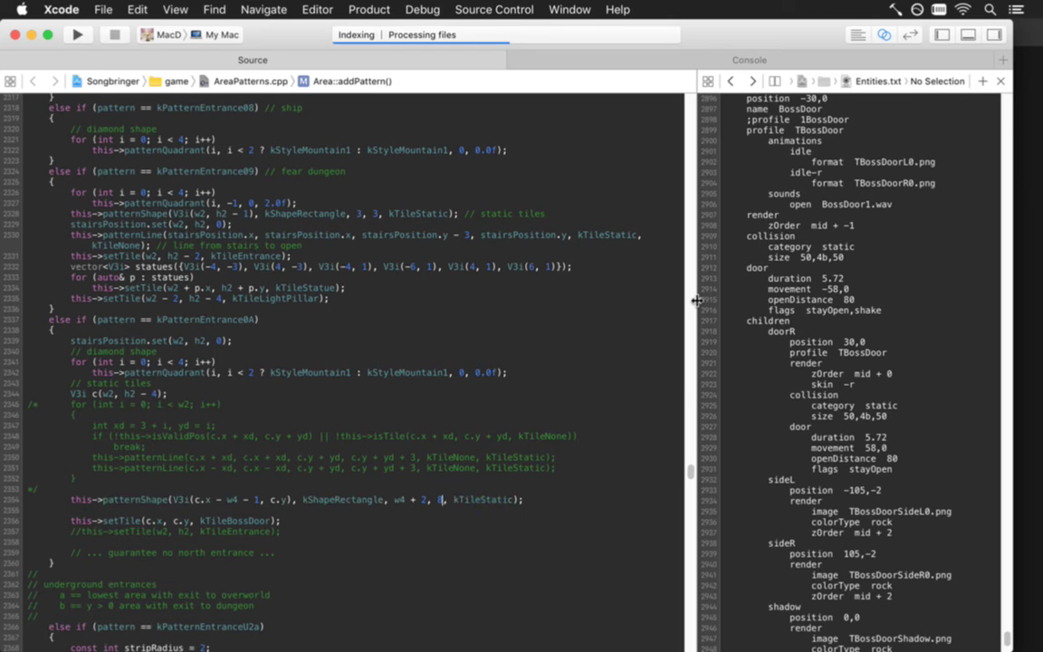
{"action": "key", "text": "BackSpace"}
{"action": "type", "text": "7"}
{"action": "key", "text": "super+s"}
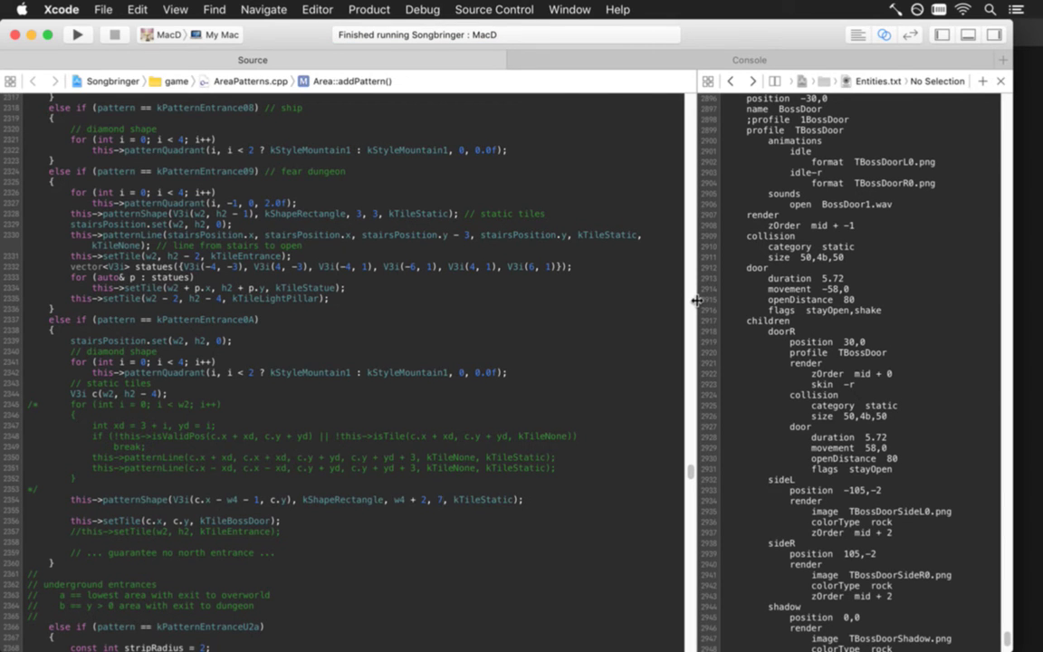
{"action": "key", "text": "super+r"}
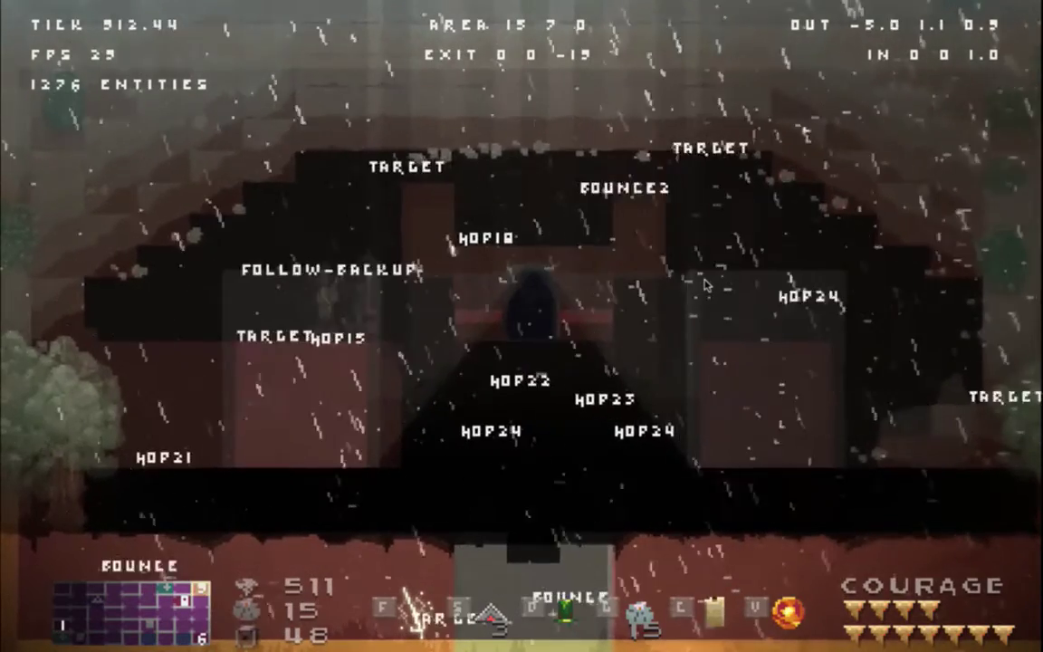
{"action": "key", "text": "super+q"}
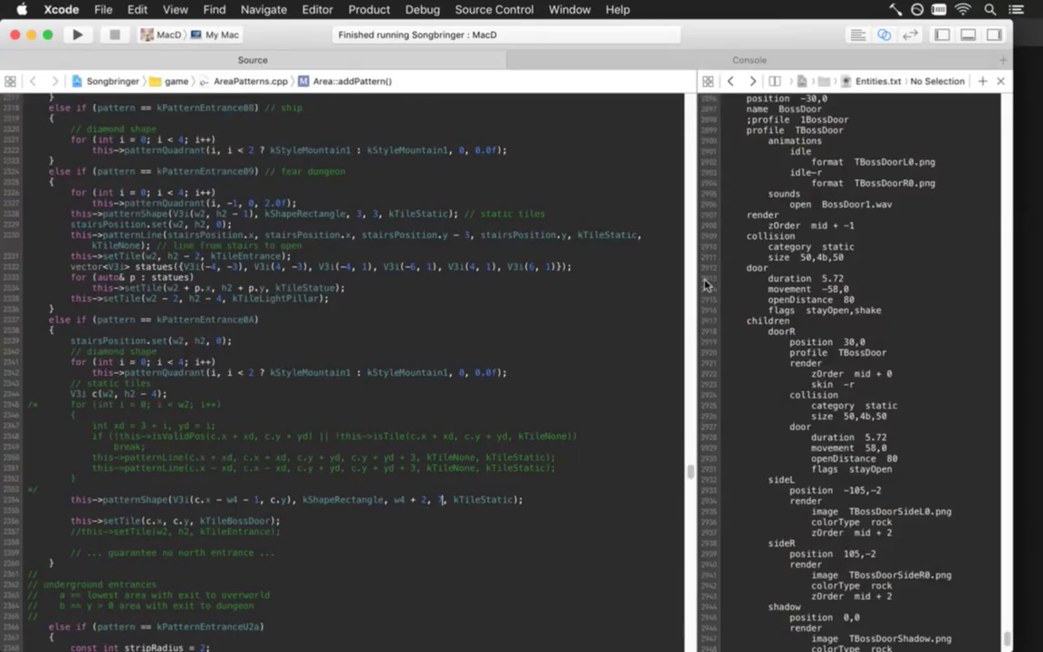
Set the patternShape call's height to 8 and save AreaPatterns.cpp.
{"action": "type", "text": "8"}
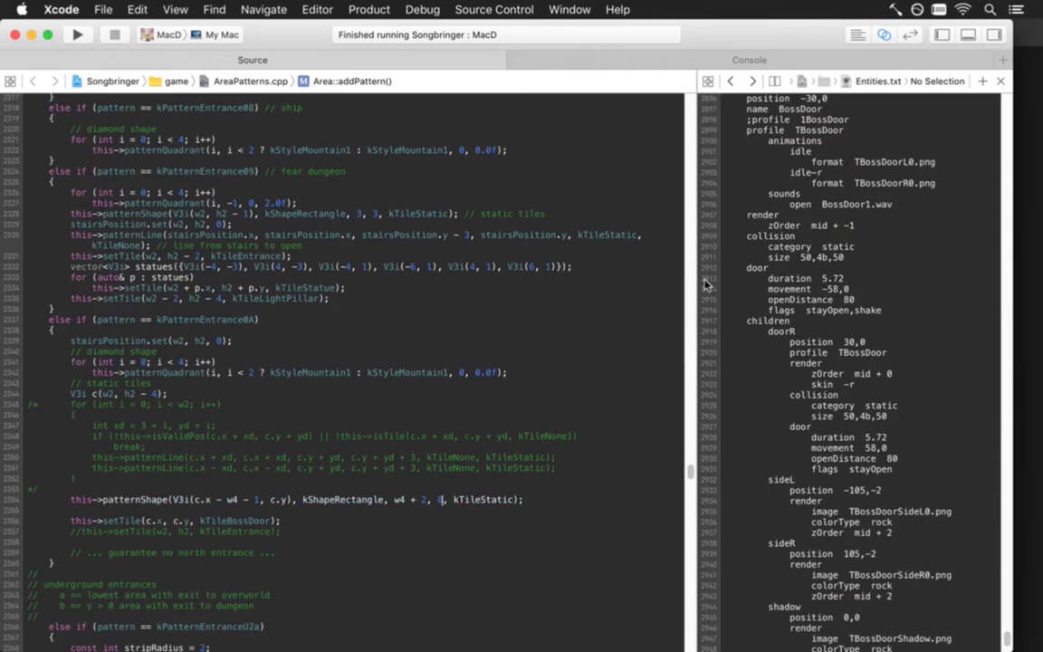
{"action": "key", "text": "BackSpace"}
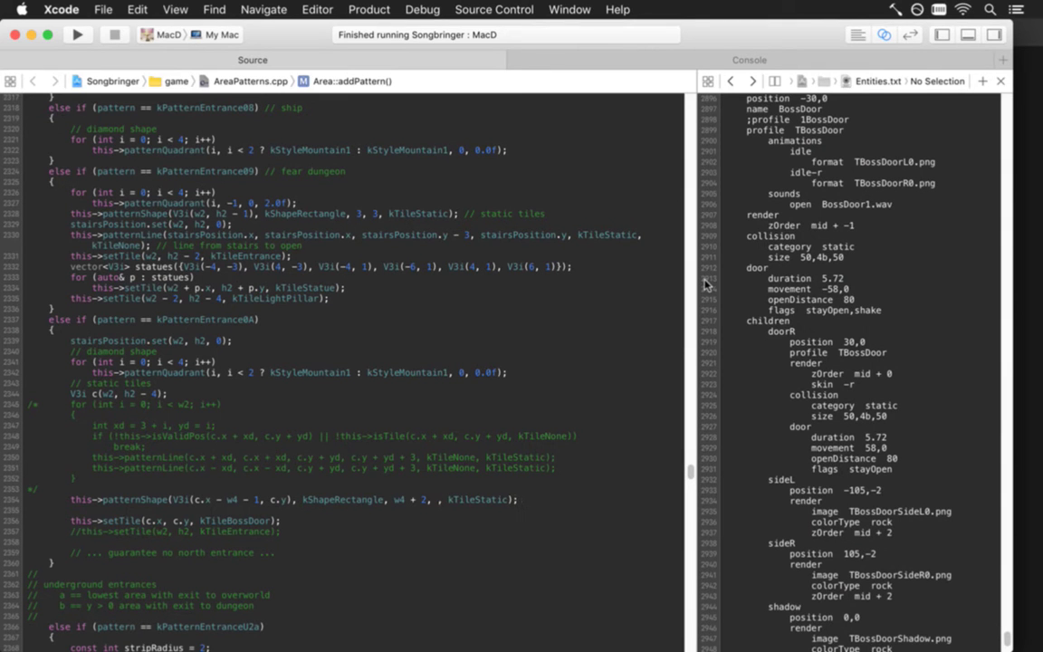
{"action": "type", "text": "8"}
{"action": "key", "text": "super+s"}
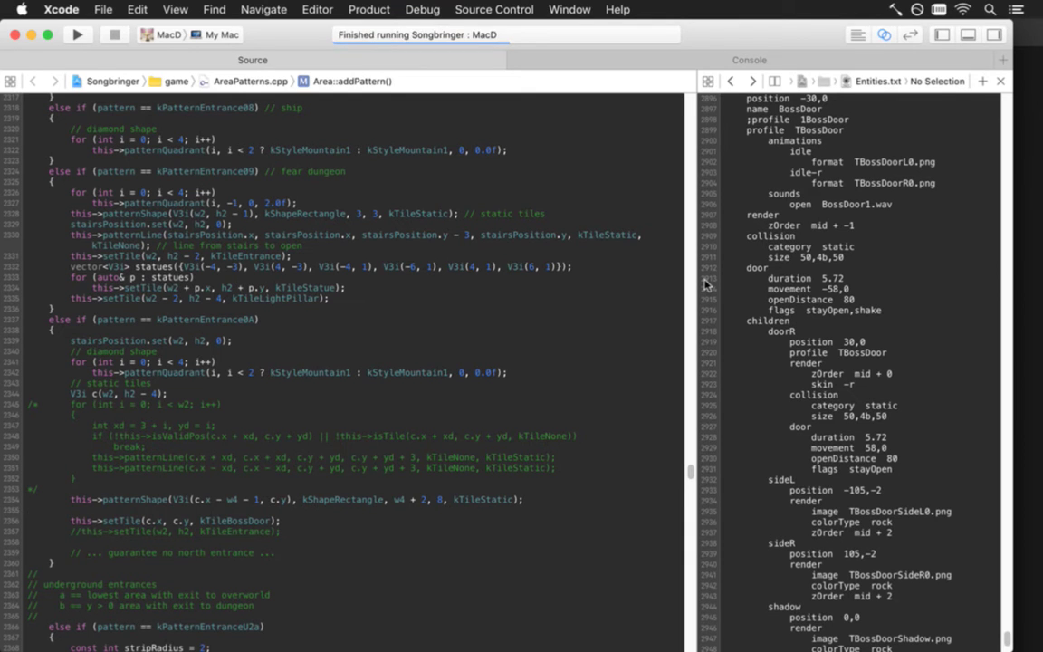
Add a copy of the commented-out loop's second patternLine call directly below the patternShape call.
{"action": "type", "text": "this->patternLine(c.x - xd, c.x - xd, c.y + yd, c.y + yd + 3, kTileNone, kTileStatic);"}
{"action": "key", "text": "Delete"}
{"action": "key", "text": "Right"}
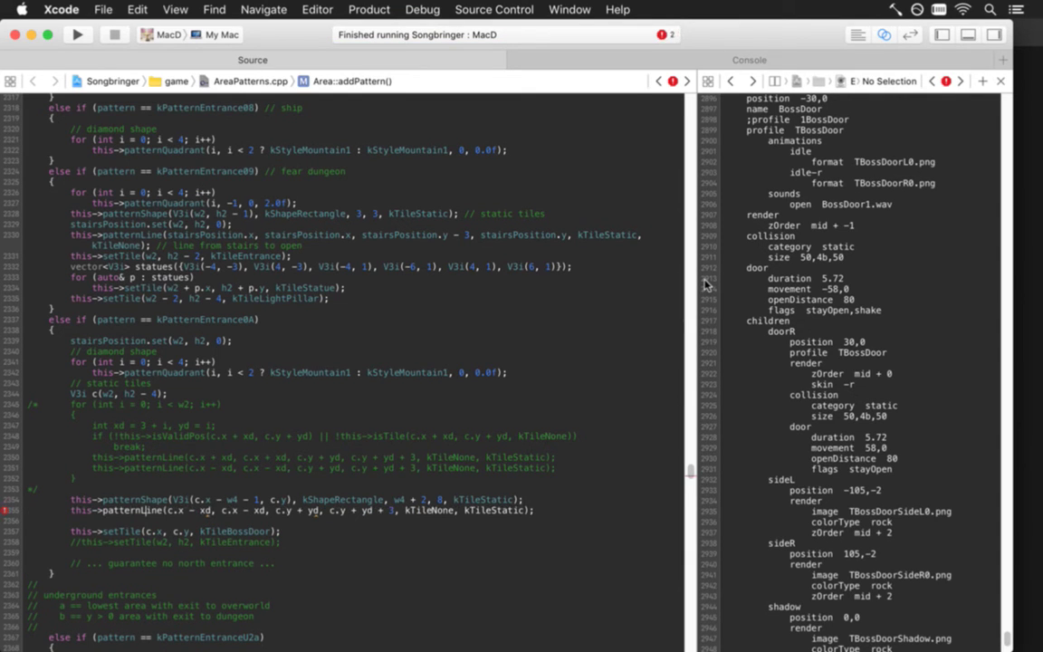
Set both x arguments of the new patternLine call to c.x - 1.
{"action": "key", "text": "Delete"}
{"action": "key", "text": "Delete"}
{"action": "type", "text": "1"}
{"action": "key", "text": "Right"}
{"action": "key", "text": "Right"}
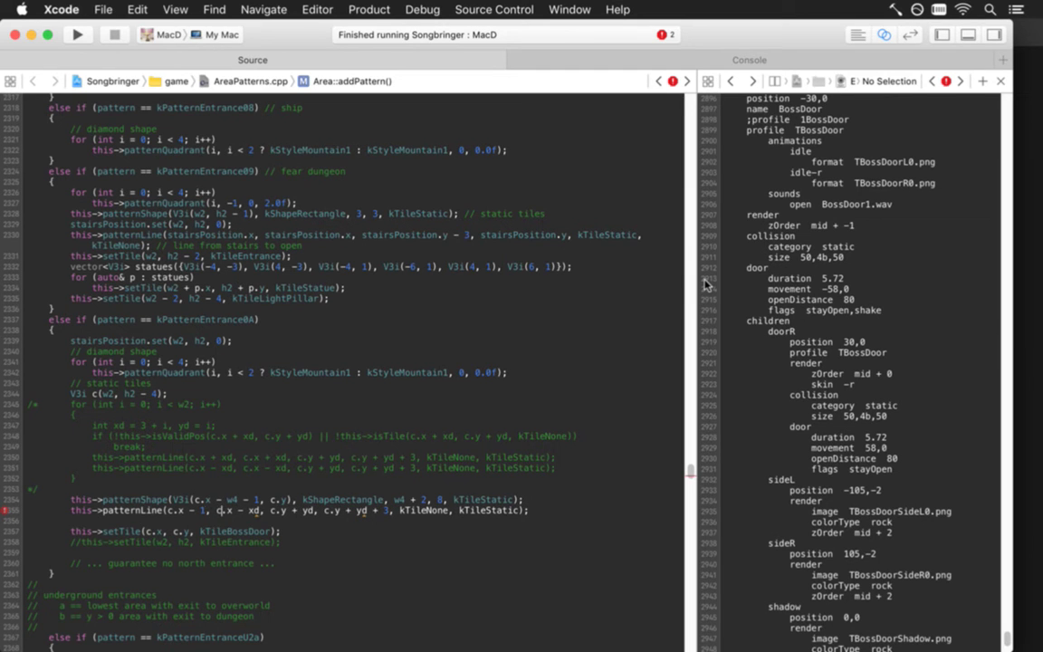
{"action": "key", "text": "BackSpace"}
{"action": "key", "text": "BackSpace"}
{"action": "type", "text": "1"}
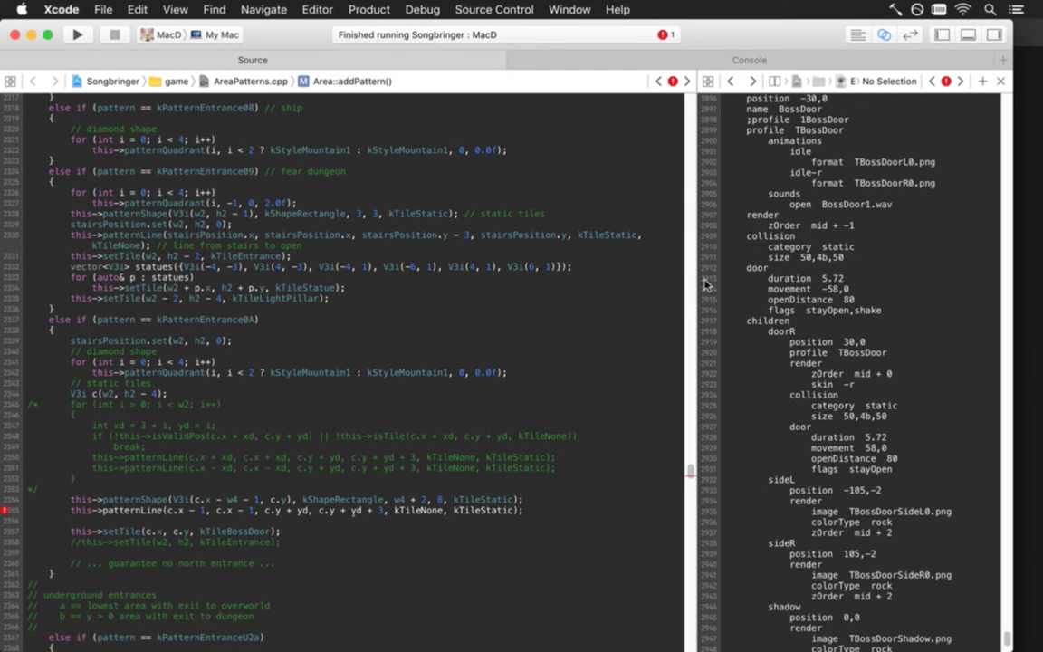
Set the new patternLine call's start y to c.y + 1 and its end y to c.y + 3.
{"action": "key", "text": "Delete"}
{"action": "key", "text": "Delete"}
{"action": "type", "text": "1"}
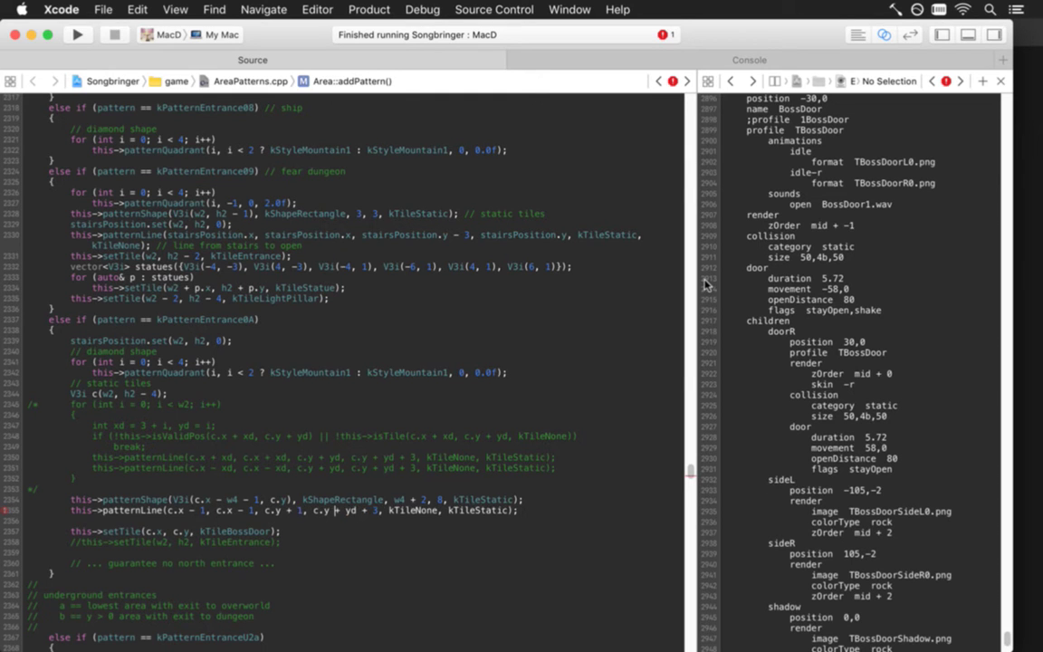
{"action": "key", "text": "Delete"}
{"action": "key", "text": "Delete"}
{"action": "key", "text": "Delete"}
{"action": "key", "text": "Delete"}
{"action": "key", "text": "Delete"}
{"action": "key", "text": "Delete"}
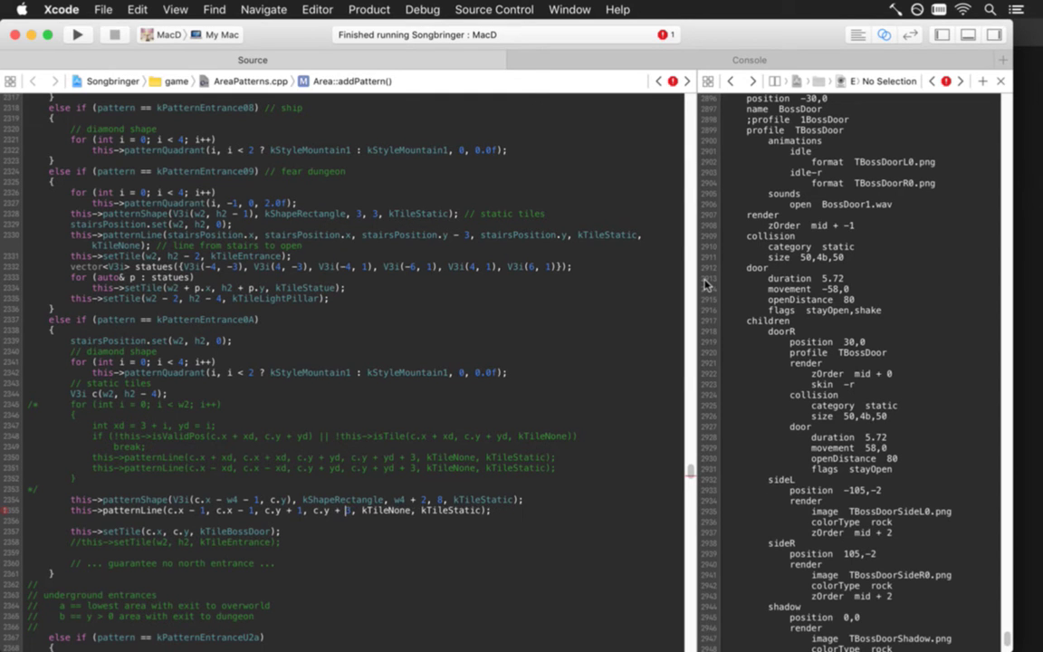
Set the end y of the new patternLine call below the patternShape call to c.y + 4.
{"action": "type", "text": "4"}
{"action": "key", "text": "Right"}
{"action": "key", "text": "Left"}
{"action": "key", "text": "Left"}
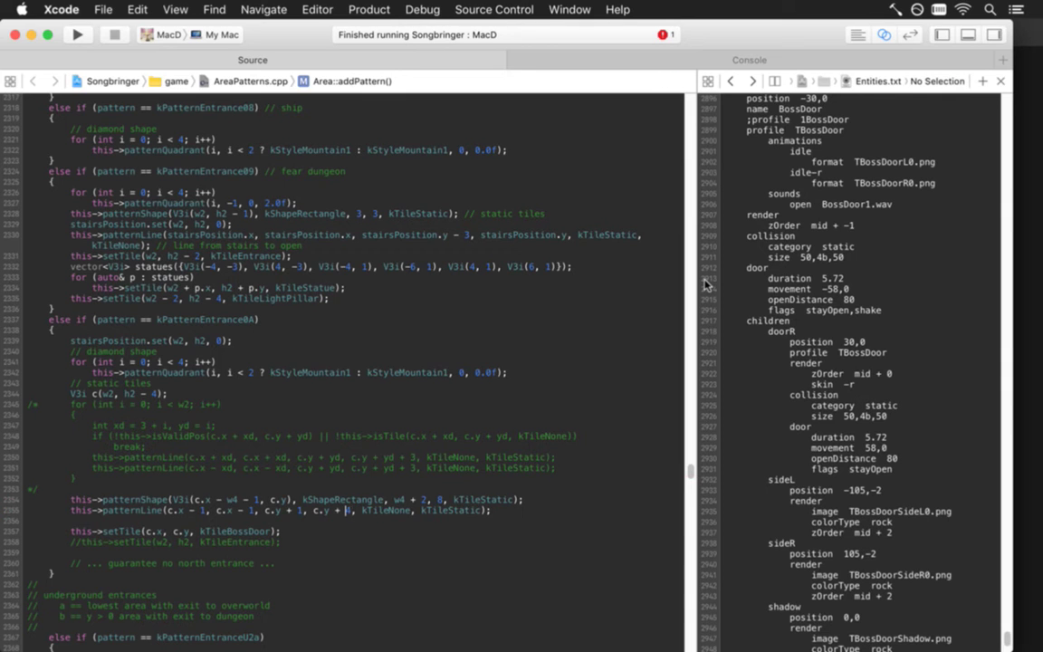
{"action": "key", "text": "Right"}
{"action": "key", "text": "Right"}
{"action": "key", "text": "Right"}
{"action": "key", "text": "Right"}
{"action": "key", "text": "Right"}
{"action": "key", "text": "Right"}
{"action": "key", "text": "Right"}
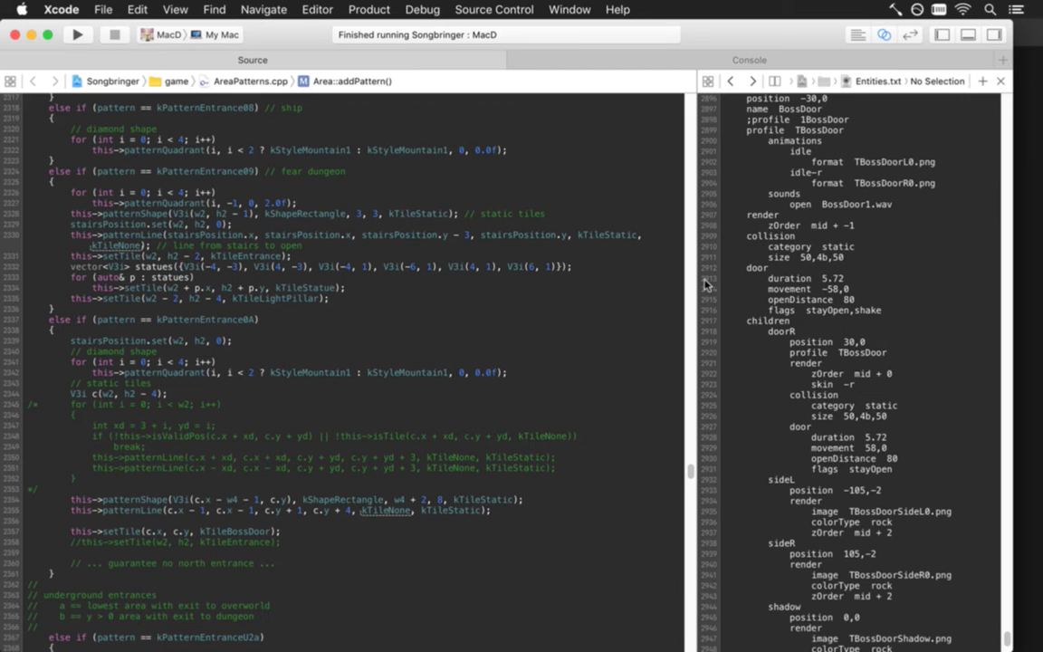
Duplicate the kTileBossDoor setTile line directly below the new patternLine call.
{"action": "key", "text": "Down"}
{"action": "key", "text": "Down"}
{"action": "key", "text": "super+Left"}
{"action": "key", "text": "super+Left"}
{"action": "key", "text": "shift+Down"}
{"action": "key", "text": "super+c"}
{"action": "key", "text": "Up"}
{"action": "key", "text": "super+v"}
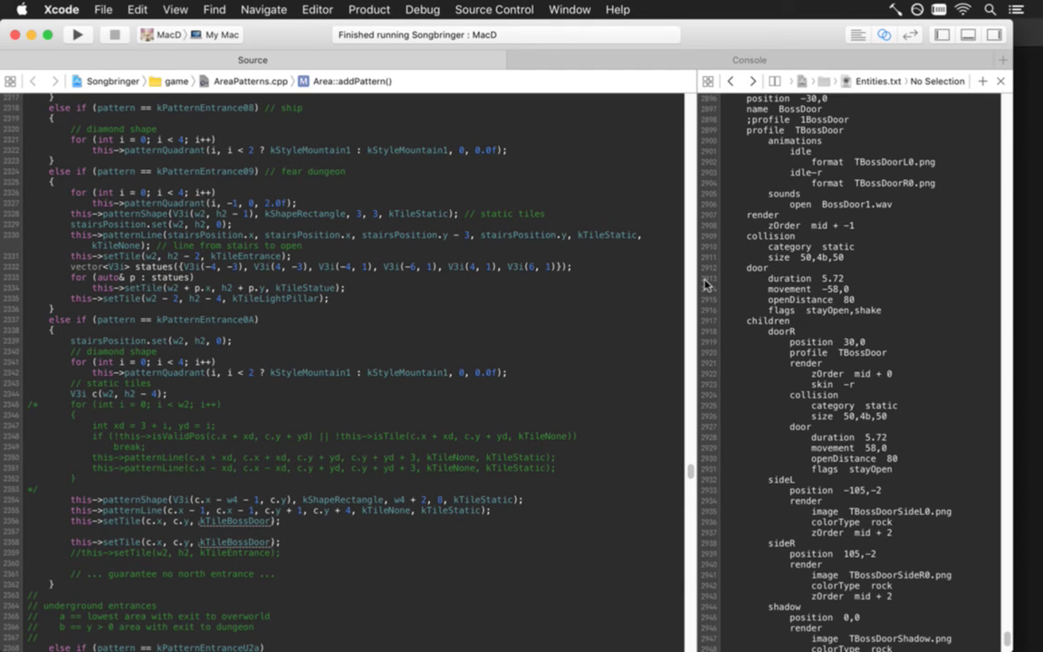
Set the x argument of the copied setTile call to c.x - 1.
{"action": "key", "text": "Left"}
{"action": "key", "text": "Left"}
{"action": "key", "text": "Left"}
{"action": "key", "text": "Left"}
{"action": "key", "text": "Left"}
{"action": "key", "text": "Left"}
{"action": "key", "text": "Left"}
{"action": "key", "text": "Left"}
{"action": "key", "text": "Left"}
{"action": "key", "text": "Left"}
{"action": "key", "text": "Left"}
{"action": "key", "text": "Left"}
{"action": "key", "text": "Left"}
{"action": "key", "text": "Left"}
{"action": "key", "text": "Left"}
{"action": "key", "text": "Left"}
{"action": "key", "text": "Left"}
{"action": "key", "text": "Left"}
{"action": "key", "text": "Left"}
{"action": "key", "text": "alt+Left"}
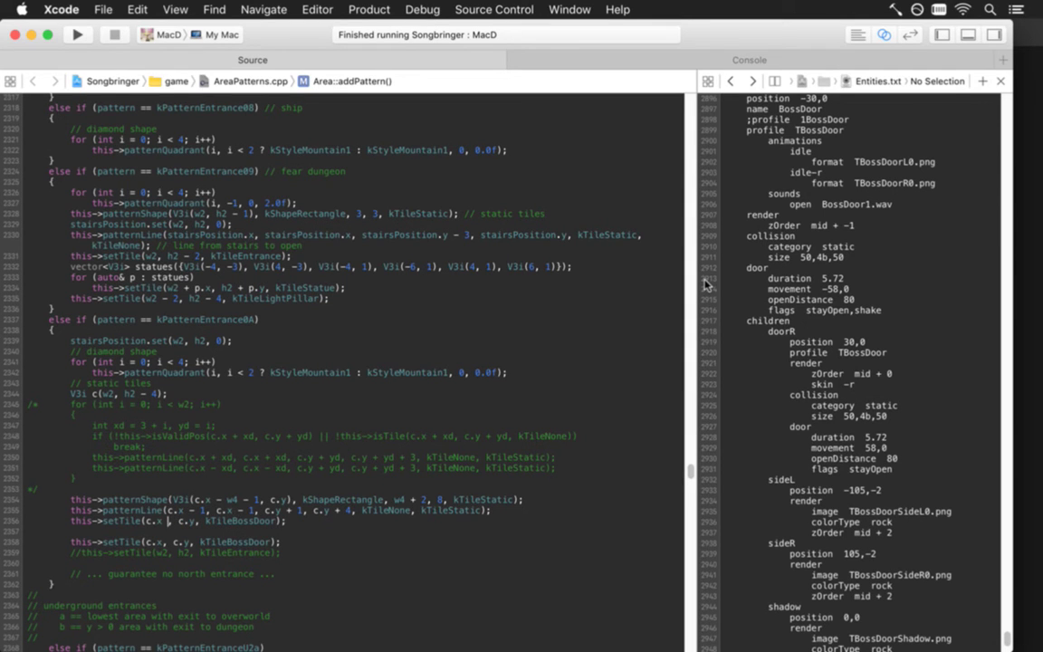
{"action": "type", "text": "- 1"}
Set both x arguments of the patternLine call above the copied setTile line to c.x - 2.
{"action": "key", "text": "Up"}
{"action": "key", "text": "Right"}
{"action": "key", "text": "Right"}
{"action": "key", "text": "Right"}
{"action": "key", "text": "Right"}
{"action": "key", "text": "BackSpace"}
{"action": "type", "text": "2"}
{"action": "key", "text": "alt+Right"}
{"action": "key", "text": "Right"}
{"action": "key", "text": "Right"}
{"action": "key", "text": "Right"}
{"action": "key", "text": "Right"}
{"action": "key", "text": "Right"}
{"action": "key", "text": "Right"}
{"action": "key", "text": "BackSpace"}
{"action": "type", "text": "2"}
Set the y argument of the copied setTile call to c.y + 2.
{"action": "key", "text": "Down"}
{"action": "key", "text": "Left"}
{"action": "key", "text": "Left"}
{"action": "key", "text": "Left"}
{"action": "key", "text": "Left"}
{"action": "key", "text": "Left"}
{"action": "key", "text": "Left"}
{"action": "key", "text": "Left"}
{"action": "key", "text": "Left"}
{"action": "type", "text": "-"}
{"action": "key", "text": "BackSpace"}
{"action": "key", "text": "BackSpace"}
{"action": "type", "text": "+ 2"}
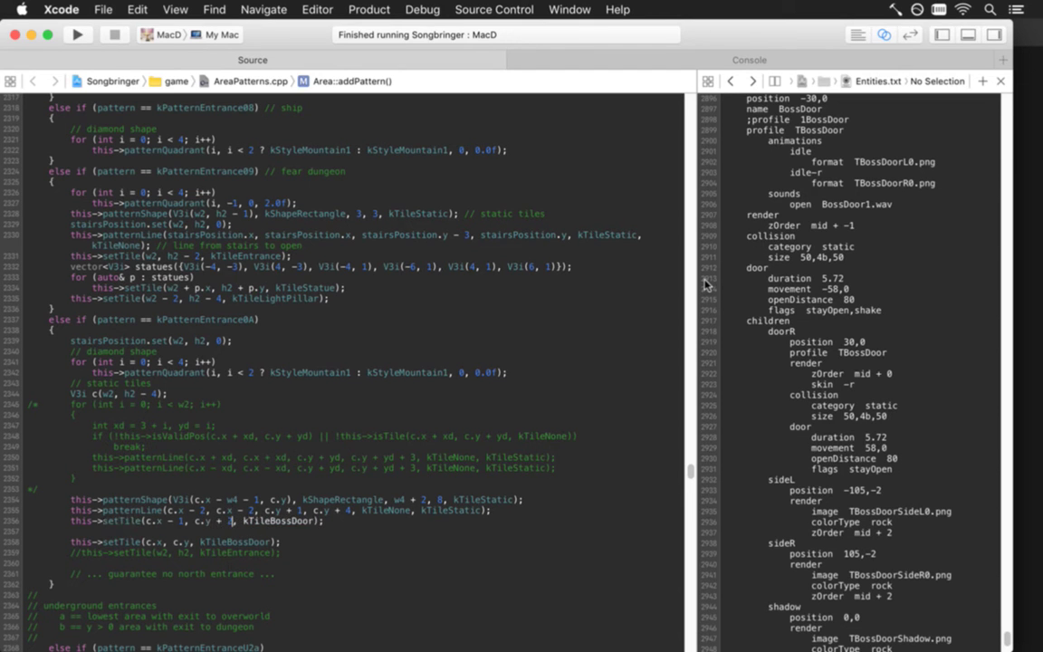
Change the copied setTile call's tile type to kTileStatic.
{"action": "key", "text": "Right"}
{"action": "key", "text": "Right"}
{"action": "key", "text": "Right"}
{"action": "key", "text": "Right"}
{"action": "key", "text": "Right"}
{"action": "key", "text": "Right"}
{"action": "key", "text": "Right"}
{"action": "key", "text": "Delete"}
{"action": "key", "text": "Delete"}
{"action": "key", "text": "Delete"}
{"action": "key", "text": "Delete"}
{"action": "key", "text": "Delete"}
{"action": "key", "text": "Delete"}
{"action": "type", "text": "Static"}
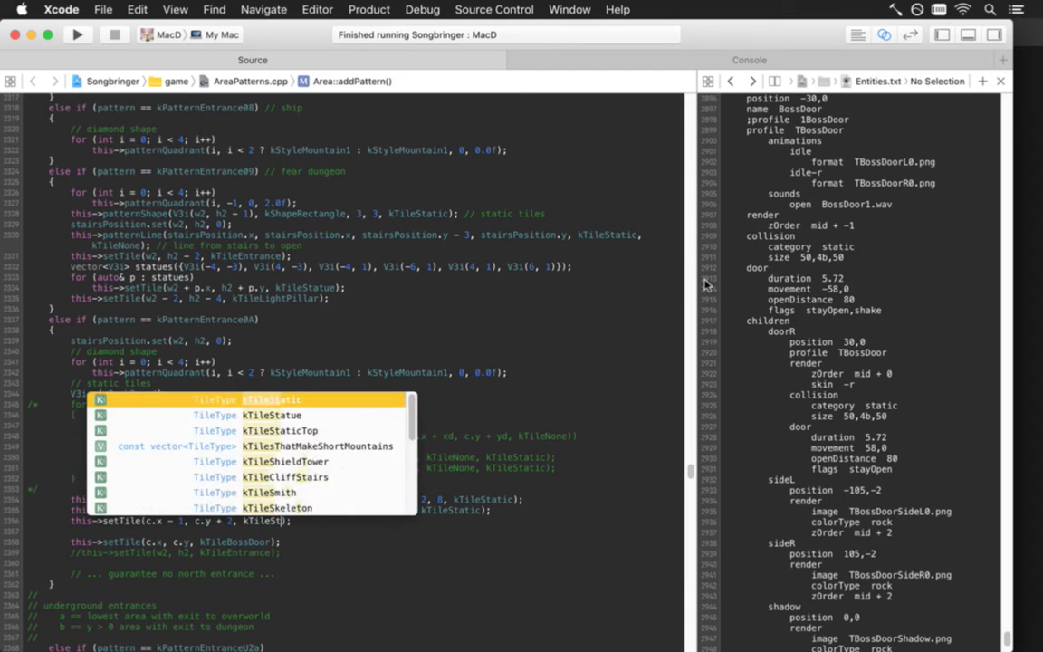
Run the game, hide the debug overlay and walk along the boss door's entrance edges to check the static tiles, and return to Xcode.
{"action": "key", "text": "super+r"}
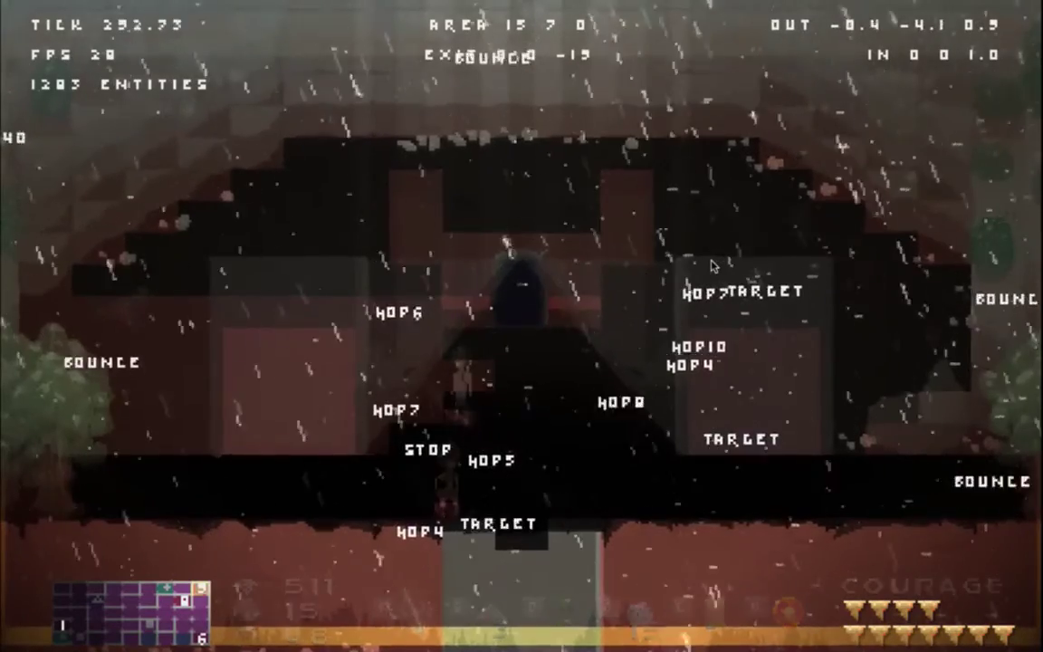
{"action": "key", "text": "F1"}
{"action": "key", "text": "Down"}
{"action": "key", "text": "Up"}
{"action": "key", "text": "Up"}
{"action": "key", "text": "Left"}
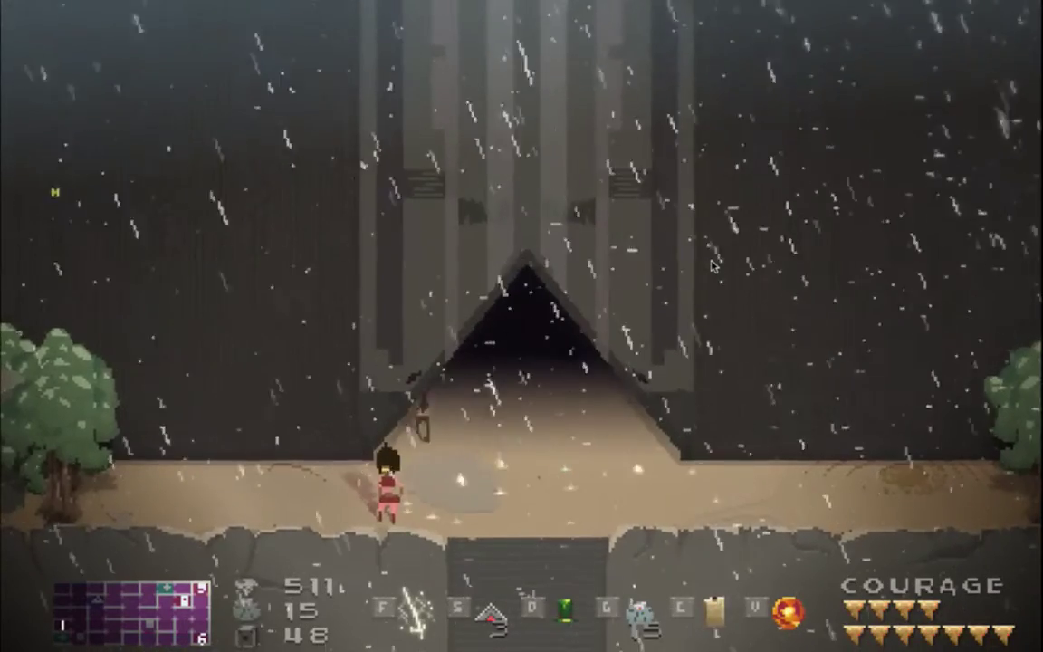
{"action": "key", "text": "Right"}
{"action": "key", "text": "Up"}
{"action": "key", "text": "Up"}
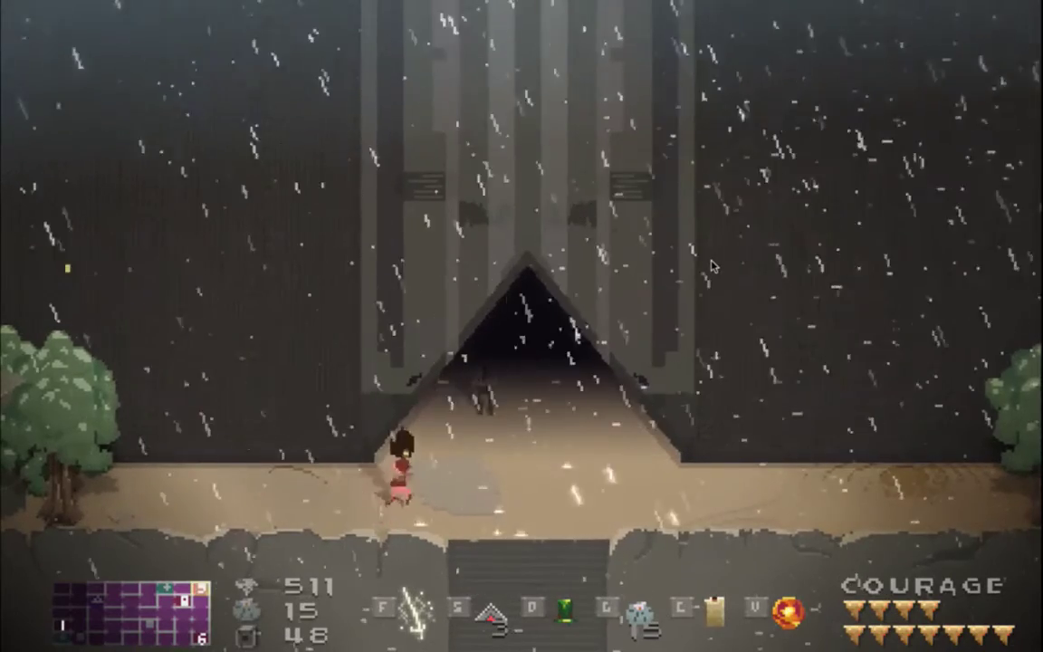
{"action": "key", "text": "Down"}
{"action": "key", "text": "Left"}
{"action": "key", "text": "Right"}
{"action": "key", "text": "Up"}
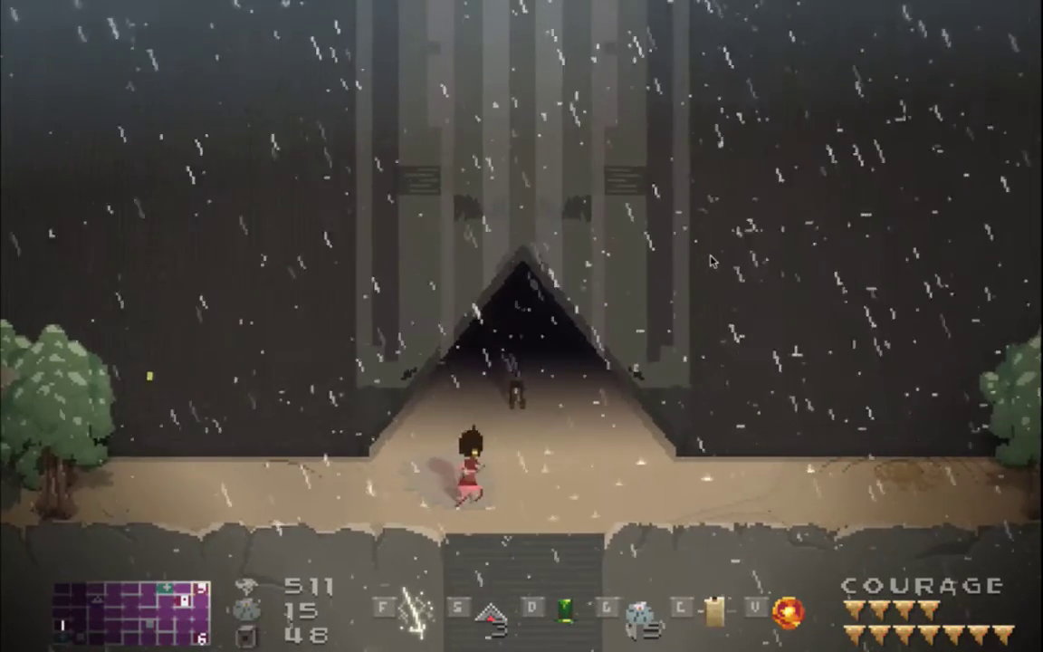
{"action": "key", "text": "Up"}
{"action": "key", "text": "Right"}
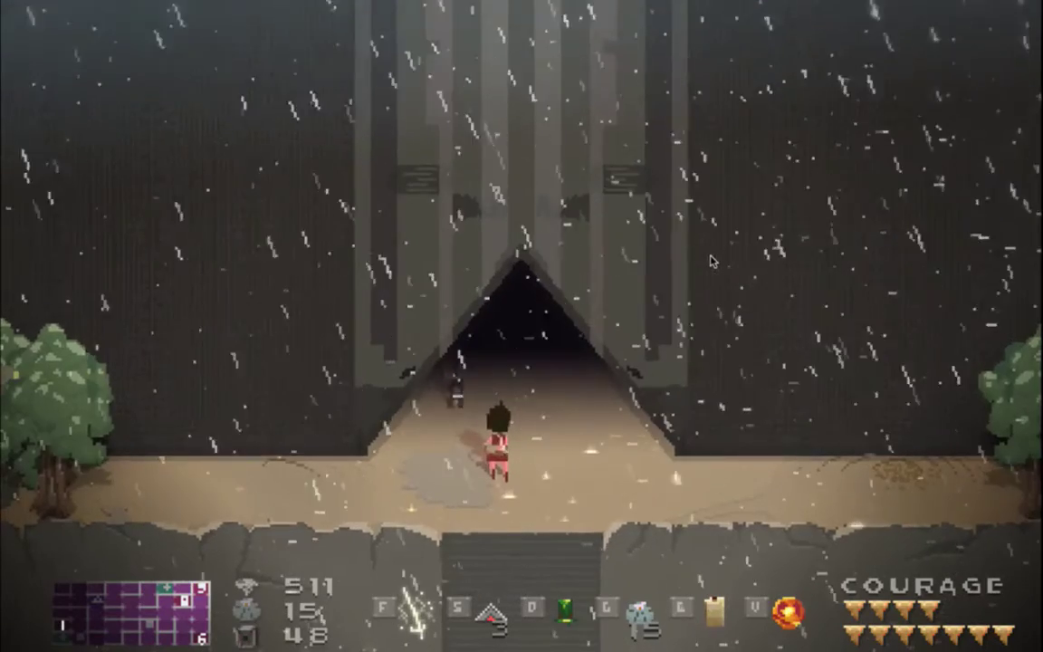
{"action": "key", "text": "Down"}
{"action": "key", "text": "Right"}
{"action": "key", "text": "Up"}
{"action": "key", "text": "Left"}
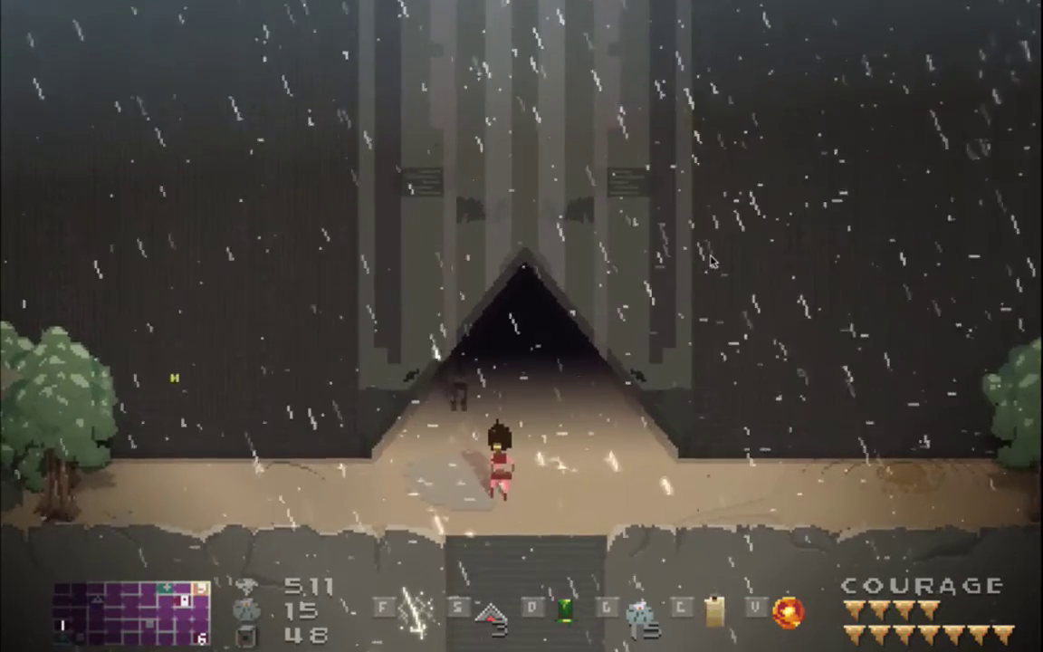
{"action": "key", "text": "super+Tab"}
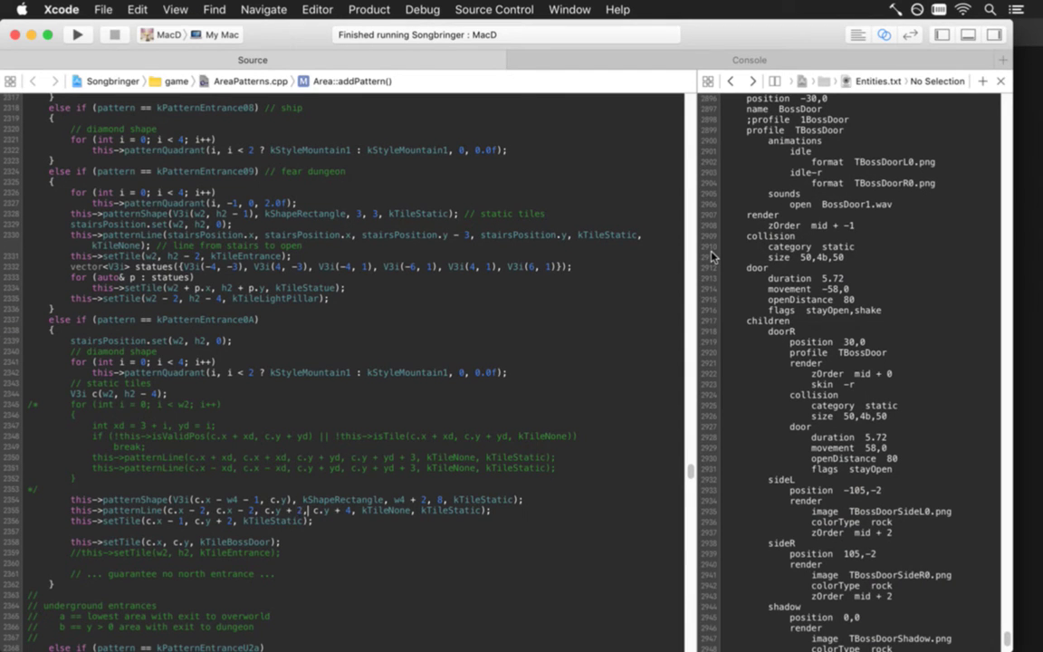
Set the patternLine call's end y to c.y + 5 and the kTileStatic setTile call's y to c.y + 3.
{"action": "key", "text": "Delete"}
{"action": "type", "text": "5"}
{"action": "key", "text": "Left"}
{"action": "key", "text": "Left"}
{"action": "key", "text": "Left"}
{"action": "key", "text": "Left"}
{"action": "key", "text": "Left"}
{"action": "key", "text": "Left"}
{"action": "key", "text": "Left"}
{"action": "key", "text": "Left"}
{"action": "key", "text": "Left"}
{"action": "key", "text": "Left"}
{"action": "key", "text": "Left"}
{"action": "key", "text": "Left"}
{"action": "key", "text": "Down"}
{"action": "key", "text": "Right"}
{"action": "key", "text": "Right"}
{"action": "key", "text": "Delete"}
{"action": "type", "text": "3"}
Build and run the game, check the boss door's static tiles with the debug overlay shown, and quit the game.
{"action": "key", "text": "super+b"}
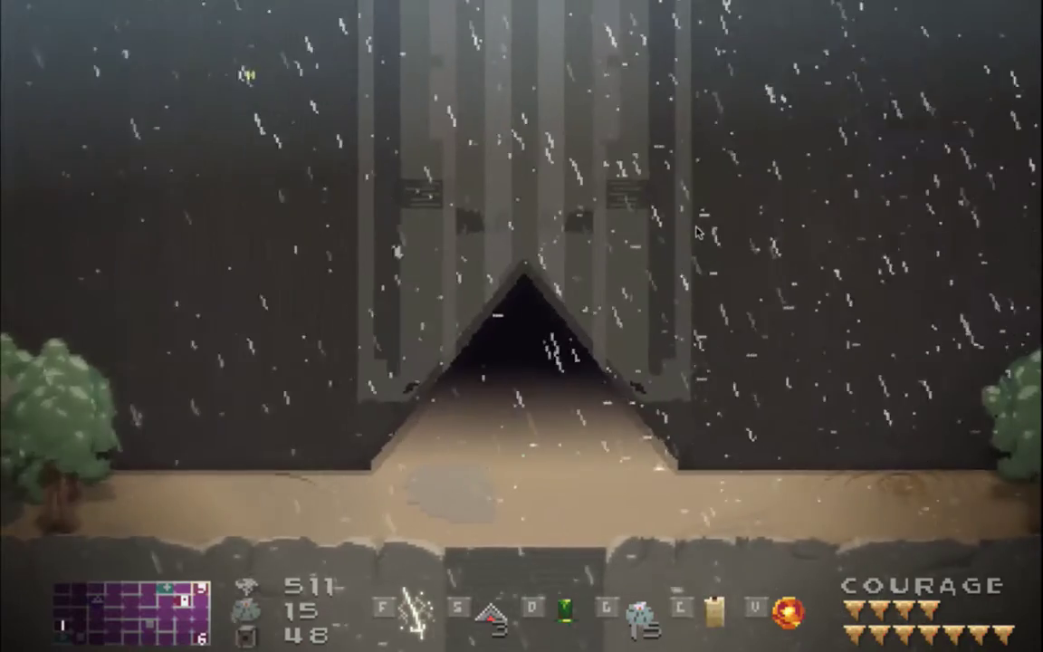
{"action": "key", "text": "Up"}
{"action": "key", "text": "F3"}
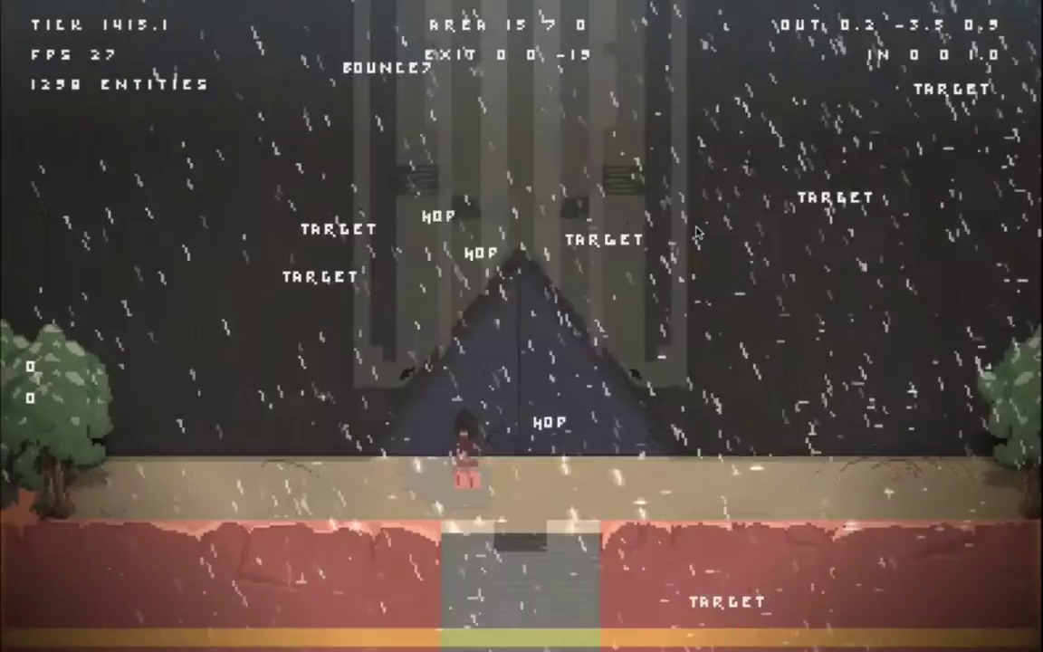
{"action": "key", "text": "Right"}
{"action": "key", "text": "Down"}
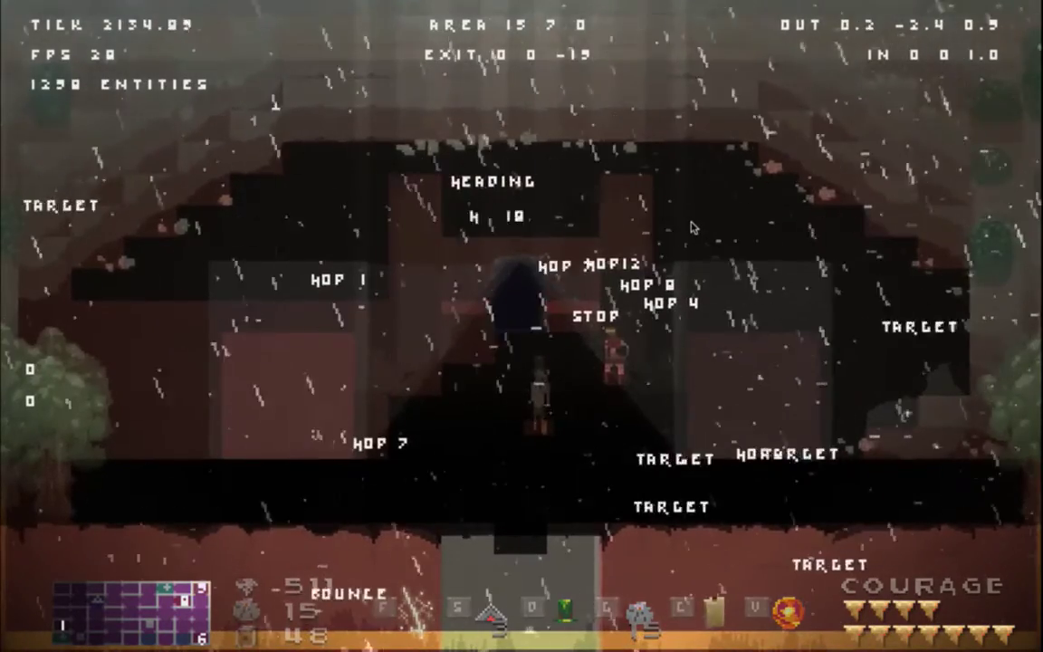
{"action": "key", "text": "super+q"}
Delete the whole commented-out for loop above the patternShape call in the kPatternEntrance0A block.
{"action": "left_click", "coordinate": [142, 483]}
{"action": "key", "text": "Up"}
{"action": "key", "text": "Up"}
{"action": "key", "text": "Up"}
{"action": "key", "text": "shift+Down"}
{"action": "key", "text": "shift+Down"}
{"action": "key", "text": "shift+Down"}
{"action": "key", "text": "shift+Down"}
{"action": "key", "text": "shift+Down"}
{"action": "key", "text": "shift+Down"}
{"action": "key", "text": "shift+Down"}
{"action": "key", "text": "shift+Down"}
{"action": "key", "text": "shift+Down"}
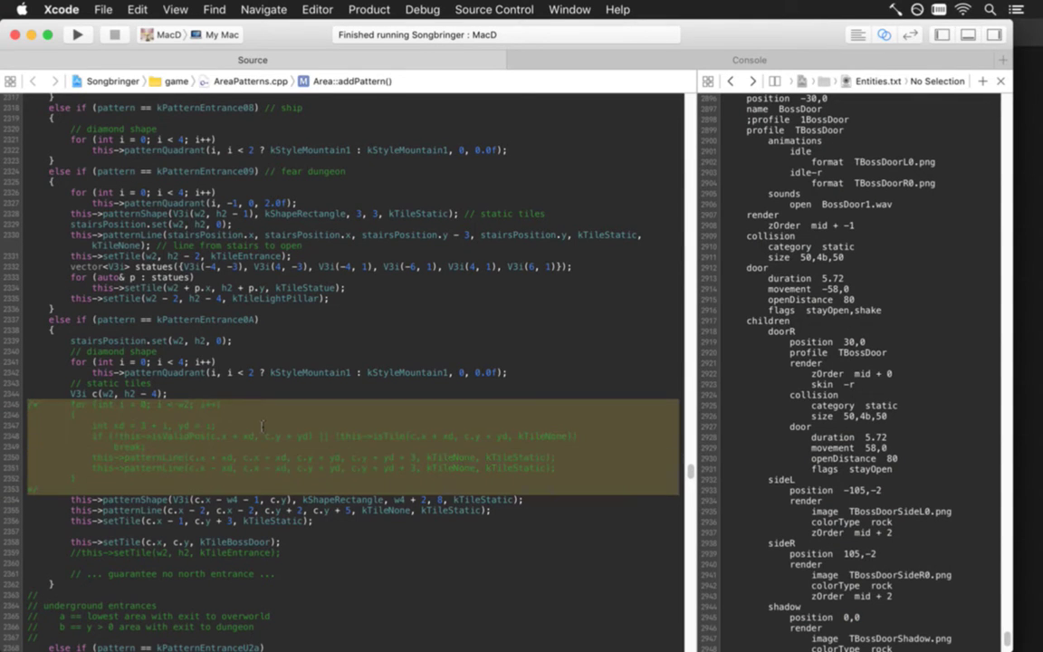
{"action": "key", "text": "BackSpace"}
Duplicate the patternShape, patternLine and kTileStatic setTile lines directly below themselves.
{"action": "key", "text": "shift+Down"}
{"action": "key", "text": "shift+Down"}
{"action": "key", "text": "shift+Down"}
{"action": "key", "text": "super+c"}
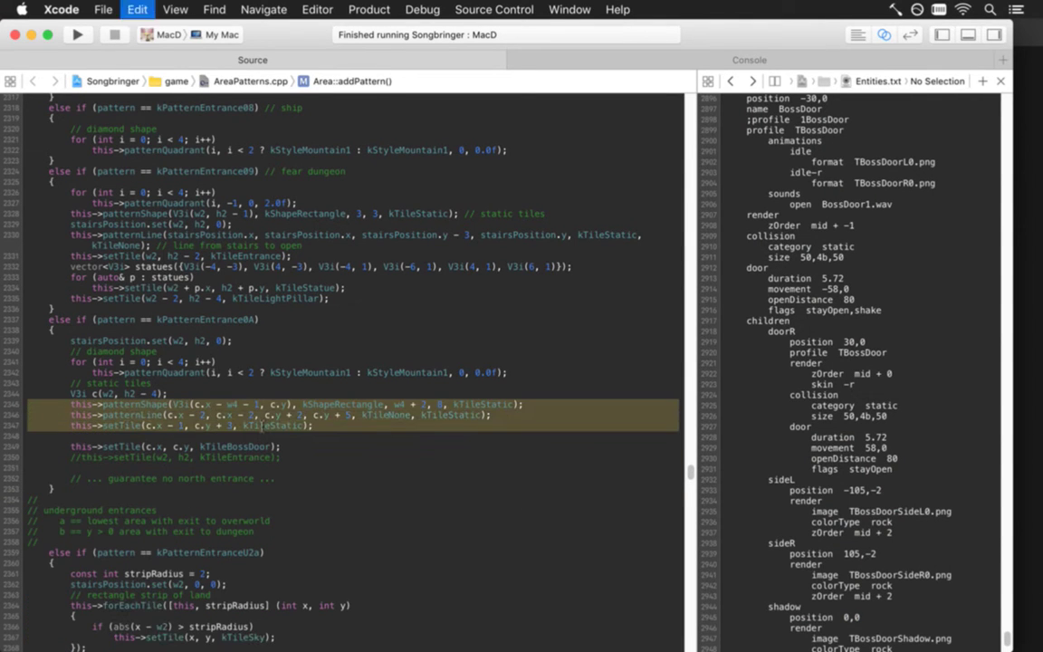
{"action": "key", "text": "Right"}
{"action": "key", "text": "super+v"}
{"action": "key", "text": "Up"}
{"action": "key", "text": "Up"}
{"action": "key", "text": "Up"}
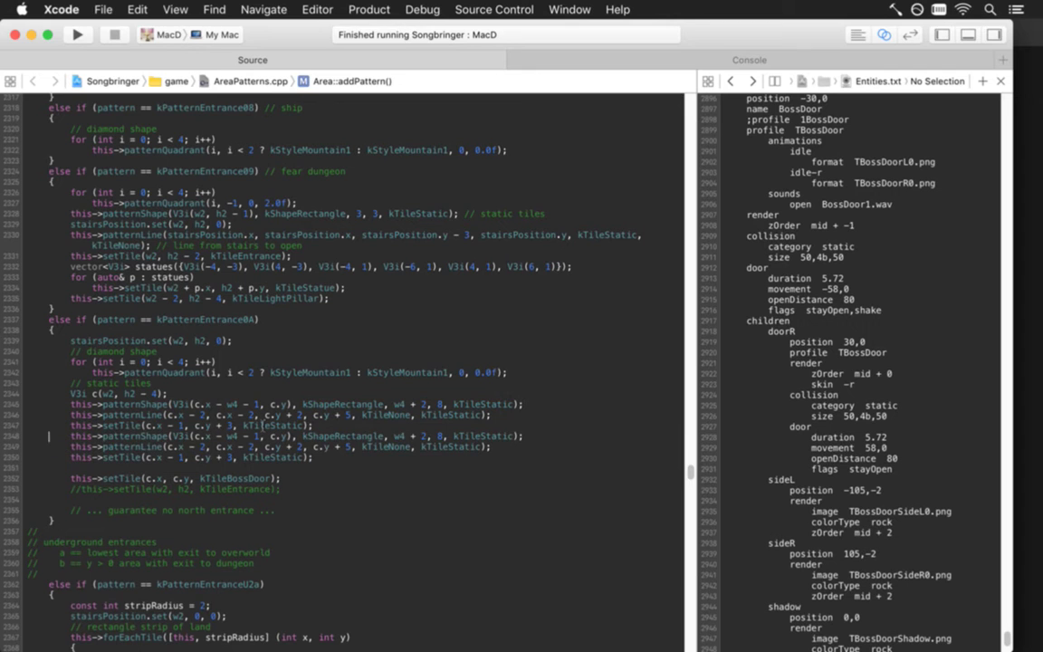
Mirror the duplicated static-tile lines to + w4 + 1, + 2, + 2 and + 1 x offsets, add the comment "// important tiles", and save.
{"action": "key", "text": "BackSpace"}
{"action": "type", "text": "+"}
{"action": "key", "text": "Right"}
{"action": "key", "text": "Right"}
{"action": "key", "text": "Right"}
{"action": "key", "text": "Right"}
{"action": "key", "text": "Right"}
{"action": "key", "text": "Right"}
{"action": "key", "text": "Right"}
{"action": "key", "text": "Left"}
{"action": "key", "text": "Left"}
{"action": "key", "text": "BackSpace"}
{"action": "type", "text": "+"}
{"action": "key", "text": "Right"}
{"action": "key", "text": "Right"}
{"action": "key", "text": "BackSpace"}
{"action": "type", "text": "+"}
{"action": "key", "text": "Right"}
{"action": "key", "text": "BackSpace"}
{"action": "type", "text": "+"}
{"action": "key", "text": "BackSpace"}
{"action": "type", "text": "+"}
{"action": "key", "text": "super+s"}
{"action": "key", "text": "Tab"}
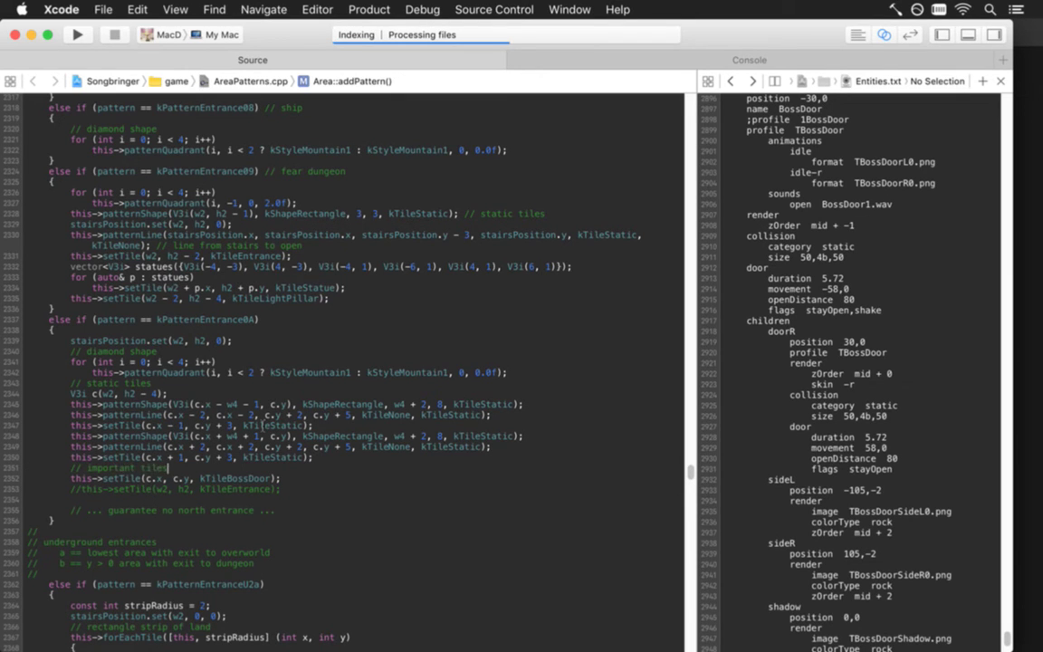
Build and run the game and walk around the boss door entrance to test the static tiles on both sides.
{"action": "key", "text": "super+b"}
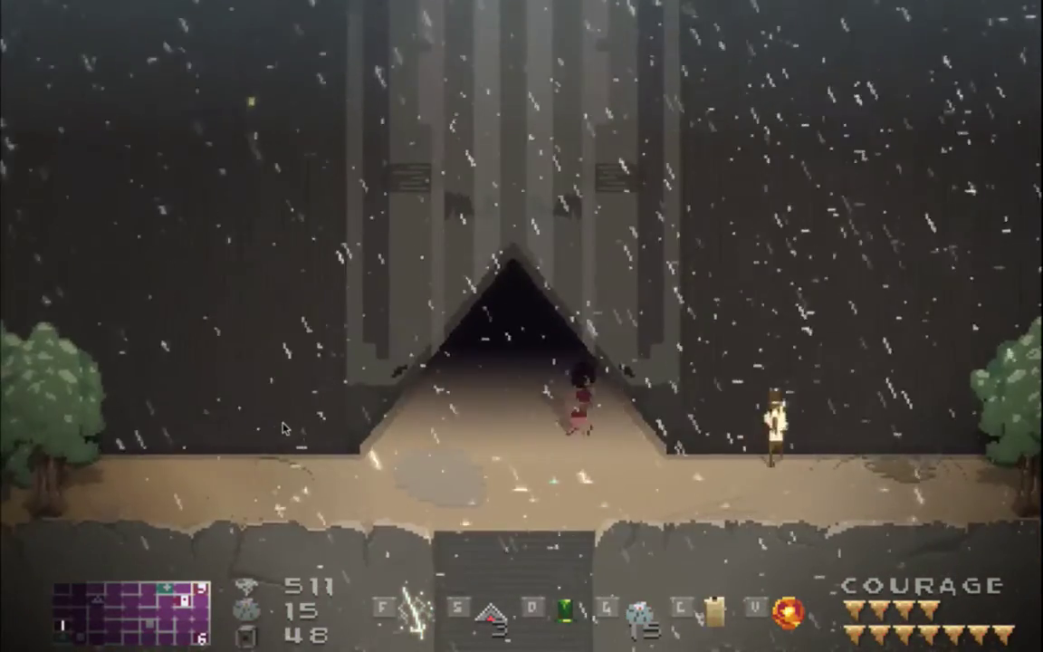
{"action": "key", "text": "Right"}
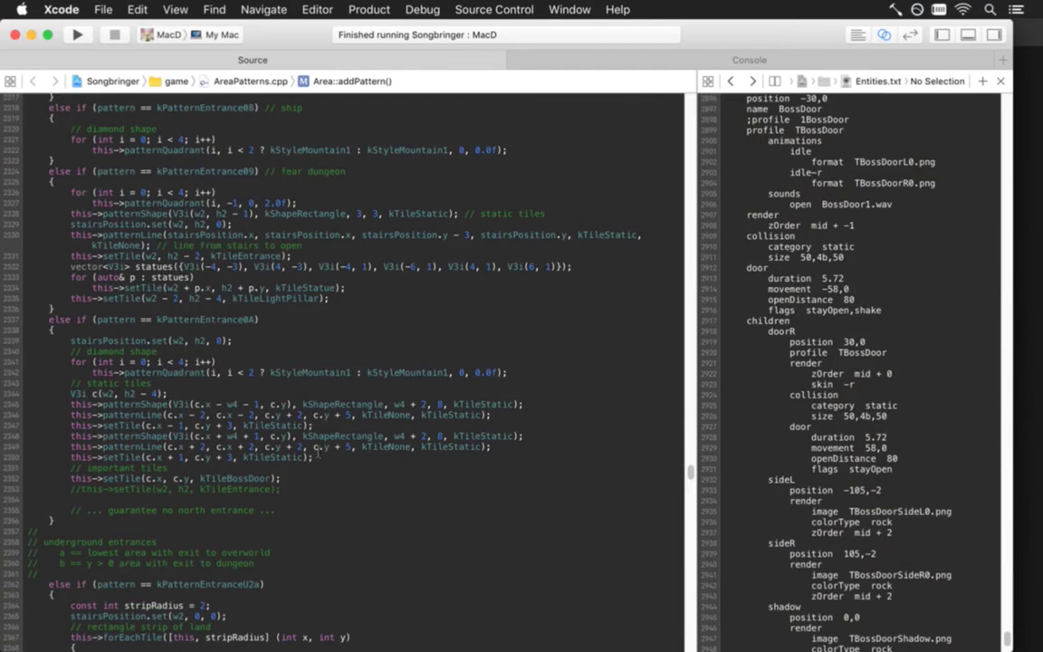
Switch to Terminal, check the repository status with gs, and review the changes with d.
{"action": "key", "text": "super+Tab"}
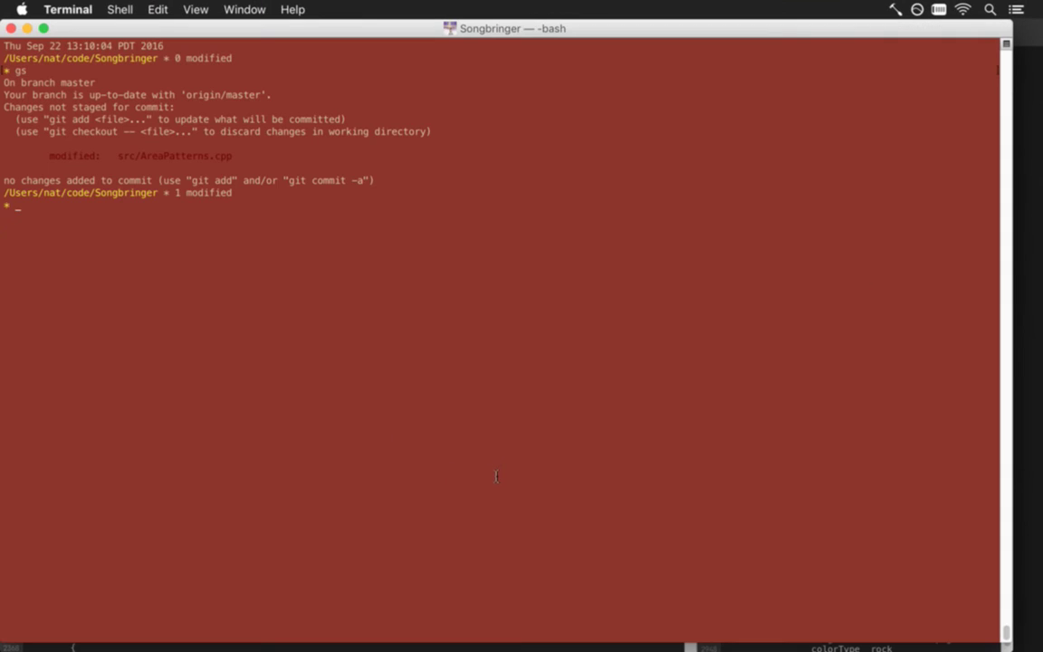
{"action": "type", "text": "d"}
{"action": "key", "text": "Return"}
{"action": "type", "text": ":q"}
{"action": "key", "text": "Return"}
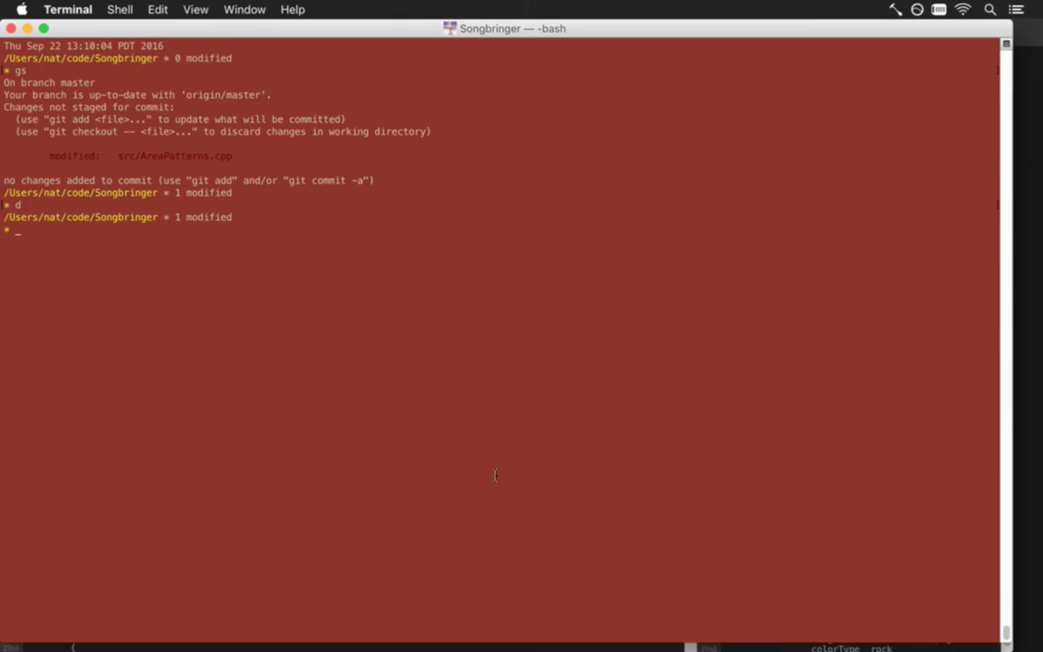
Commit the change with gc using the message "tower door static tiles" and push it with gp.
{"action": "key", "text": "Return"}
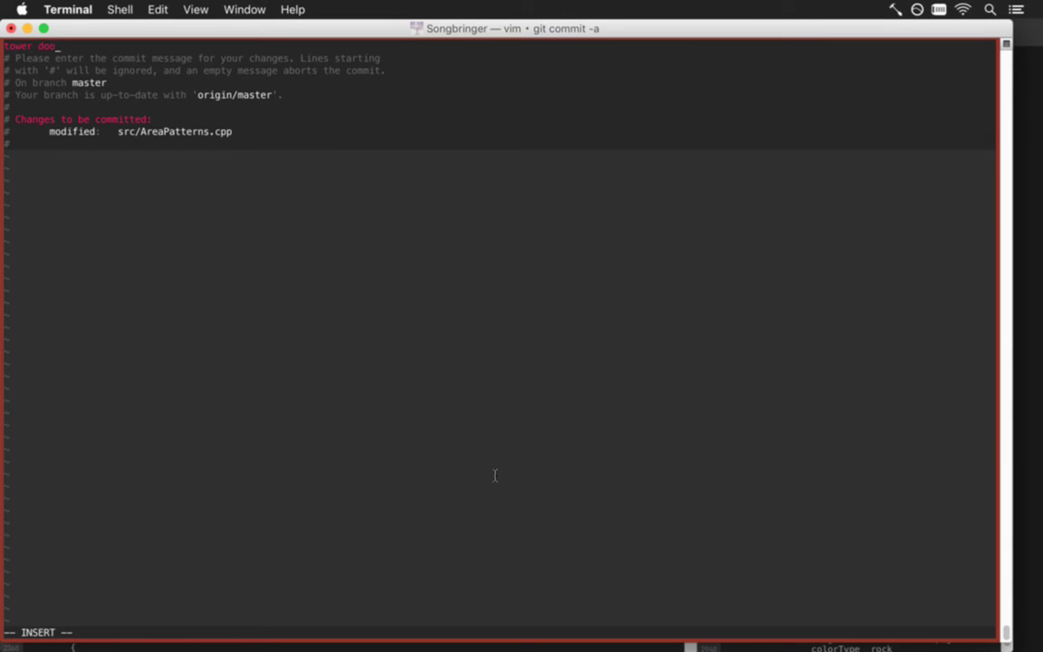
{"action": "key", "text": "Escape"}
{"action": "type", "text": ":wq"}
{"action": "key", "text": "Return"}
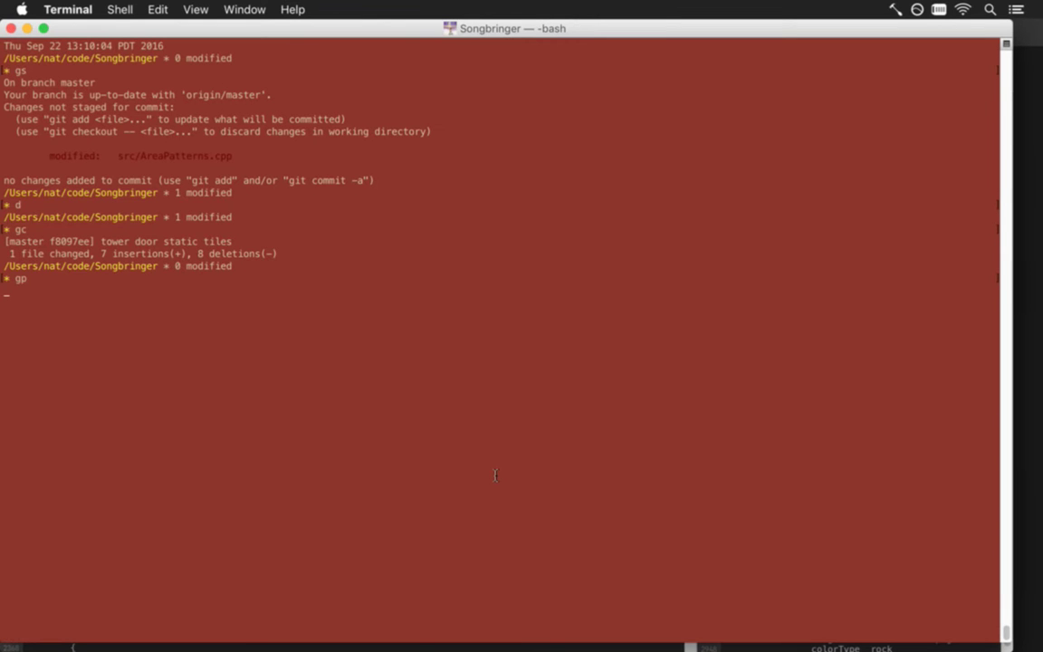
Switch to Photoshop, bring up TBossDoorSideL.psd and clear any selection.
{"action": "key", "text": "super+Tab"}
{"action": "key", "text": "super+Tab"}
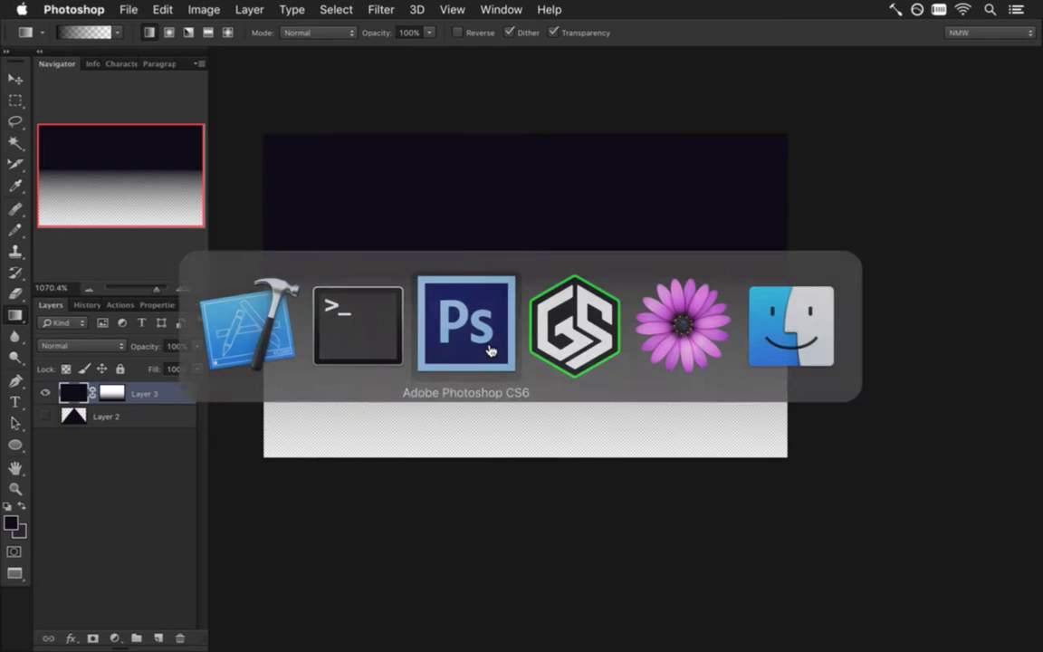
{"action": "left_click", "coordinate": [501, 10]}
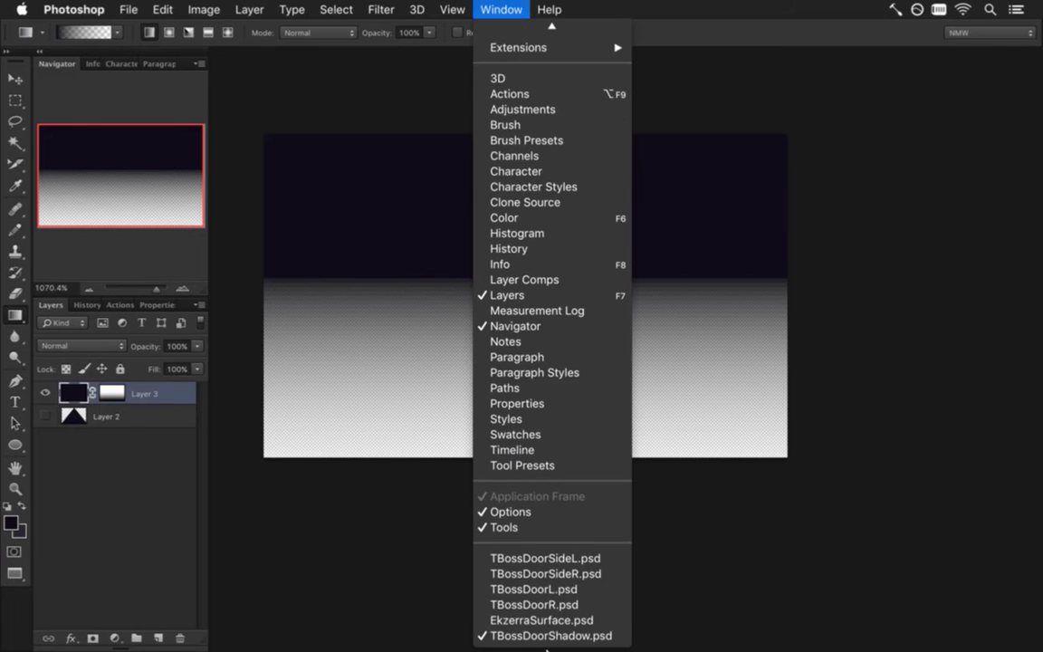
{"action": "left_click", "coordinate": [549, 559]}
{"action": "key", "text": "m"}
{"action": "key", "text": "super+d"}
{"action": "left_click_drag", "start_coordinate": [453, 433], "coordinate": [364, 442]}
{"action": "left_click_drag", "start_coordinate": [354, 399], "coordinate": [434, 431]}
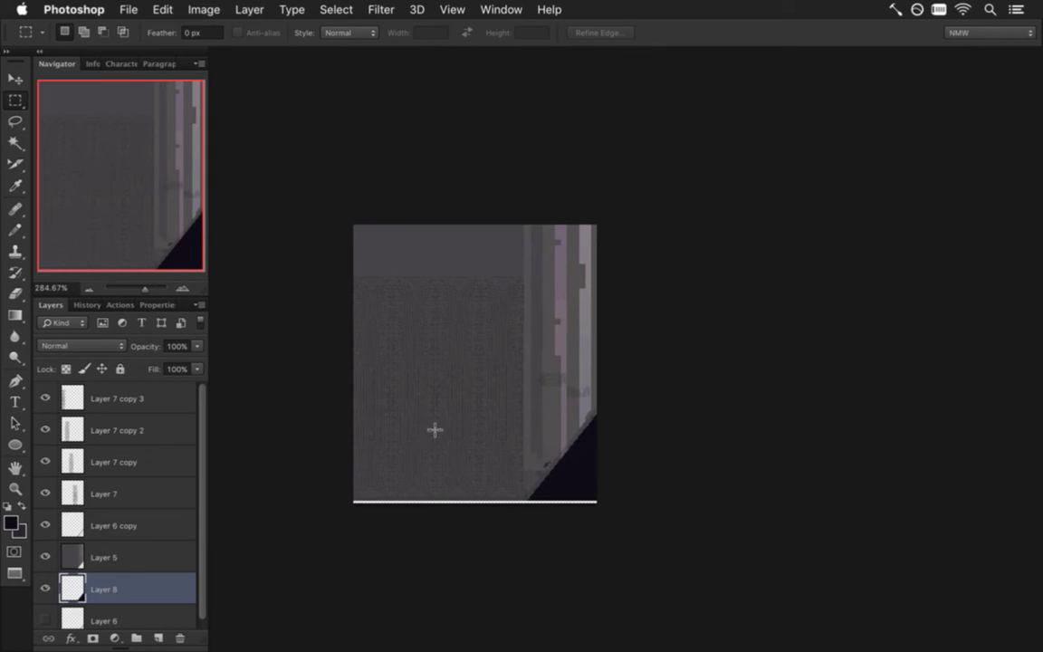
Delete the dark triangle's Layer 8 and make Layer 6 visible.
{"action": "left_click_drag", "start_coordinate": [174, 581], "coordinate": [179, 636]}
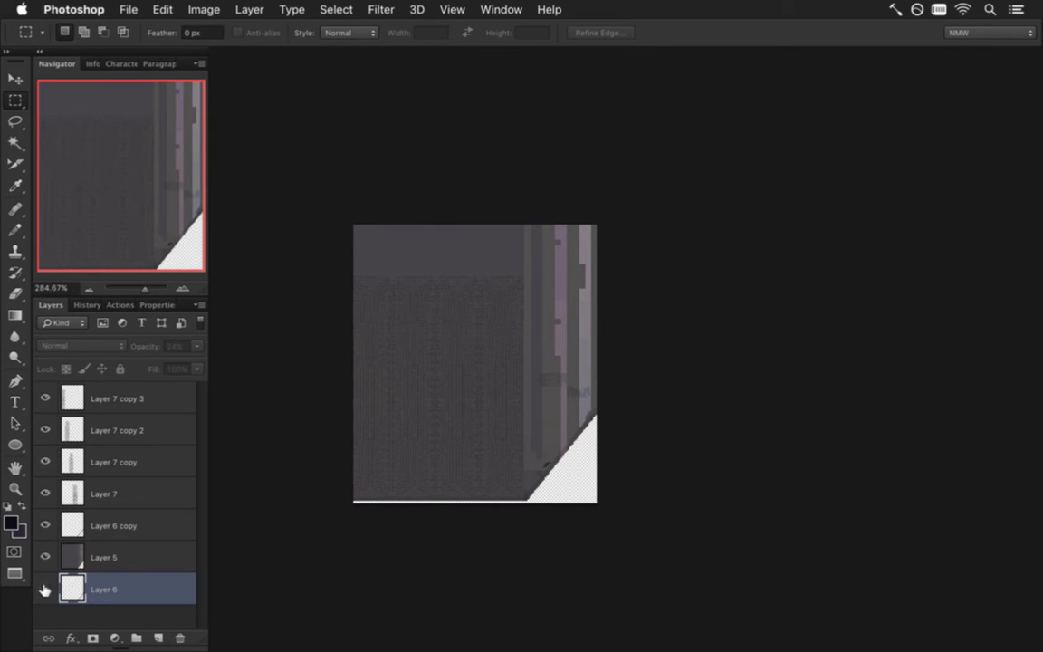
{"action": "left_click", "coordinate": [45, 590]}
{"action": "left_click_drag", "start_coordinate": [470, 437], "coordinate": [540, 446]}
{"action": "left_click_drag", "start_coordinate": [478, 416], "coordinate": [522, 442]}
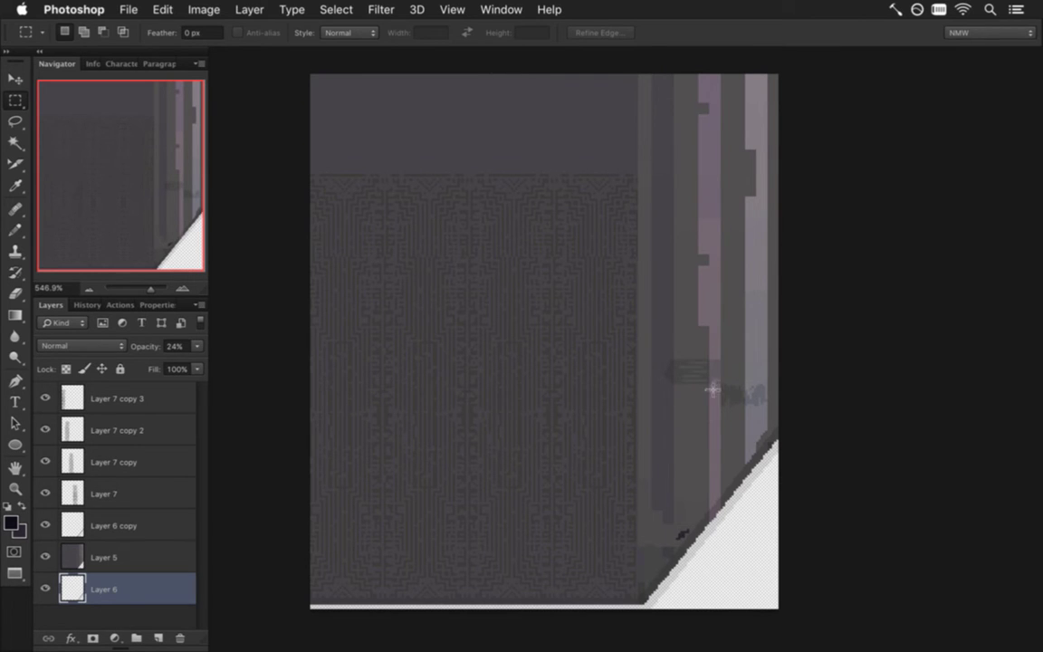
On Layer 5, paint over the darker patches beside the lower diagonal edge with sampled wall grey, using a 1 px Pencil.
{"action": "left_click_drag", "start_coordinate": [680, 582], "coordinate": [768, 544]}
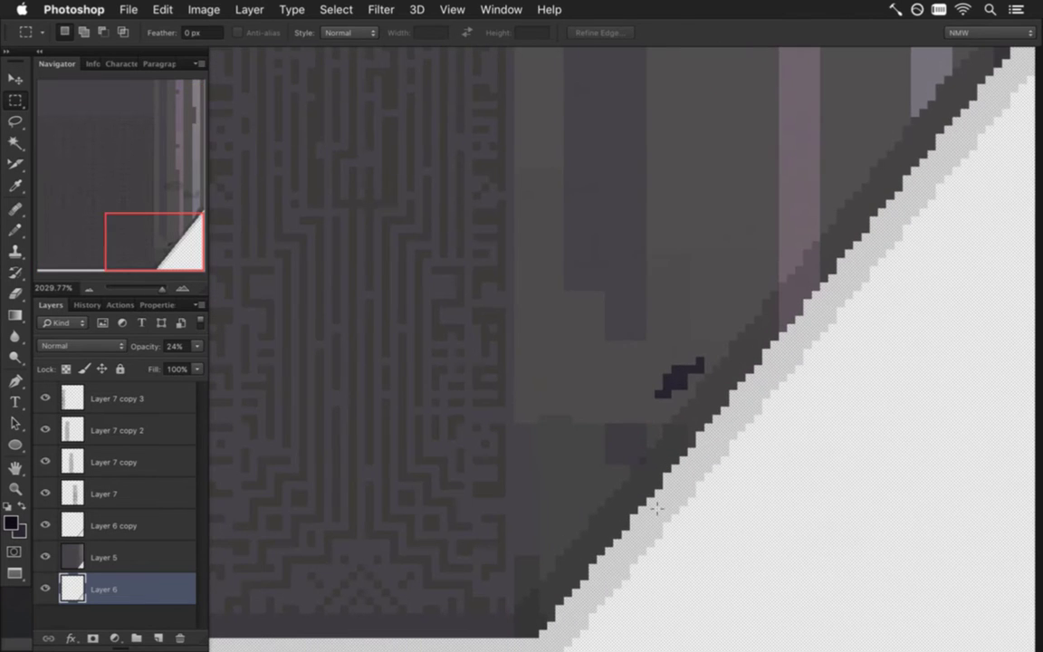
{"action": "left_click", "coordinate": [136, 555]}
{"action": "key", "text": "i"}
{"action": "left_click", "coordinate": [600, 425]}
{"action": "key", "text": "b"}
{"action": "key", "text": "bracketleft"}
{"action": "key", "text": "bracketleft"}
{"action": "key", "text": "bracketleft"}
{"action": "key", "text": "bracketleft"}
{"action": "key", "text": "bracketleft"}
{"action": "key", "text": "bracketleft"}
{"action": "key", "text": "bracketleft"}
{"action": "key", "text": "bracketleft"}
{"action": "key", "text": "bracketleft"}
{"action": "key", "text": "bracketleft"}
{"action": "key", "text": "bracketleft"}
{"action": "key", "text": "bracketleft"}
{"action": "key", "text": "bracketleft"}
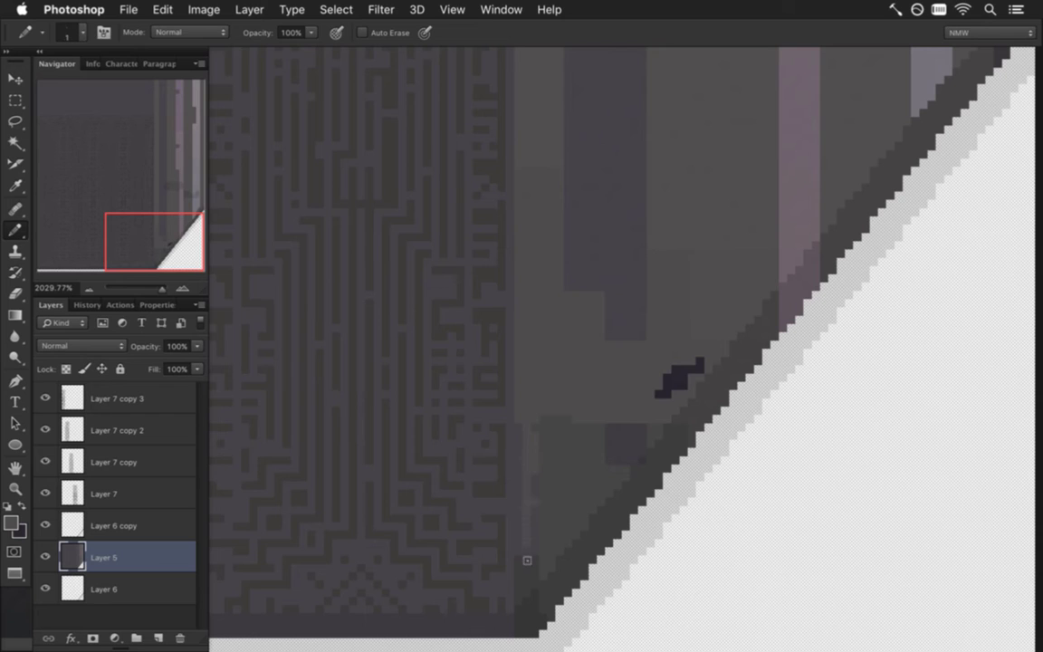
{"action": "mouse_move", "coordinate": [536, 484]}
{"action": "left_mouse_down"}
{"action": "mouse_move", "coordinate": [566, 479]}
{"action": "mouse_move", "coordinate": [564, 506]}
{"action": "mouse_move", "coordinate": [606, 468]}
{"action": "mouse_move", "coordinate": [633, 468]}
{"action": "mouse_move", "coordinate": [662, 434]}
{"action": "mouse_move", "coordinate": [645, 460]}
{"action": "mouse_move", "coordinate": [622, 463]}
{"action": "mouse_move", "coordinate": [606, 442]}
{"action": "mouse_move", "coordinate": [622, 427]}
{"action": "mouse_move", "coordinate": [596, 504]}
{"action": "left_mouse_up"}
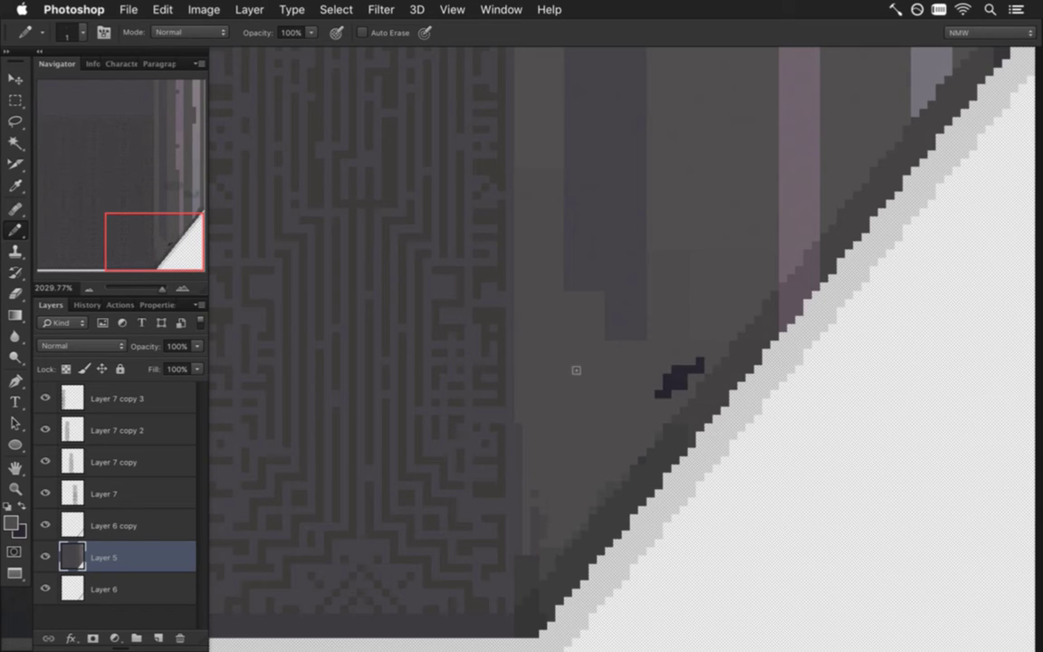
{"action": "left_click", "coordinate": [532, 492], "text": "alt"}
{"action": "left_click_drag", "start_coordinate": [551, 439], "coordinate": [432, 456]}
{"action": "left_click_drag", "start_coordinate": [421, 323], "coordinate": [474, 384]}
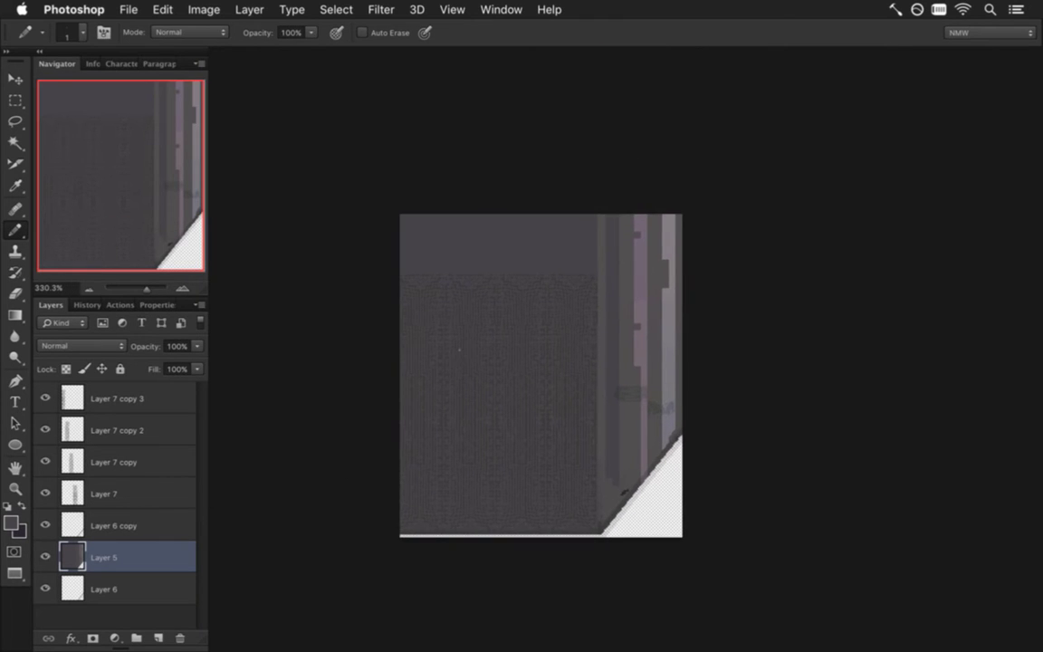
Examine the tower's wall details in EkzerraSurface.psd as reference, and return to TBossDoorSideL.psd.
{"action": "left_click", "coordinate": [501, 9]}
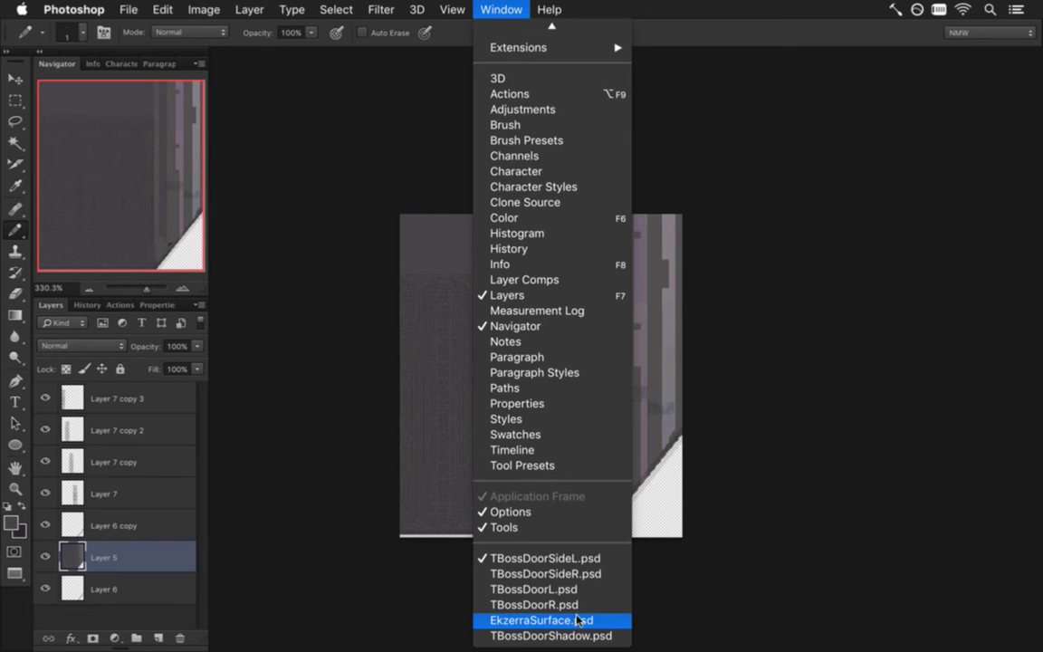
{"action": "left_click", "coordinate": [553, 619]}
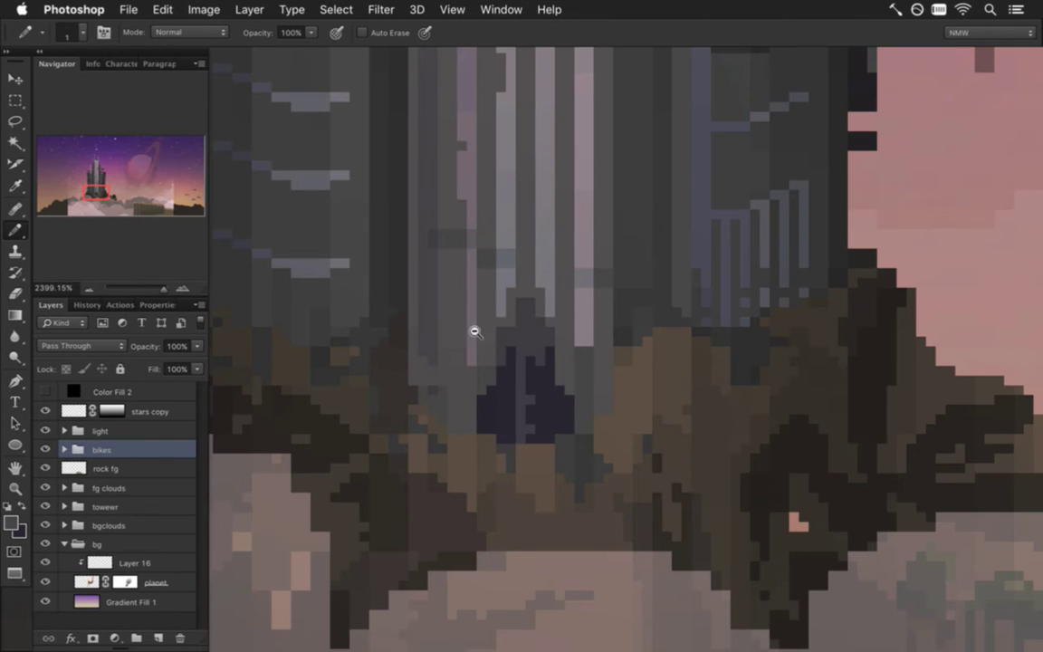
{"action": "left_click_drag", "start_coordinate": [474, 332], "coordinate": [409, 328]}
{"action": "left_click_drag", "start_coordinate": [466, 285], "coordinate": [489, 392]}
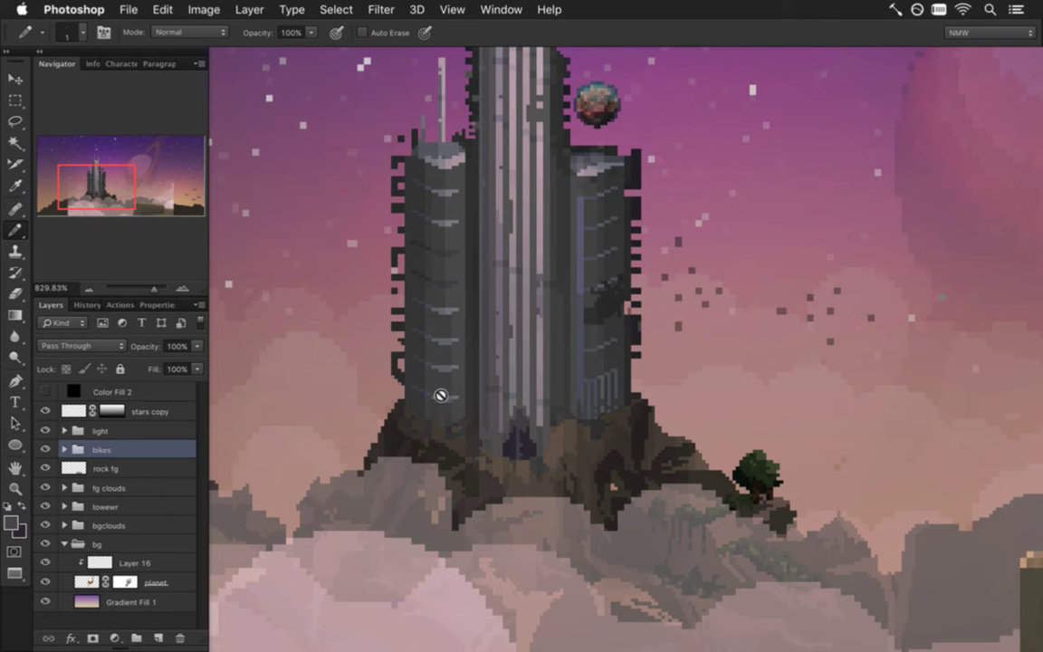
{"action": "left_click", "coordinate": [480, 9]}
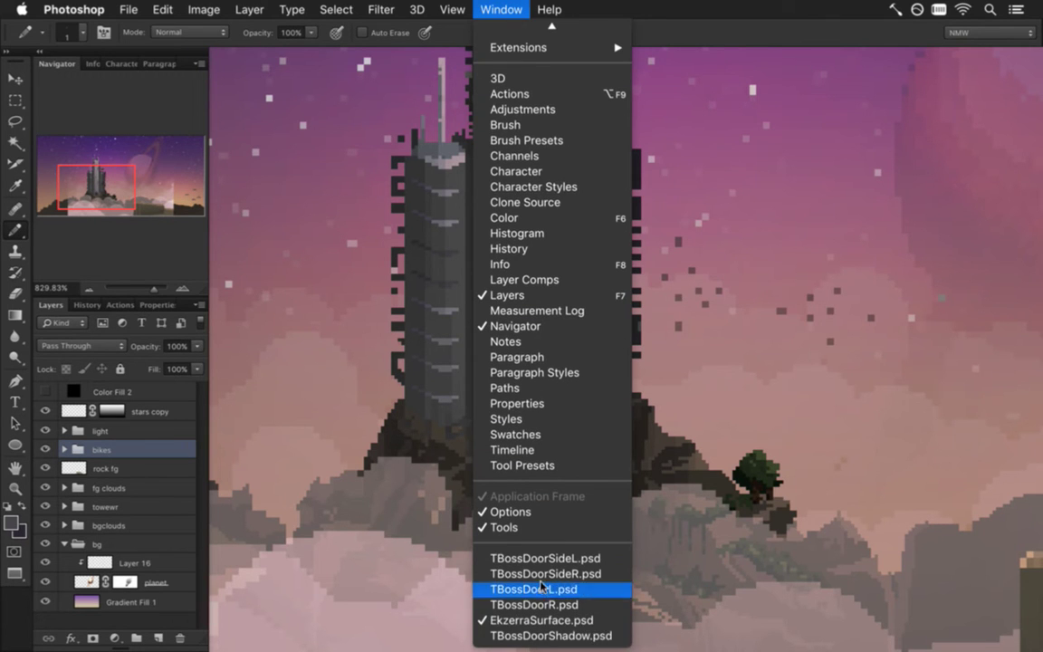
{"action": "left_click", "coordinate": [497, 558]}
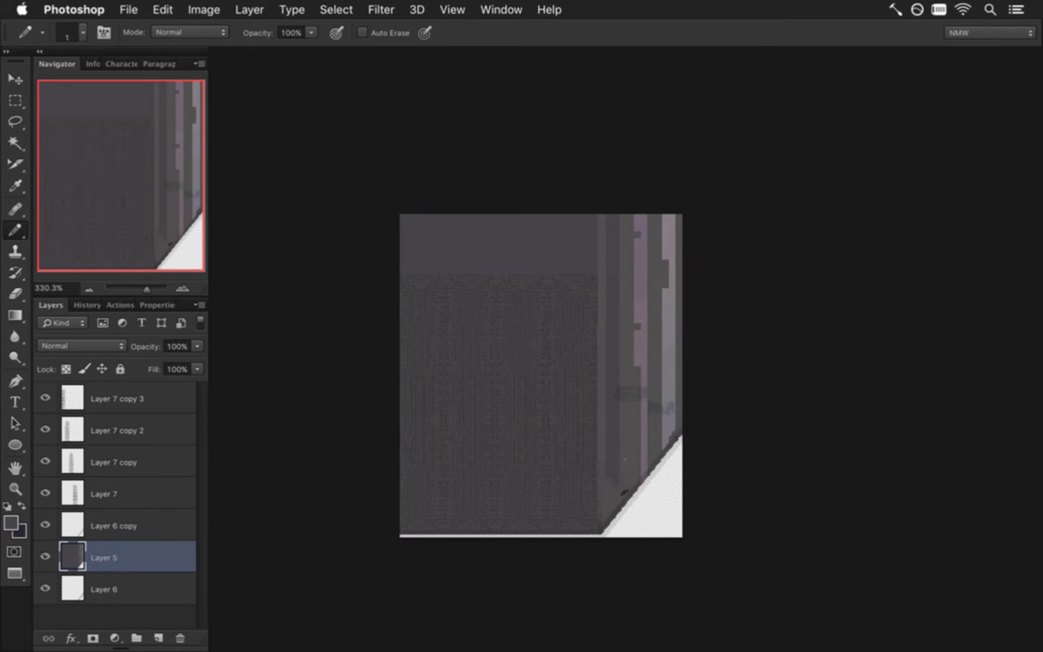
Sample the mauve stripe colour and add a new layer above Layer 7 copy 3 for pencil work.
{"action": "left_click_drag", "start_coordinate": [571, 503], "coordinate": [612, 508]}
{"action": "key", "text": "i"}
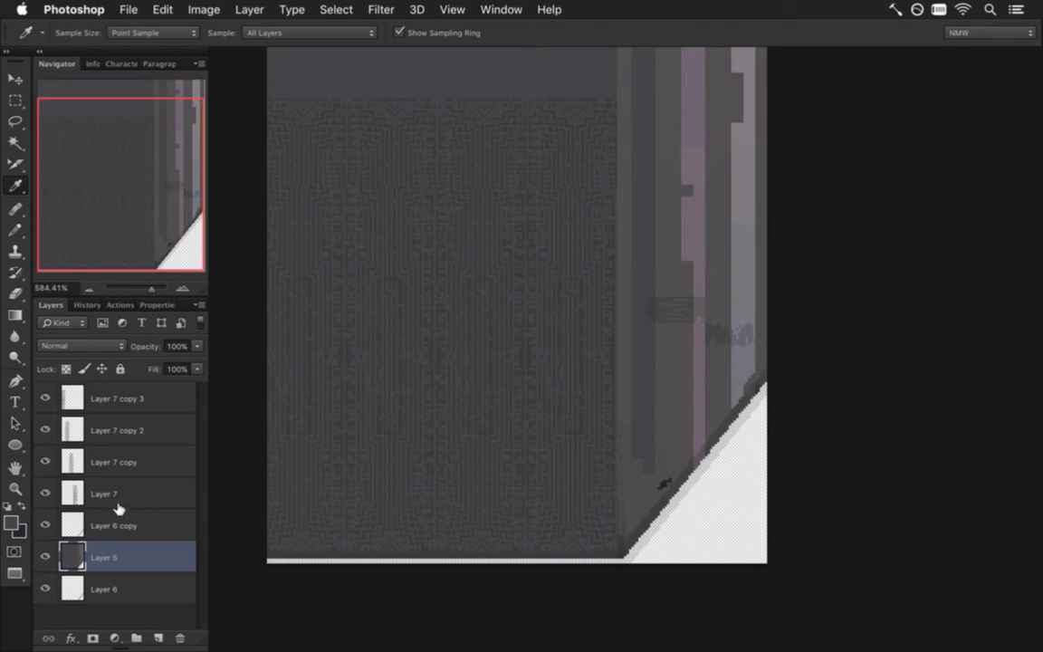
{"action": "scroll", "coordinate": [498, 405], "scroll_direction": "down", "scroll_amount": 2}
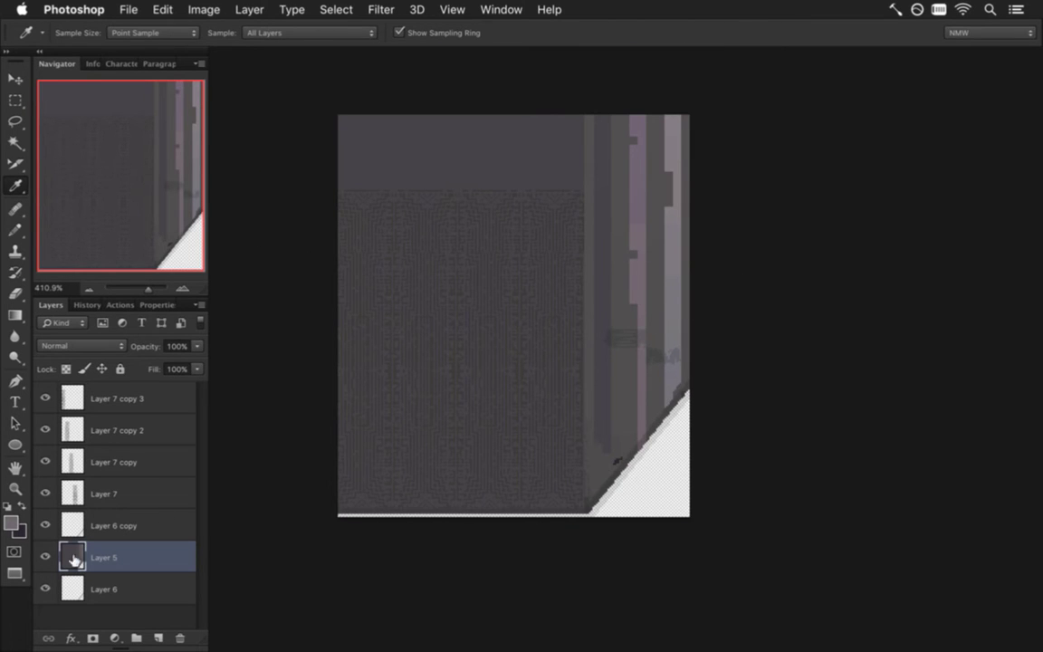
{"action": "left_click", "coordinate": [120, 398]}
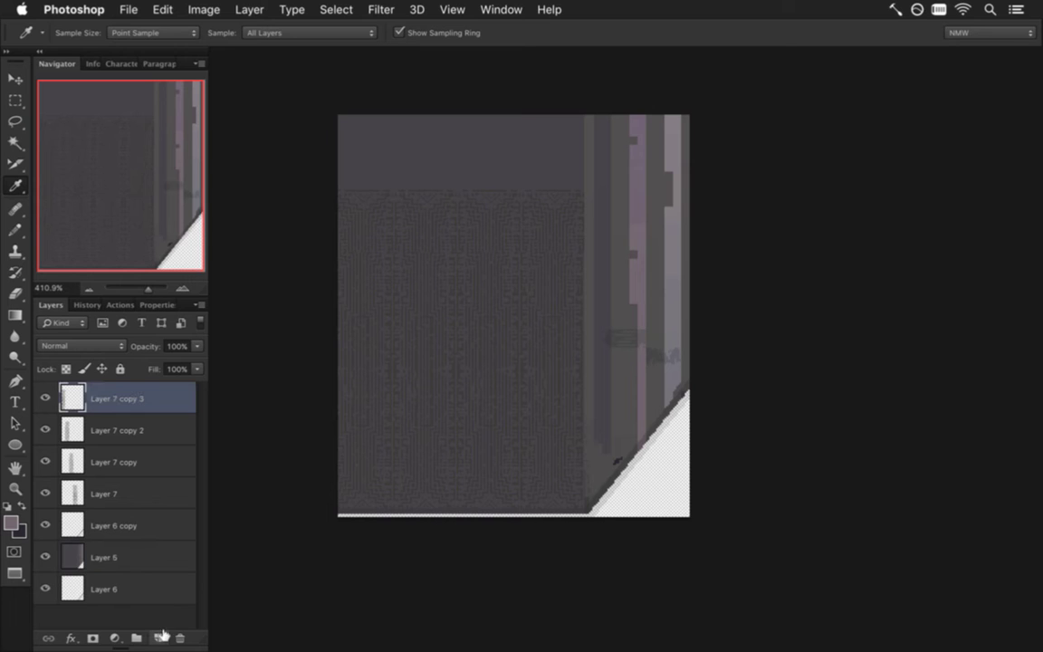
{"action": "left_click", "coordinate": [160, 638]}
{"action": "key", "text": "b"}
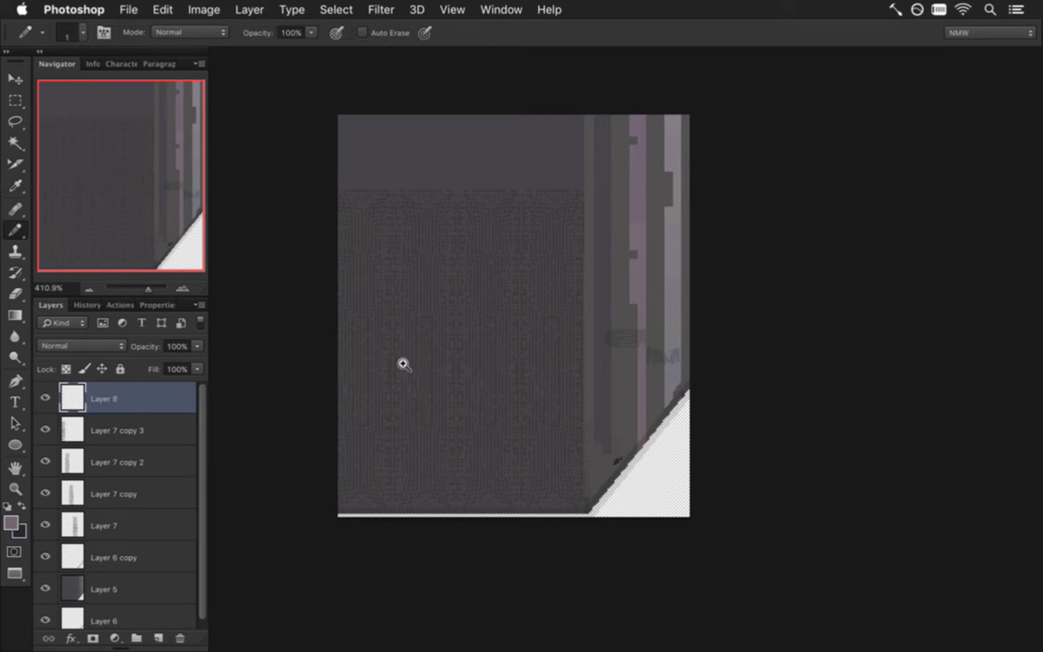
Gauge the size of the square beside the mauve stripe's notch with a marquee selection, and clear the selection.
{"action": "left_click_drag", "start_coordinate": [418, 390], "coordinate": [451, 397]}
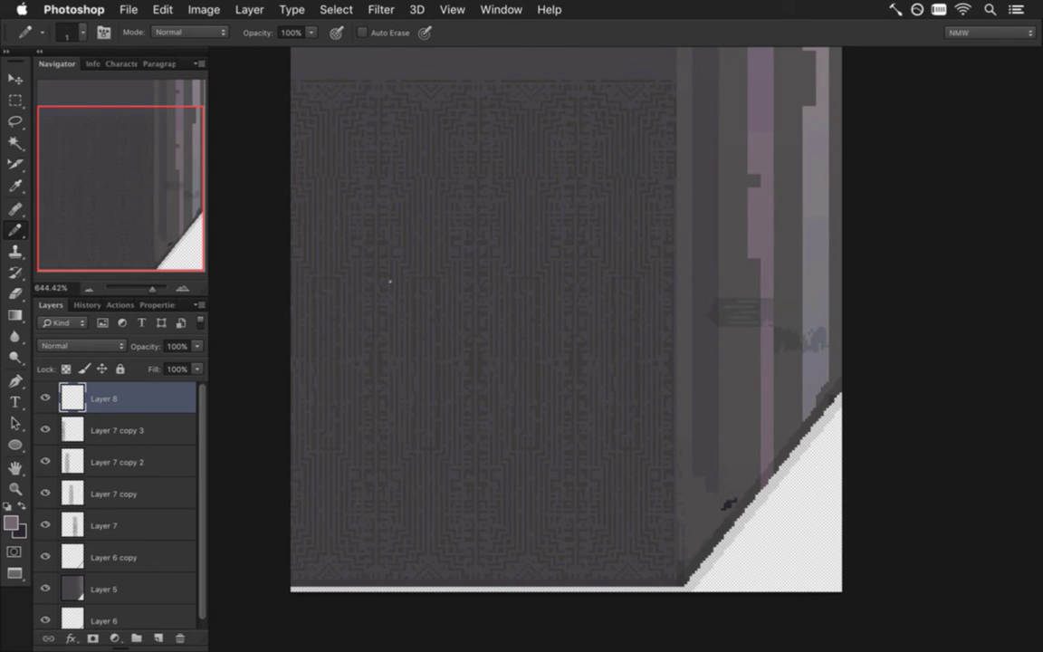
{"action": "key", "text": "m"}
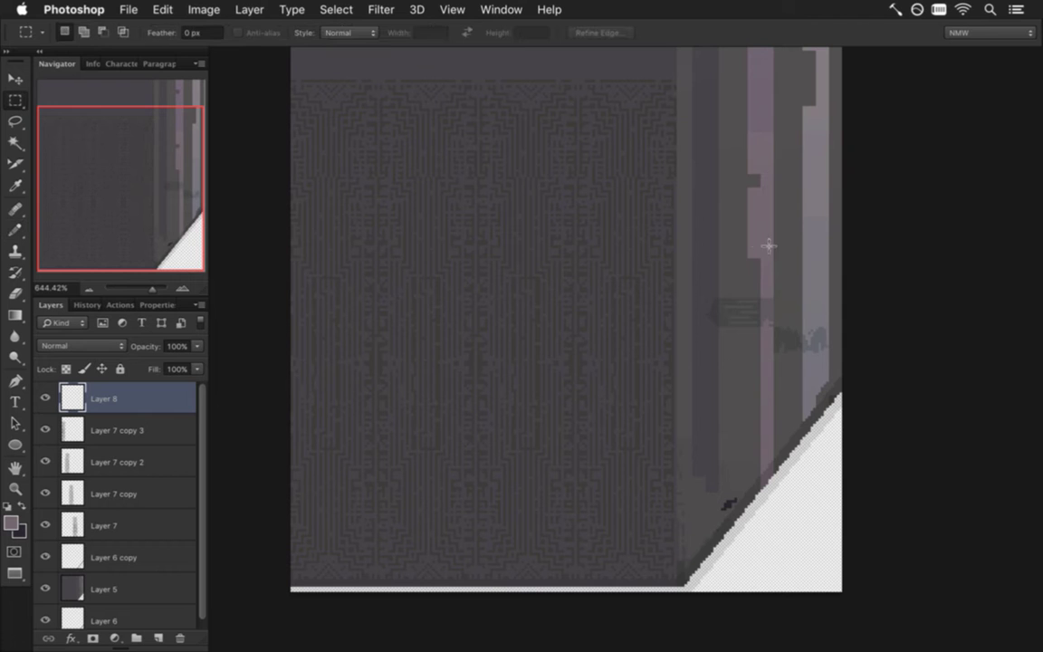
{"action": "left_click_drag", "start_coordinate": [759, 196], "coordinate": [824, 193]}
{"action": "left_click_drag", "start_coordinate": [763, 134], "coordinate": [802, 170]}
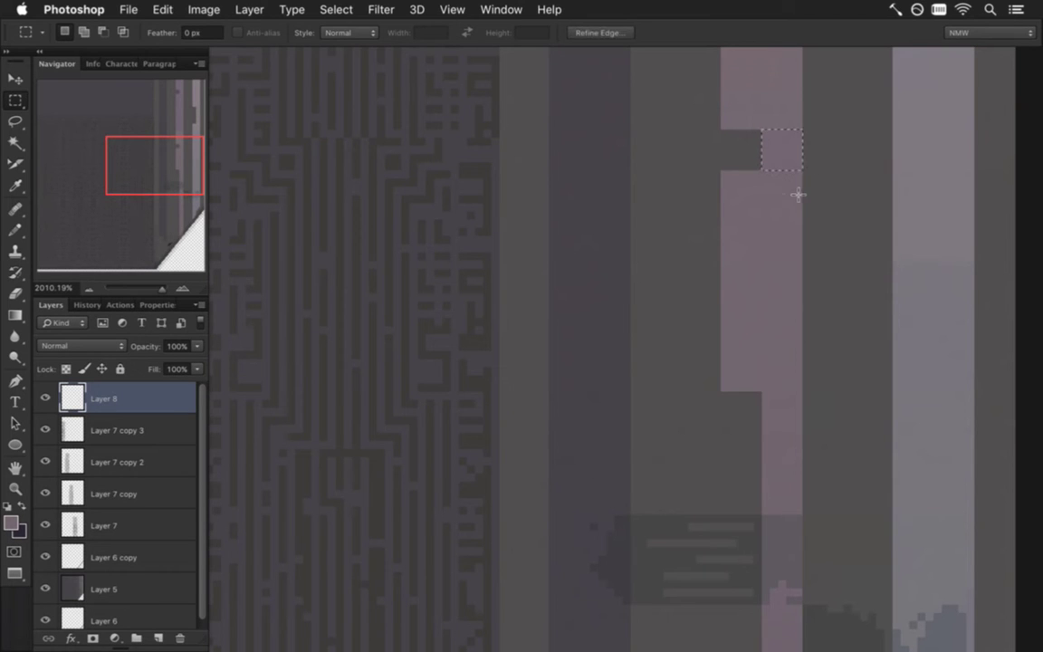
{"action": "left_click_drag", "start_coordinate": [544, 351], "coordinate": [470, 349]}
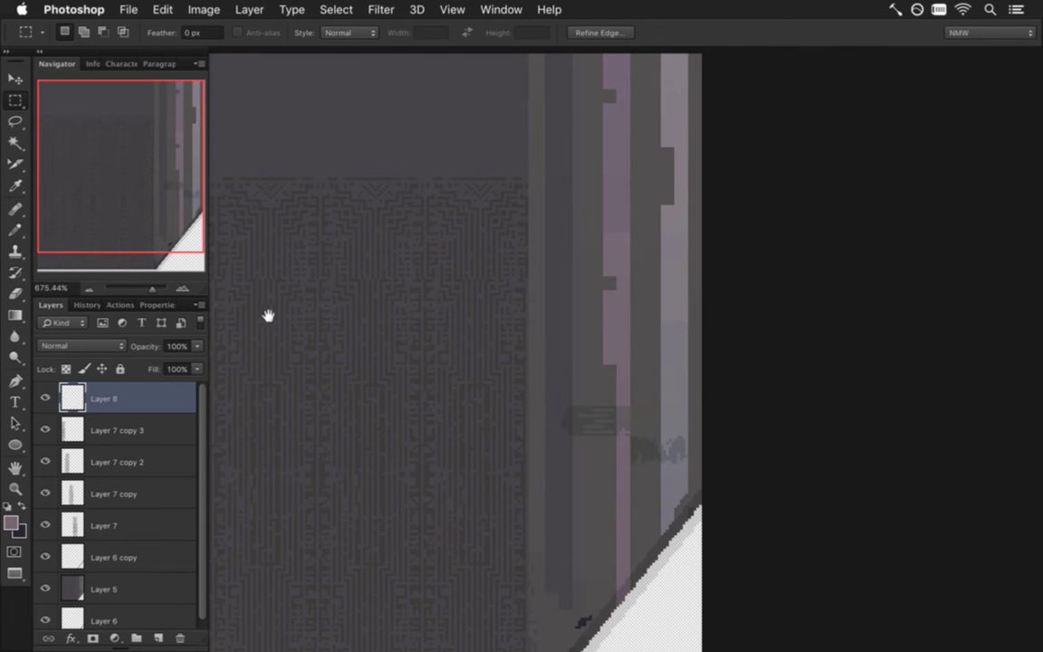
{"action": "left_click_drag", "start_coordinate": [268, 314], "coordinate": [424, 321]}
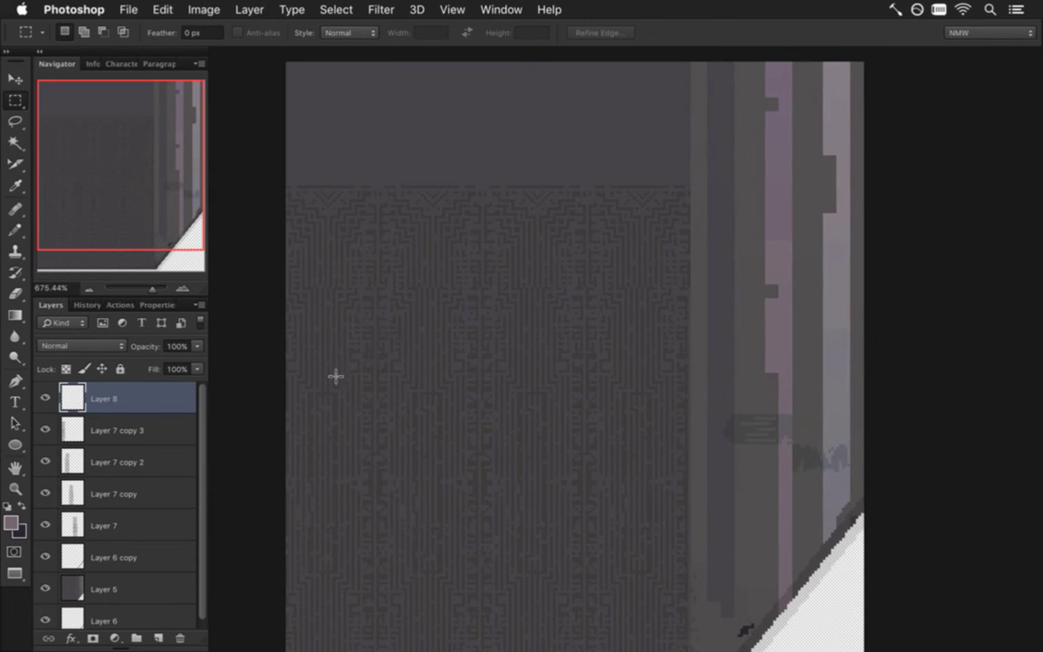
Draw two filled mauve rectangles on Layer 8, stepping down to the right across the patterned wall.
{"action": "key", "text": "b"}
{"action": "left_click_drag", "start_coordinate": [436, 392], "coordinate": [486, 391]}
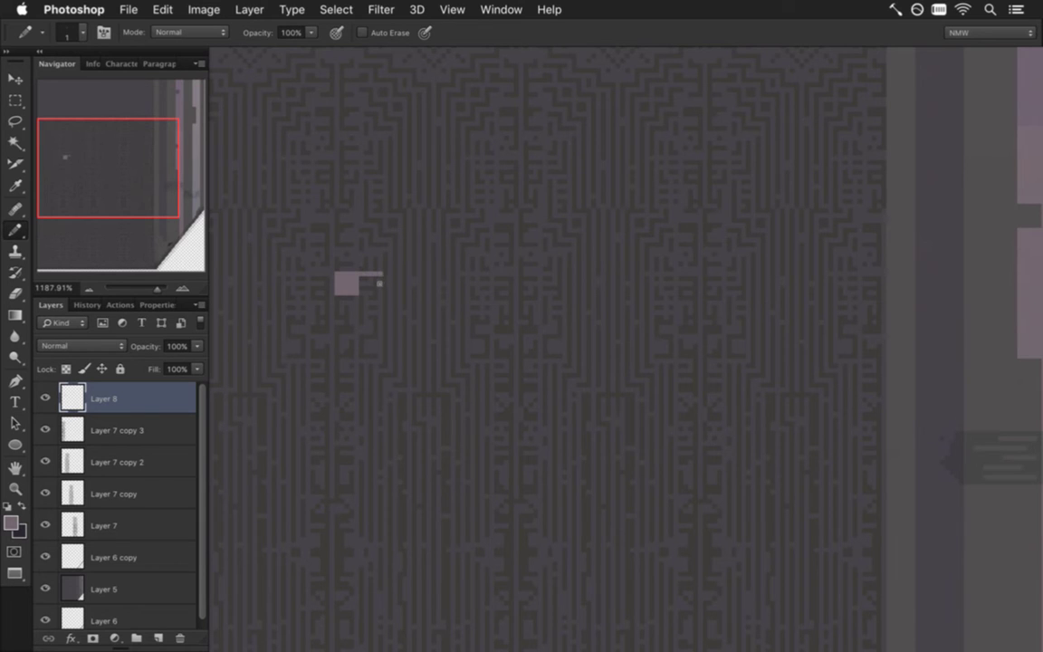
{"action": "mouse_move", "coordinate": [361, 293]}
{"action": "left_mouse_down"}
{"action": "mouse_move", "coordinate": [367, 279]}
{"action": "mouse_move", "coordinate": [367, 289]}
{"action": "left_mouse_up"}
{"action": "left_click_drag", "start_coordinate": [388, 311], "coordinate": [404, 306]}
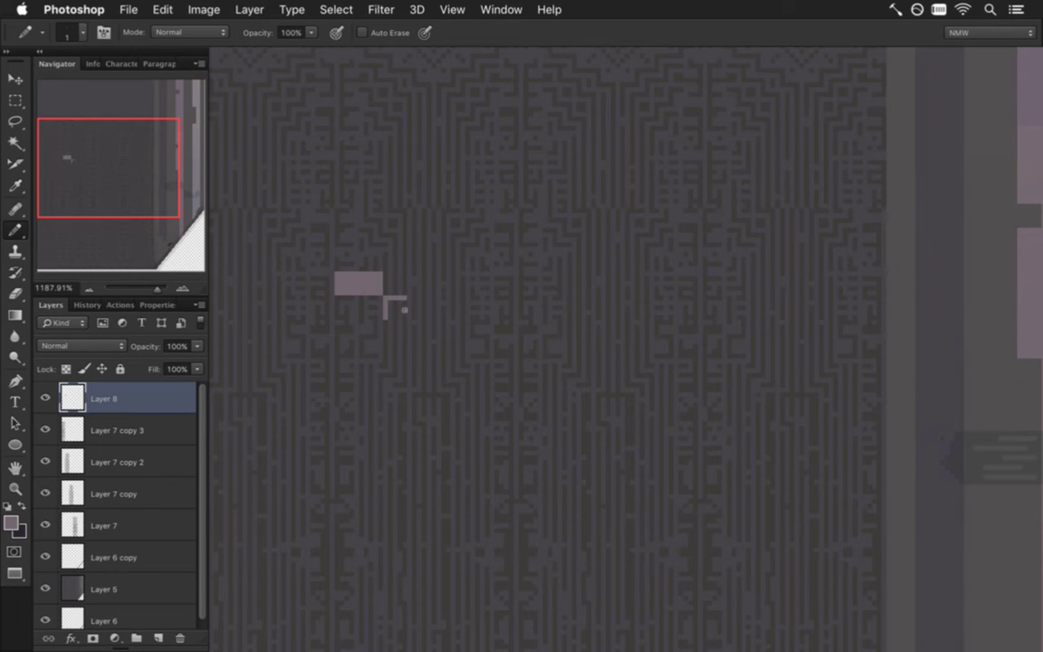
{"action": "left_click", "coordinate": [395, 308]}
{"action": "left_click", "coordinate": [415, 311]}
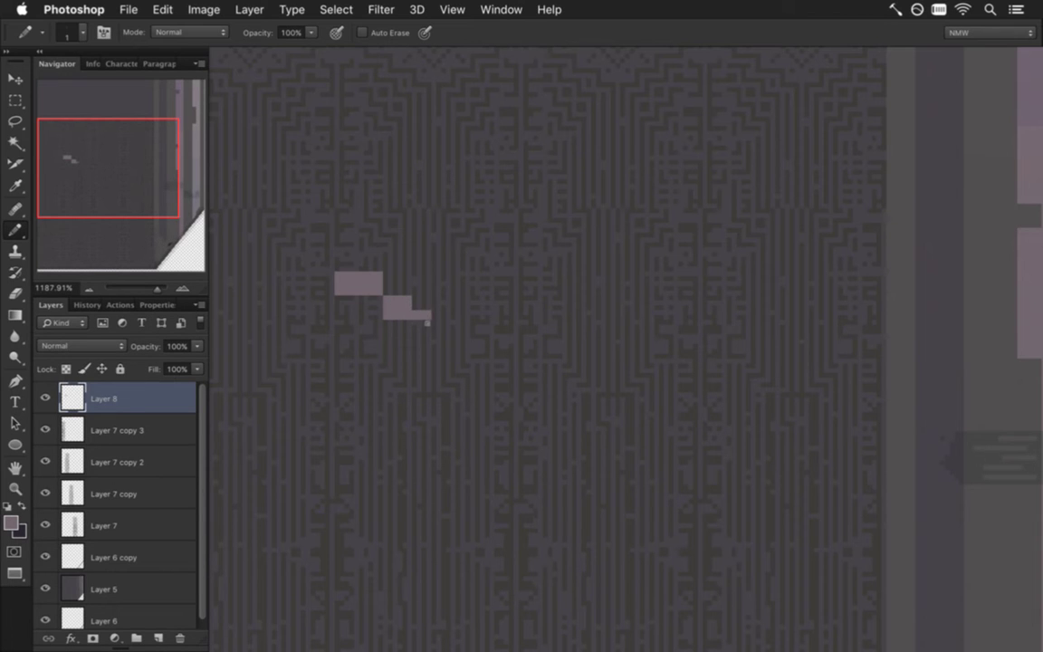
{"action": "left_click", "coordinate": [423, 305]}
{"action": "scroll", "coordinate": [367, 351], "scroll_direction": "down", "scroll_amount": 5}
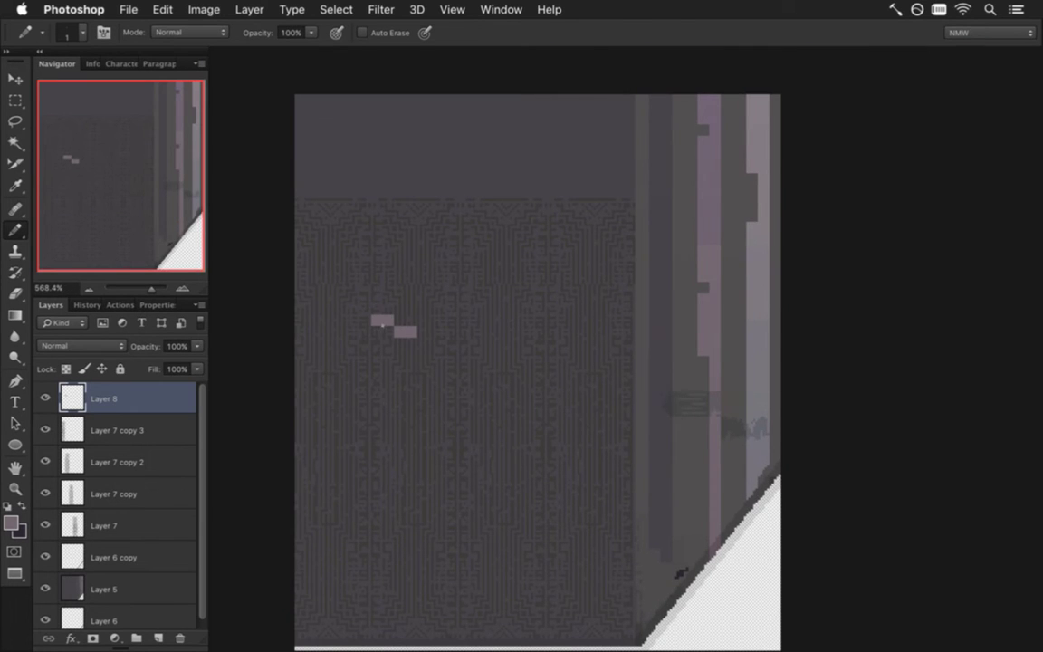
Duplicate the two mauve rectangles and move the copy diagonally down to continue the stepped line.
{"action": "key", "text": "v"}
{"action": "left_click_drag", "start_coordinate": [409, 324], "coordinate": [459, 345]}
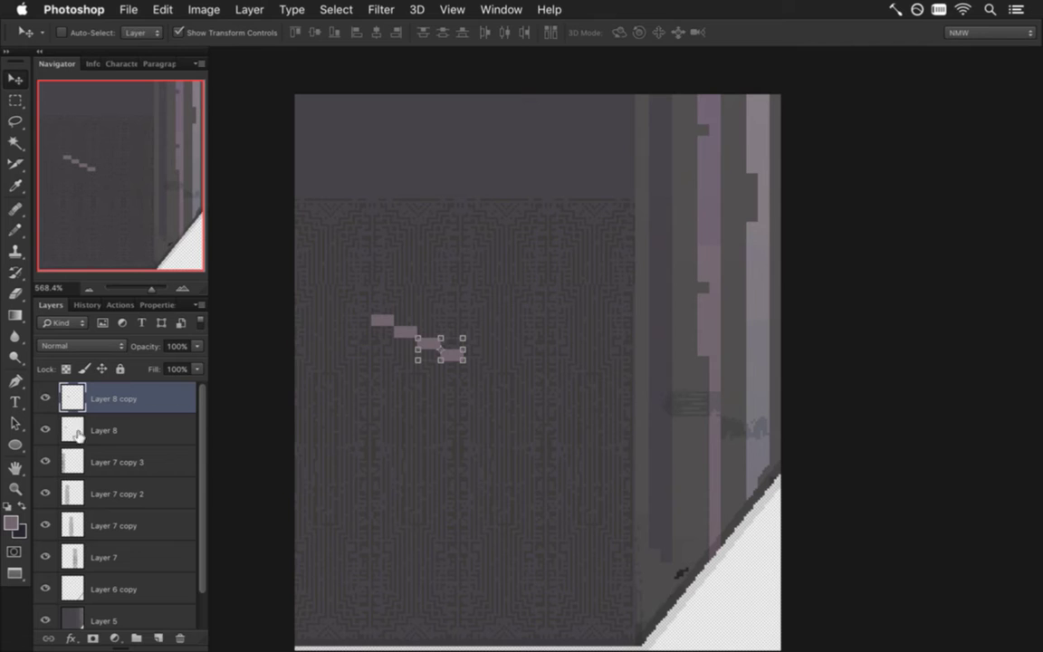
Merge Layer 8 copy with Layer 8 into one stepped-line layer and hide the merged layer.
{"action": "key", "text": "m"}
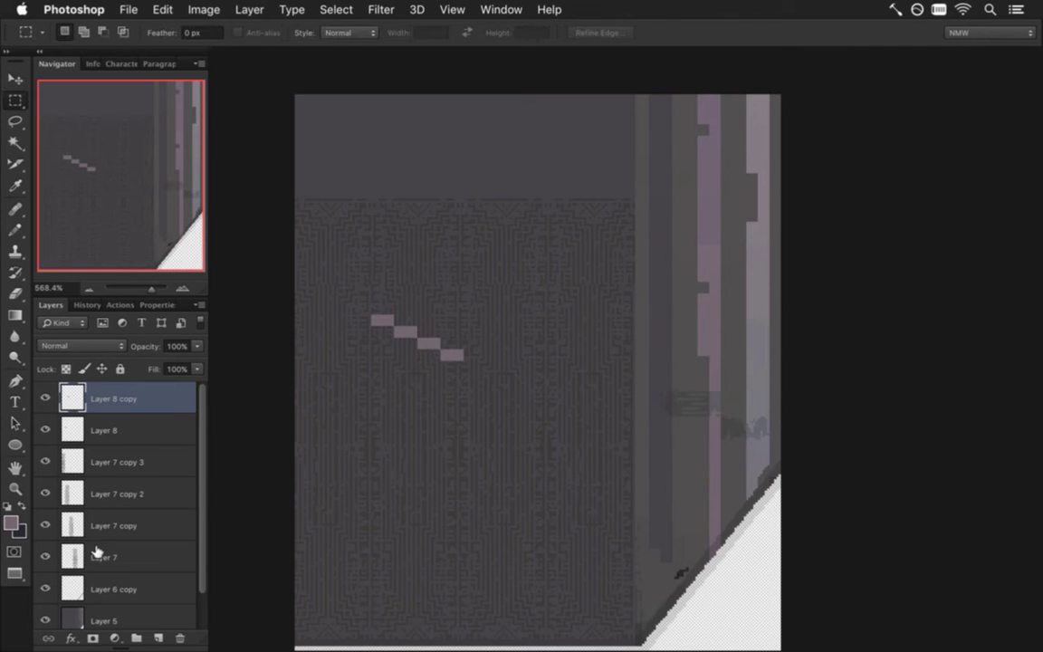
{"action": "left_click", "coordinate": [46, 398]}
{"action": "left_click", "coordinate": [46, 399]}
{"action": "left_click", "coordinate": [161, 429], "text": "shift"}
{"action": "right_click", "coordinate": [164, 429]}
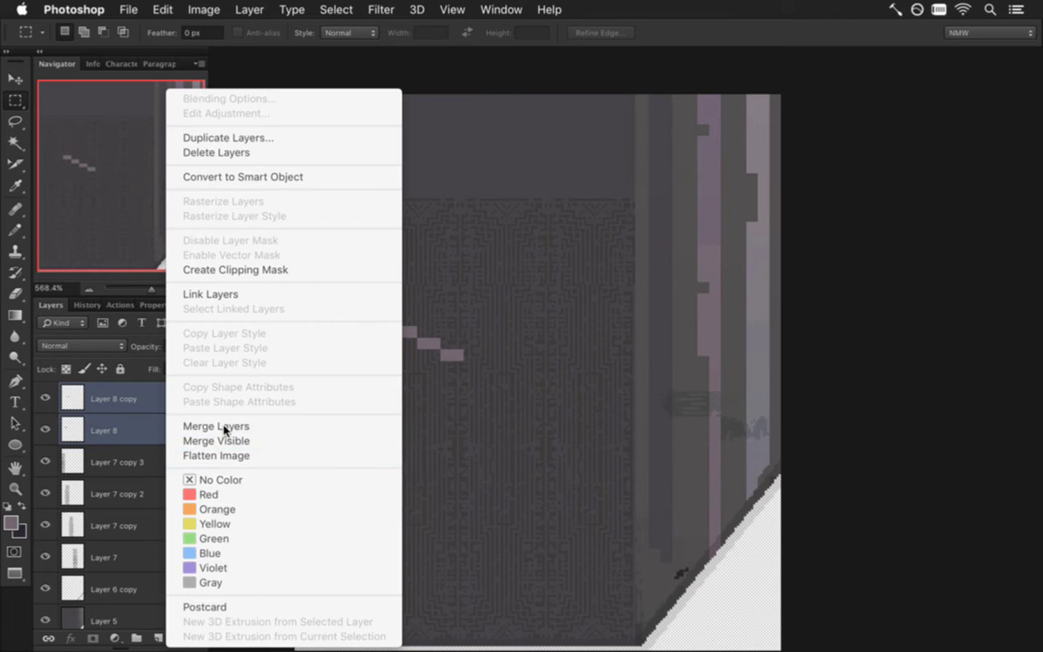
{"action": "left_click", "coordinate": [204, 426]}
{"action": "left_click", "coordinate": [46, 398]}
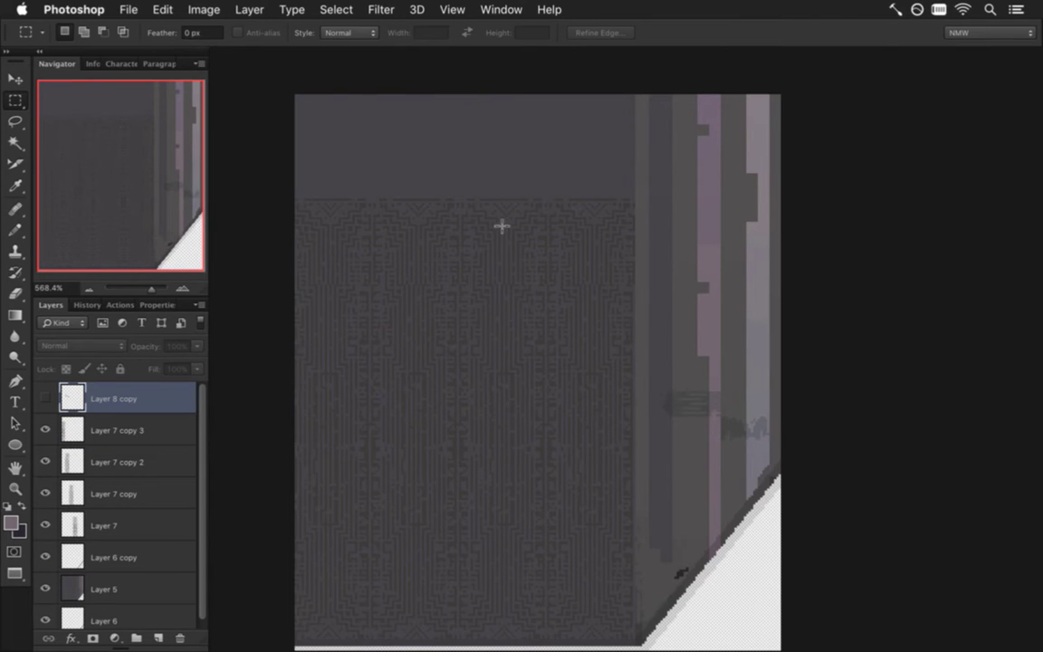
Sample a dark grey from the tower in EkzerraSurface.psd and return to TBossDoorSideL.psd.
{"action": "left_click", "coordinate": [501, 9]}
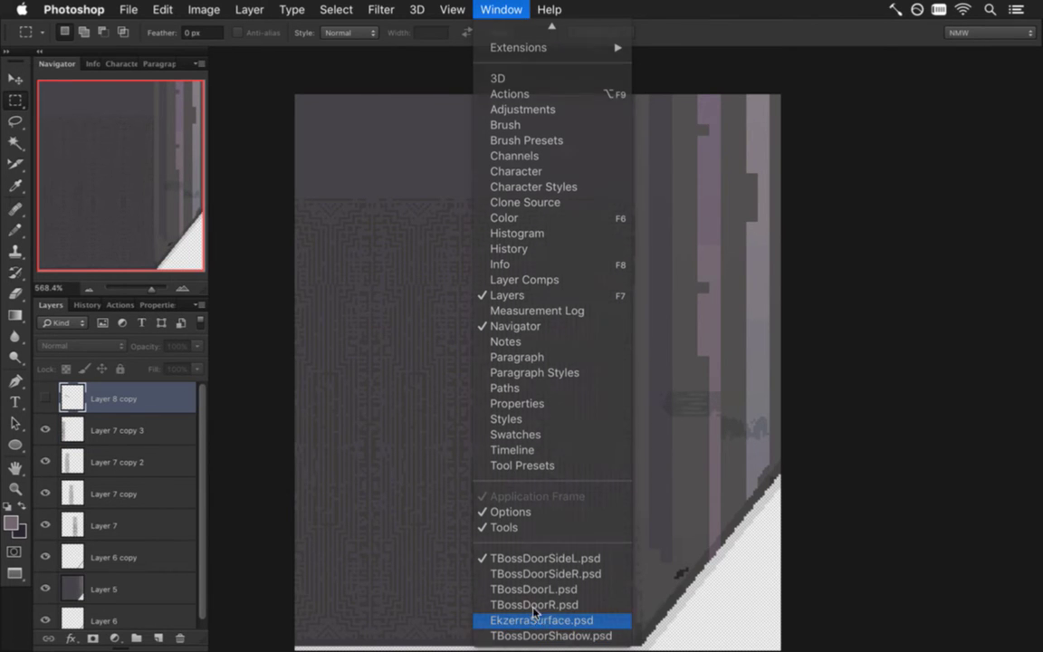
{"action": "left_click", "coordinate": [539, 620]}
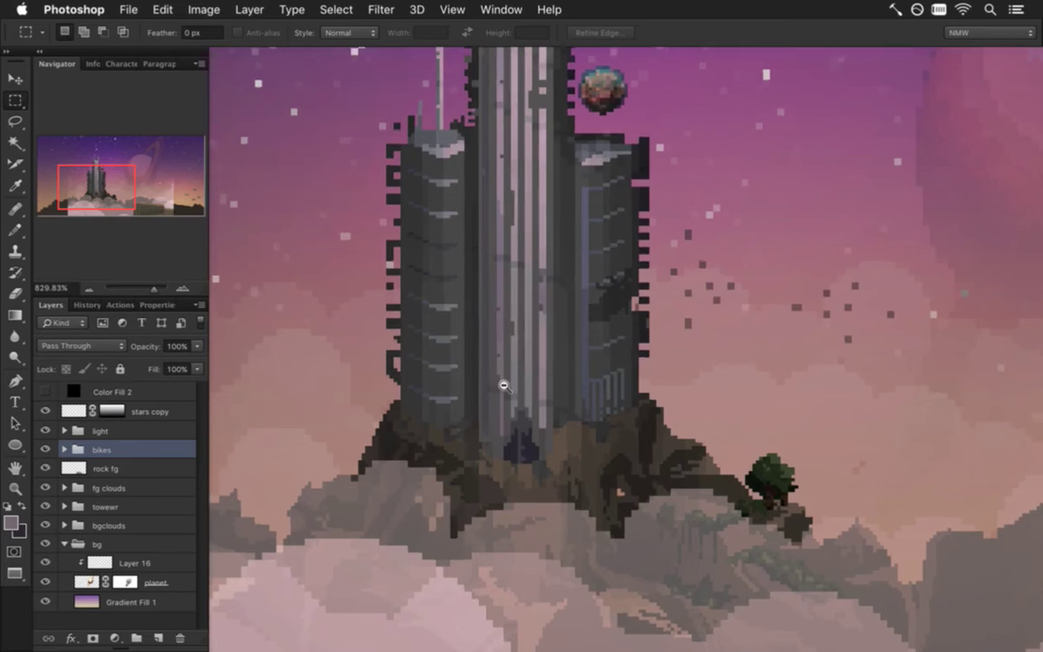
{"action": "scroll", "coordinate": [503, 387], "scroll_direction": "up", "scroll_amount": 5}
{"action": "key", "text": "i"}
{"action": "left_click", "coordinate": [489, 8]}
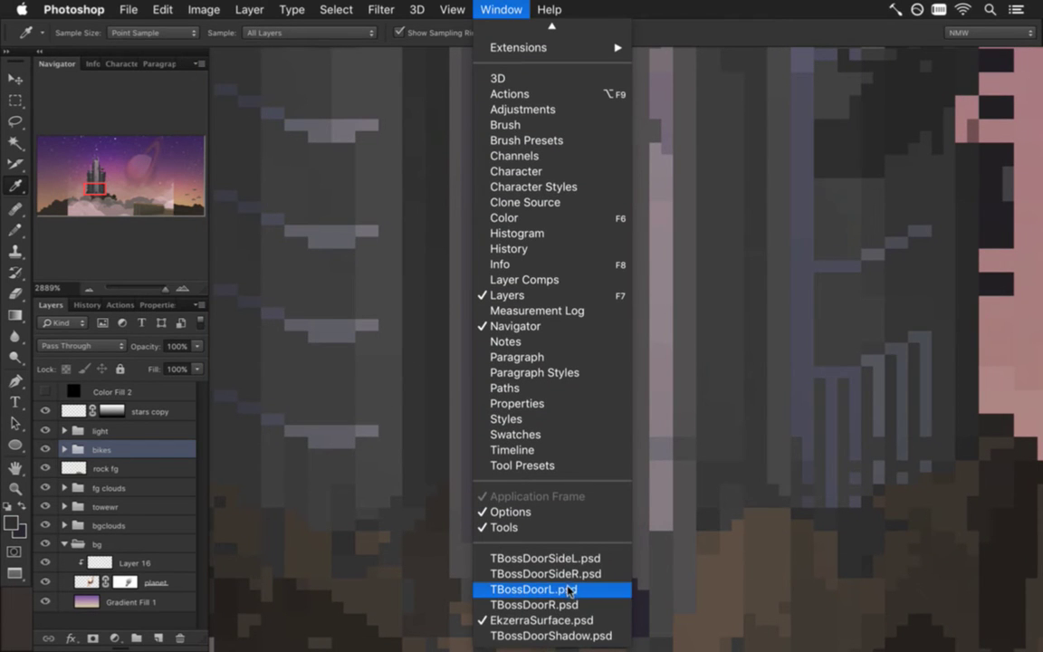
{"action": "left_click", "coordinate": [568, 559]}
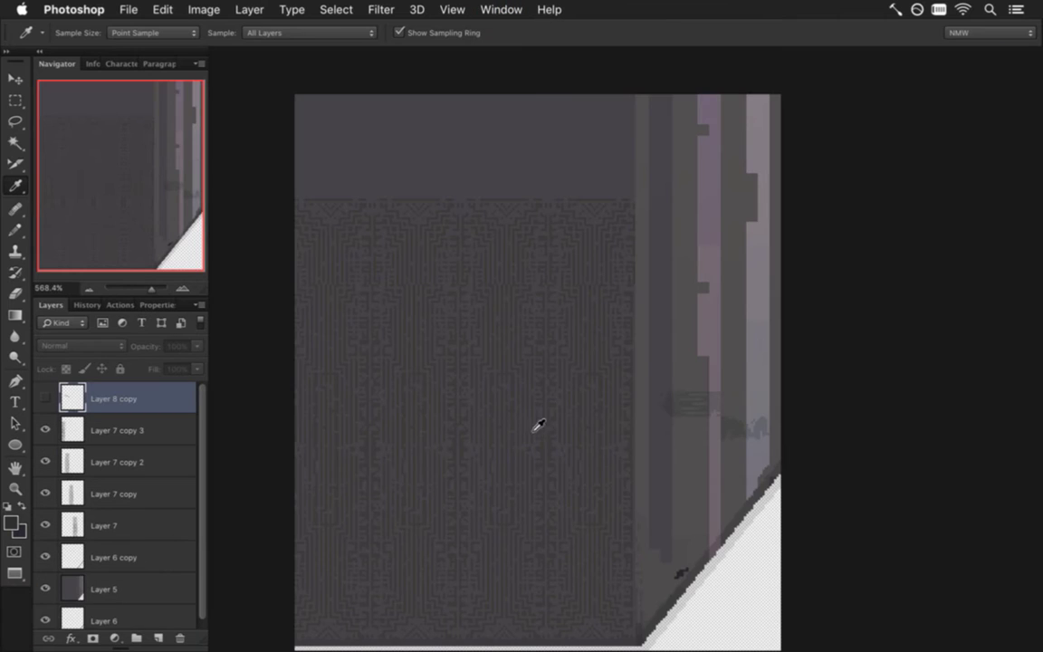
Add a new layer and pencil a full-height dark vertical band where the patterned wall meets the striped side.
{"action": "key", "text": "b"}
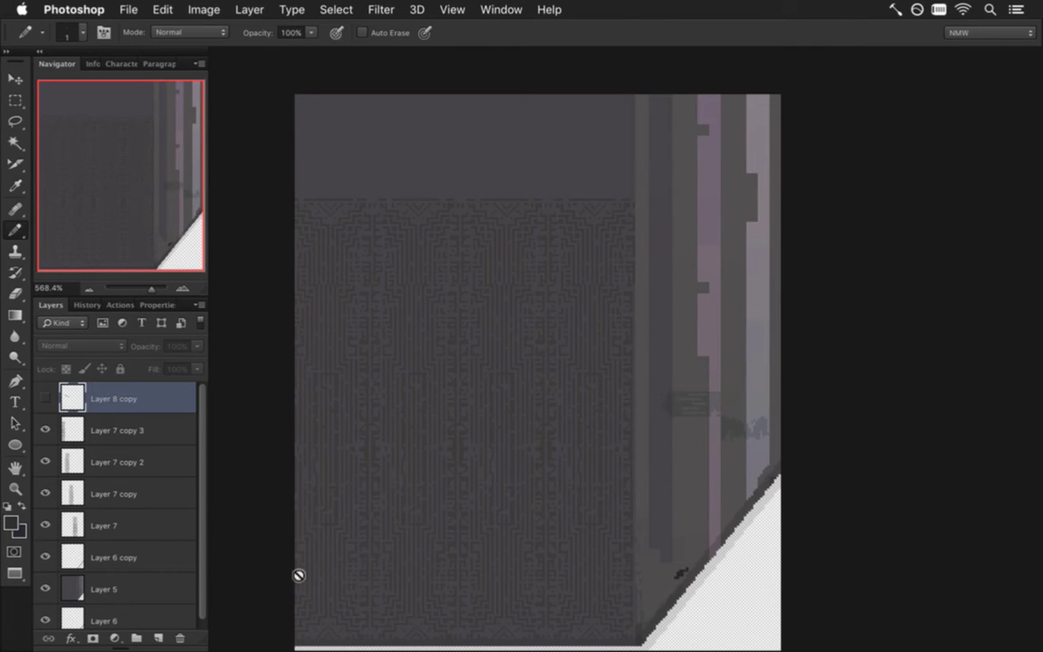
{"action": "left_click", "coordinate": [159, 639]}
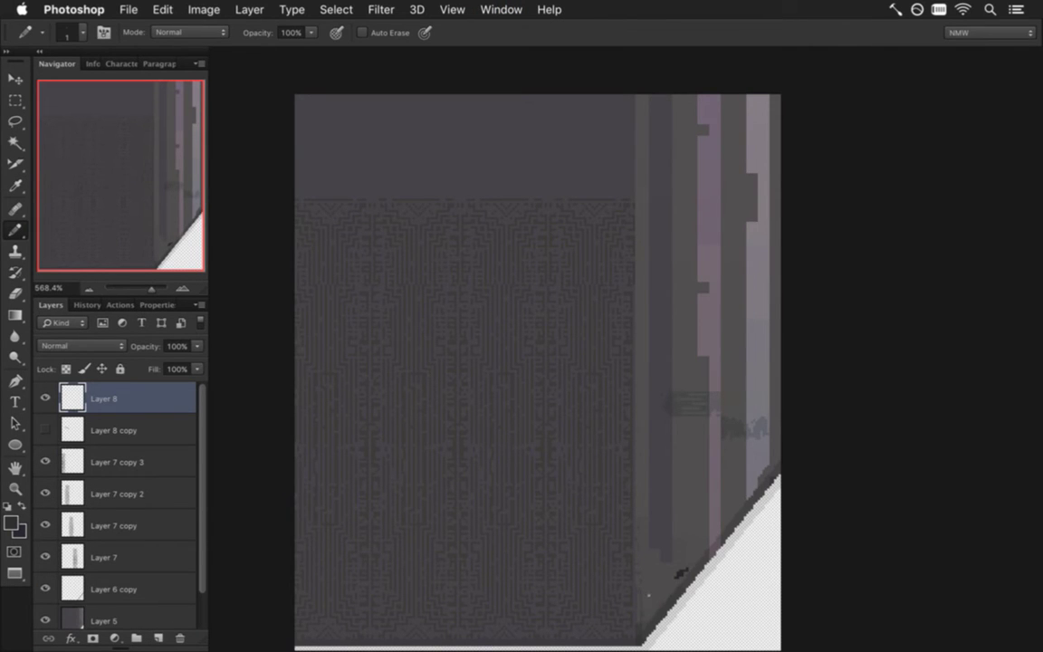
{"action": "scroll", "coordinate": [649, 598], "scroll_direction": "down", "scroll_amount": 3}
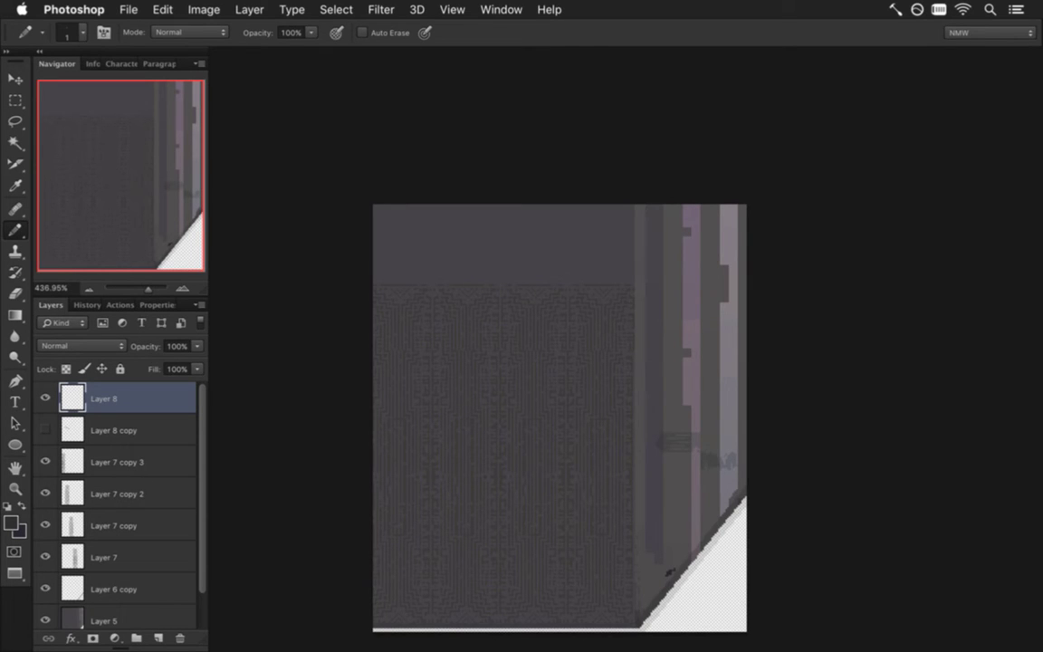
{"action": "scroll", "coordinate": [624, 611], "scroll_direction": "down", "scroll_amount": 5}
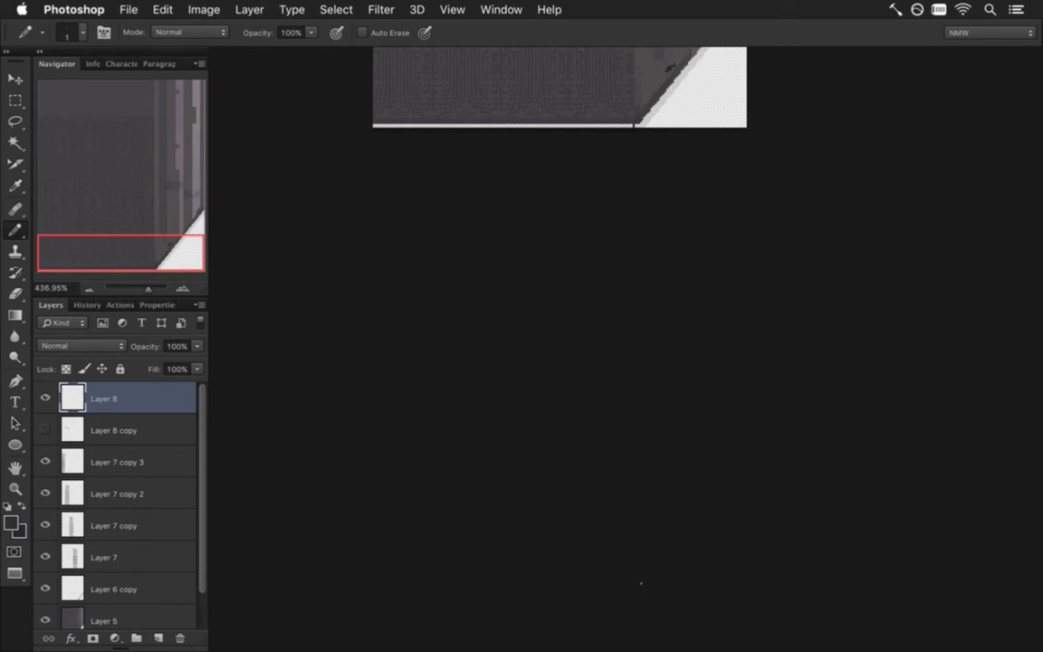
{"action": "left_click_drag", "start_coordinate": [654, 155], "coordinate": [628, 577]}
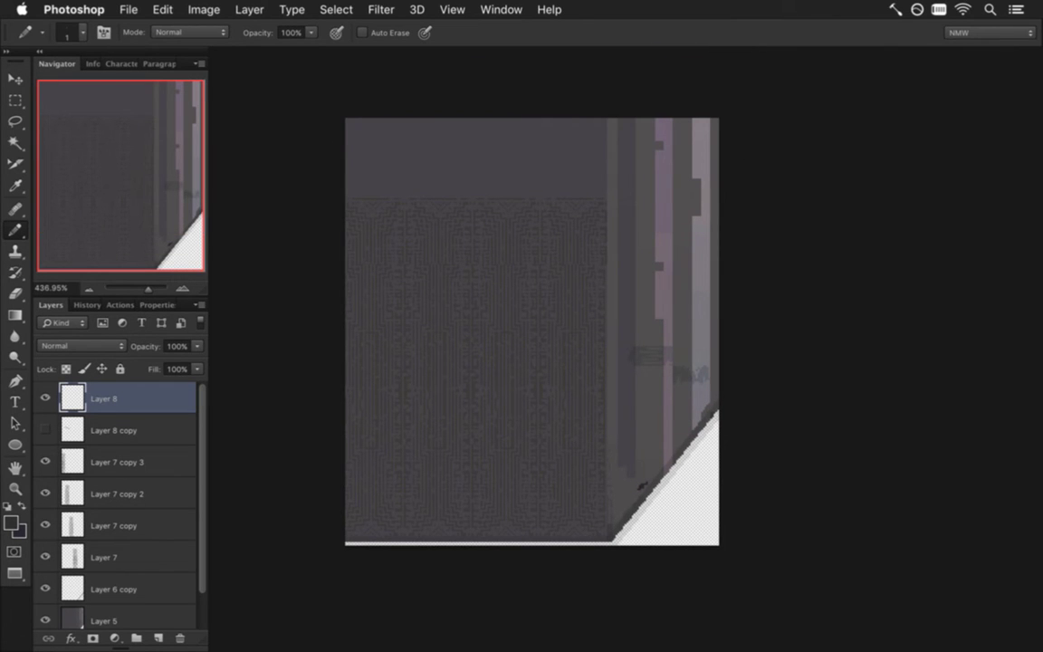
{"action": "left_click_drag", "start_coordinate": [606, 497], "coordinate": [595, 363]}
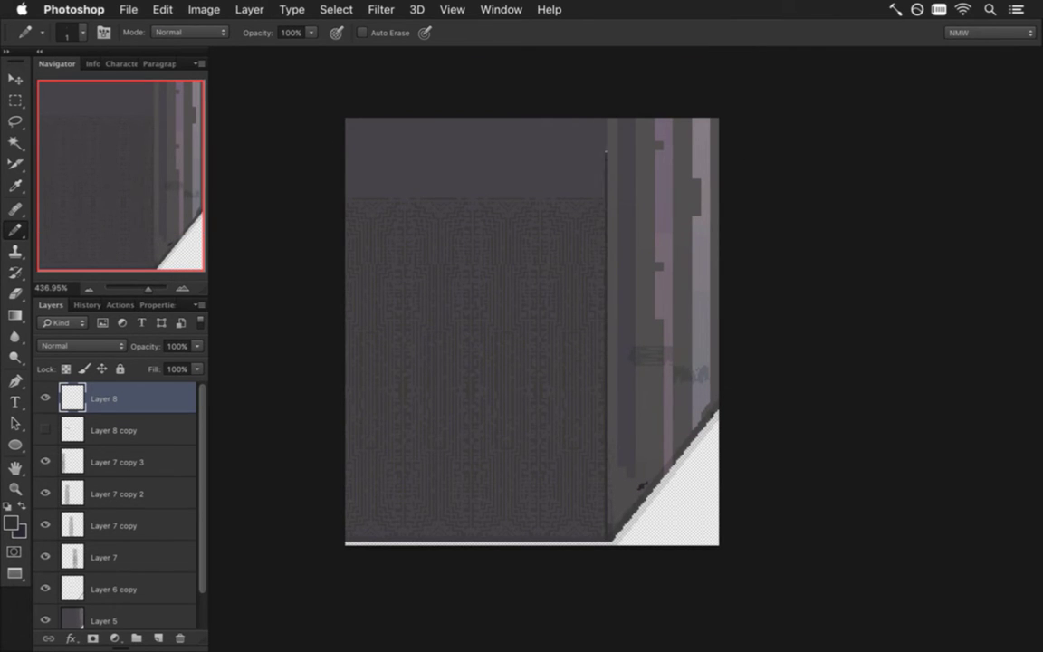
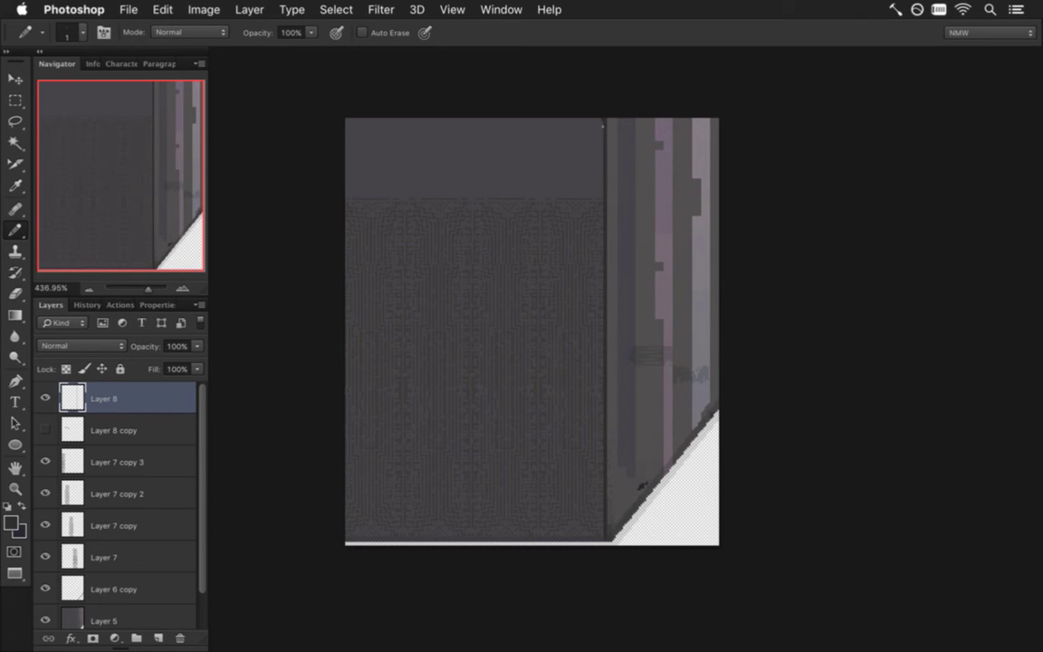
{"action": "left_click_drag", "start_coordinate": [596, 214], "coordinate": [599, 396]}
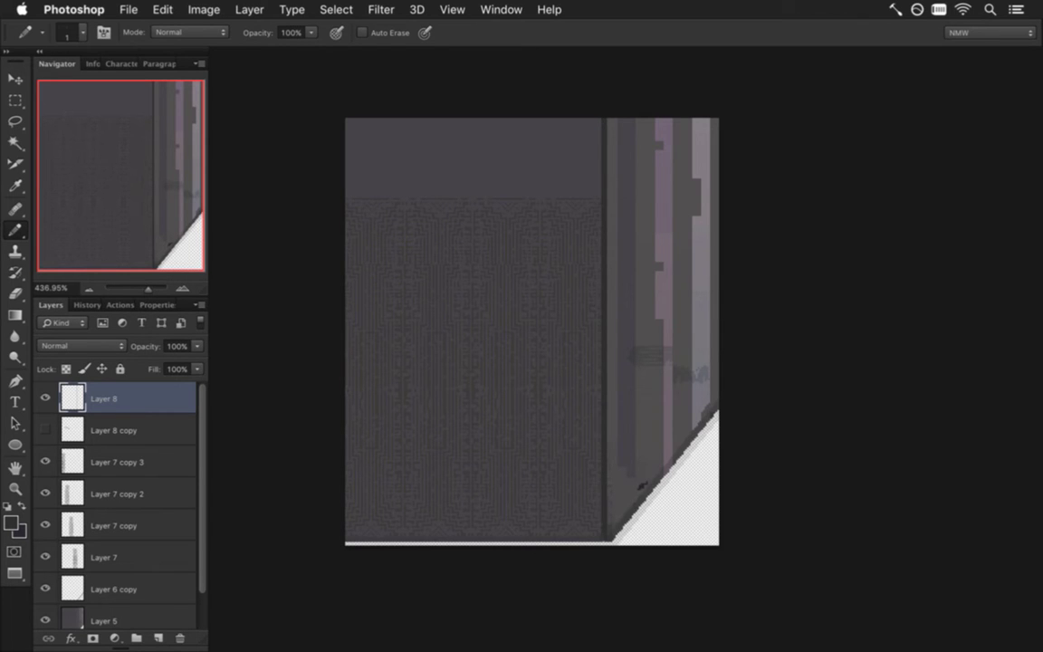
{"action": "left_click", "coordinate": [601, 123], "text": "shift"}
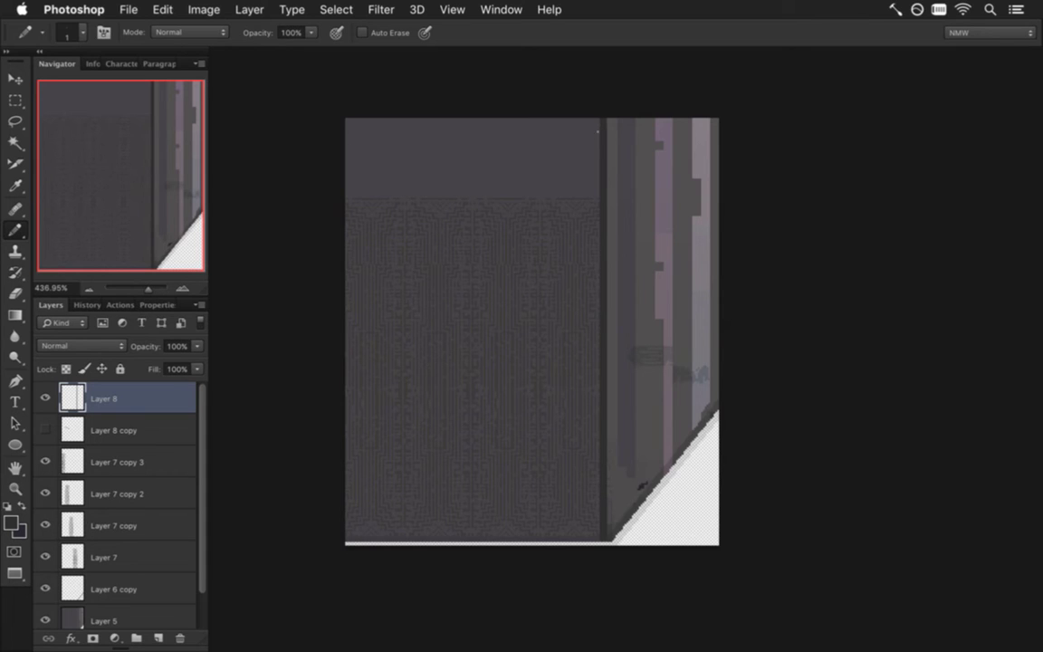
Try widening the dark vertical band with a duplicate placed beside it over the patterned wall, and undo the copy.
{"action": "key", "text": "v"}
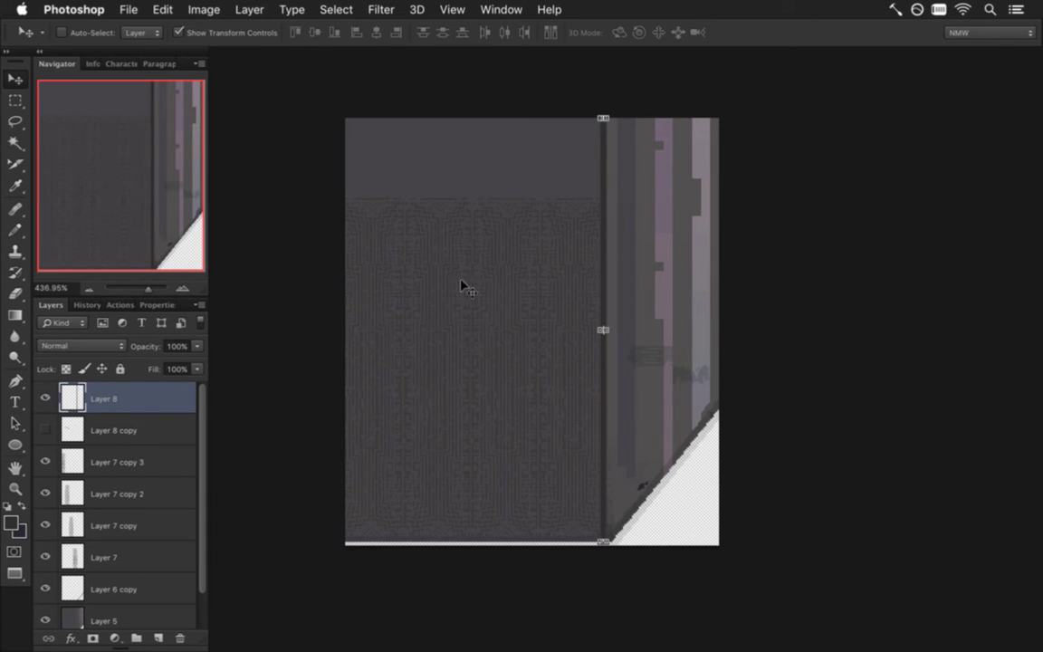
{"action": "left_click_drag", "start_coordinate": [607, 157], "coordinate": [599, 156], "text": "alt"}
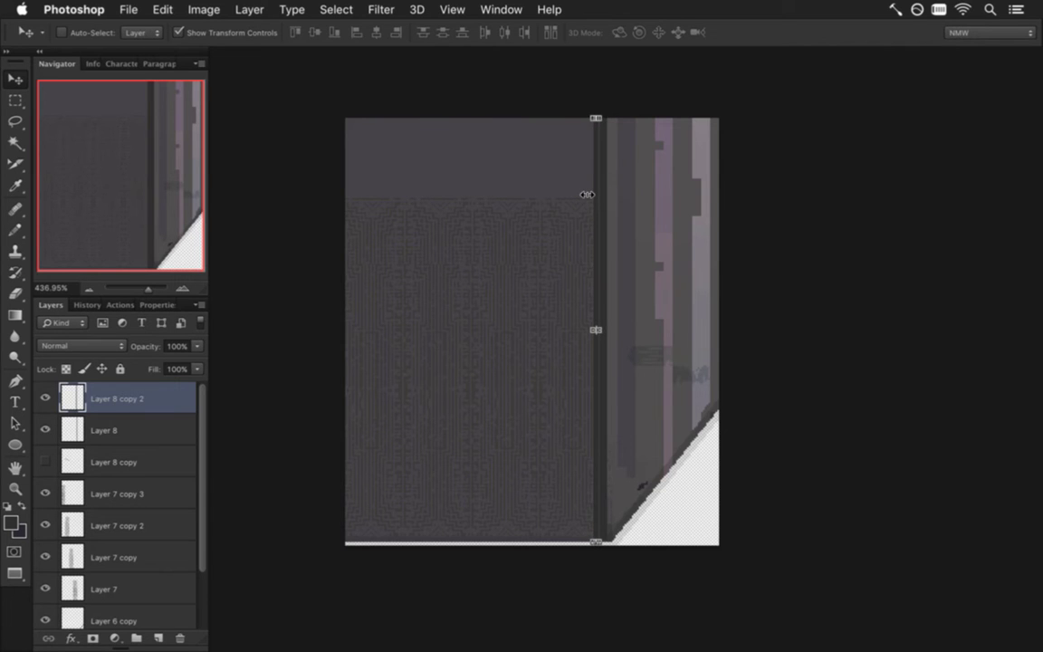
{"action": "key", "text": "super+z"}
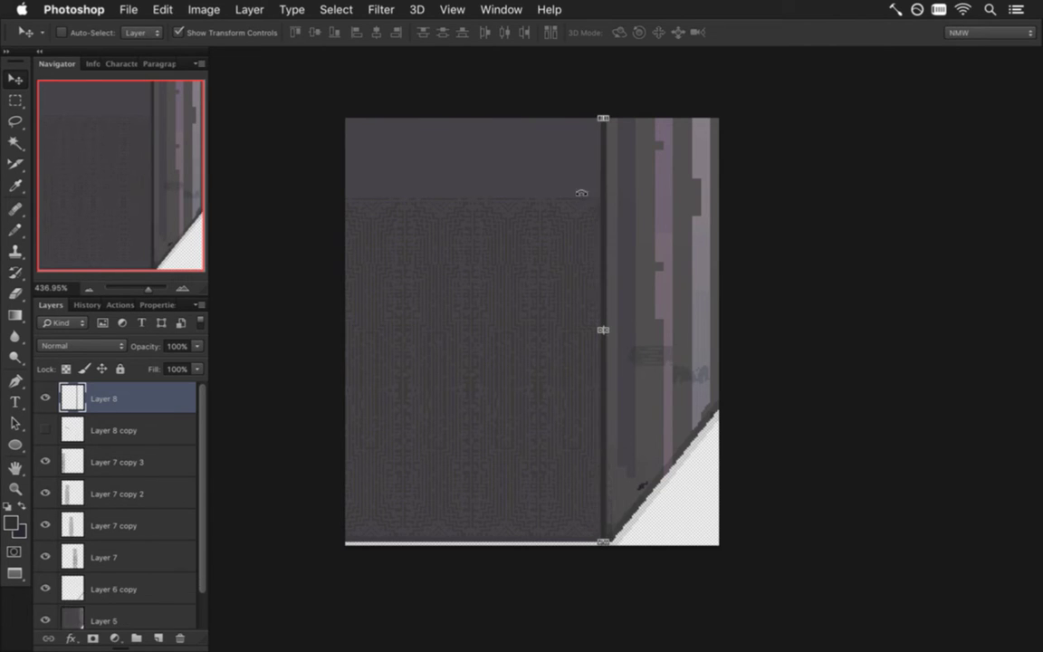
Widen the dark vertical band slightly towards the patterned wall with the Pencil tool on Layer 8.
{"action": "key", "text": "m"}
{"action": "key", "text": "b"}
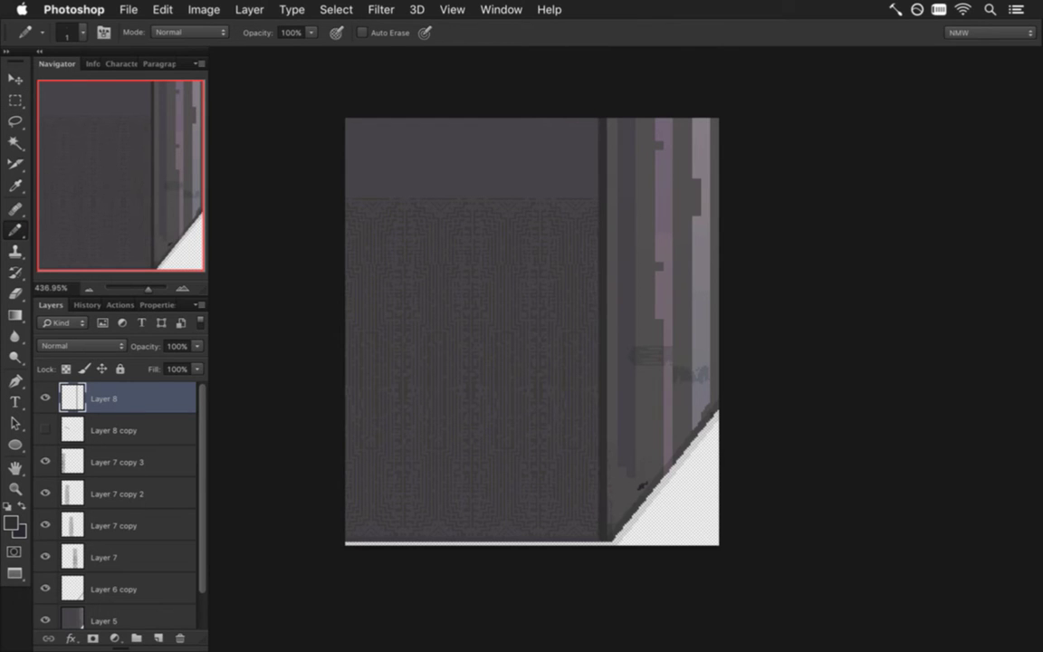
Duplicate the dark vertical edge strip on Layer 8 directly to its left and merge the copy with the original.
{"action": "key", "text": "v"}
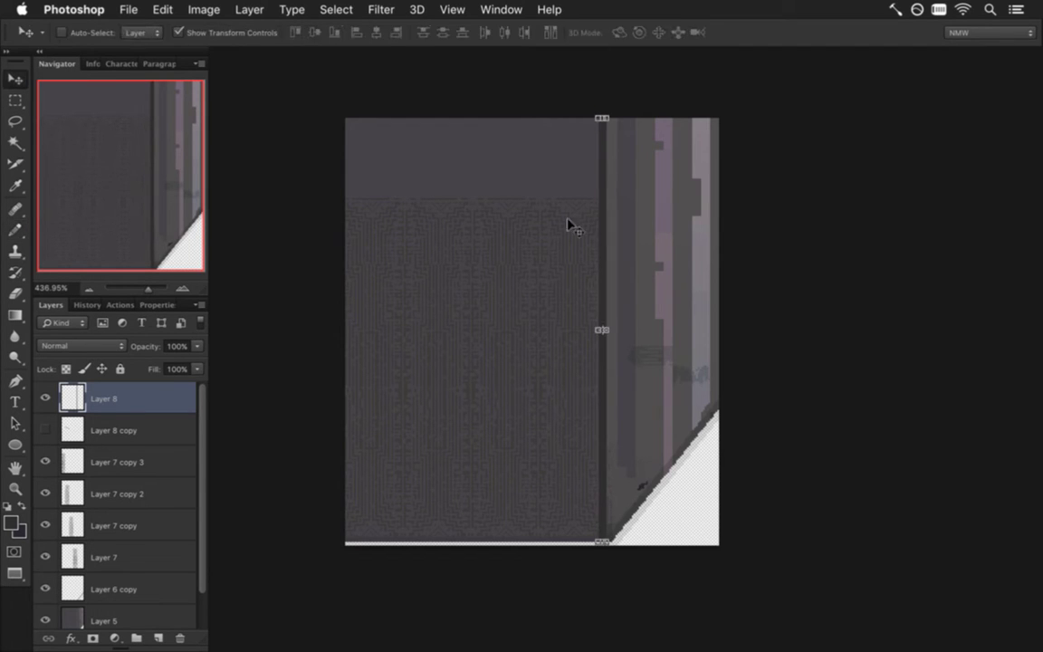
{"action": "left_click_drag", "start_coordinate": [605, 177], "coordinate": [594, 167]}
{"action": "key", "text": "Down"}
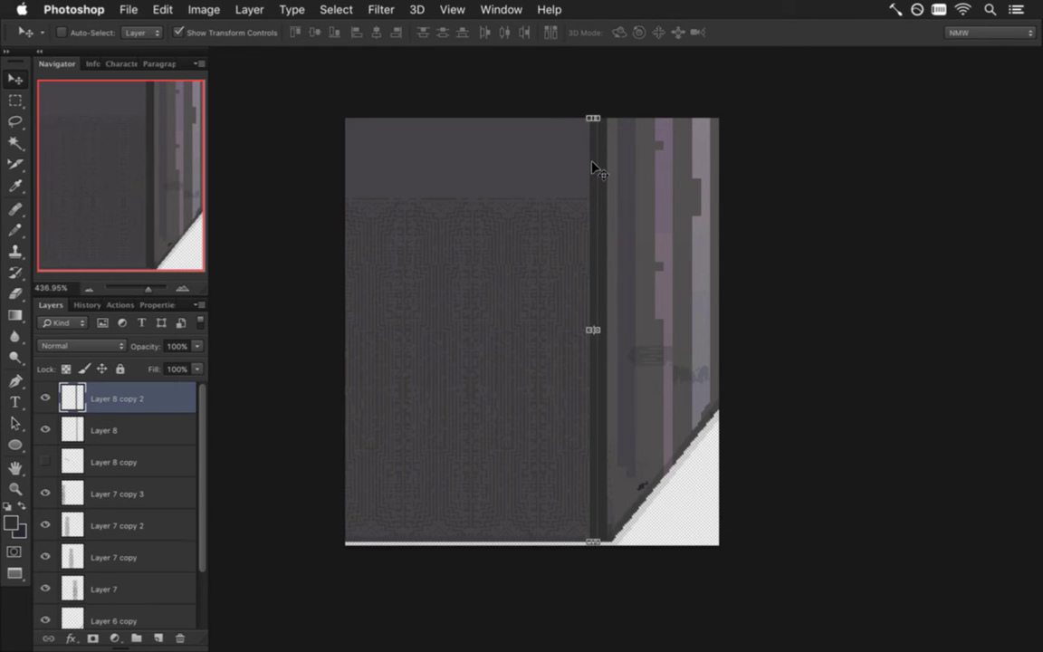
{"action": "key", "text": "m"}
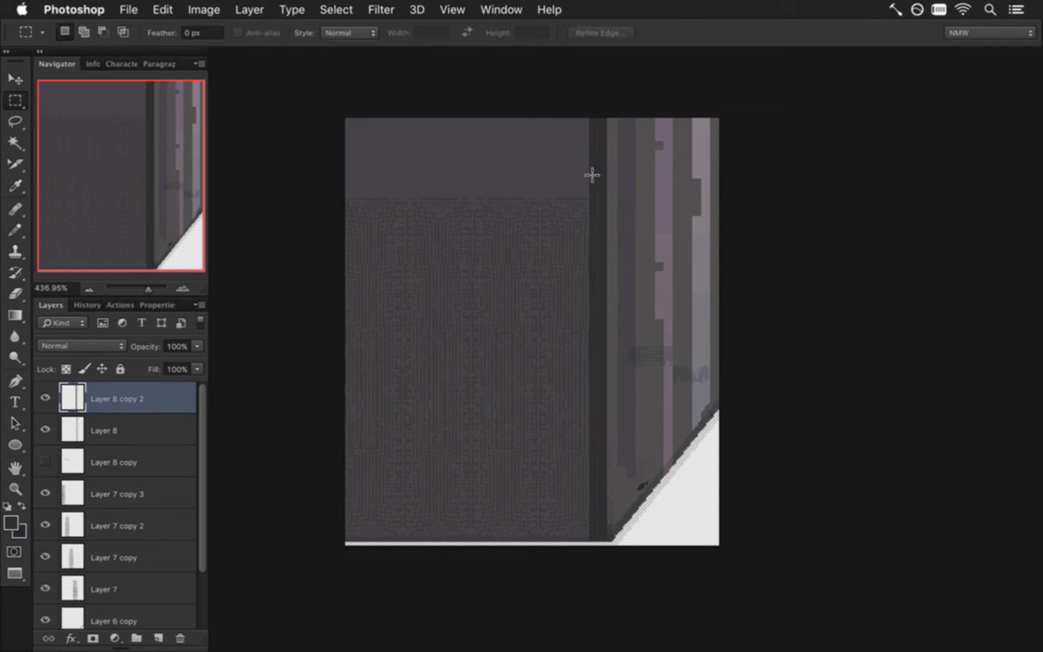
{"action": "left_click", "coordinate": [154, 430], "text": "shift"}
{"action": "right_click", "coordinate": [163, 426]}
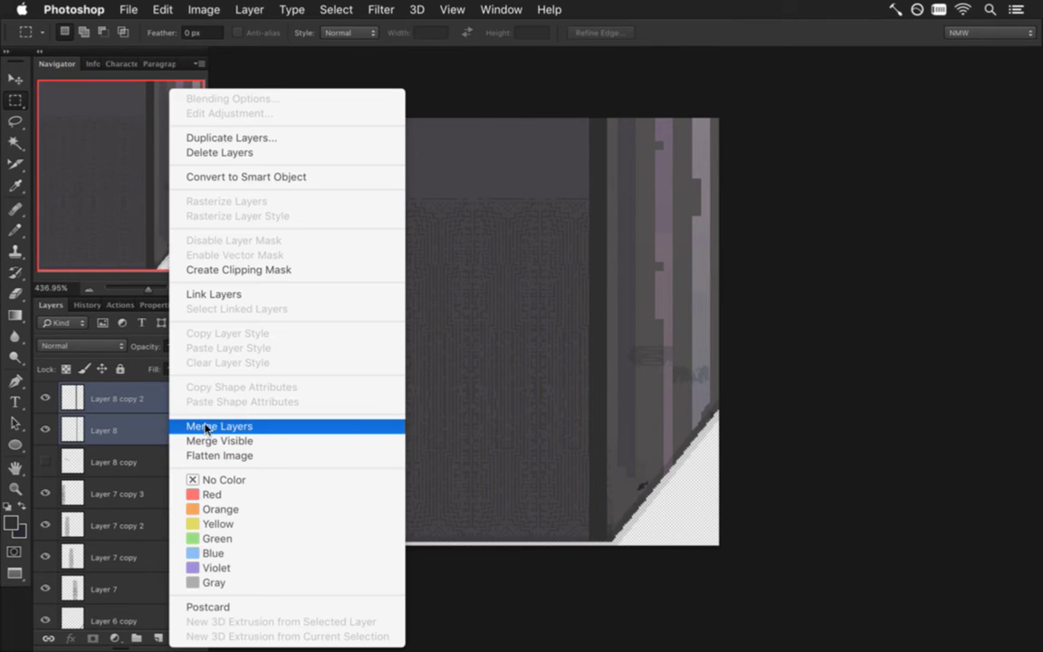
{"action": "left_click", "coordinate": [185, 428]}
Set the merged strip layer's opacity to 80%.
{"action": "left_click", "coordinate": [197, 346]}
{"action": "left_click_drag", "start_coordinate": [198, 361], "coordinate": [182, 363]}
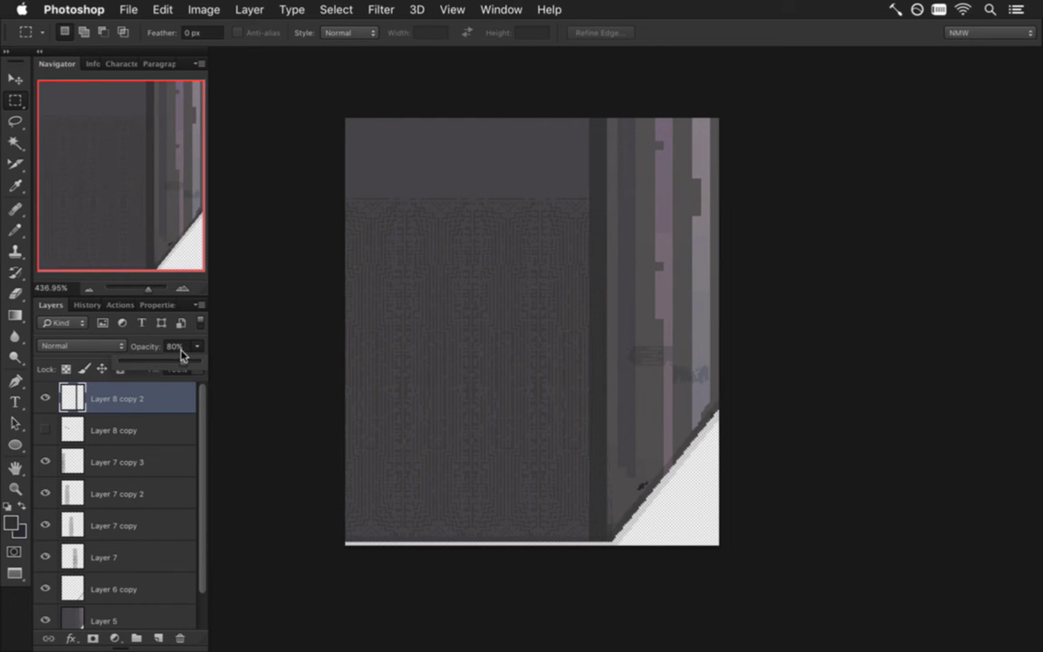
{"action": "key", "text": "Return"}
Raise the second pattern column from the left, on Layer 7 copy 2, clearly above its neighbouring columns.
{"action": "left_click_drag", "start_coordinate": [464, 408], "coordinate": [498, 409]}
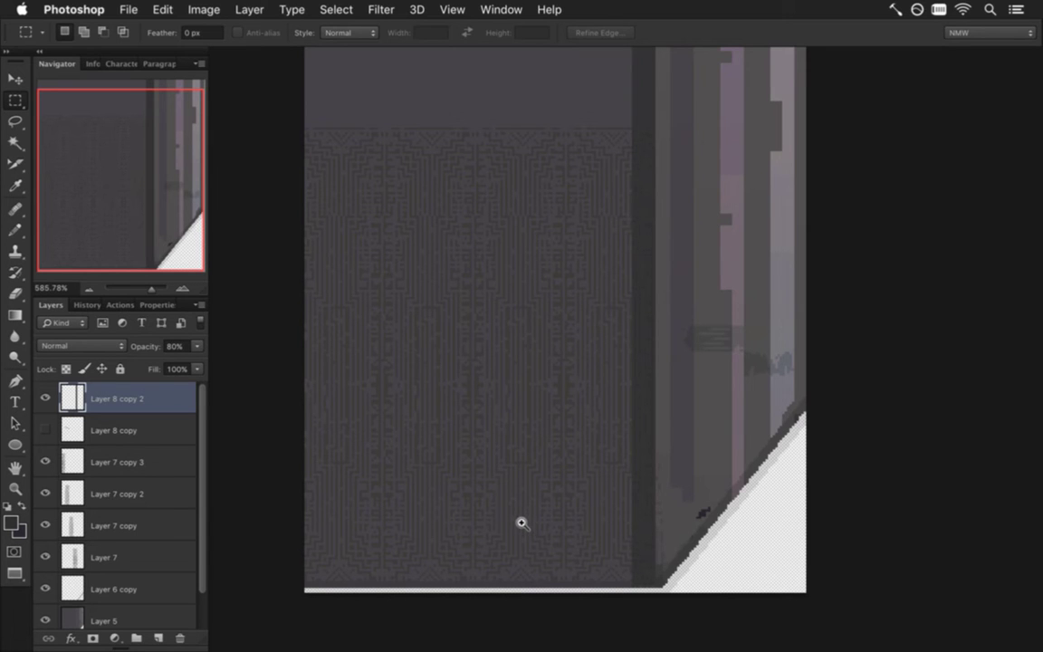
{"action": "left_click", "coordinate": [121, 489]}
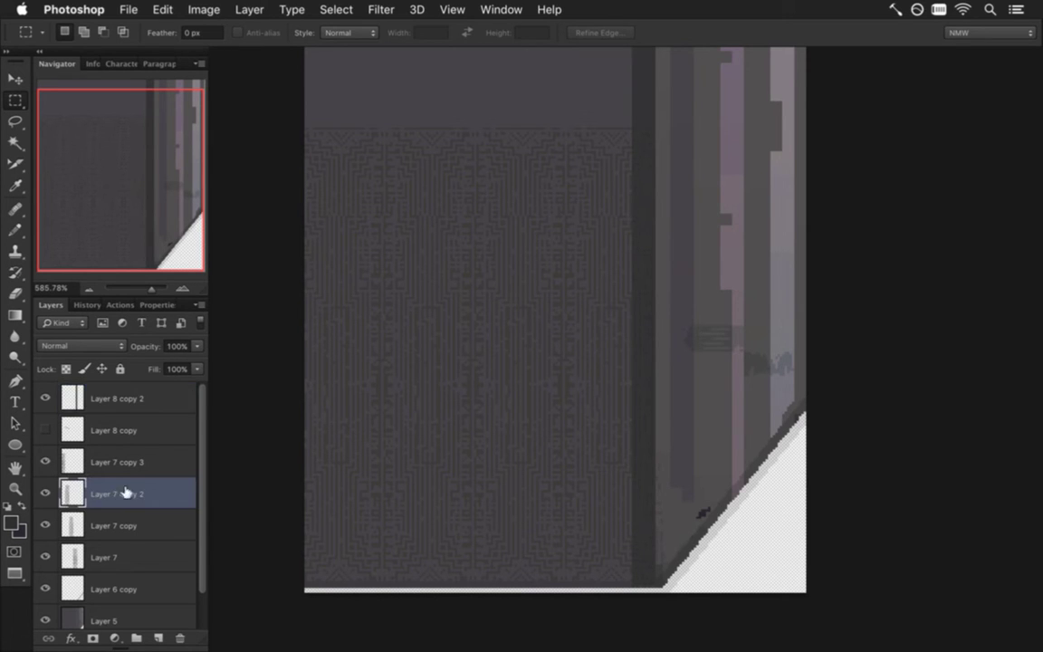
{"action": "key", "text": "v"}
{"action": "key", "text": "Up"}
{"action": "key", "text": "Up"}
{"action": "key", "text": "Up"}
{"action": "key", "text": "Up"}
{"action": "key", "text": "Up"}
{"action": "key", "text": "Up"}
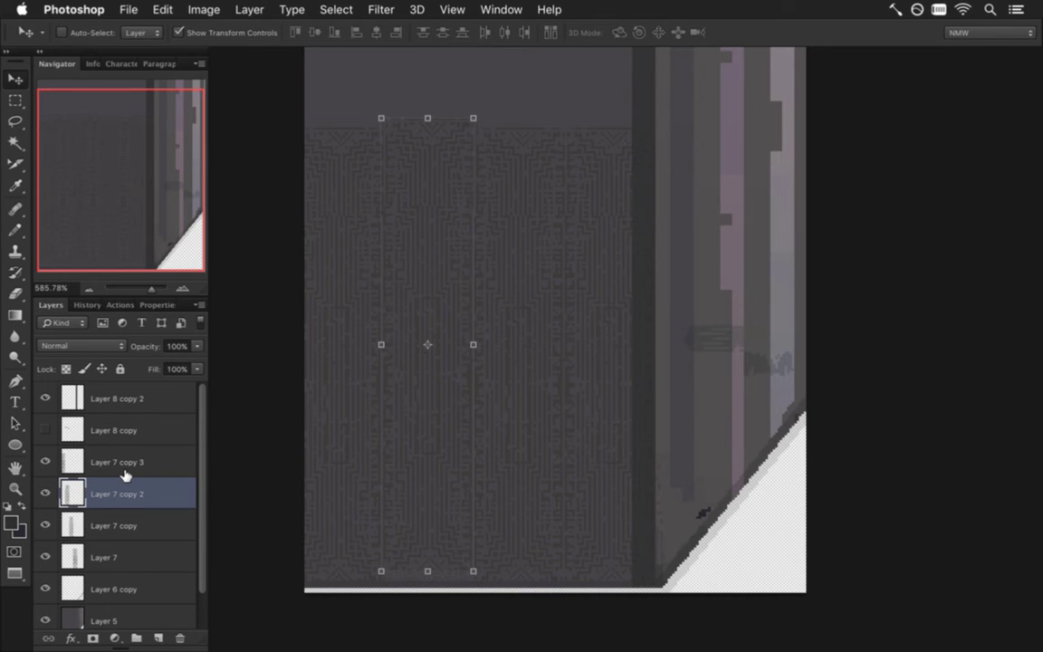
{"action": "key", "text": "Up"}
{"action": "key", "text": "Up"}
{"action": "key", "text": "Up"}
{"action": "key", "text": "Up"}
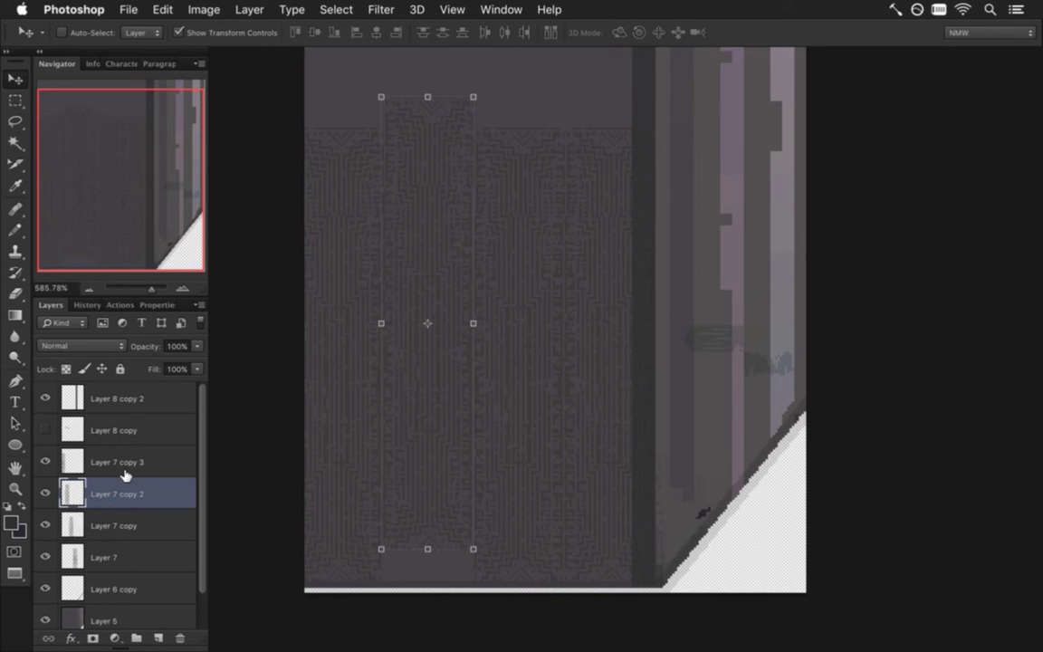
{"action": "key", "text": "Up"}
{"action": "key", "text": "Up"}
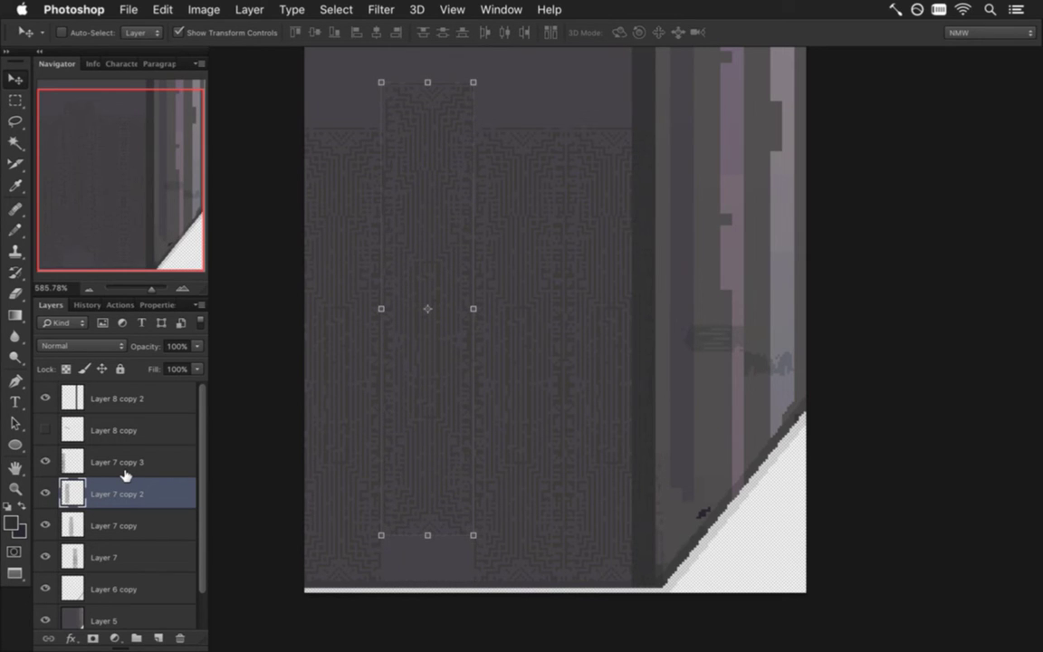
Raise the third pattern column, on Layer 7 copy, to a height midway between the second and fourth columns.
{"action": "left_click", "coordinate": [131, 544]}
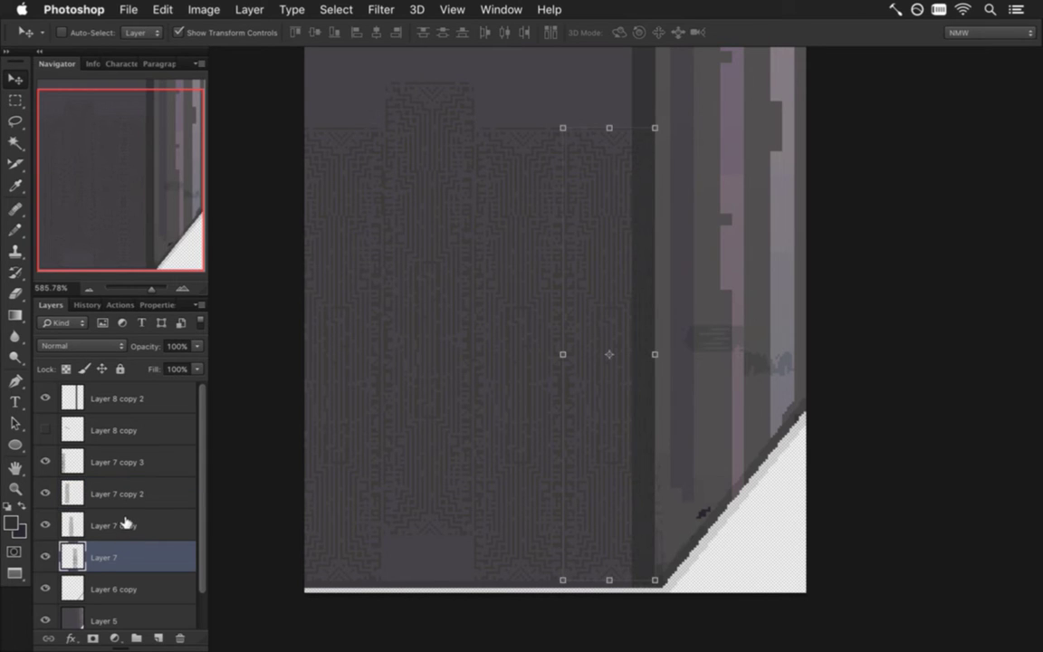
{"action": "left_click", "coordinate": [126, 524]}
{"action": "key", "text": "Up"}
{"action": "key", "text": "Up"}
{"action": "key", "text": "Up"}
{"action": "key", "text": "Up"}
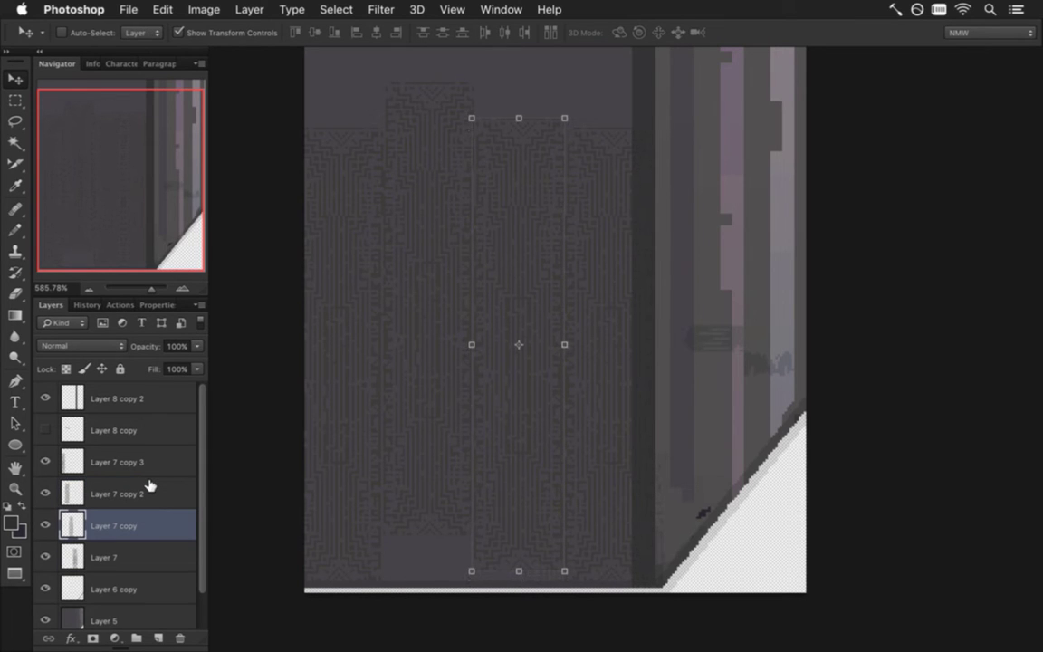
{"action": "key", "text": "Up"}
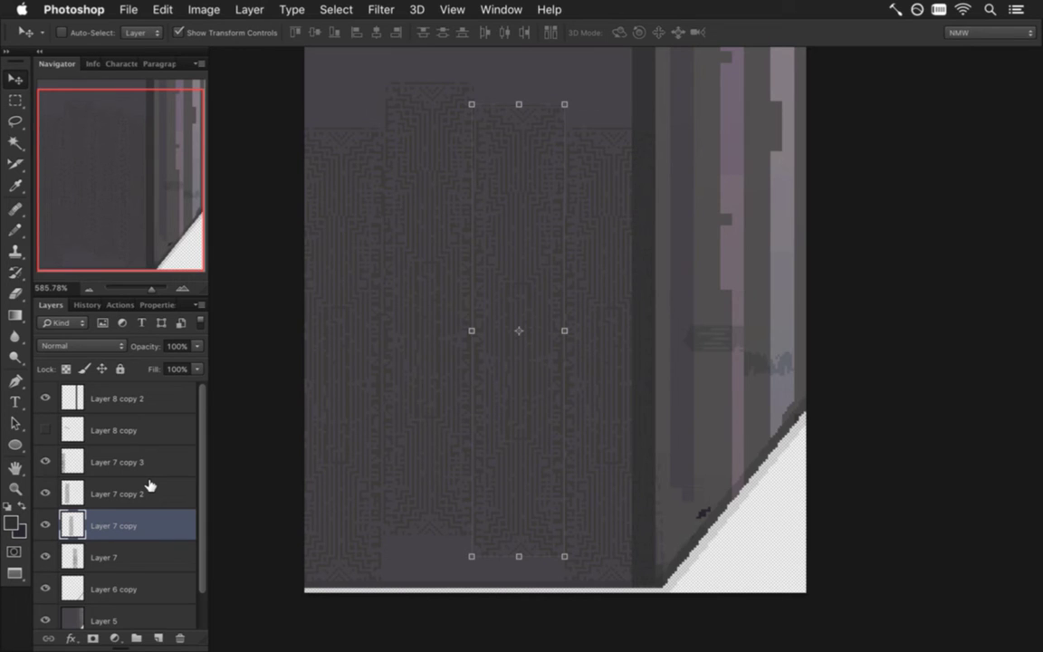
Raise the leftmost pattern column, on Layer 7 copy 3, one step above the second column to continue the staircase.
{"action": "left_click", "coordinate": [121, 460]}
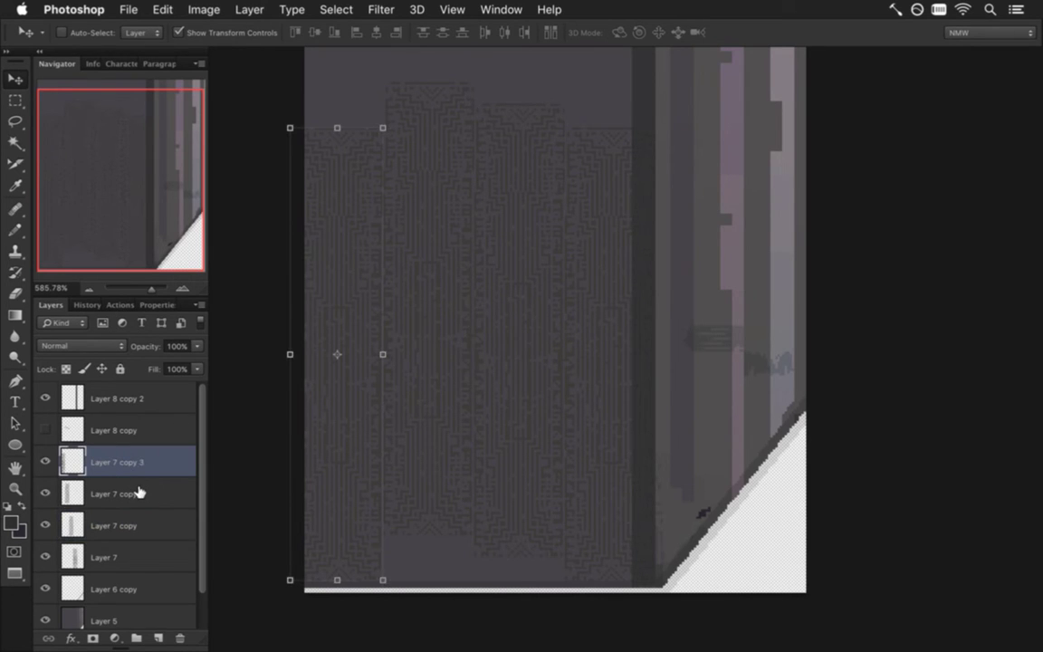
{"action": "key", "text": "Up"}
{"action": "key", "text": "Up"}
{"action": "key", "text": "Up"}
{"action": "key", "text": "Up"}
{"action": "key", "text": "Up"}
{"action": "key", "text": "Up"}
{"action": "key", "text": "Up"}
{"action": "key", "text": "Up"}
{"action": "key", "text": "Up"}
{"action": "key", "text": "Up"}
{"action": "key", "text": "Up"}
{"action": "key", "text": "Up"}
{"action": "key", "text": "Up"}
{"action": "key", "text": "Up"}
{"action": "key", "text": "Up"}
{"action": "key", "text": "Up"}
{"action": "key", "text": "Up"}
{"action": "key", "text": "Up"}
{"action": "key", "text": "Up"}
{"action": "key", "text": "Up"}
{"action": "key", "text": "Up"}
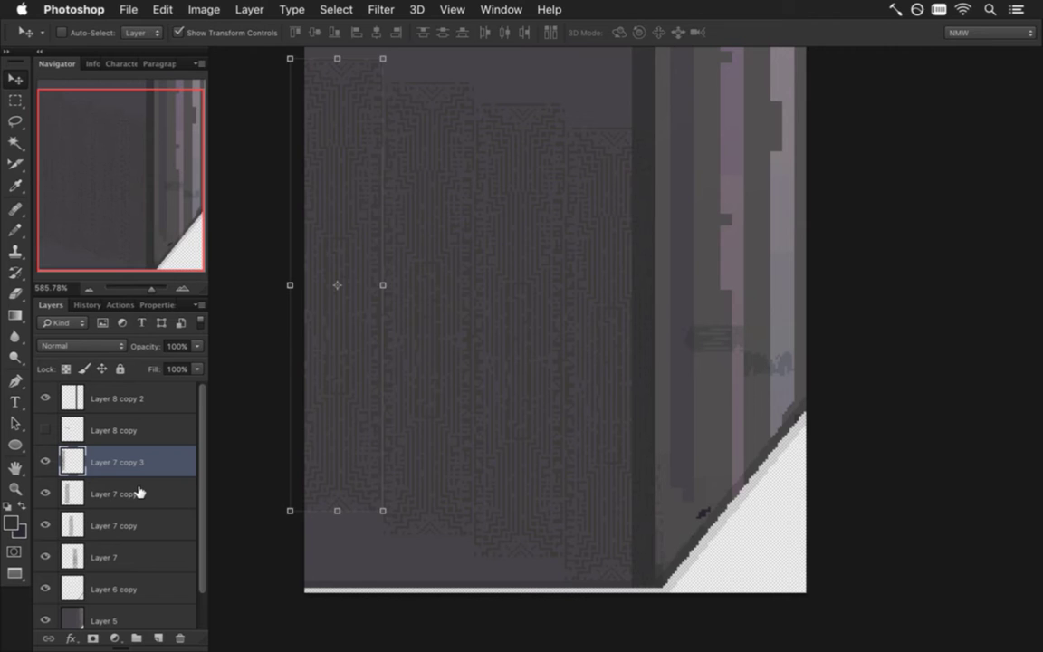
Merge the four pattern column layers, from Layer 7 copy 3 down to Layer 7, into one layer.
{"action": "key", "text": "m"}
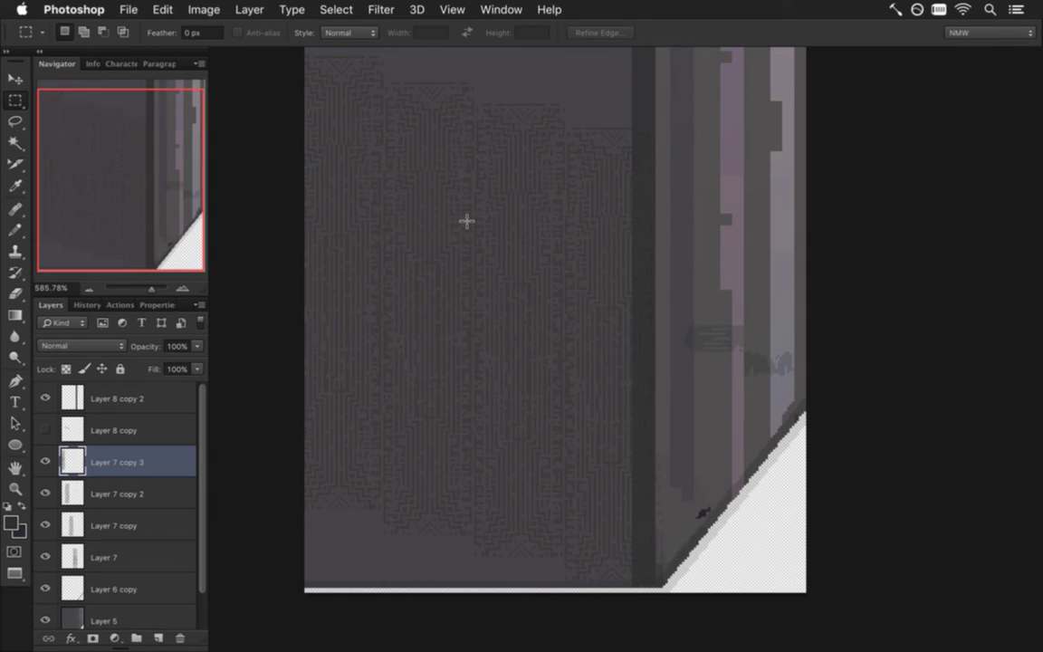
{"action": "left_click", "coordinate": [167, 561], "text": "shift"}
{"action": "right_click", "coordinate": [167, 562]}
{"action": "left_click", "coordinate": [239, 426]}
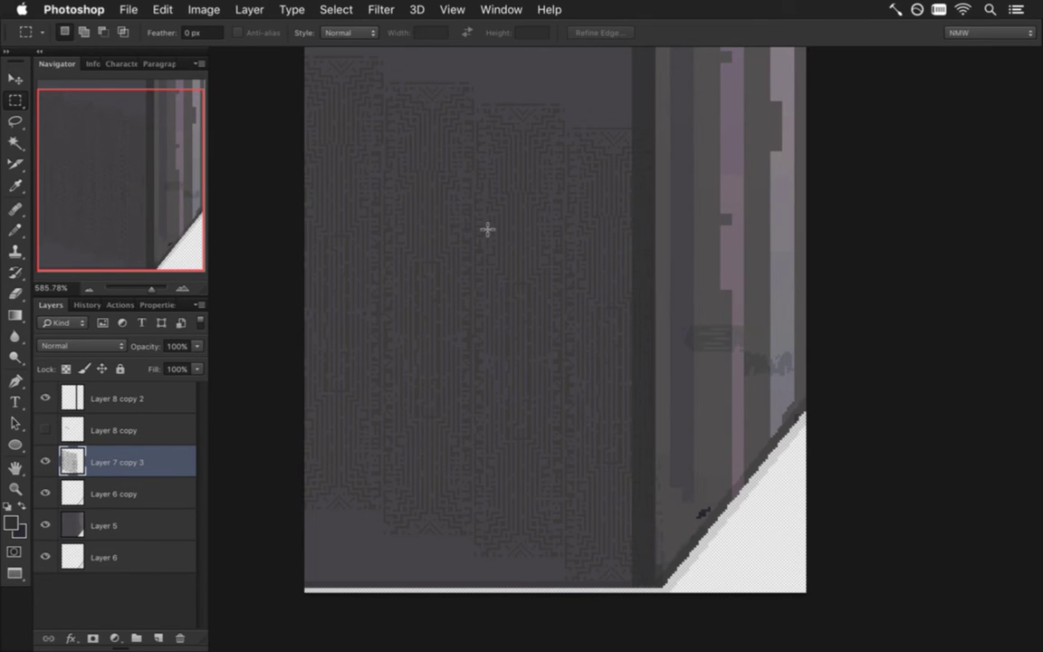
Select the stepped upper end of the merged pattern and duplicate it upward over the empty wall area.
{"action": "left_click_drag", "start_coordinate": [471, 189], "coordinate": [474, 374]}
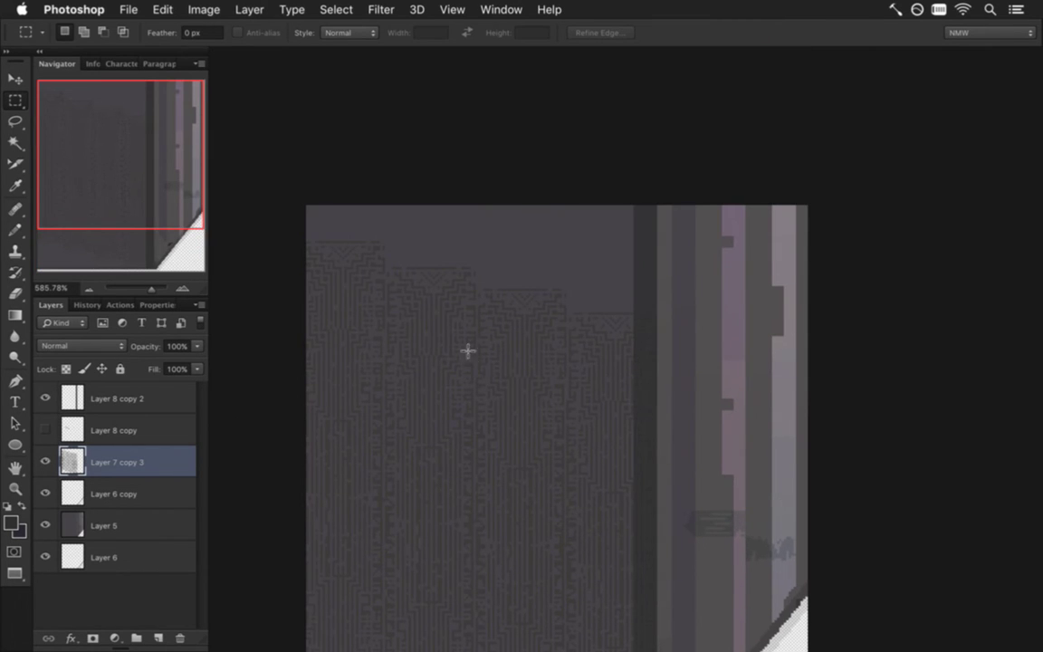
{"action": "left_click_drag", "start_coordinate": [288, 243], "coordinate": [655, 386]}
{"action": "key", "text": "v"}
{"action": "left_click_drag", "start_coordinate": [415, 298], "coordinate": [417, 255]}
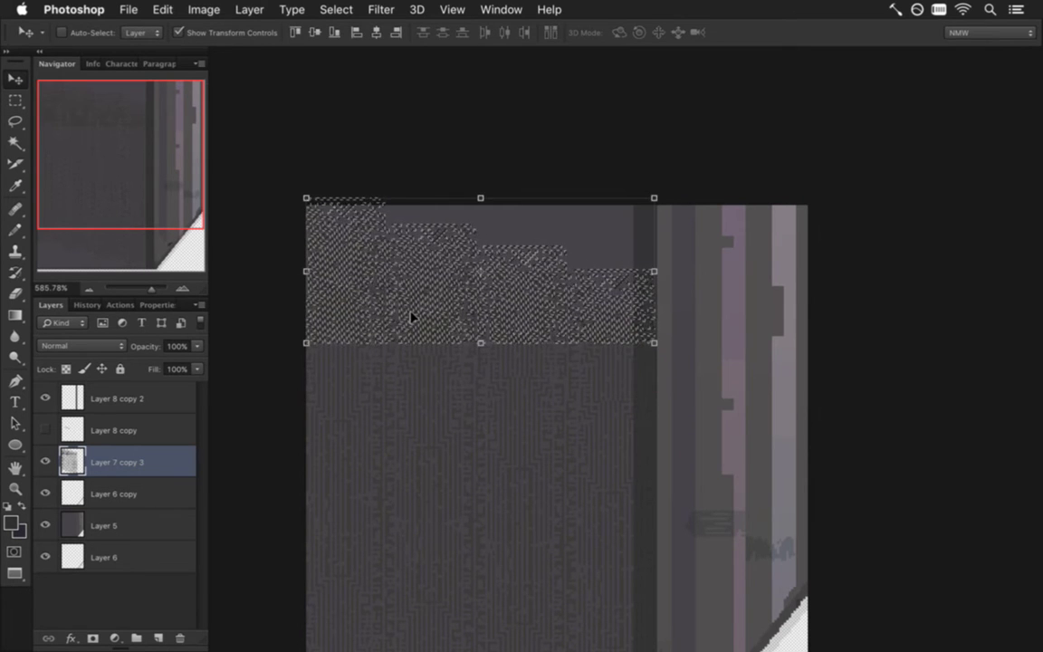
Free-transform the duplicated pattern piece, flipping it both horizontally and vertically.
{"action": "key", "text": "ctrl+t"}
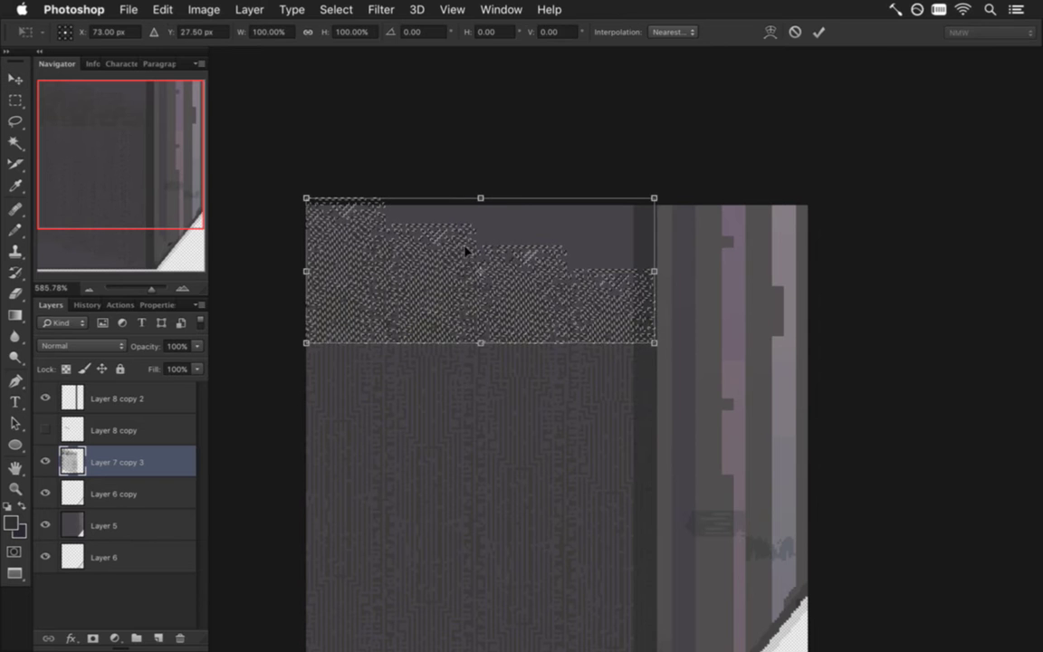
{"action": "right_click", "coordinate": [415, 238]}
{"action": "left_click", "coordinate": [488, 441]}
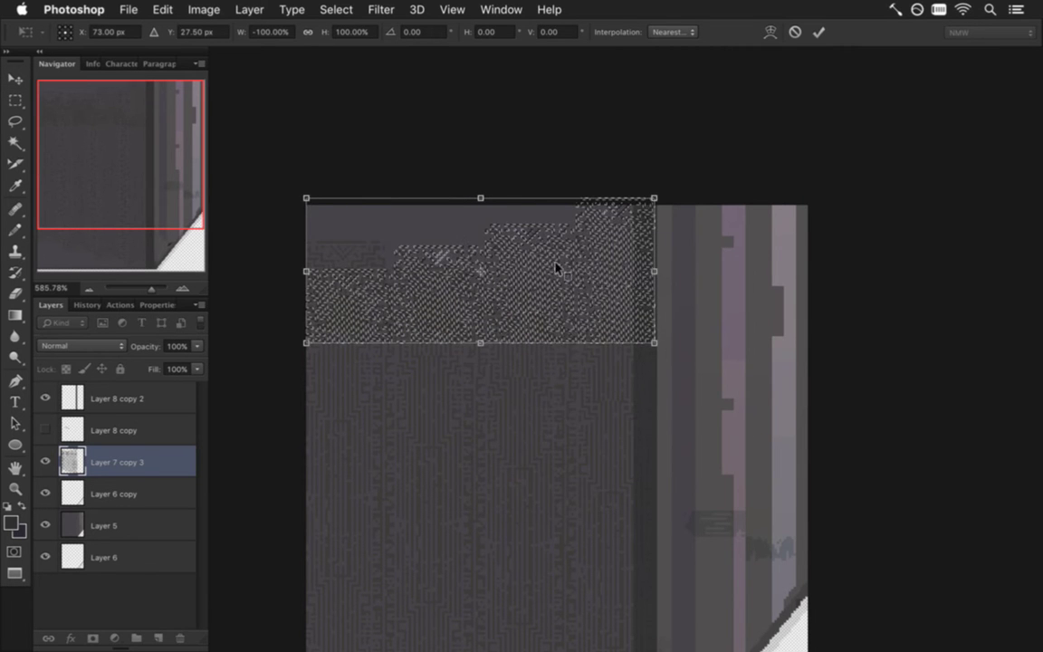
{"action": "right_click", "coordinate": [559, 269]}
{"action": "left_click", "coordinate": [578, 501]}
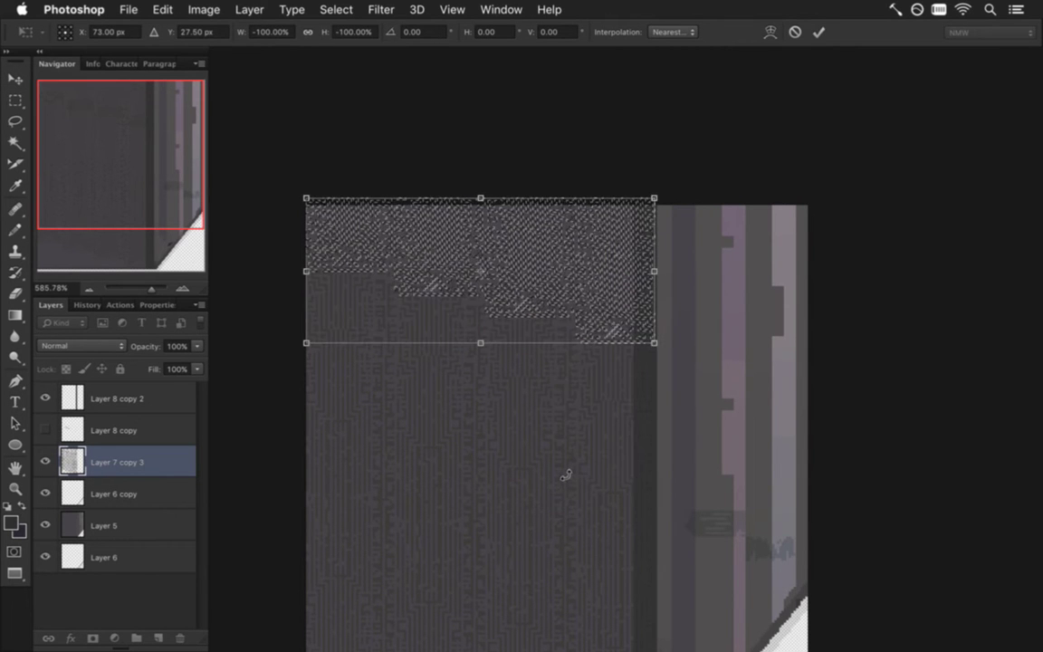
Align the flipped piece with the stepped columns at X 72 px, Y 14.5 px, apply the transform and deselect.
{"action": "key", "text": "Up"}
{"action": "key", "text": "Up"}
{"action": "key", "text": "Up"}
{"action": "key", "text": "Up"}
{"action": "key", "text": "Up"}
{"action": "key", "text": "Up"}
{"action": "key", "text": "Up"}
{"action": "key", "text": "Up"}
{"action": "key", "text": "Up"}
{"action": "key", "text": "Up"}
{"action": "key", "text": "Up"}
{"action": "key", "text": "Up"}
{"action": "key", "text": "Up"}
{"action": "key", "text": "Up"}
{"action": "key", "text": "Left"}
{"action": "key", "text": "Left"}
{"action": "key", "text": "Down"}
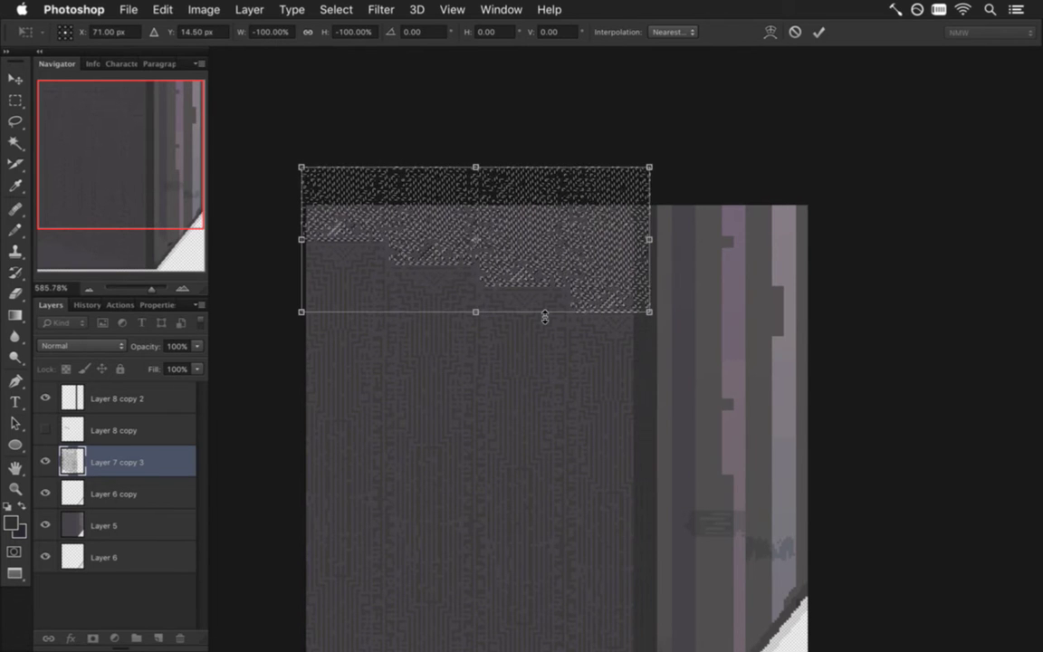
{"action": "left_click_drag", "start_coordinate": [440, 284], "coordinate": [517, 302]}
{"action": "key", "text": "Right"}
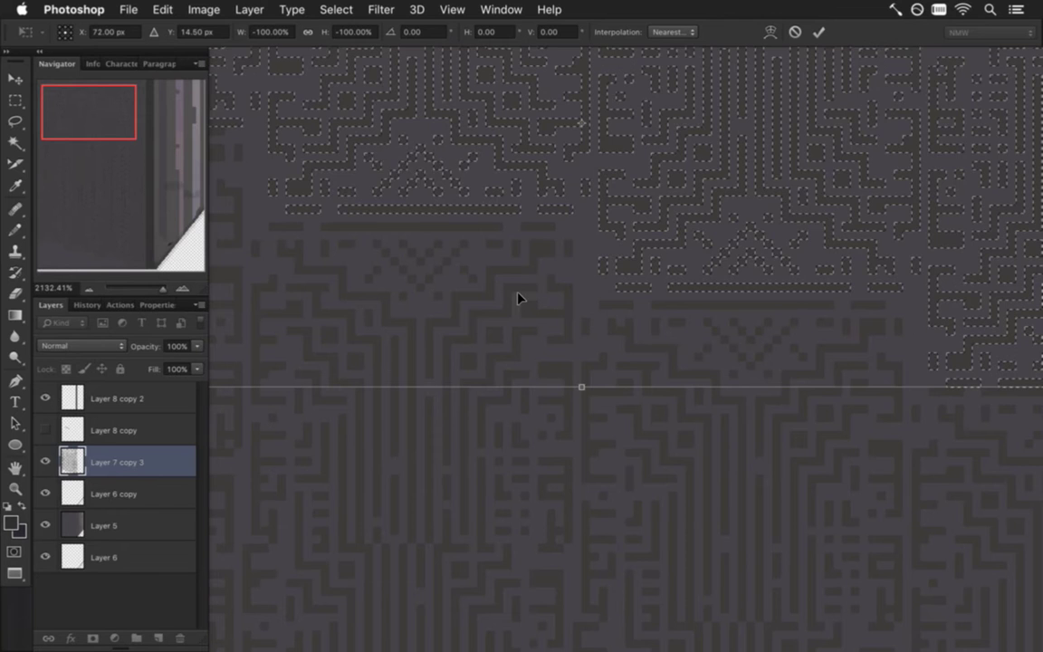
{"action": "left_click", "coordinate": [824, 32]}
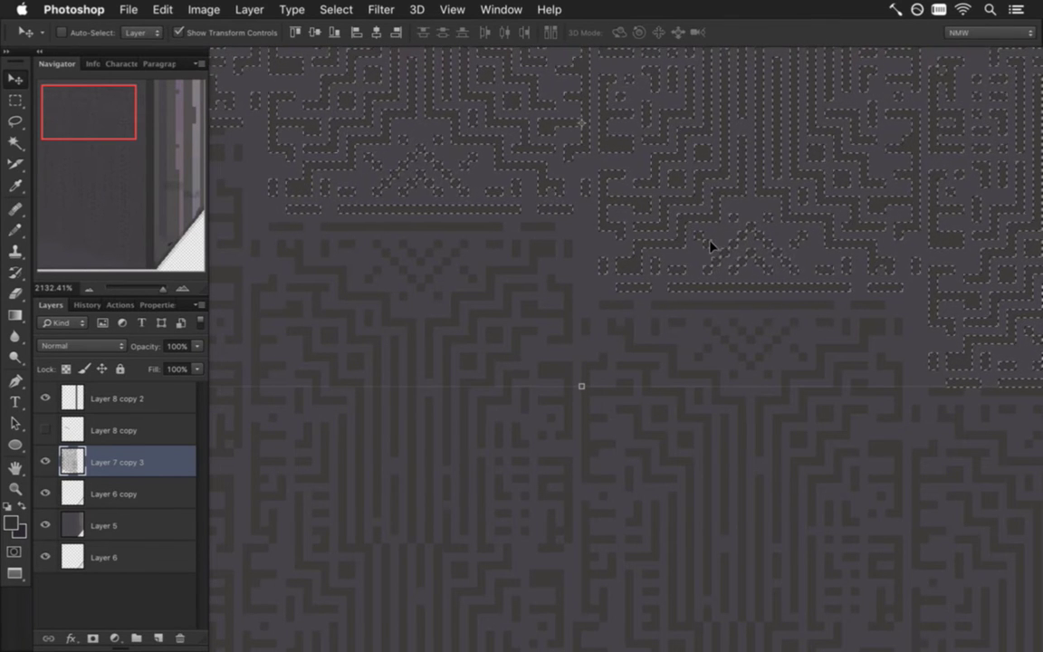
{"action": "key", "text": "m"}
{"action": "key", "text": "super+d"}
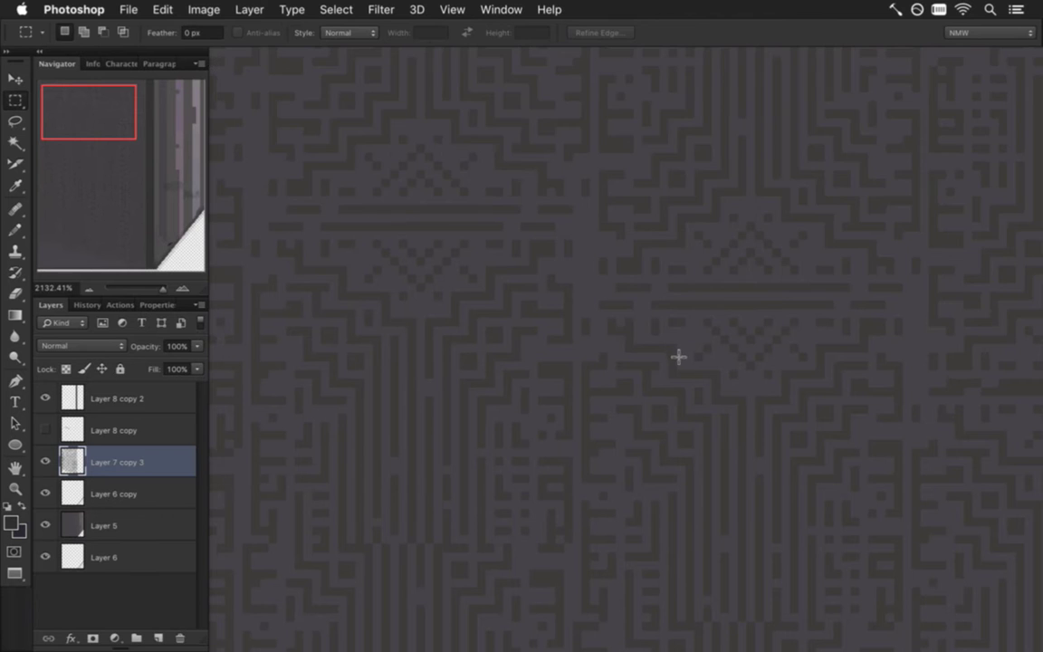
Set the eraser to 1 px and examine the seam lines between the flipped piece and the original columns.
{"action": "left_click_drag", "start_coordinate": [655, 374], "coordinate": [596, 373]}
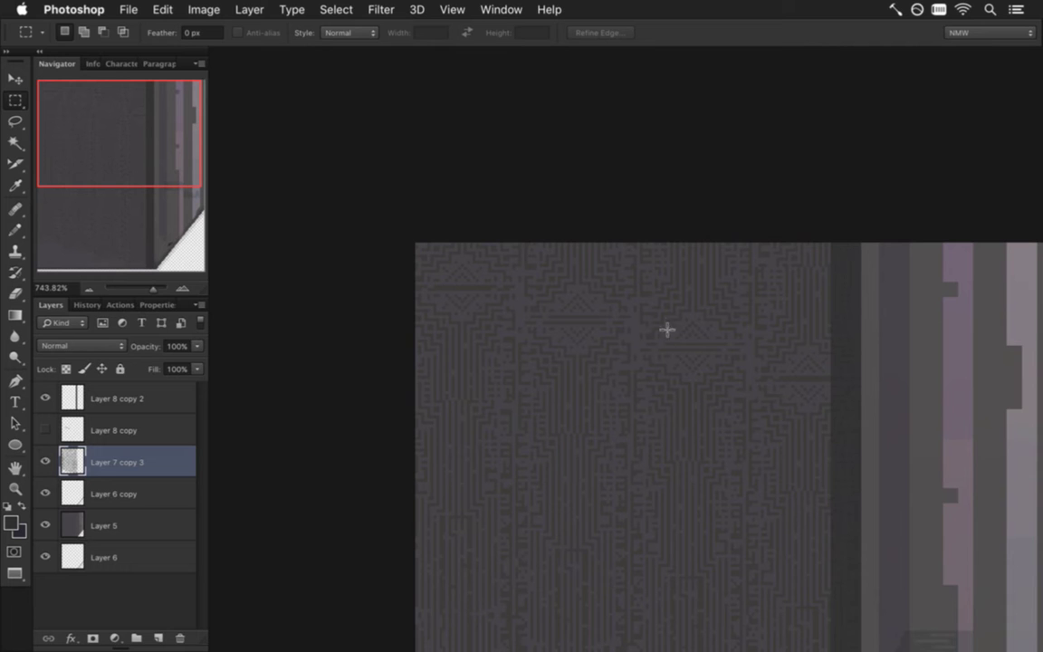
{"action": "key", "text": "e"}
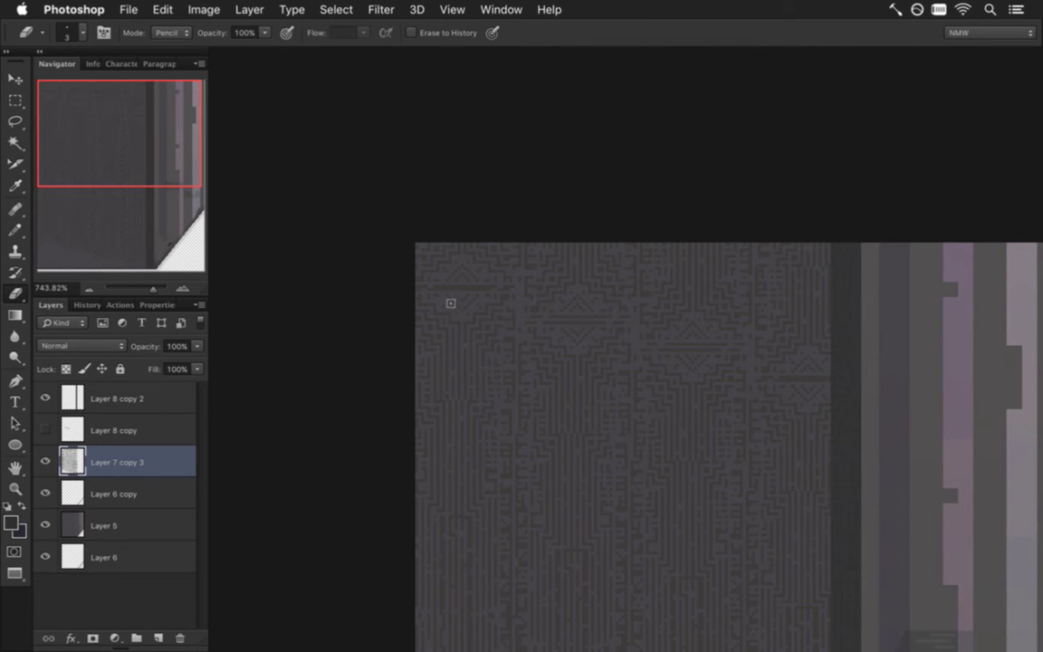
{"action": "scroll", "coordinate": [452, 310], "scroll_direction": "up", "scroll_amount": 5}
{"action": "key", "text": "bracketleft"}
{"action": "key", "text": "bracketleft"}
{"action": "left_click_drag", "start_coordinate": [400, 261], "coordinate": [587, 260]}
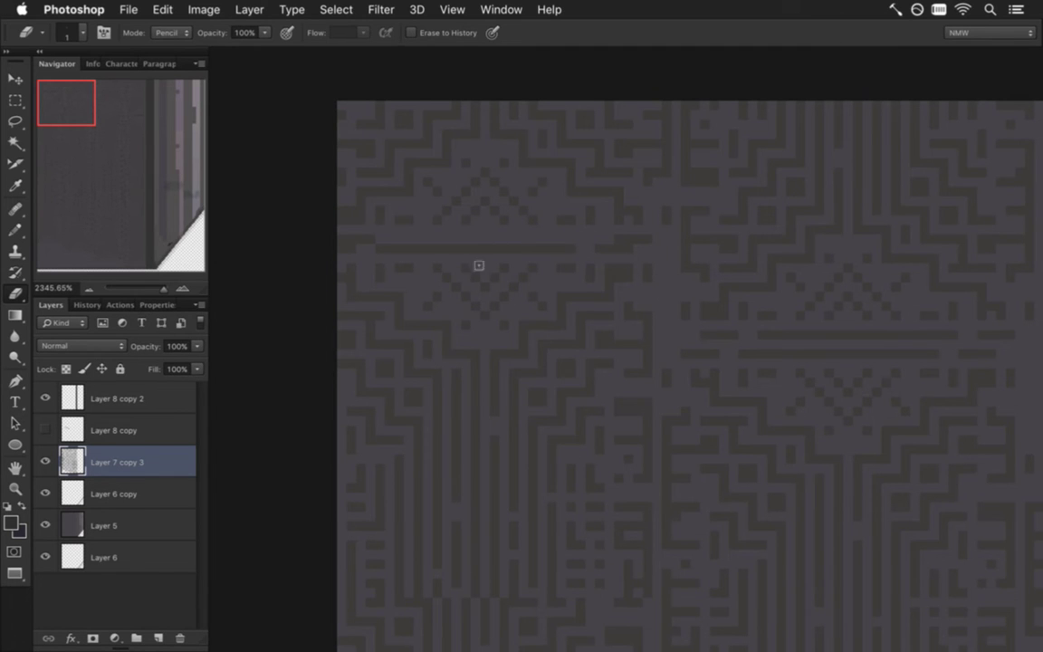
{"action": "left_click_drag", "start_coordinate": [473, 408], "coordinate": [252, 324]}
{"action": "left_click_drag", "start_coordinate": [584, 367], "coordinate": [485, 336]}
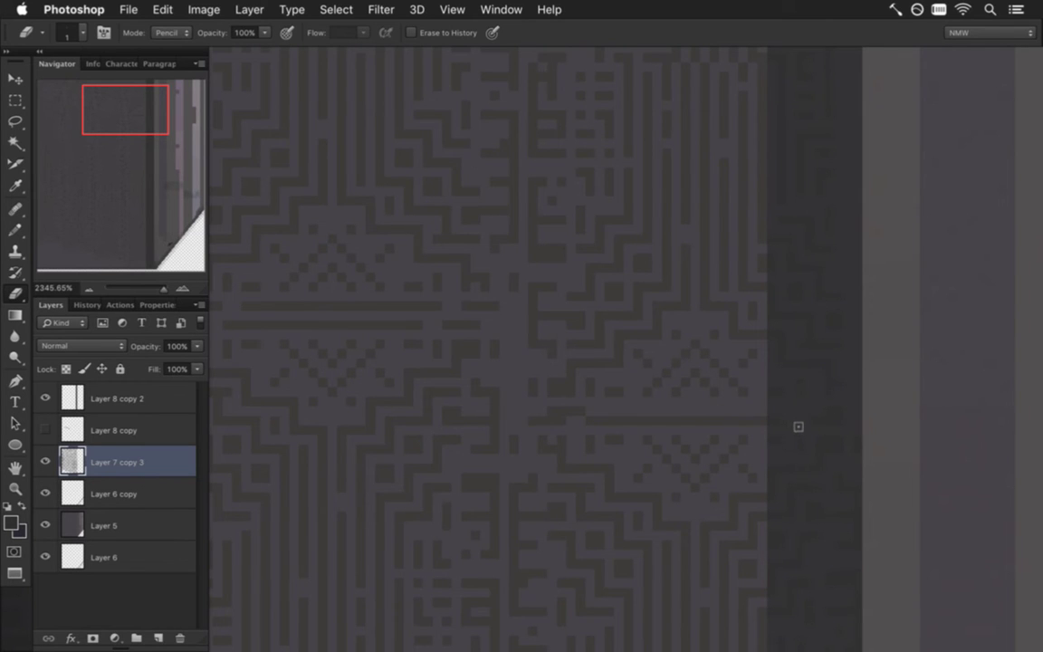
{"action": "left_click_drag", "start_coordinate": [488, 504], "coordinate": [375, 502]}
{"action": "left_click_drag", "start_coordinate": [449, 568], "coordinate": [530, 351]}
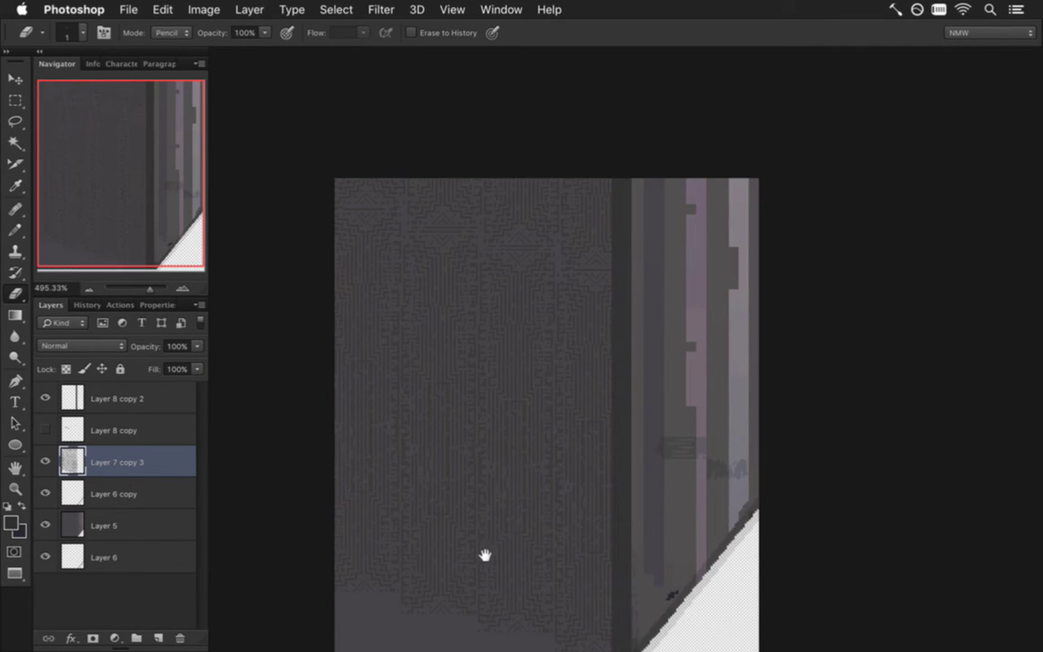
Select the stepped lower end of the merged pattern and duplicate it slightly upward over the columns.
{"action": "left_click_drag", "start_coordinate": [447, 623], "coordinate": [483, 472]}
{"action": "left_click_drag", "start_coordinate": [410, 499], "coordinate": [450, 502]}
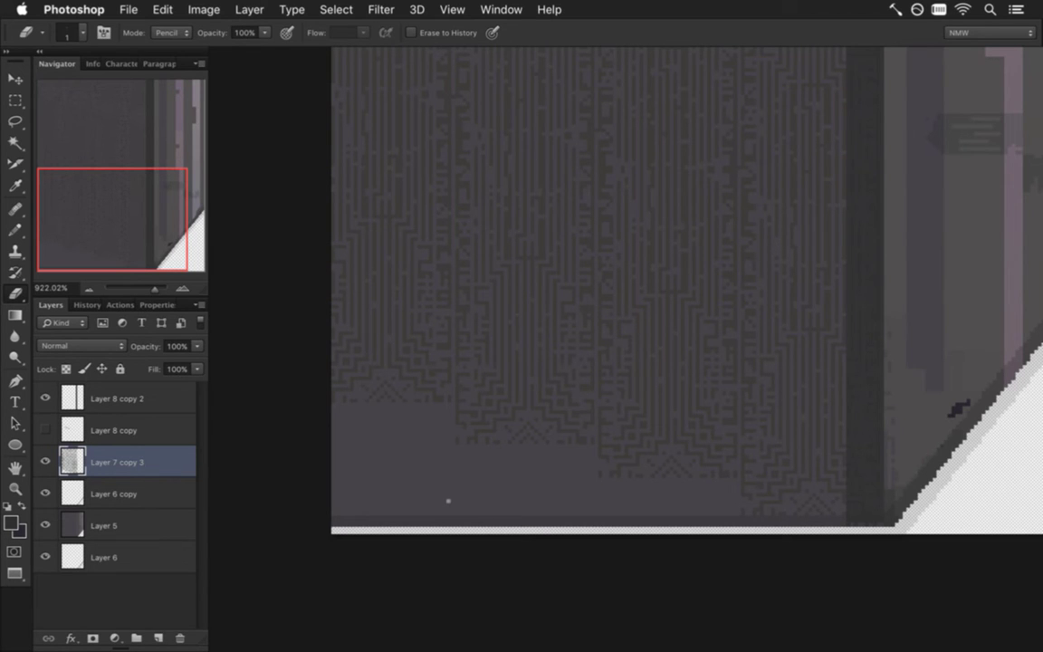
{"action": "left_click_drag", "start_coordinate": [475, 394], "coordinate": [415, 394]}
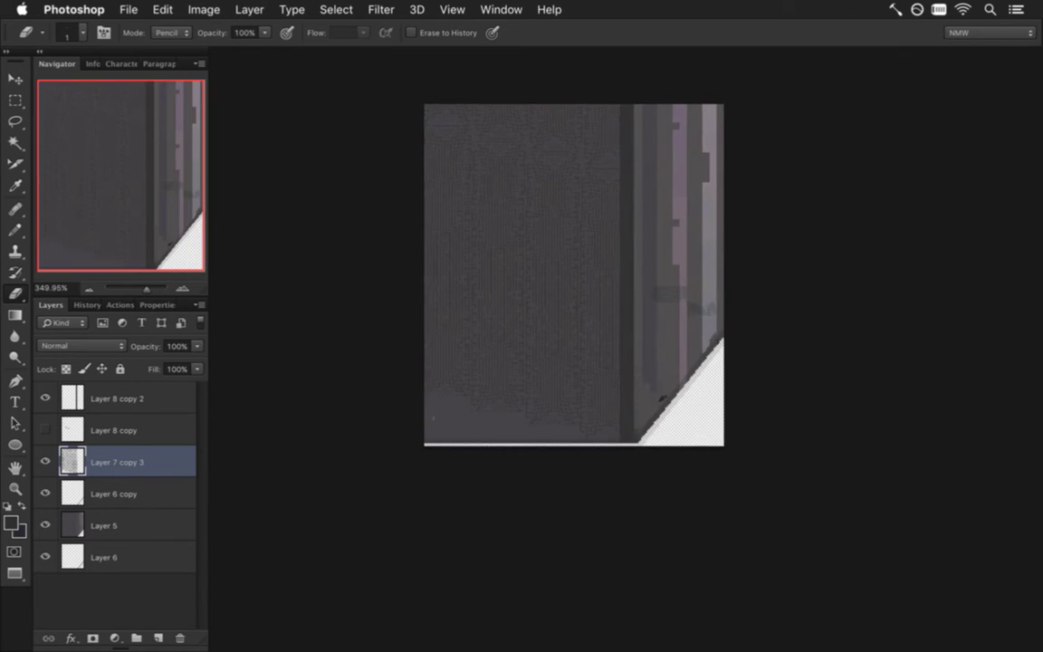
{"action": "key", "text": "m"}
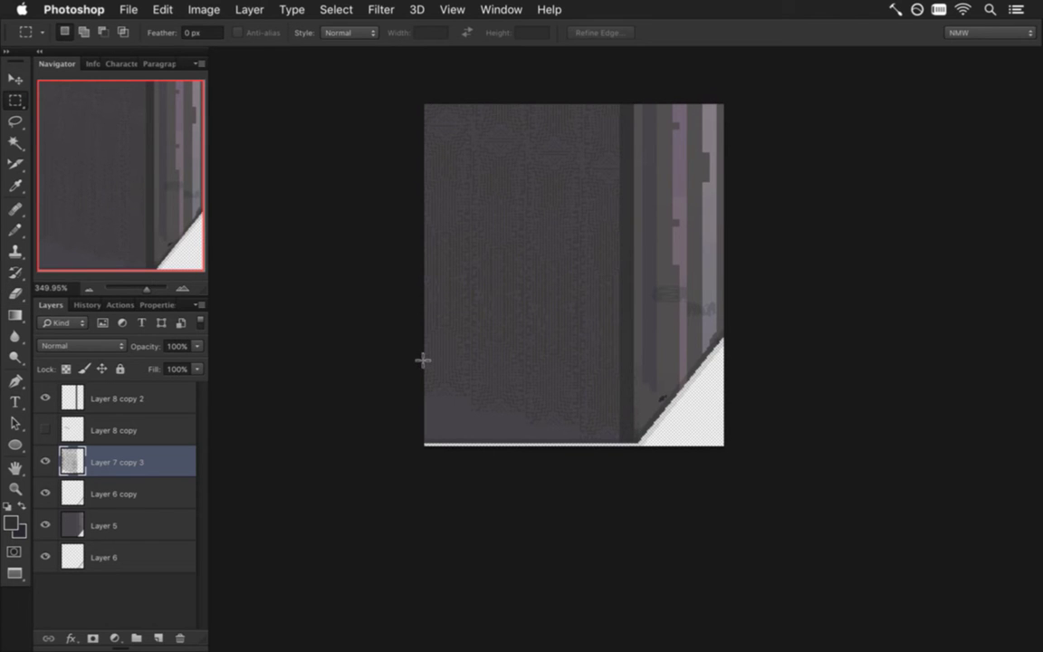
{"action": "left_click_drag", "start_coordinate": [422, 356], "coordinate": [631, 443]}
{"action": "key", "text": "v"}
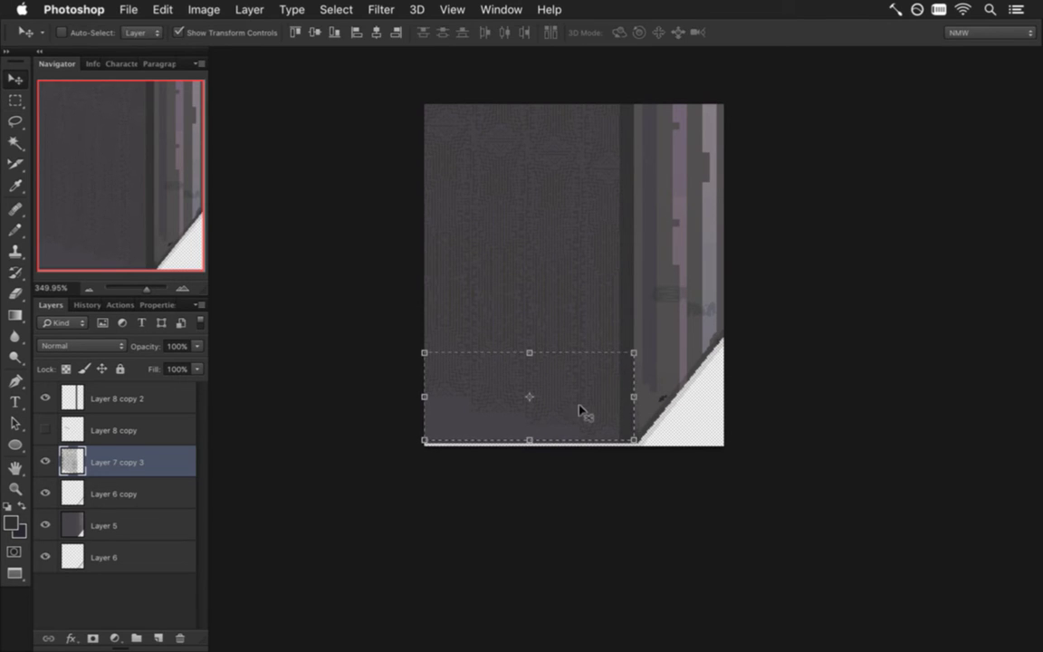
{"action": "left_click_drag", "start_coordinate": [582, 387], "coordinate": [588, 327]}
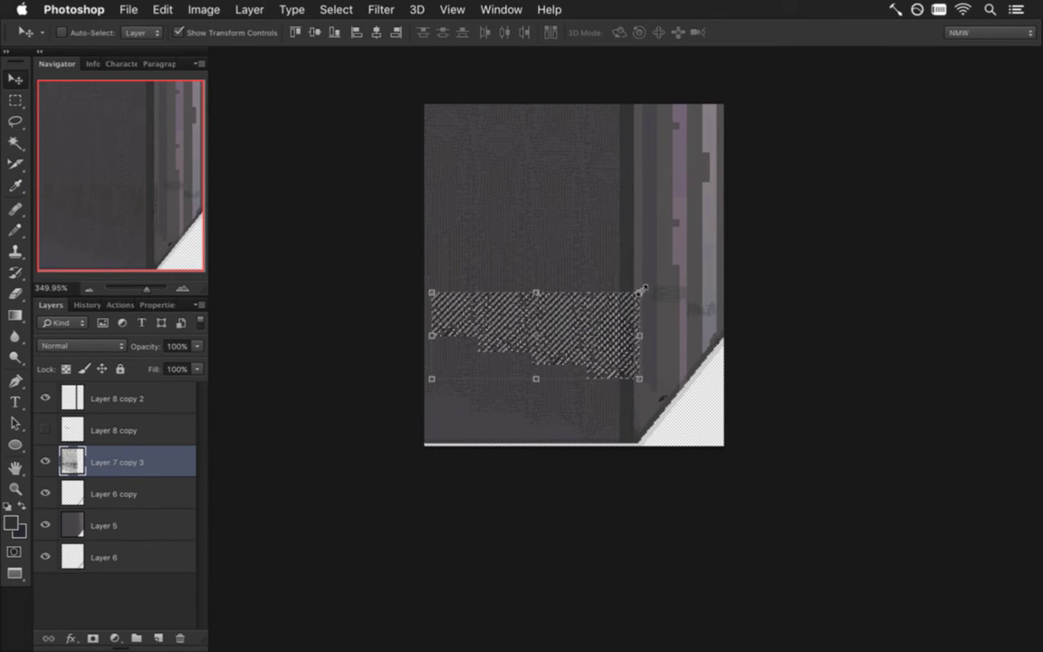
Flip the duplicated lower piece horizontally and vertically, and apply the transform.
{"action": "right_click", "coordinate": [598, 317]}
{"action": "left_click", "coordinate": [649, 531]}
{"action": "right_click", "coordinate": [580, 337]}
{"action": "left_click", "coordinate": [634, 563]}
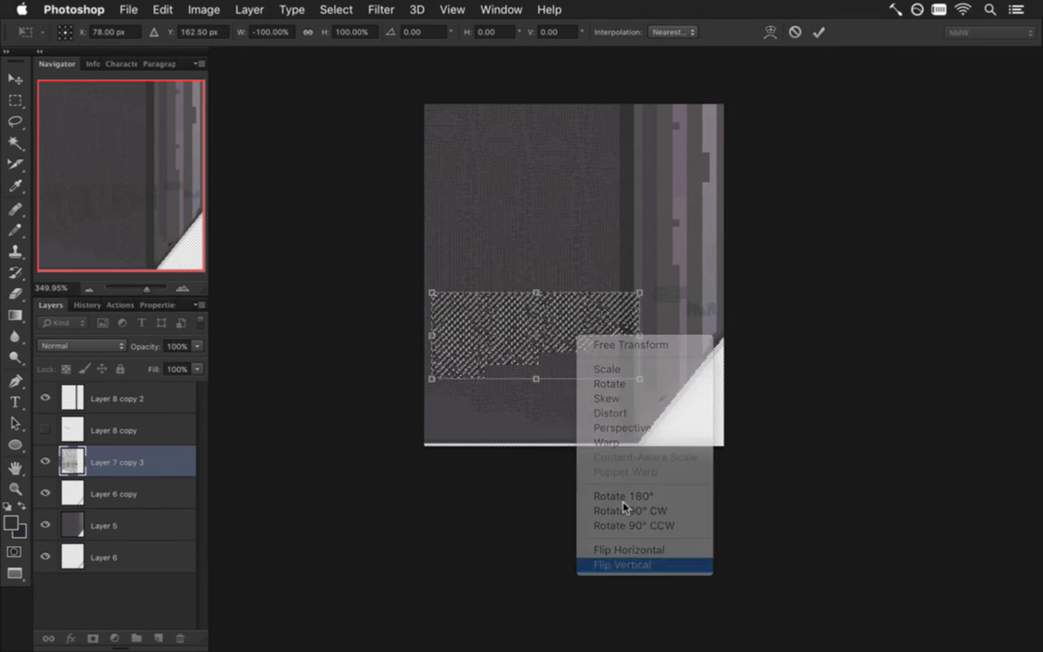
{"action": "key", "text": "Return"}
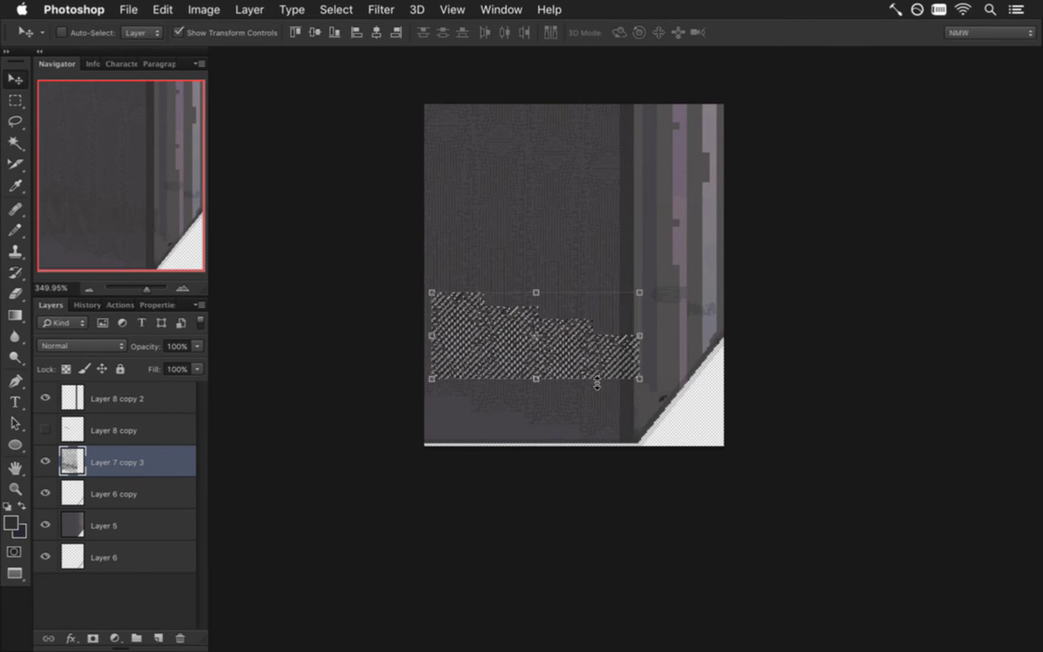
Move the flipped piece down into the empty area below the stepped columns and nudge it close to their lower ends.
{"action": "left_click_drag", "start_coordinate": [568, 332], "coordinate": [561, 442]}
{"action": "key", "text": "super+space"}
{"action": "left_click_drag", "start_coordinate": [475, 426], "coordinate": [538, 414]}
{"action": "key", "text": "Left"}
{"action": "key", "text": "Left"}
{"action": "key", "text": "Left"}
{"action": "key", "text": "Left"}
{"action": "key", "text": "Left"}
{"action": "key", "text": "Up"}
{"action": "key", "text": "Right"}
{"action": "key", "text": "Up"}
{"action": "key", "text": "Up"}
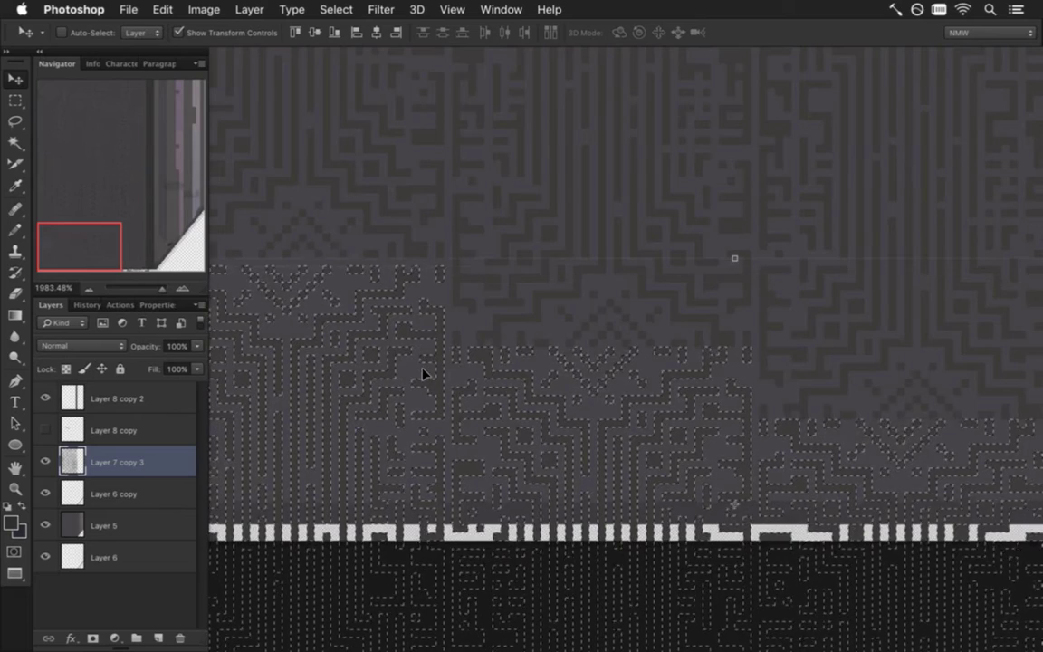
Nudge the piece right and up until its half motifs merge with those above into full diamonds, and deselect.
{"action": "key", "text": "Right"}
{"action": "key", "text": "Right"}
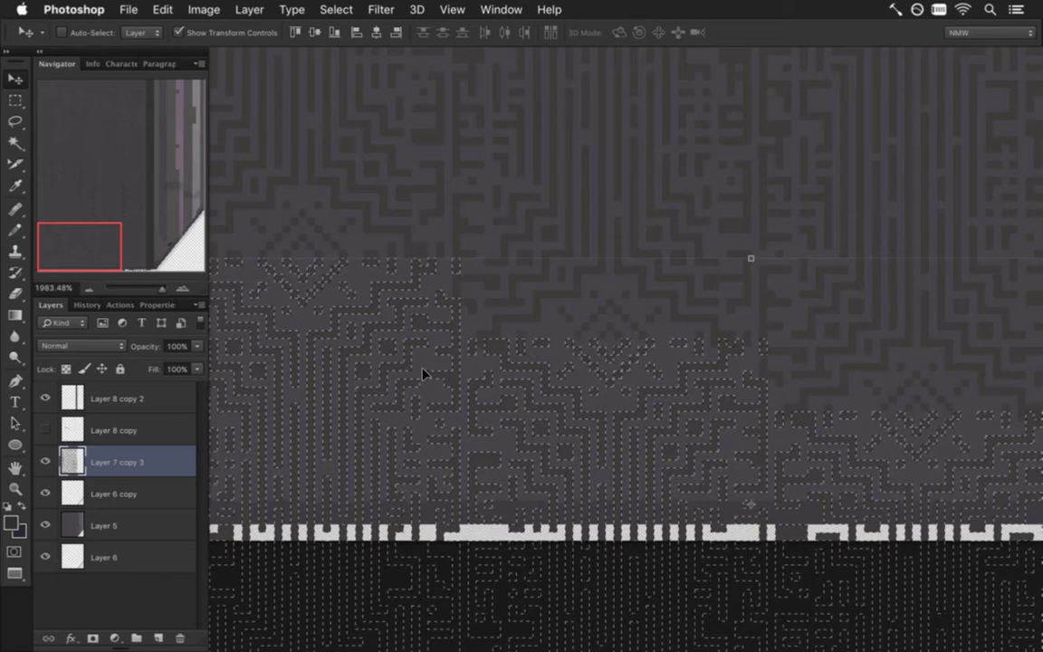
{"action": "key", "text": "Up"}
{"action": "key", "text": "Up"}
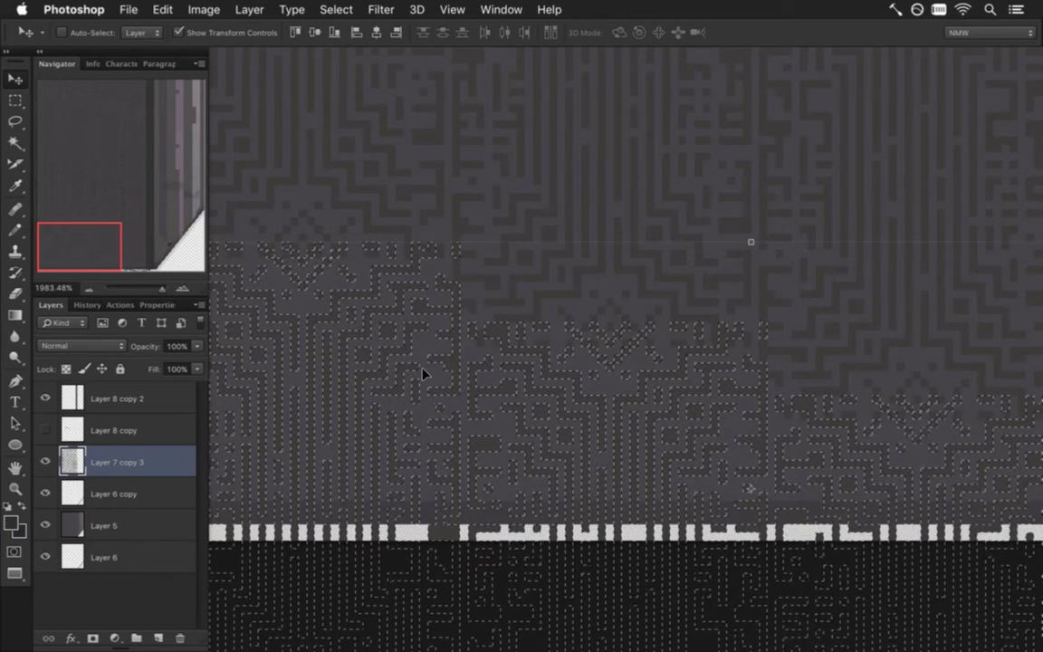
{"action": "key", "text": "Up"}
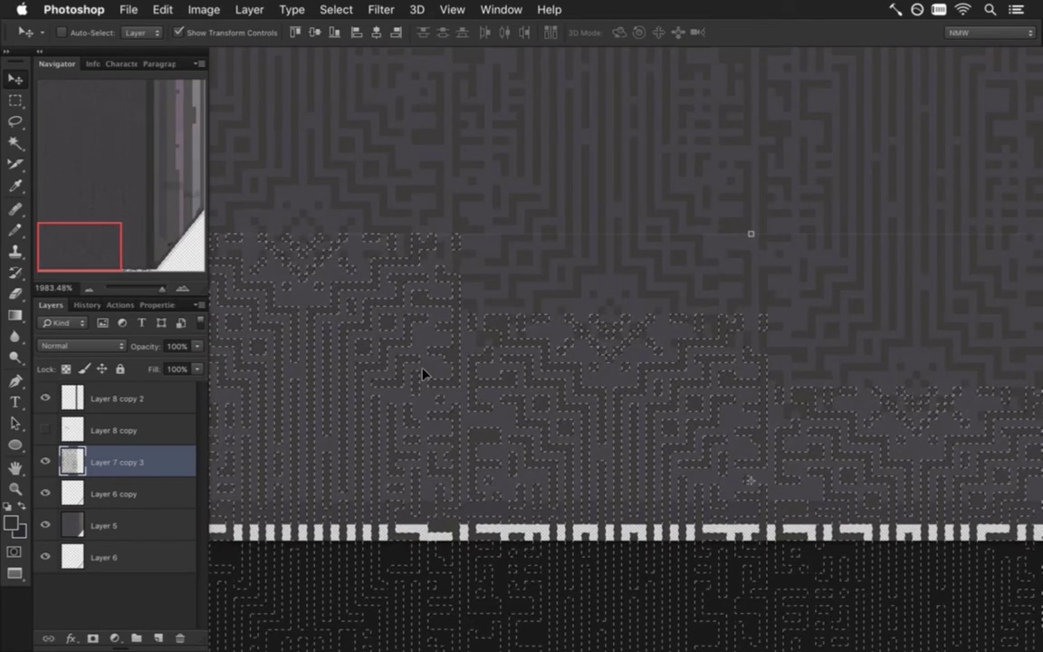
{"action": "key", "text": "Up"}
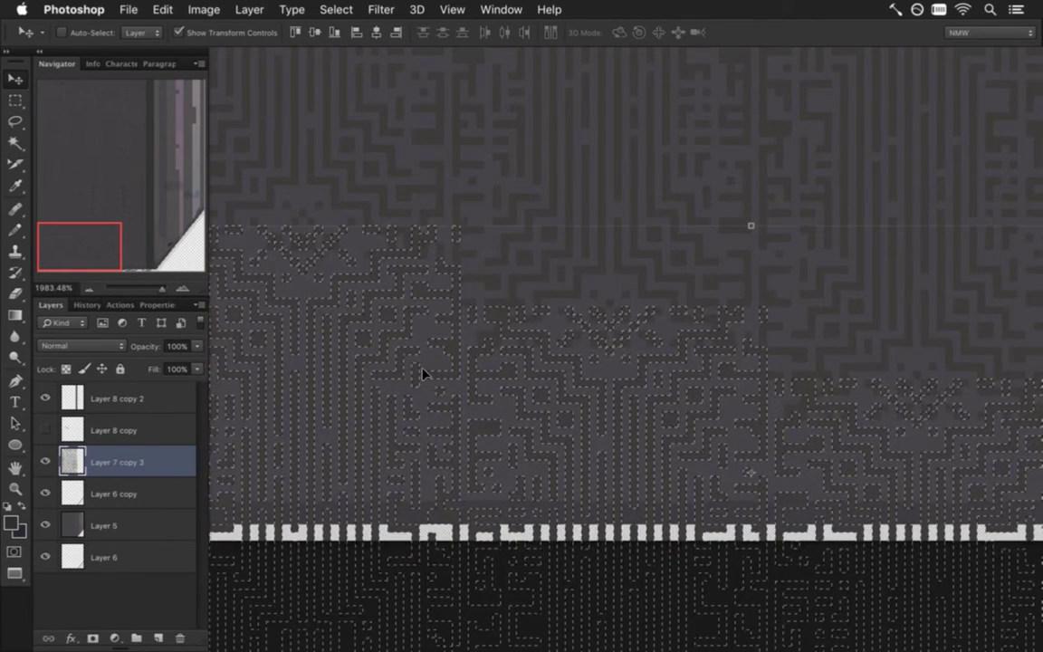
{"action": "key", "text": "m"}
{"action": "key", "text": "super+d"}
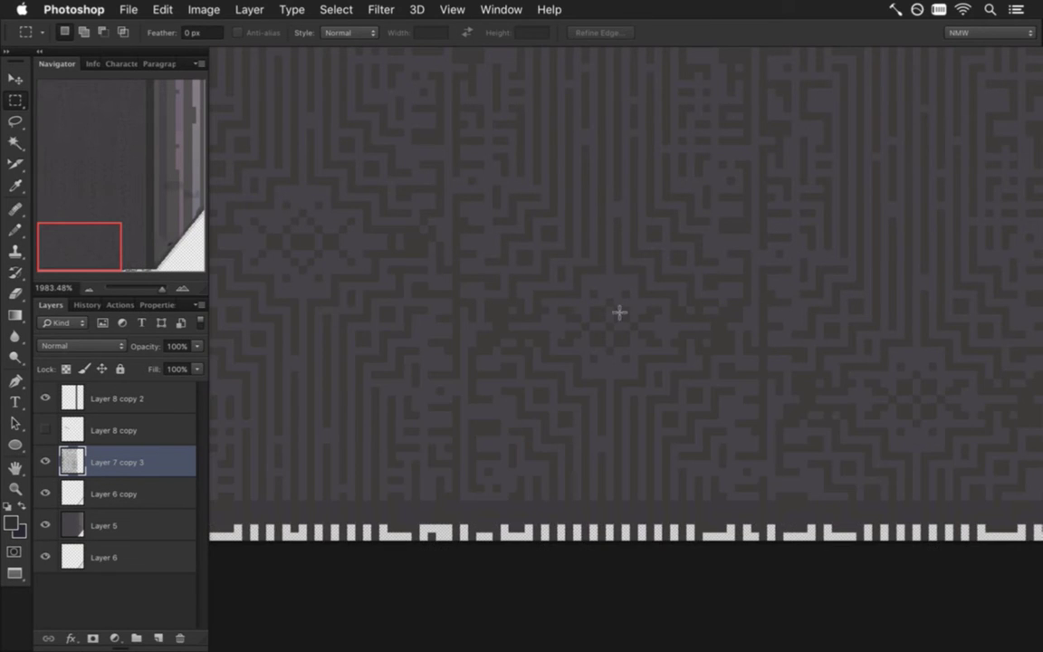
Delete the strip of pattern overhanging the wall's lower edge and clear the selection.
{"action": "left_click_drag", "start_coordinate": [580, 398], "coordinate": [522, 403]}
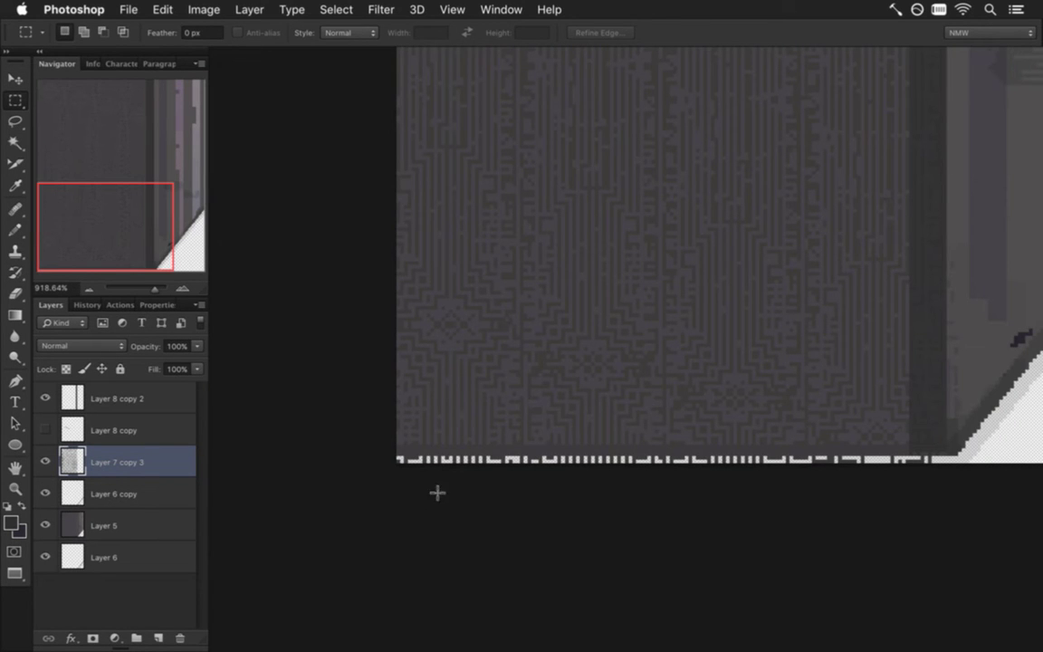
{"action": "left_click_drag", "start_coordinate": [380, 450], "coordinate": [956, 554]}
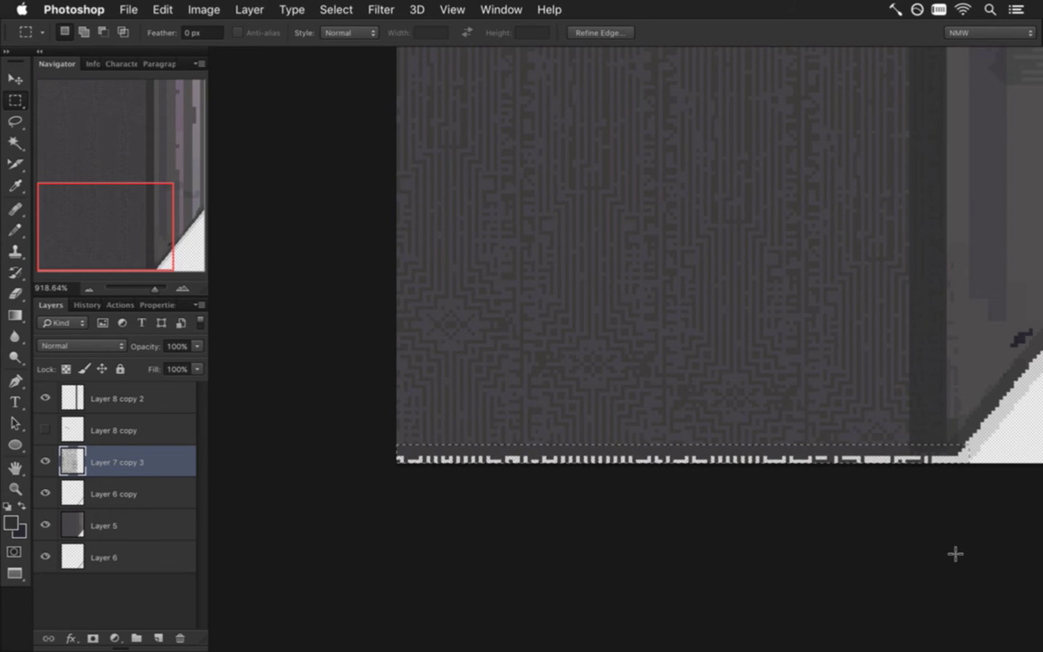
{"action": "key", "text": "Delete"}
{"action": "left_click", "coordinate": [529, 329]}
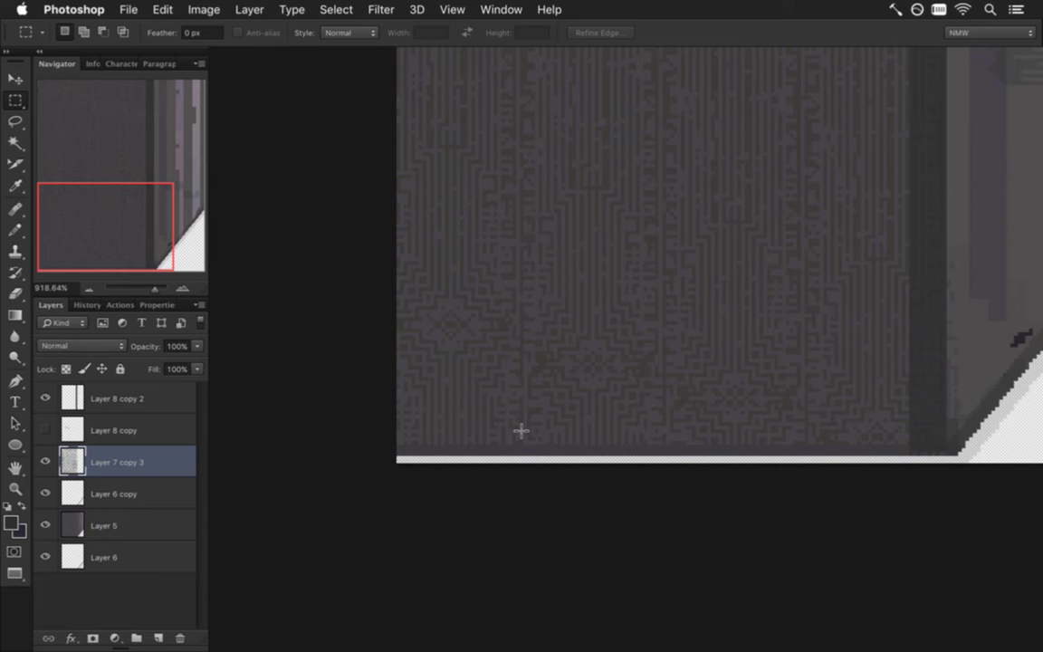
Erase pixels with the 1 px eraser to break up the dark cluster beside the first column's lower diamond.
{"action": "key", "text": "v"}
{"action": "key", "text": "m"}
{"action": "left_click", "coordinate": [411, 347]}
{"action": "left_click", "coordinate": [482, 363]}
{"action": "key", "text": "e"}
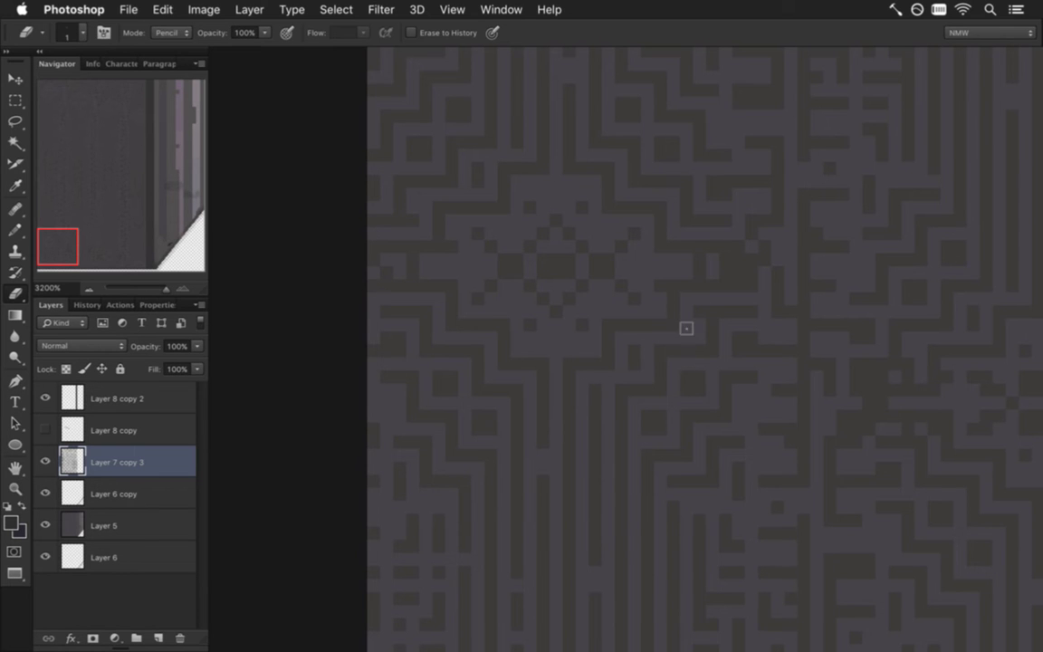
{"action": "left_click_drag", "start_coordinate": [726, 273], "coordinate": [739, 259]}
Erase single pixels in the dark clusters around the remaining columns' lower diamonds, working across to the dark edge strip.
{"action": "left_click_drag", "start_coordinate": [741, 361], "coordinate": [494, 355]}
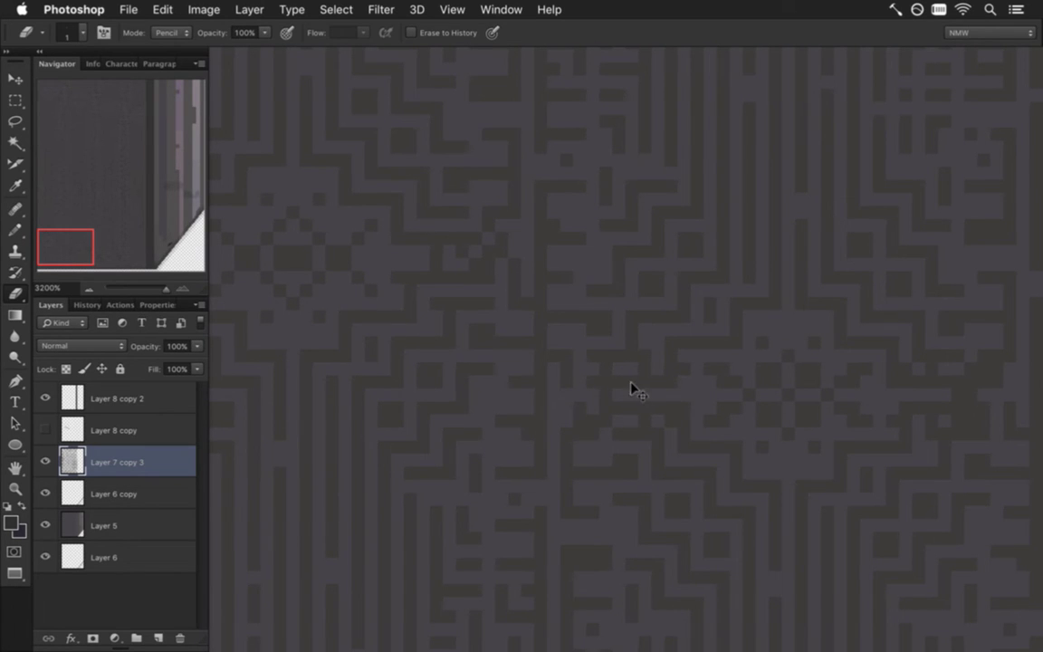
{"action": "left_click_drag", "start_coordinate": [768, 453], "coordinate": [453, 416]}
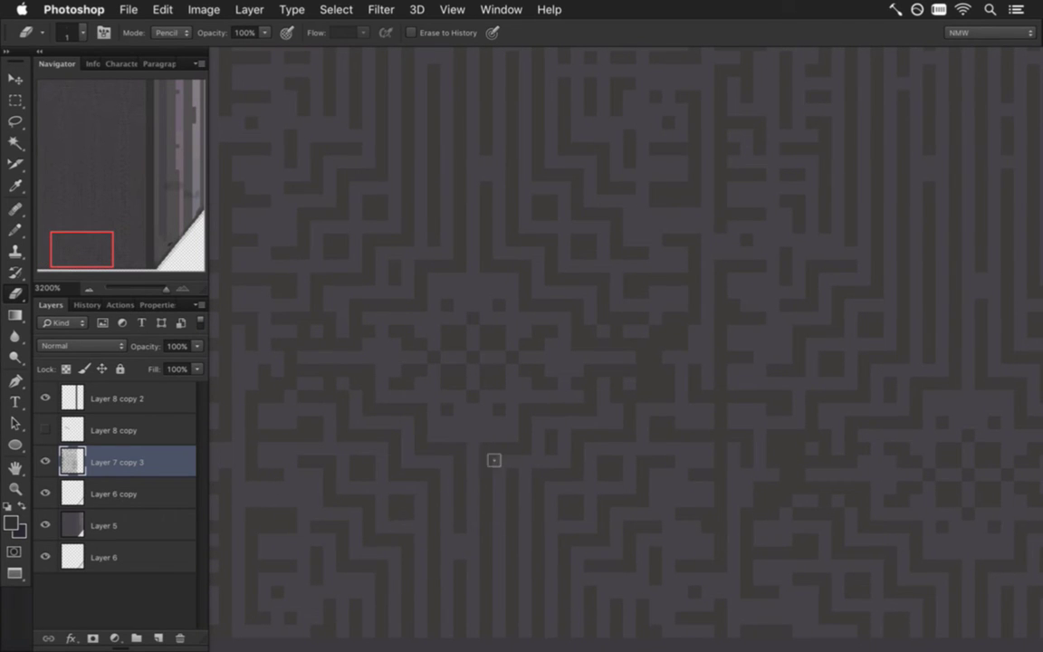
{"action": "left_click_drag", "start_coordinate": [715, 413], "coordinate": [602, 420]}
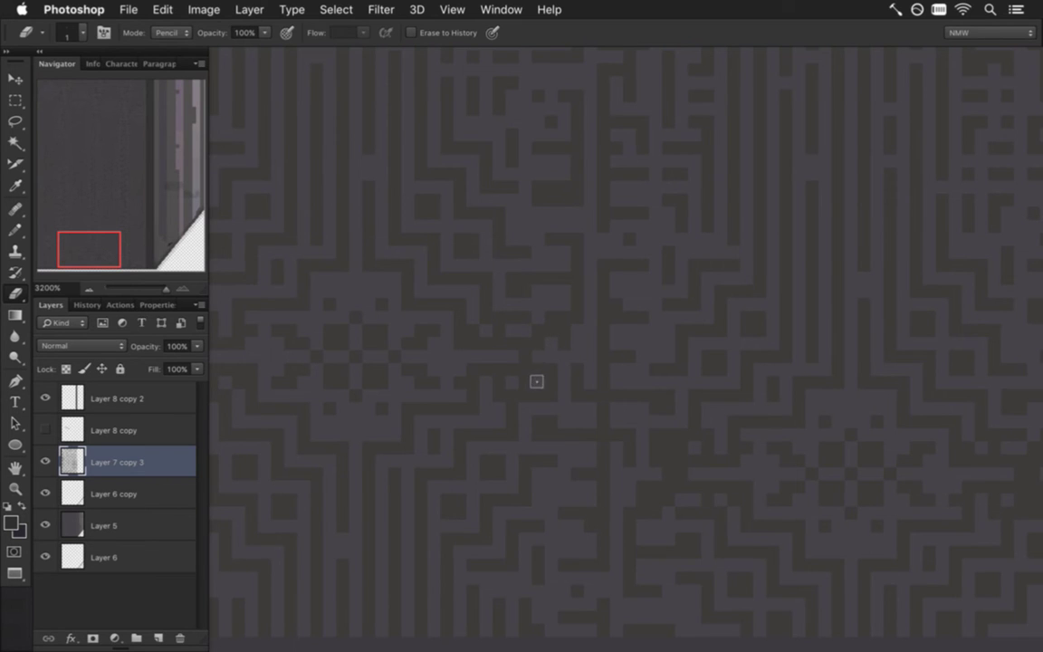
{"action": "left_click_drag", "start_coordinate": [744, 536], "coordinate": [566, 518]}
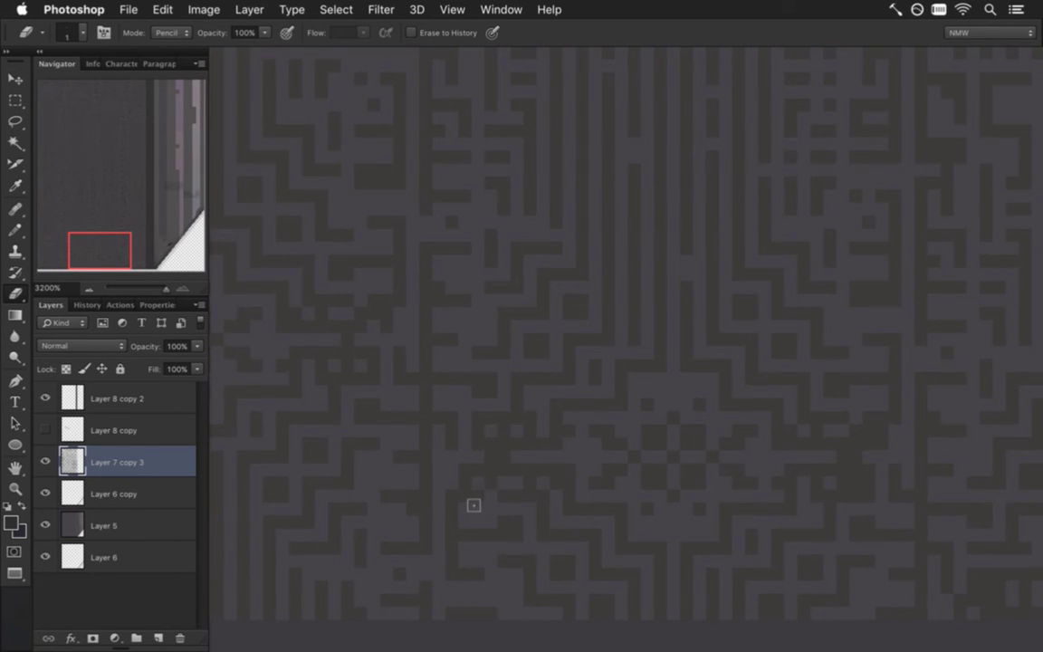
{"action": "left_click_drag", "start_coordinate": [702, 529], "coordinate": [562, 507]}
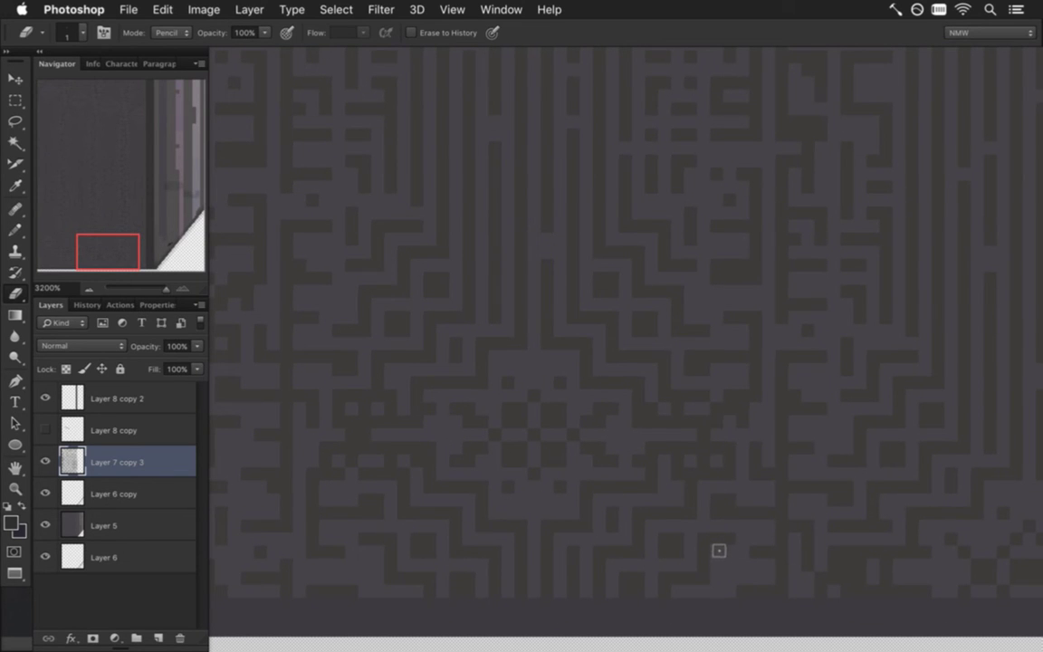
{"action": "left_click_drag", "start_coordinate": [725, 536], "coordinate": [559, 512]}
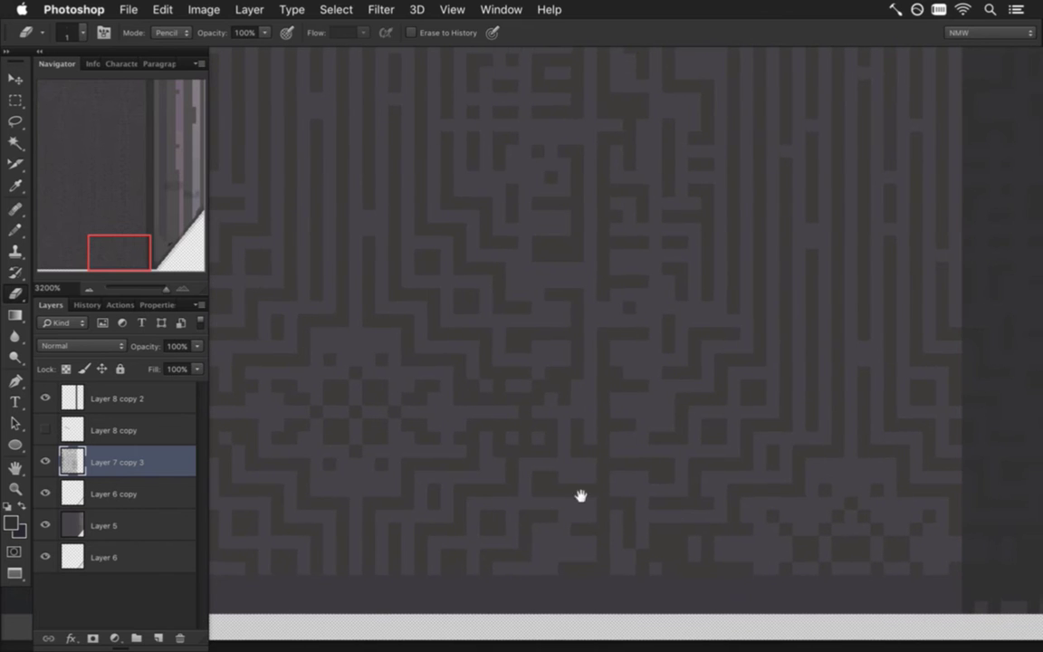
{"action": "left_click_drag", "start_coordinate": [656, 507], "coordinate": [587, 489]}
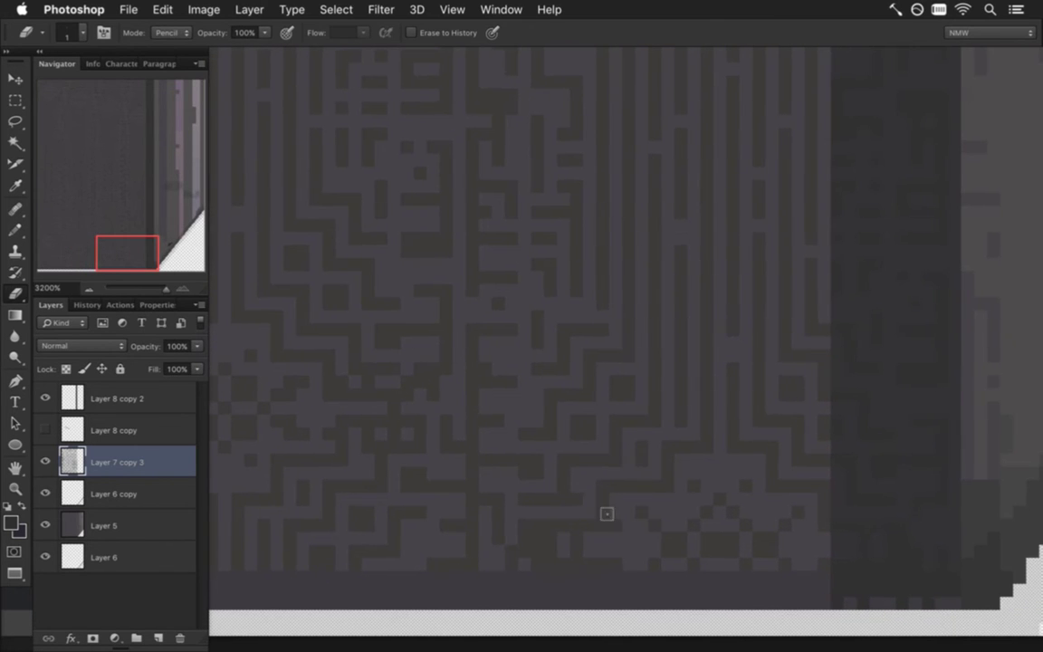
Duplicate the Layer 7 copy 3 pattern layer and position the copy over the striped surface beyond the dark edge strip.
{"action": "left_click_drag", "start_coordinate": [439, 449], "coordinate": [371, 444]}
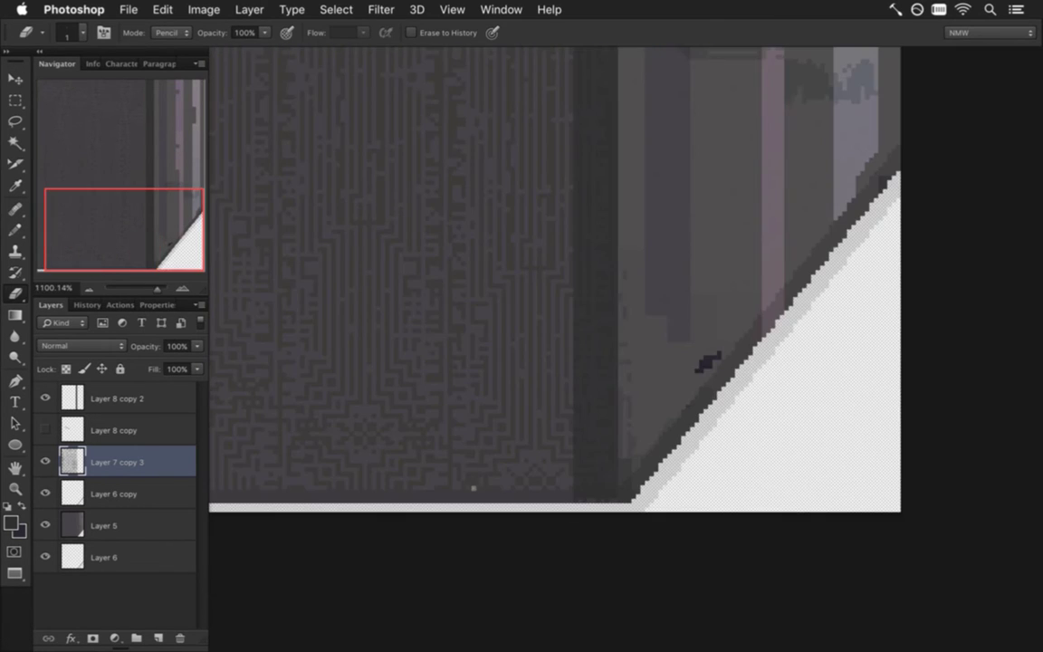
{"action": "left_click_drag", "start_coordinate": [449, 429], "coordinate": [313, 410]}
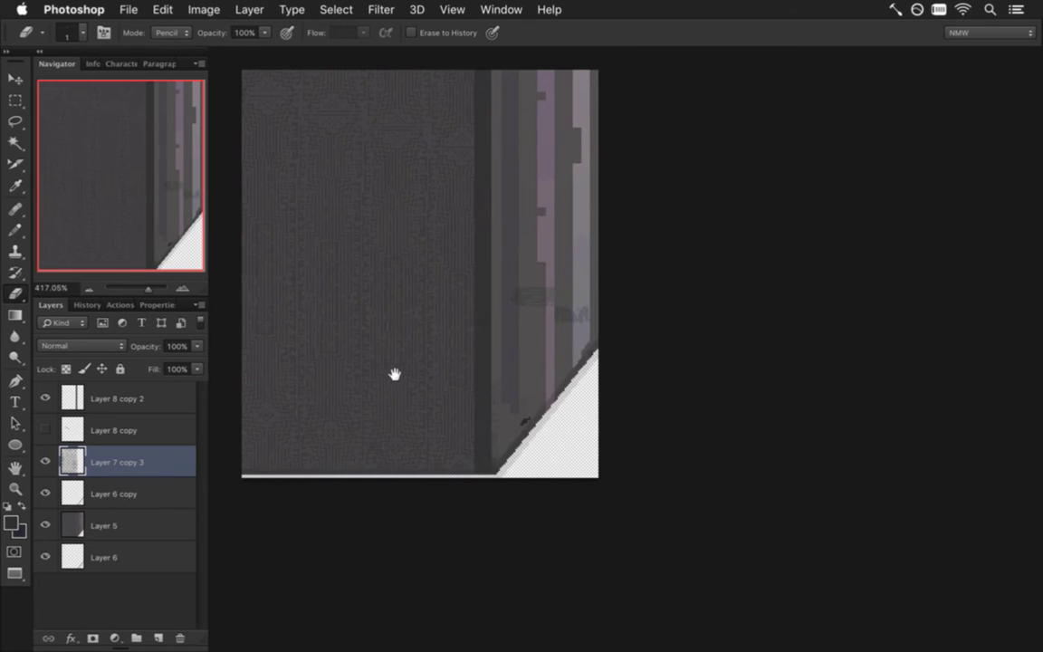
{"action": "left_click_drag", "start_coordinate": [395, 374], "coordinate": [457, 418]}
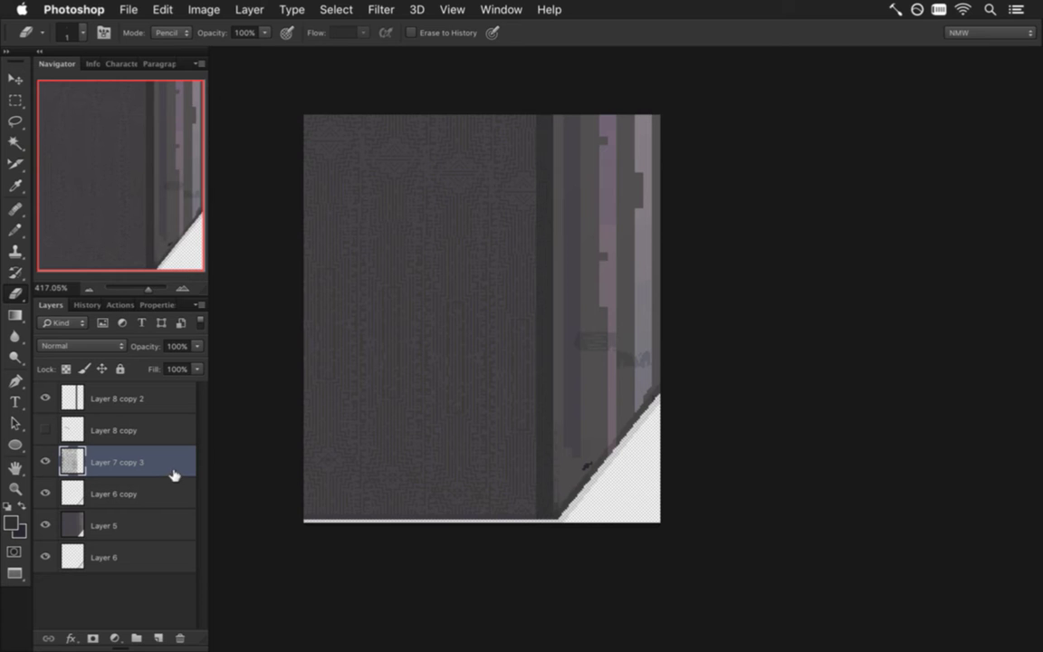
{"action": "key", "text": "super+j"}
{"action": "key", "text": "v"}
{"action": "mouse_move", "coordinate": [498, 219]}
{"action": "left_mouse_down"}
{"action": "mouse_move", "coordinate": [713, 217]}
{"action": "mouse_move", "coordinate": [700, 218]}
{"action": "left_mouse_up"}
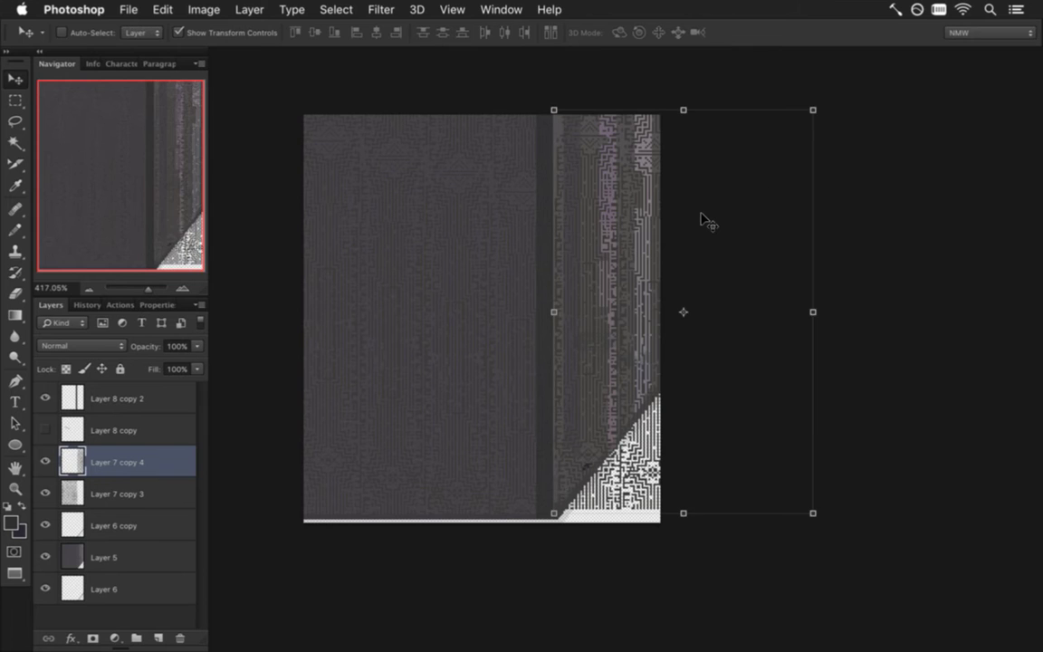
{"action": "key", "text": "Left"}
{"action": "key", "text": "Left"}
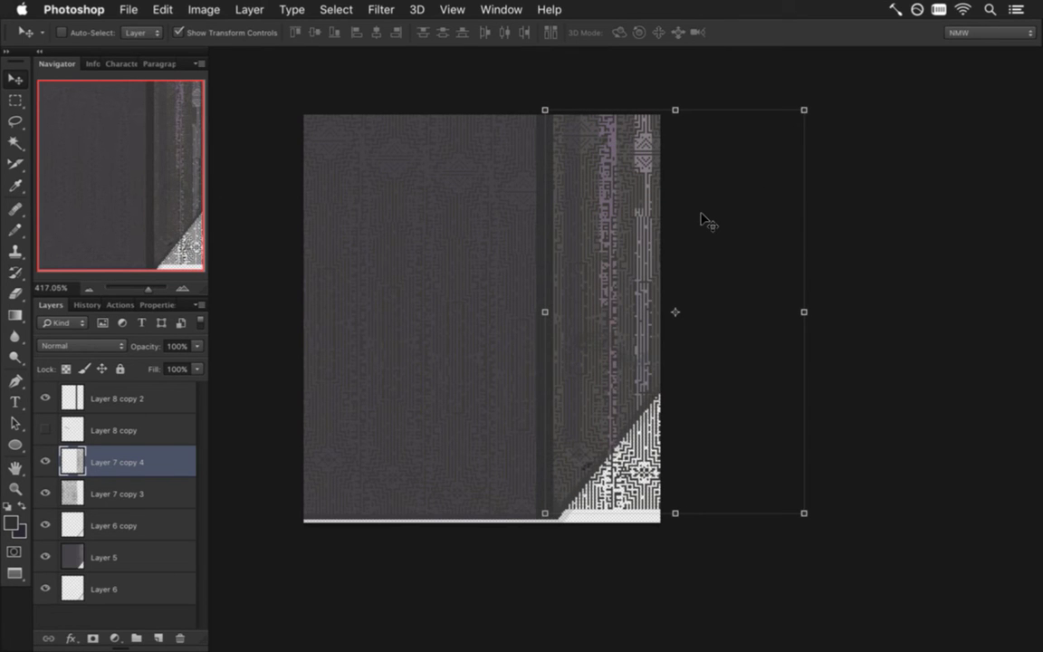
{"action": "key", "text": "Down"}
{"action": "key", "text": "Up"}
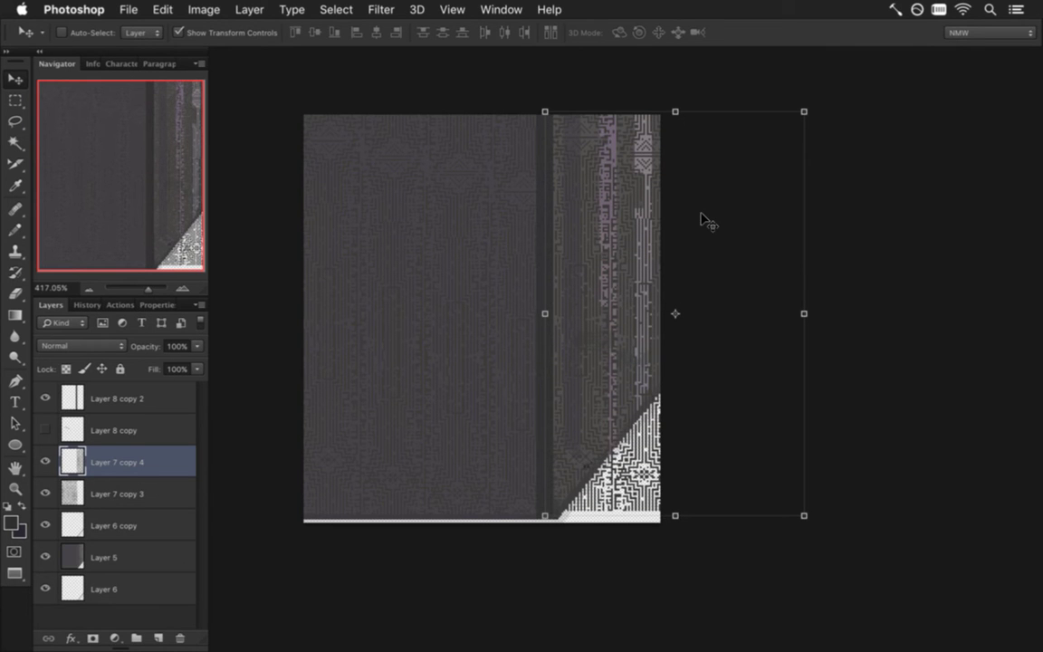
Erase the copied pattern spilling past the diagonal edge into the transparent lower corner, using the 35 px eraser.
{"action": "key", "text": "m"}
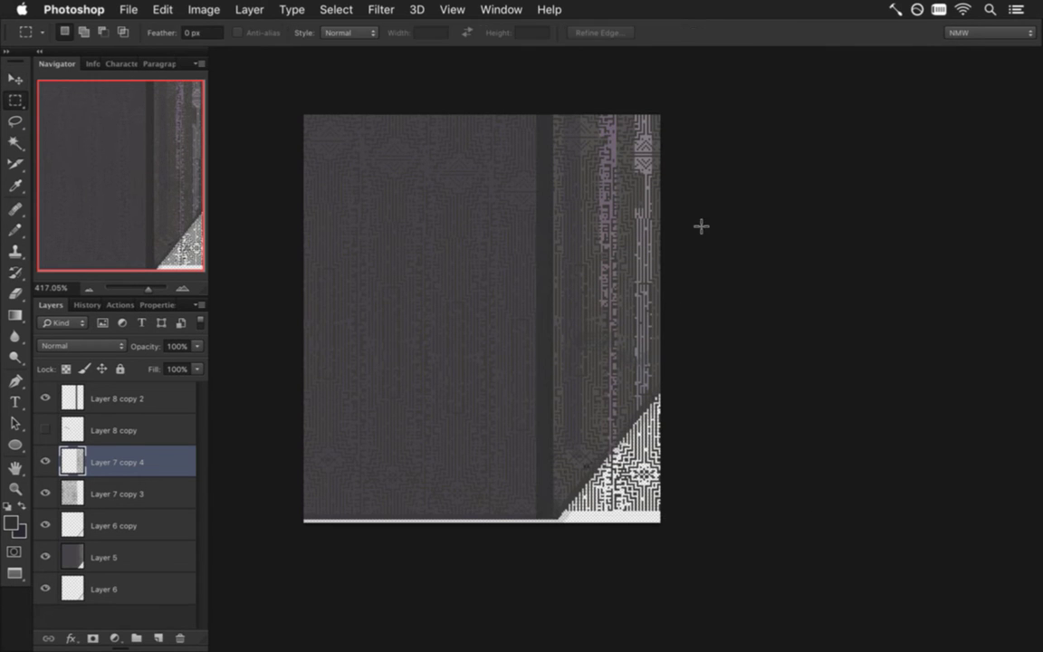
{"action": "key", "text": "e"}
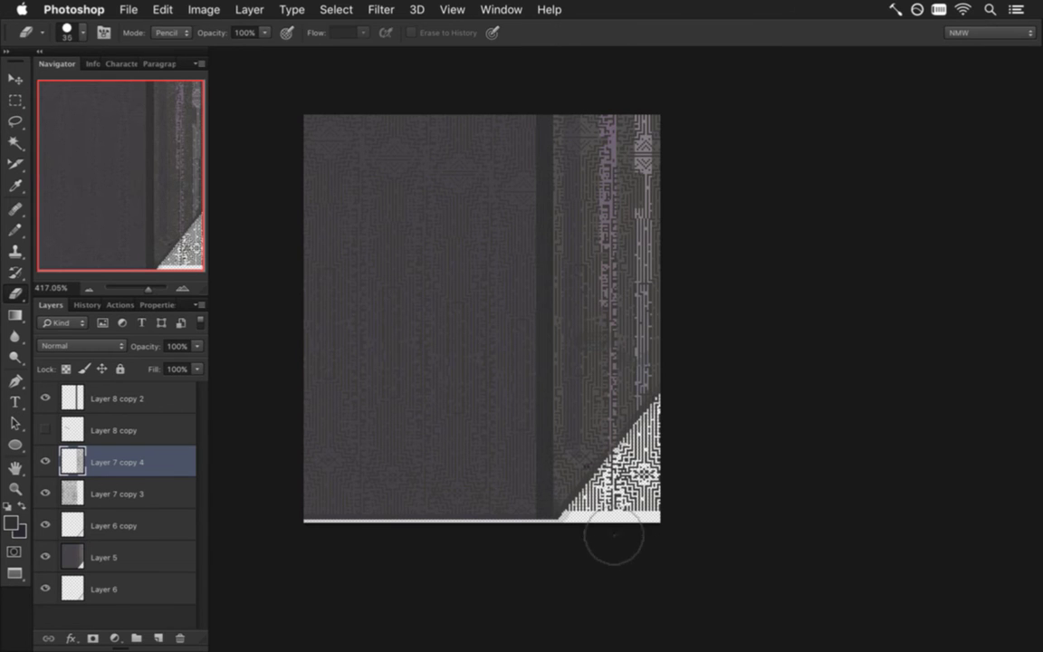
{"action": "left_click_drag", "start_coordinate": [599, 562], "coordinate": [702, 442]}
{"action": "key", "text": "super+space"}
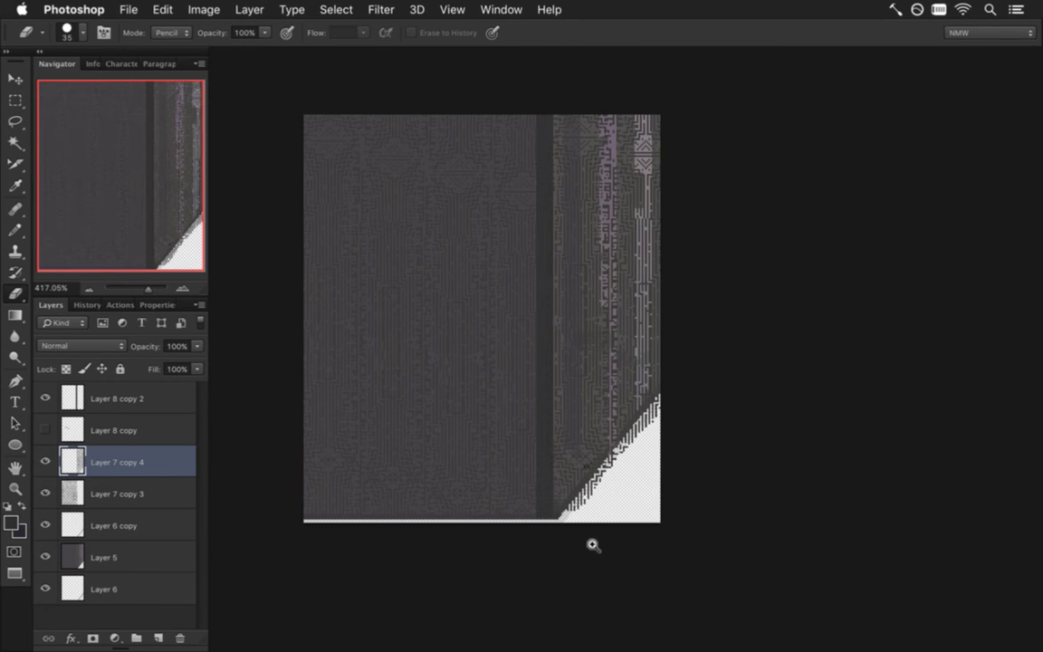
{"action": "left_click_drag", "start_coordinate": [591, 542], "coordinate": [673, 503]}
{"action": "mouse_move", "coordinate": [658, 443]}
{"action": "left_mouse_down"}
{"action": "mouse_move", "coordinate": [616, 443]}
{"action": "mouse_move", "coordinate": [769, 259]}
{"action": "mouse_move", "coordinate": [822, 175]}
{"action": "left_mouse_up"}
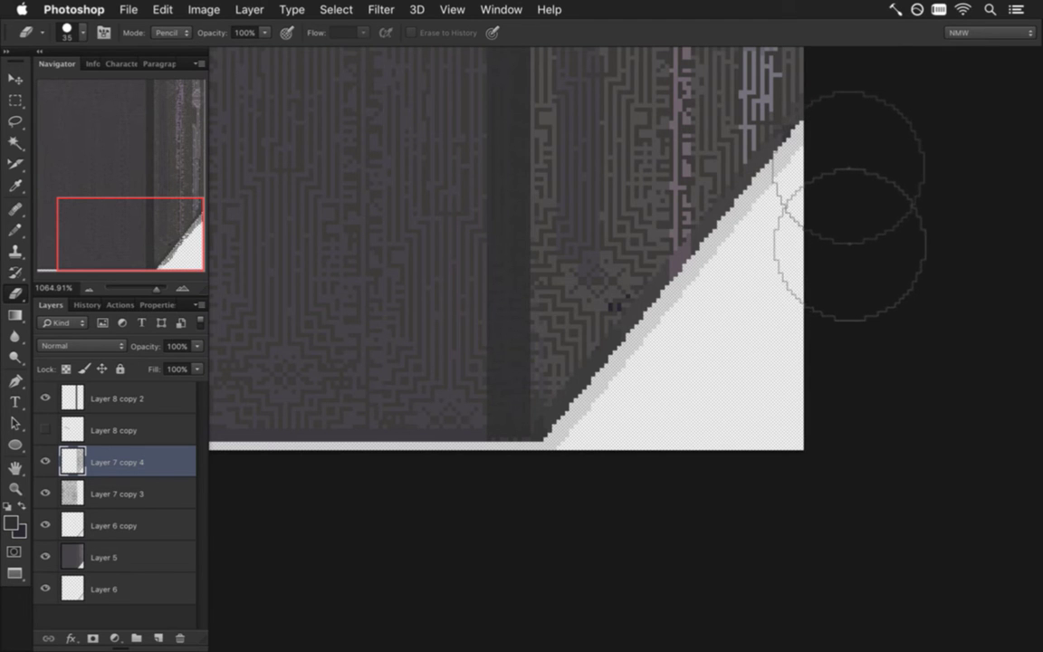
{"action": "left_click_drag", "start_coordinate": [594, 424], "coordinate": [543, 412]}
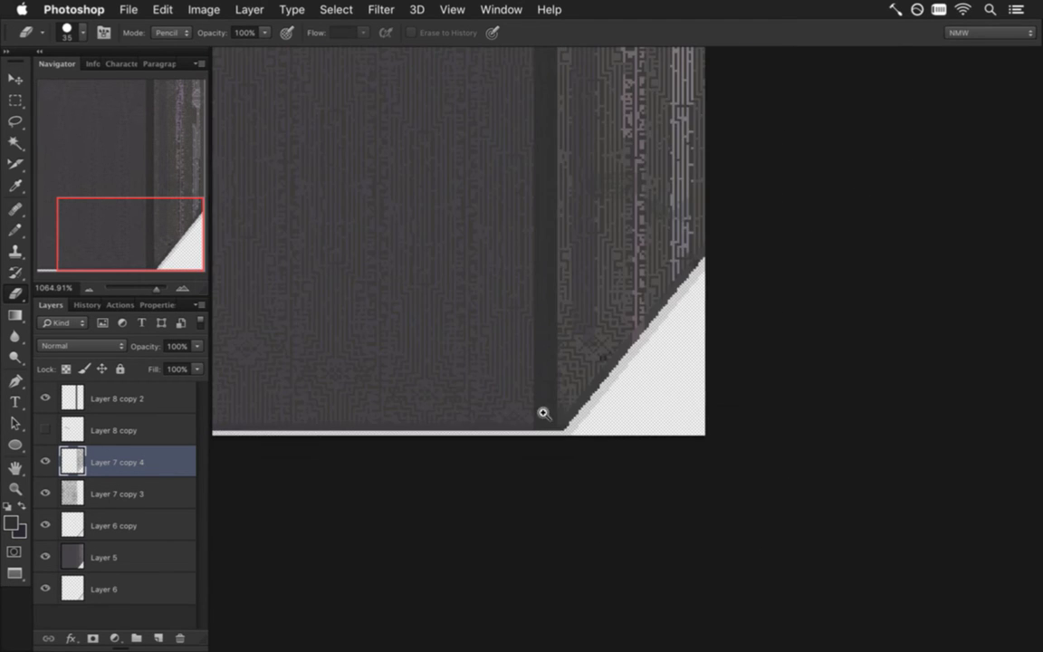
Move the Layer 7 copy 4 layer below Layer 6 copy, directly above Layer 5.
{"action": "left_click_drag", "start_coordinate": [642, 271], "coordinate": [605, 491]}
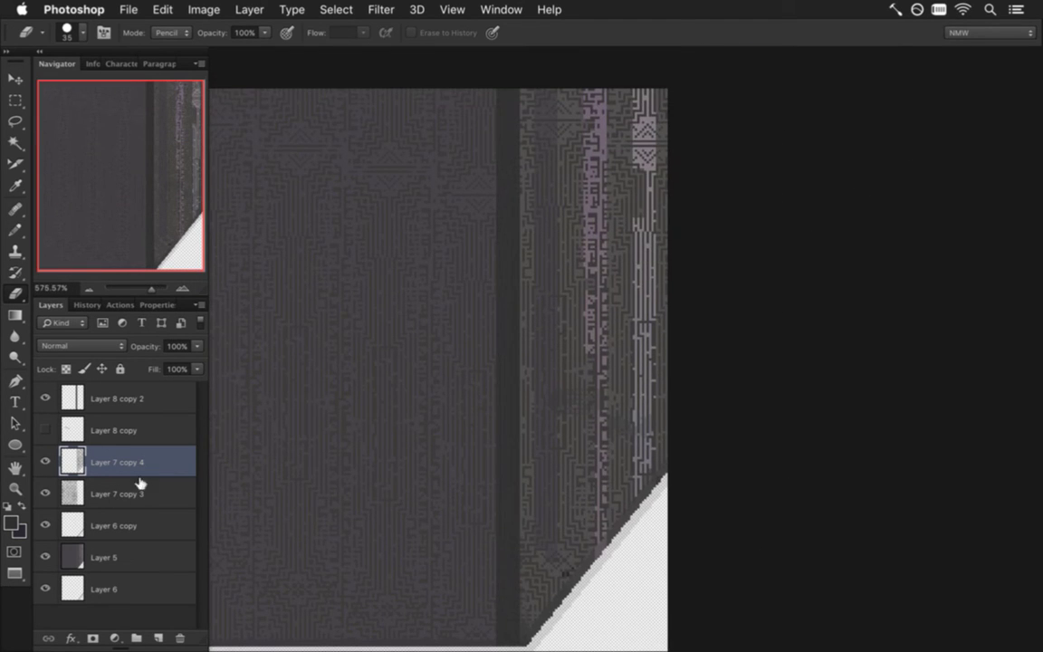
{"action": "left_click_drag", "start_coordinate": [75, 455], "coordinate": [101, 540]}
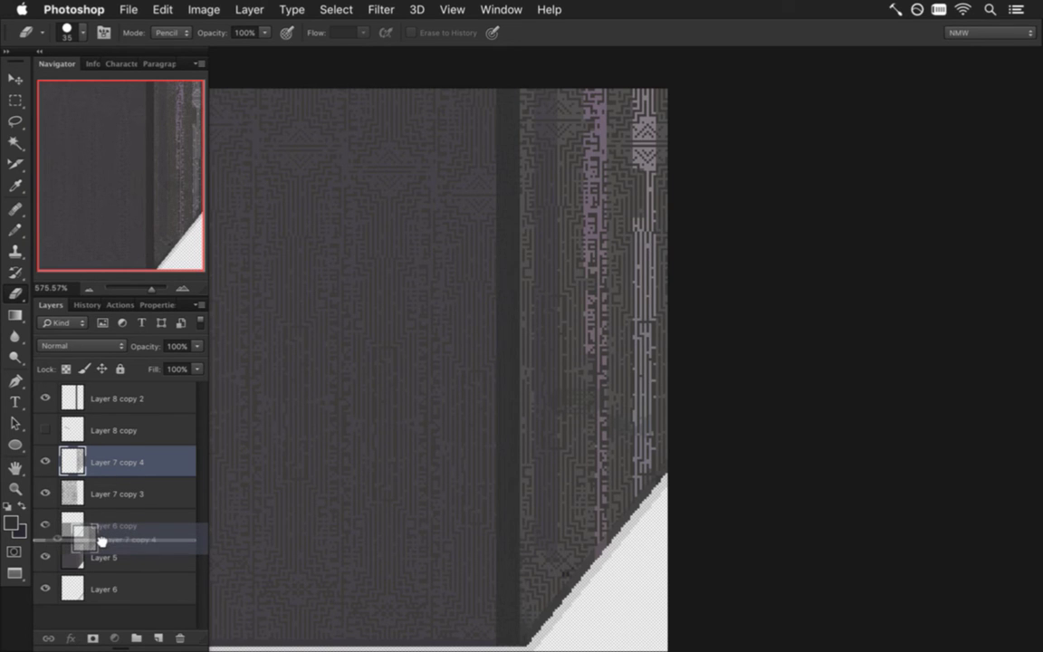
{"action": "left_click_drag", "start_coordinate": [102, 541], "coordinate": [102, 534]}
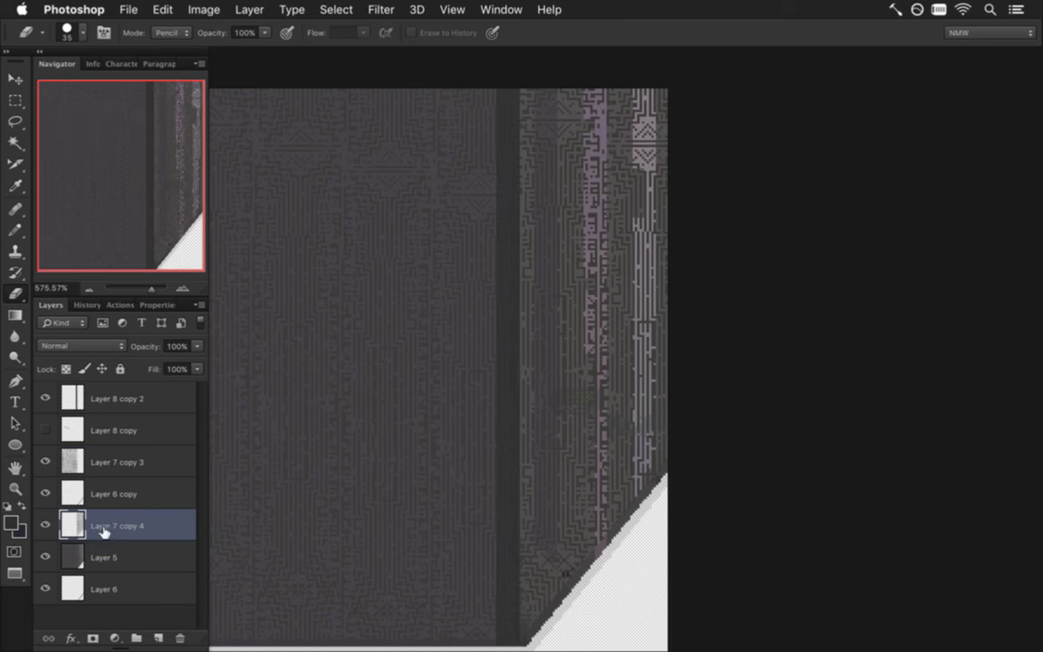
Sample a wall colour, select the Layer 7 copy 4 pattern's pixels, and recolour them with the 60 px Pencil before deselecting.
{"action": "left_click_drag", "start_coordinate": [567, 373], "coordinate": [621, 480]}
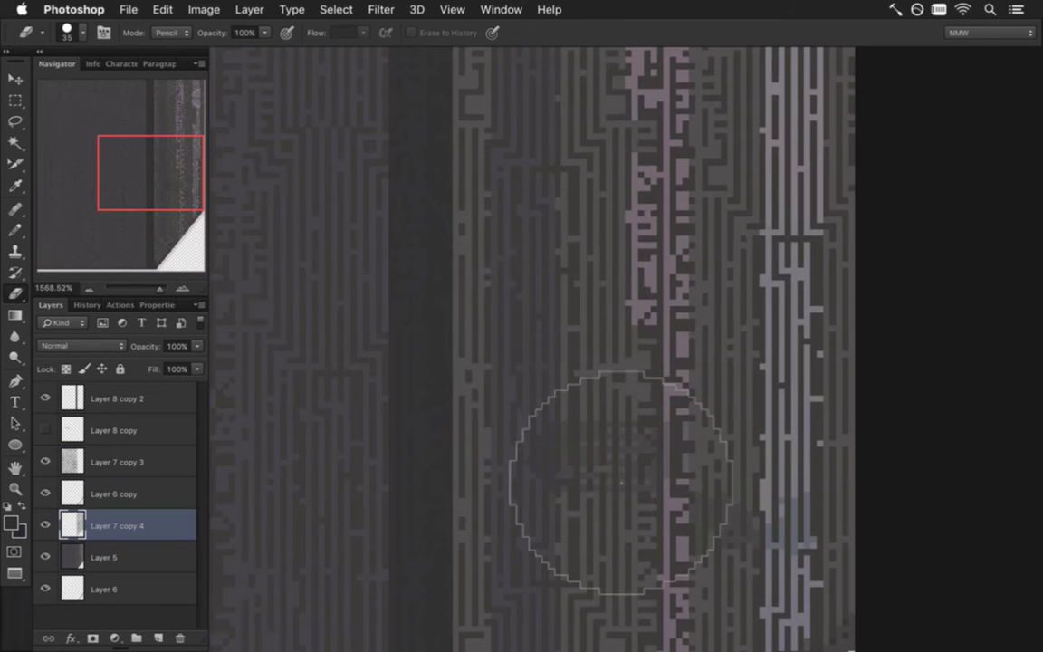
{"action": "key", "text": "i"}
{"action": "left_click", "coordinate": [514, 293]}
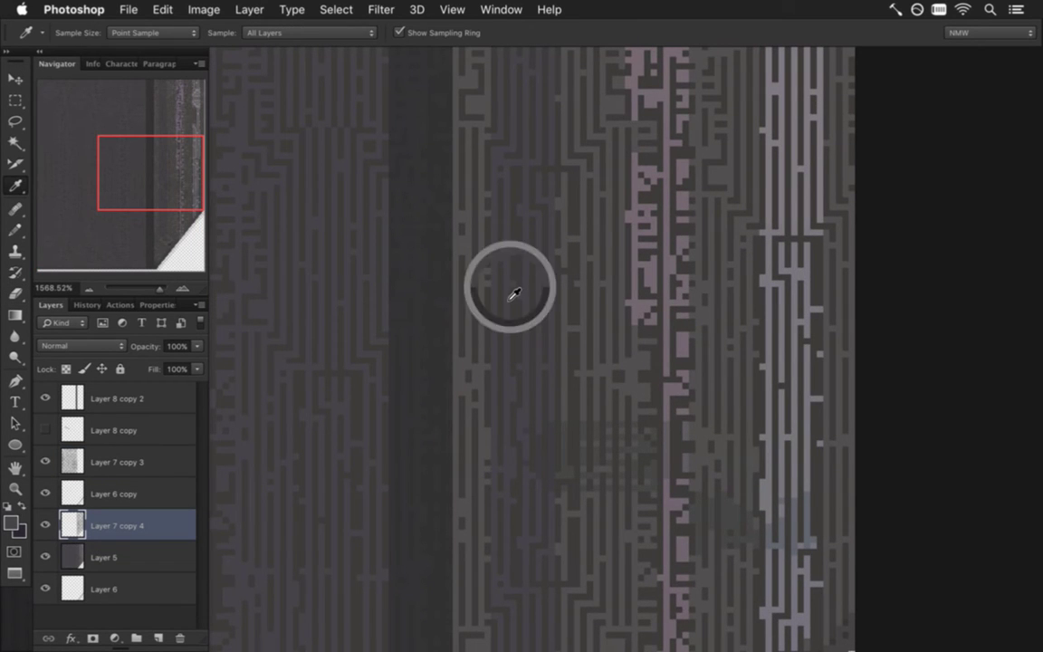
{"action": "left_click_drag", "start_coordinate": [481, 389], "coordinate": [396, 386]}
{"action": "key", "text": "b"}
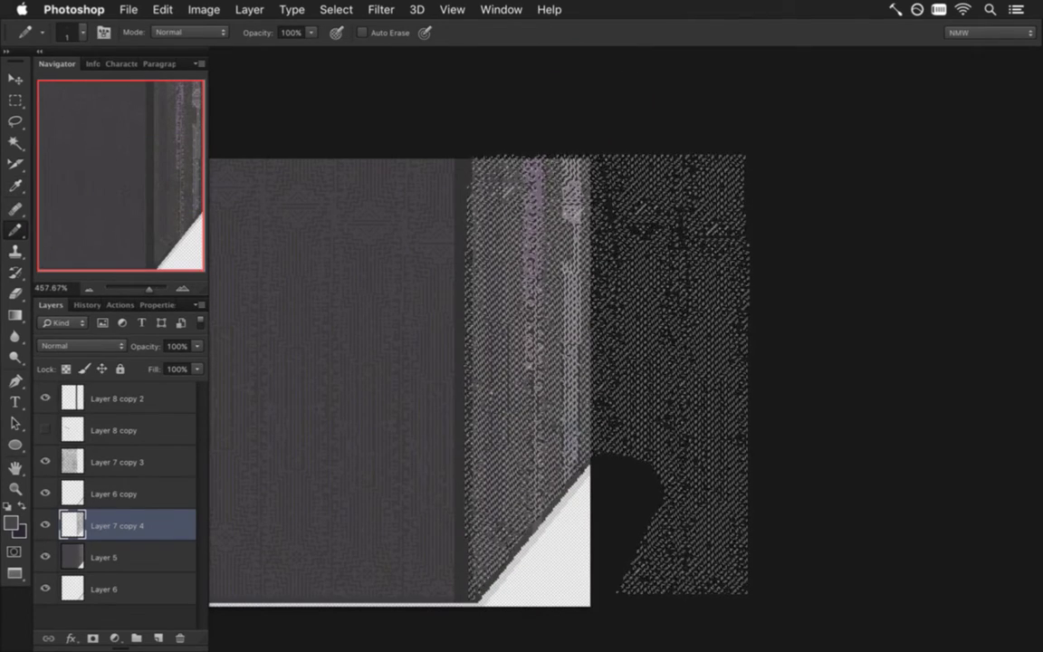
{"action": "key", "text": "m"}
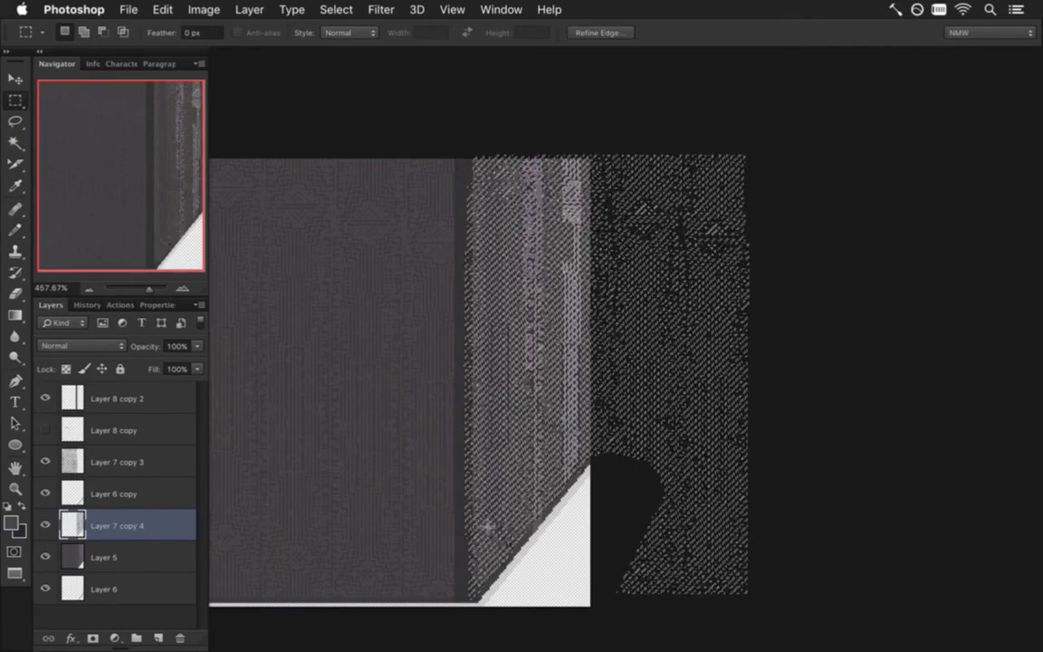
{"action": "key", "text": "b"}
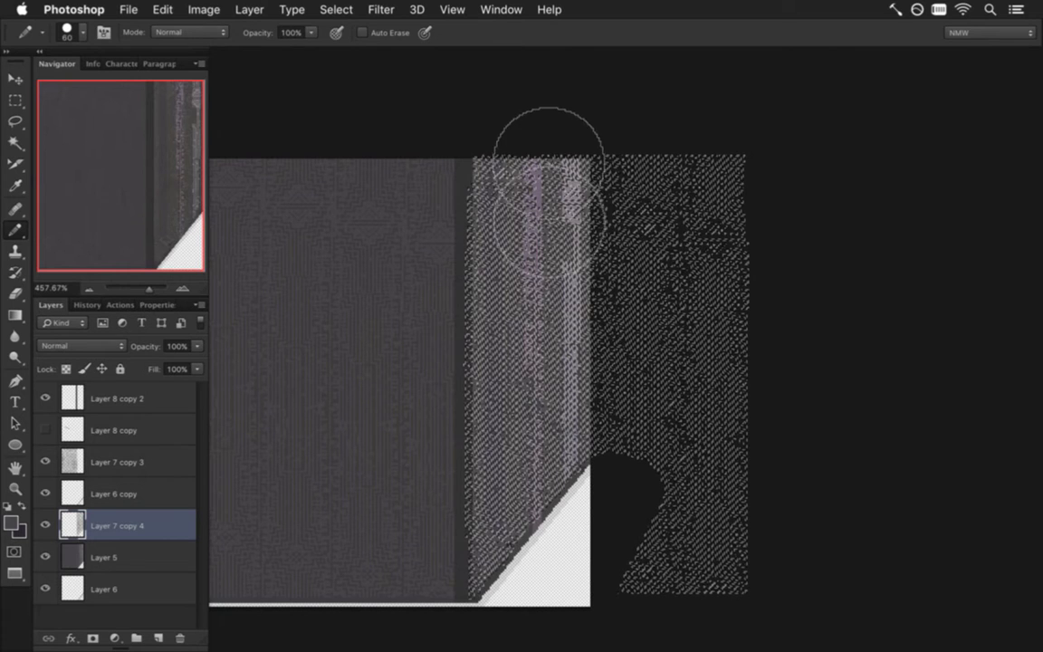
{"action": "key", "text": "m"}
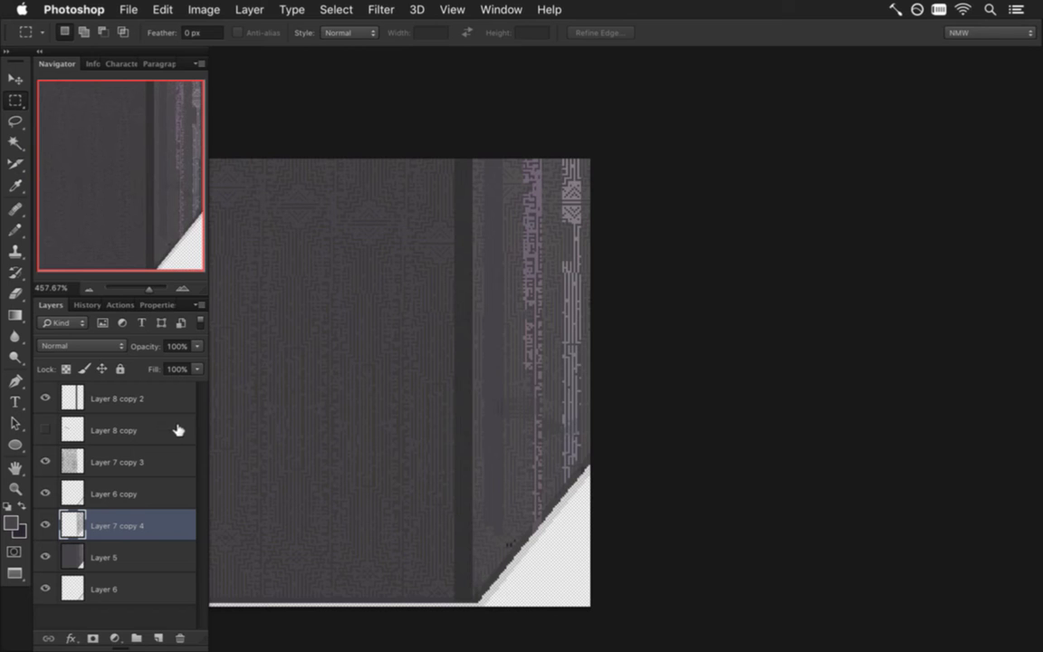
Shift the Layer 7 copy 4 pattern onto the dark wall, delete its surplus part from beyond the canvas edge, and deselect.
{"action": "key", "text": "v"}
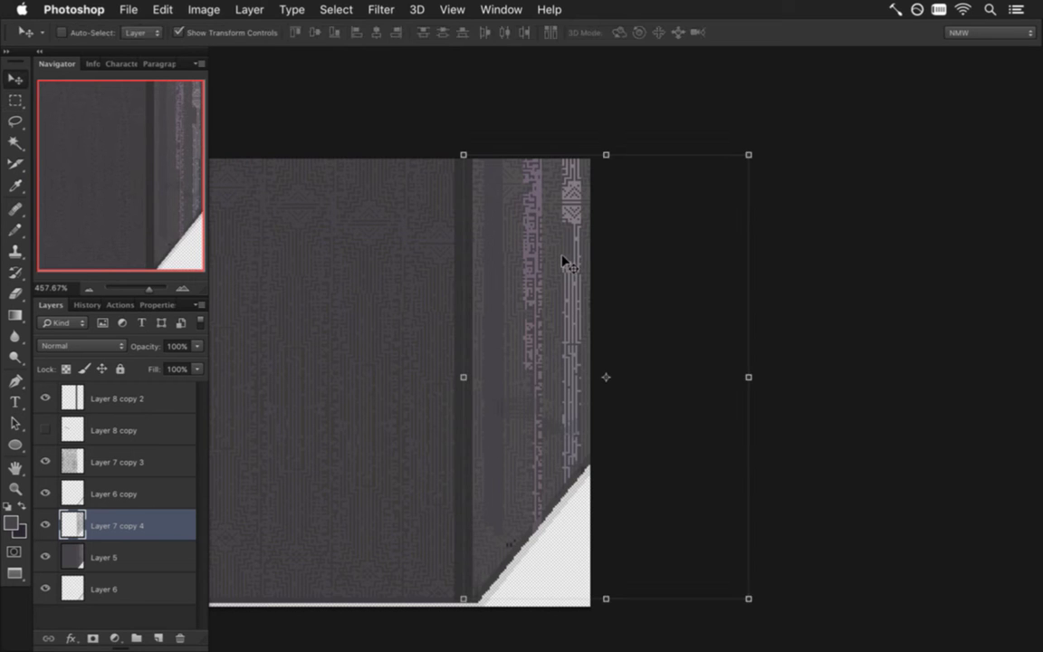
{"action": "left_click_drag", "start_coordinate": [559, 260], "coordinate": [349, 264]}
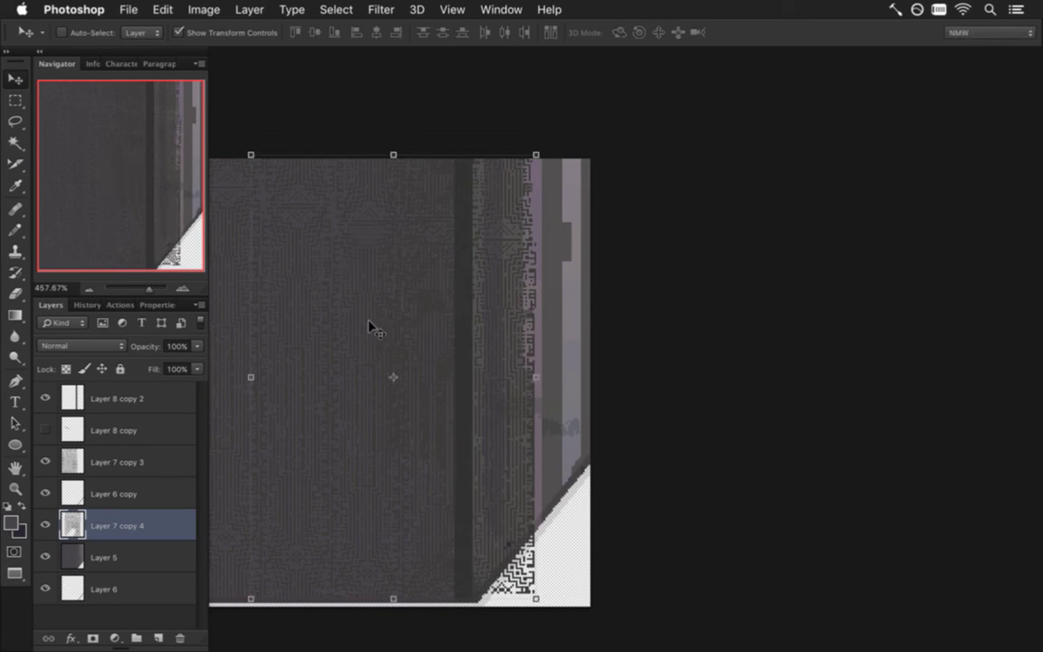
{"action": "key", "text": "m"}
{"action": "left_click_drag", "start_coordinate": [609, 152], "coordinate": [388, 624]}
{"action": "left_click_drag", "start_coordinate": [378, 620], "coordinate": [377, 621]}
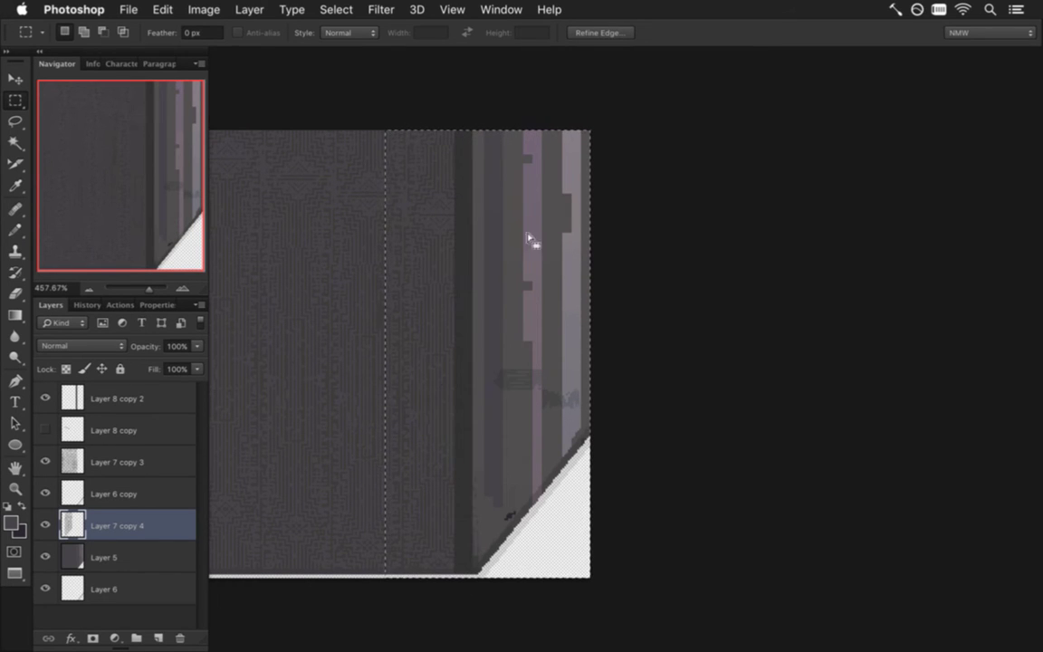
{"action": "key", "text": "ctrl+d"}
Move the Layer 7 copy 4 pattern back over the striped surface and nudge it slightly left and down into alignment.
{"action": "key", "text": "v"}
{"action": "left_click_drag", "start_coordinate": [344, 261], "coordinate": [554, 245]}
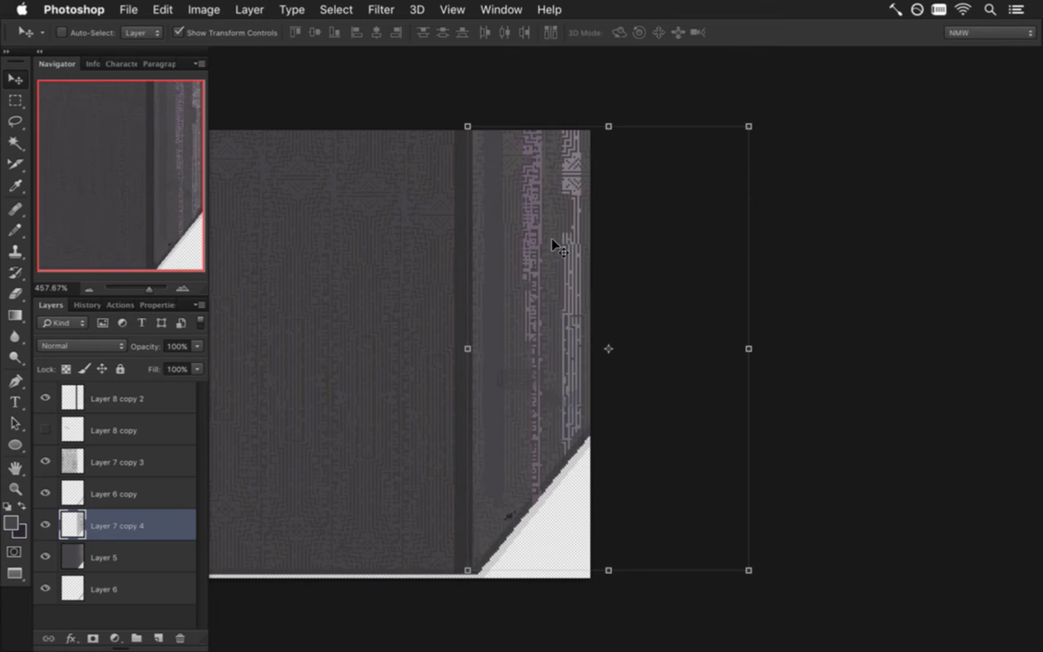
{"action": "key", "text": "Left"}
{"action": "key", "text": "Left"}
{"action": "key", "text": "Left"}
{"action": "key", "text": "Left"}
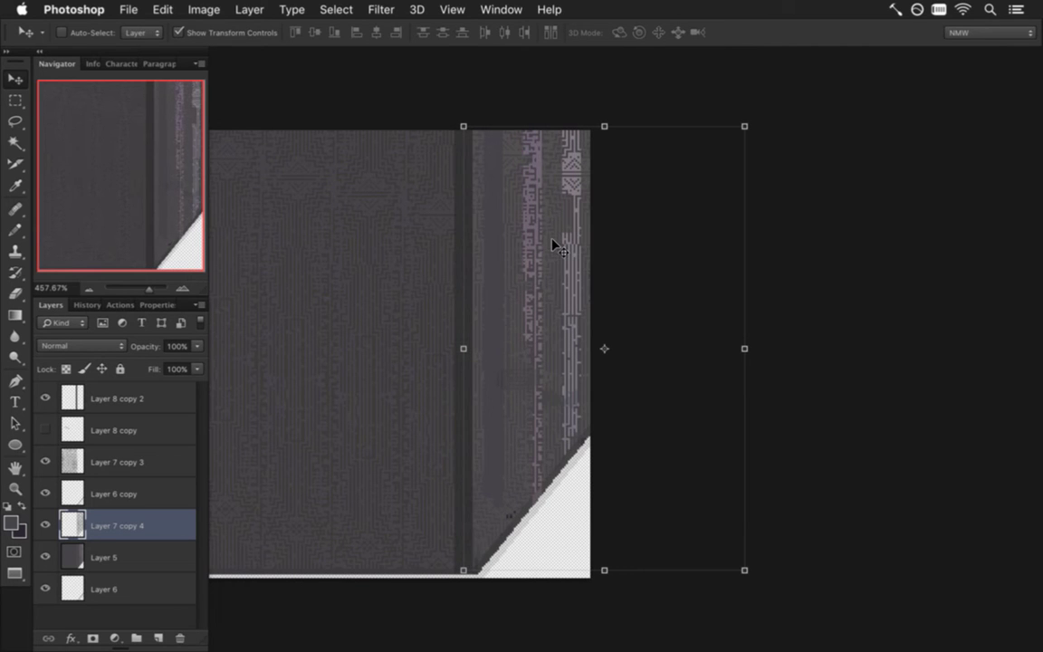
{"action": "key", "text": "Down"}
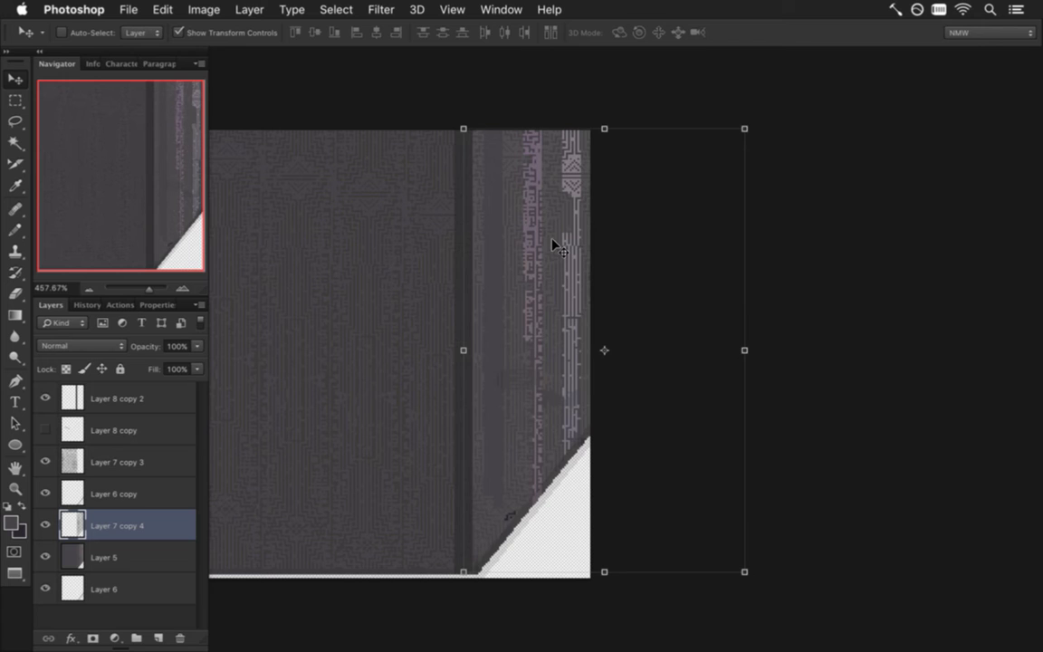
Set the opacity of Layer 7 copy 4 to 18%.
{"action": "key", "text": "m"}
{"action": "left_click_drag", "start_coordinate": [192, 350], "coordinate": [135, 363]}
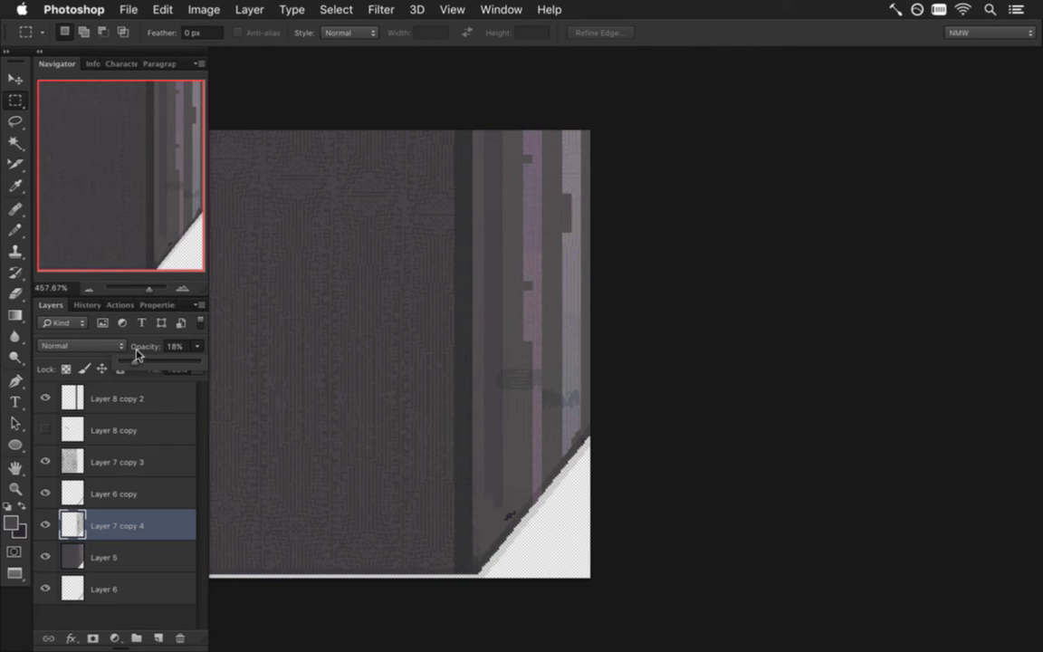
{"action": "key", "text": "Return"}
Erase the checkered diamond pixels above and below the horizontal bands on the light stripe with the 1 px eraser.
{"action": "left_click_drag", "start_coordinate": [577, 203], "coordinate": [610, 319]}
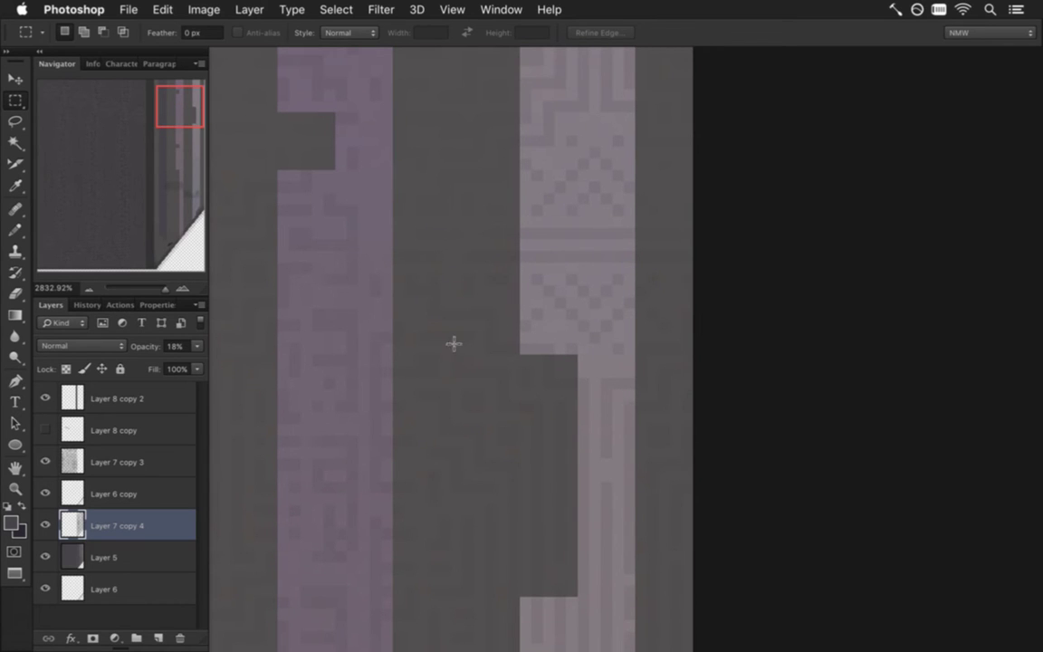
{"action": "key", "text": "e"}
{"action": "key", "text": "bracketleft"}
{"action": "key", "text": "bracketleft"}
{"action": "key", "text": "bracketleft"}
{"action": "key", "text": "bracketleft"}
{"action": "key", "text": "bracketleft"}
{"action": "key", "text": "bracketleft"}
{"action": "key", "text": "bracketleft"}
{"action": "key", "text": "bracketleft"}
{"action": "key", "text": "bracketleft"}
{"action": "key", "text": "bracketleft"}
{"action": "key", "text": "bracketleft"}
{"action": "key", "text": "bracketleft"}
{"action": "key", "text": "bracketleft"}
{"action": "key", "text": "bracketleft"}
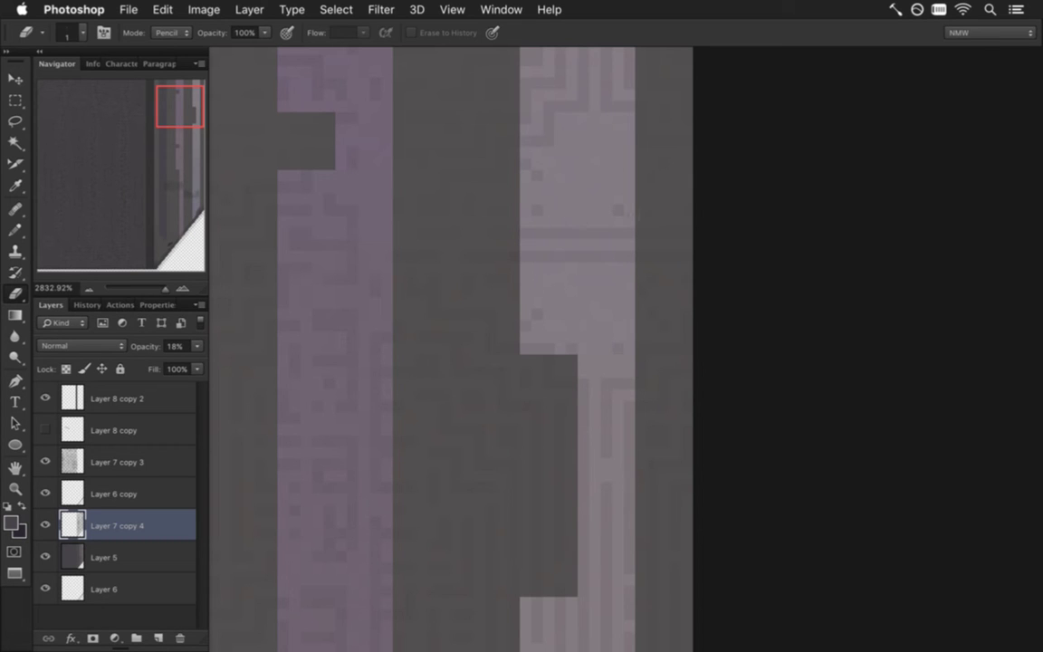
Draw short maze lines in the upper cleared area of the light stripe with the 1 px Pencil.
{"action": "key", "text": "b"}
{"action": "key", "text": "bracketleft"}
{"action": "key", "text": "bracketleft"}
{"action": "key", "text": "bracketleft"}
{"action": "key", "text": "bracketleft"}
{"action": "key", "text": "bracketleft"}
{"action": "key", "text": "bracketleft"}
{"action": "key", "text": "bracketleft"}
{"action": "key", "text": "bracketleft"}
{"action": "key", "text": "bracketleft"}
{"action": "key", "text": "bracketleft"}
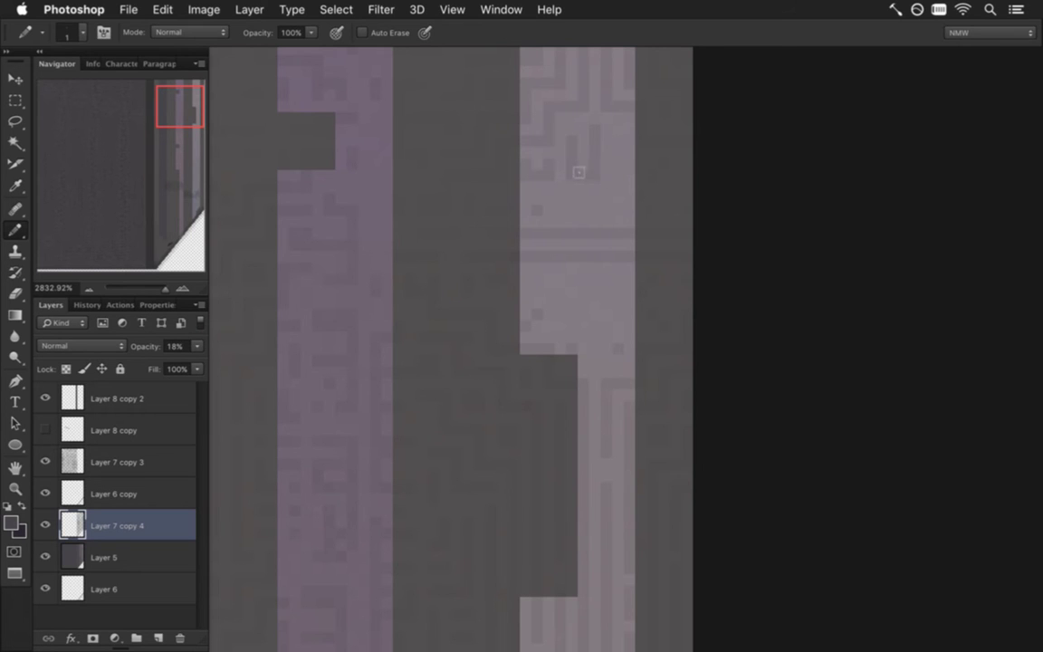
Fill the remaining cleared areas around the light stripe's horizontal bands with maze lines, undoing misplaced pixels.
{"action": "key", "text": "e"}
{"action": "key", "text": "b"}
{"action": "mouse_move", "coordinate": [595, 199]}
{"action": "left_mouse_down"}
{"action": "mouse_move", "coordinate": [596, 222]}
{"action": "mouse_move", "coordinate": [617, 199]}
{"action": "mouse_move", "coordinate": [619, 222]}
{"action": "left_mouse_up"}
{"action": "key", "text": "super+z"}
{"action": "key", "text": "super+z"}
{"action": "left_click", "coordinate": [538, 305]}
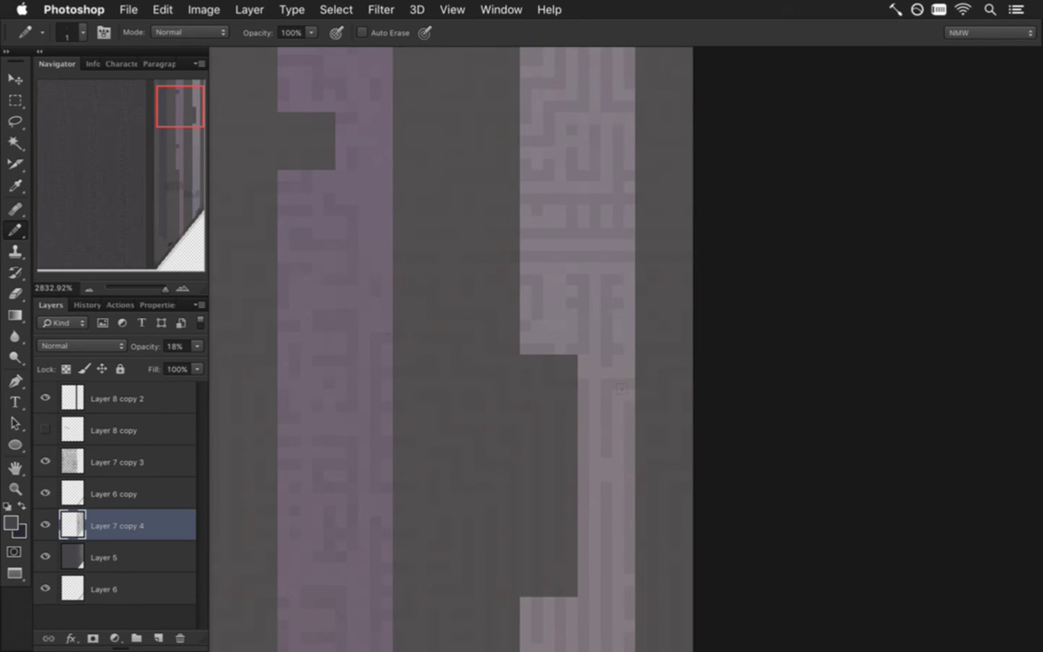
Check the faded pattern along the light and purple stripes and save the document.
{"action": "left_click_drag", "start_coordinate": [608, 502], "coordinate": [583, 196]}
{"action": "left_click_drag", "start_coordinate": [583, 475], "coordinate": [550, 253]}
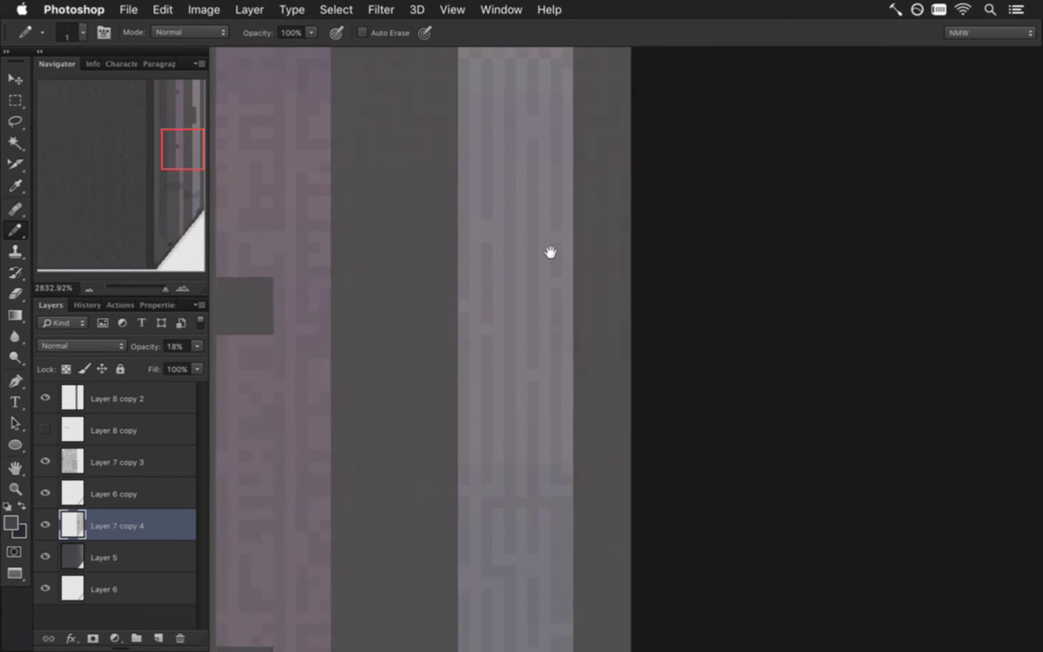
{"action": "scroll", "coordinate": [550, 253], "scroll_direction": "up", "scroll_amount": 10}
{"action": "scroll", "coordinate": [549, 252], "scroll_direction": "left", "scroll_amount": 4}
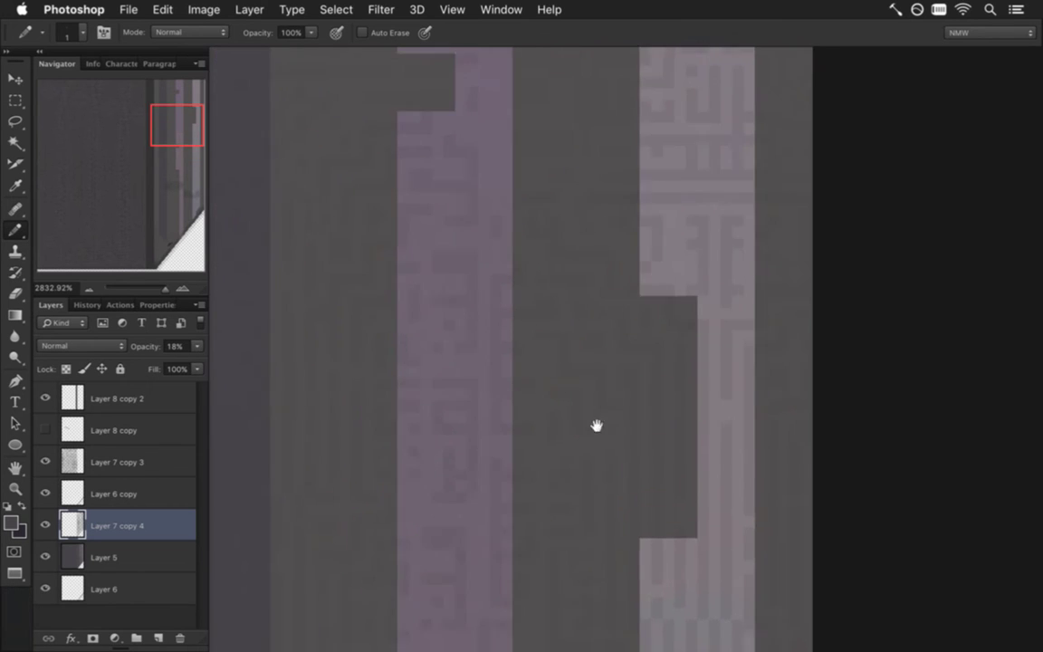
{"action": "scroll", "coordinate": [553, 387], "scroll_direction": "up", "scroll_amount": 3}
{"action": "scroll", "coordinate": [554, 388], "scroll_direction": "left", "scroll_amount": 1}
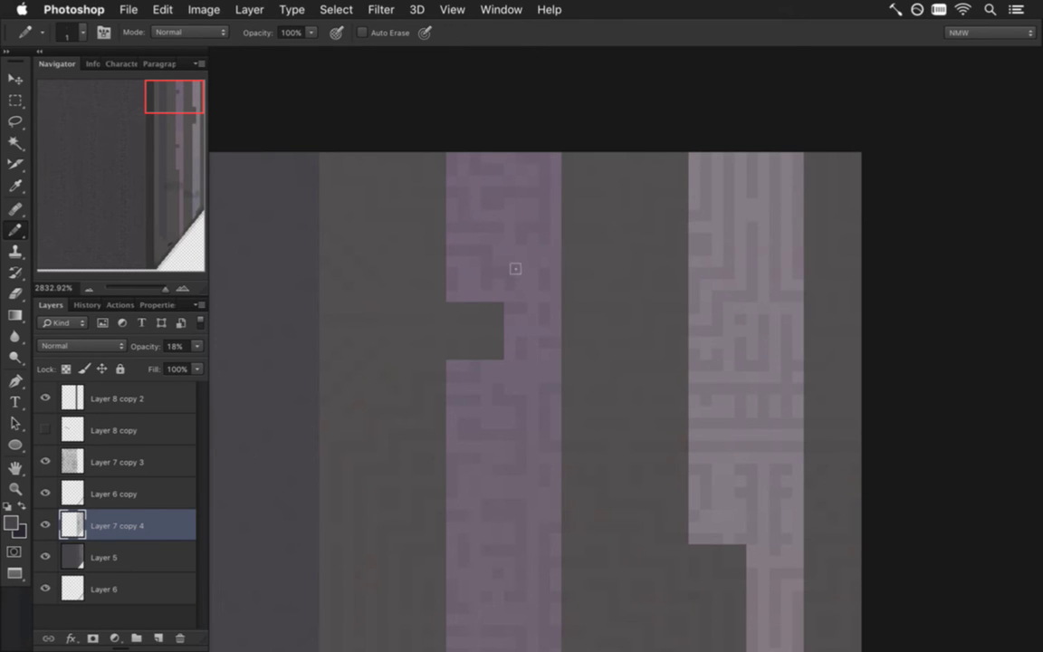
{"action": "key", "text": "super+s"}
Set the opacity of the dark wall's pattern layer, Layer 7 copy 3, to 50% and save the document.
{"action": "scroll", "coordinate": [572, 388], "scroll_direction": "down", "scroll_amount": 5}
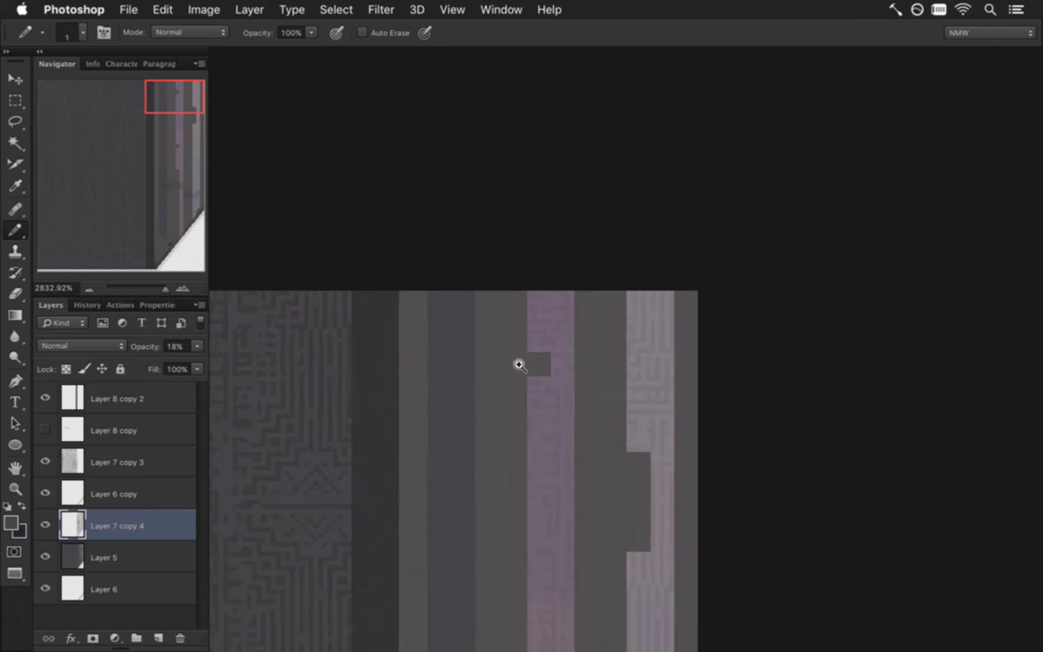
{"action": "left_click_drag", "start_coordinate": [564, 463], "coordinate": [578, 244]}
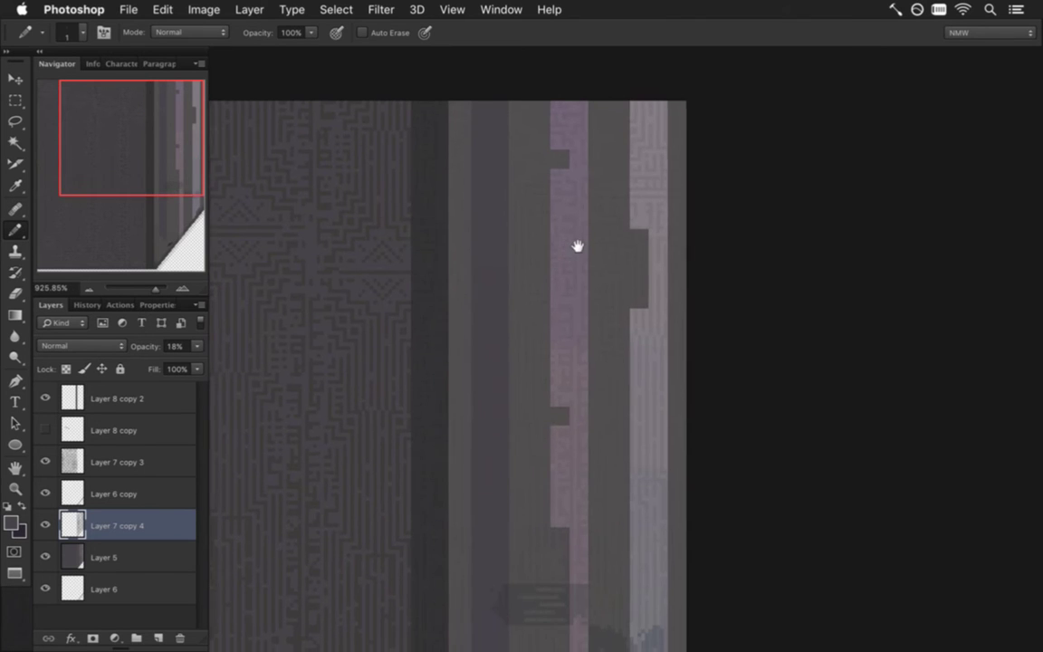
{"action": "scroll", "coordinate": [566, 449], "scroll_direction": "down", "scroll_amount": 2}
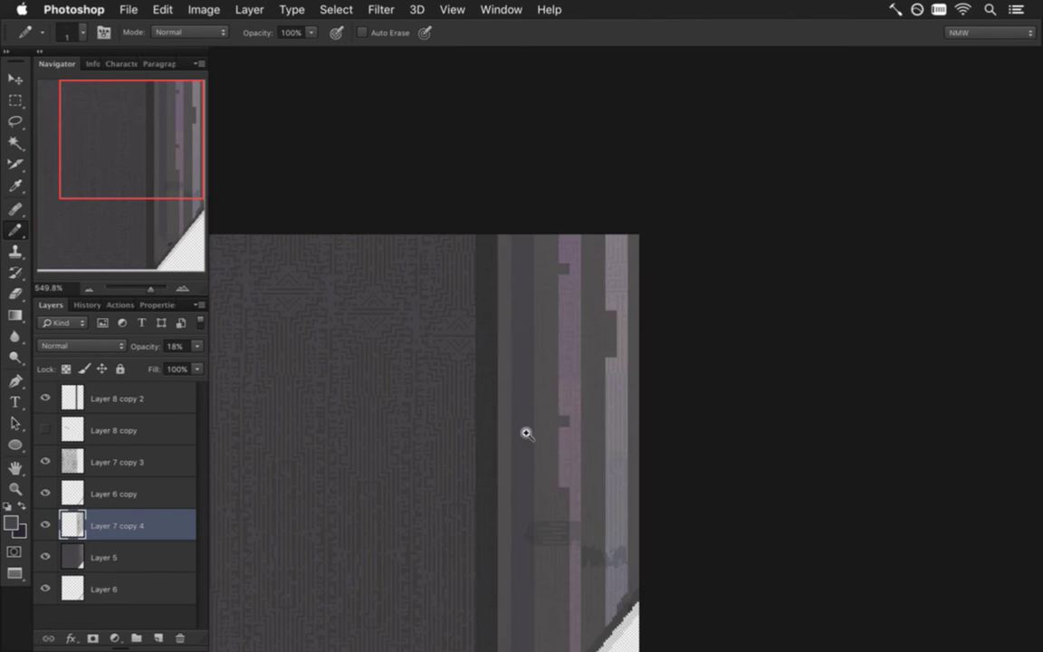
{"action": "left_click_drag", "start_coordinate": [552, 480], "coordinate": [573, 342]}
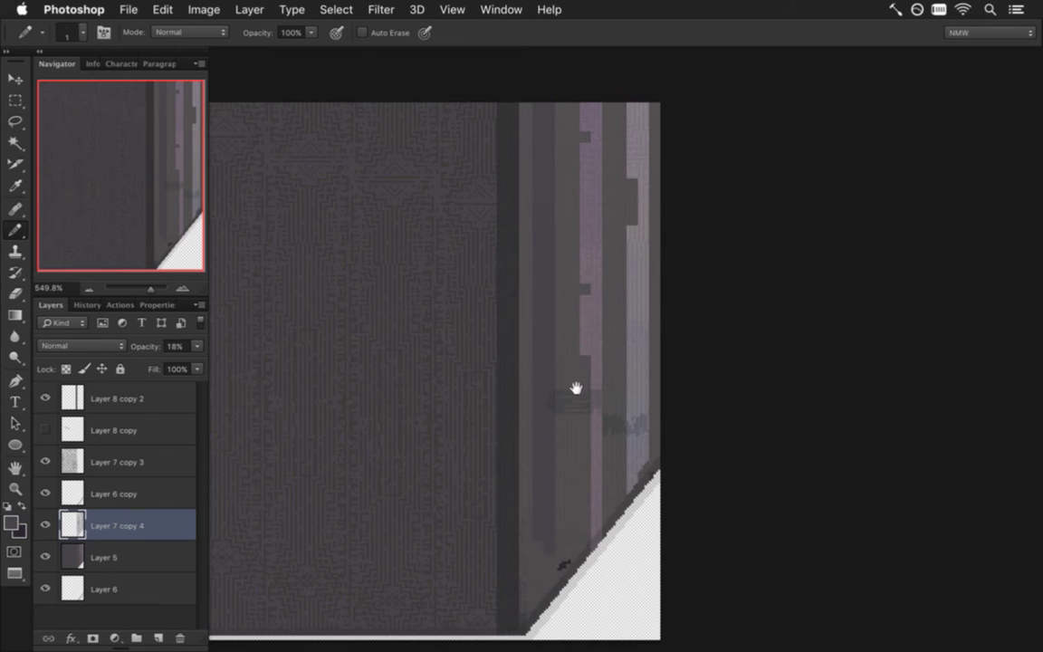
{"action": "left_click", "coordinate": [126, 460]}
{"action": "left_click_drag", "start_coordinate": [198, 345], "coordinate": [159, 365]}
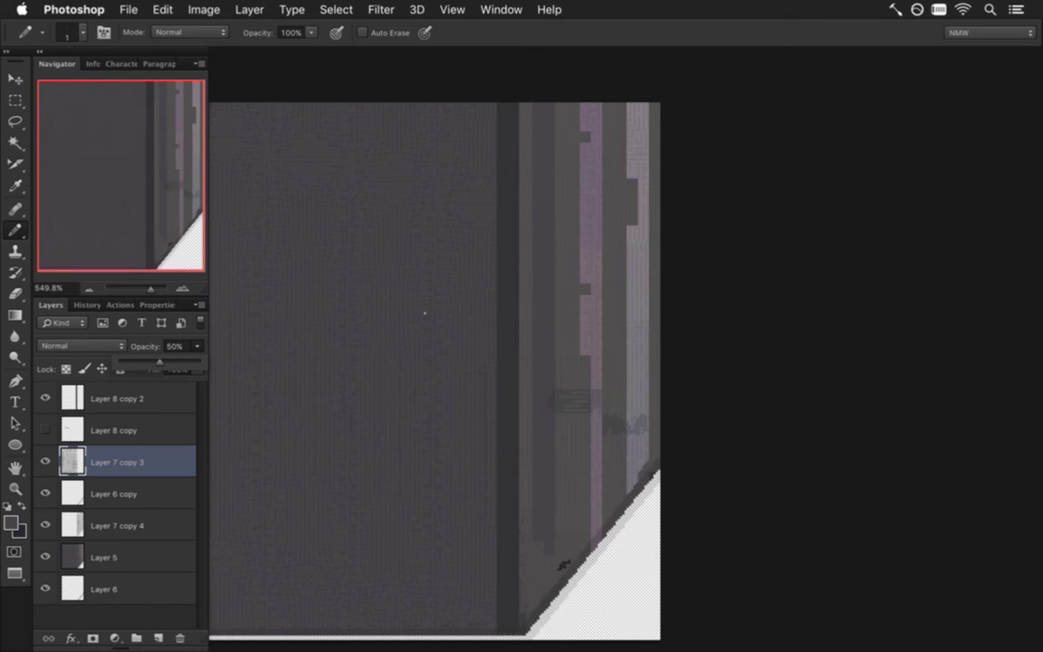
{"action": "left_click_drag", "start_coordinate": [408, 387], "coordinate": [553, 398]}
{"action": "key", "text": "m"}
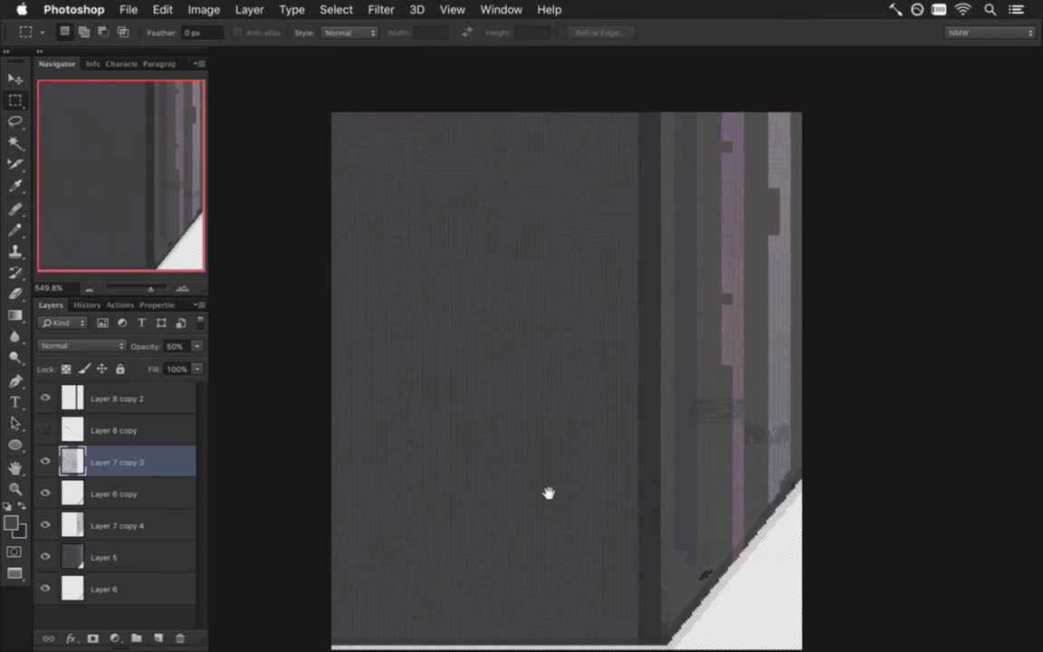
{"action": "left_click_drag", "start_coordinate": [547, 489], "coordinate": [501, 402]}
{"action": "key", "text": "super+s"}
Toggle the Layer 6 copy shading off and on at the lower corner, and move that layer above Layer 7 copy 3.
{"action": "left_click_drag", "start_coordinate": [501, 349], "coordinate": [457, 370]}
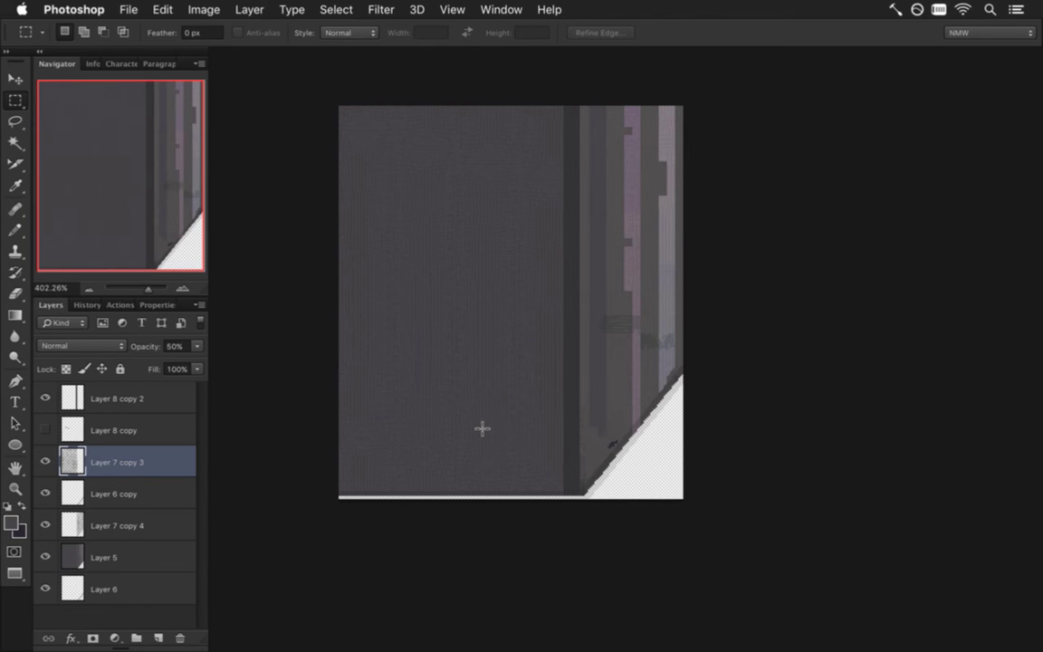
{"action": "scroll", "coordinate": [625, 500], "scroll_direction": "up", "scroll_amount": 6}
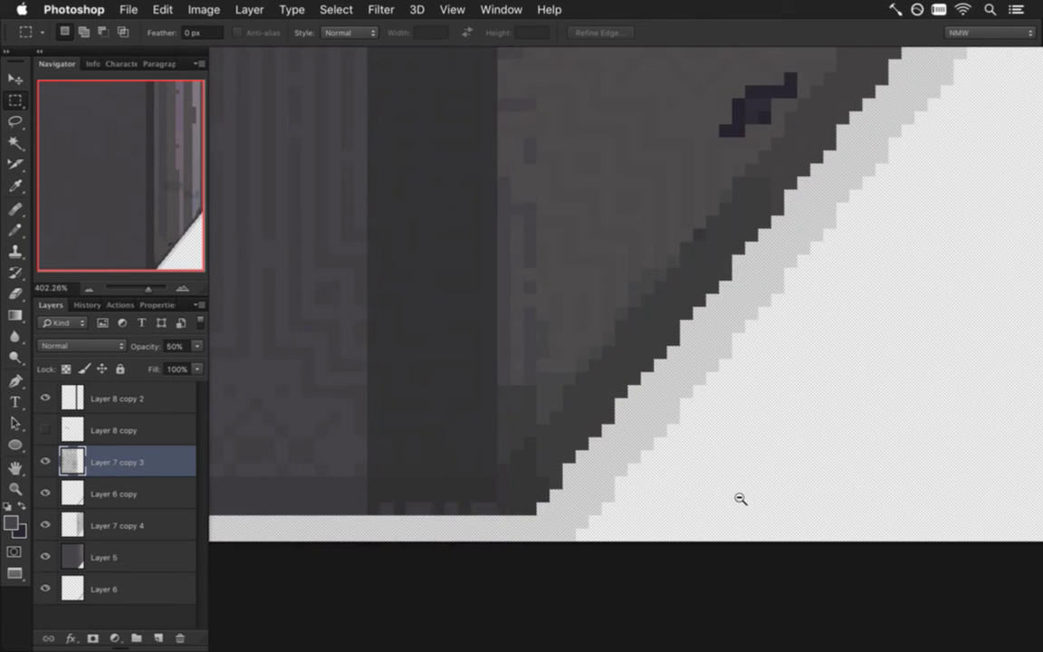
{"action": "key", "text": "i"}
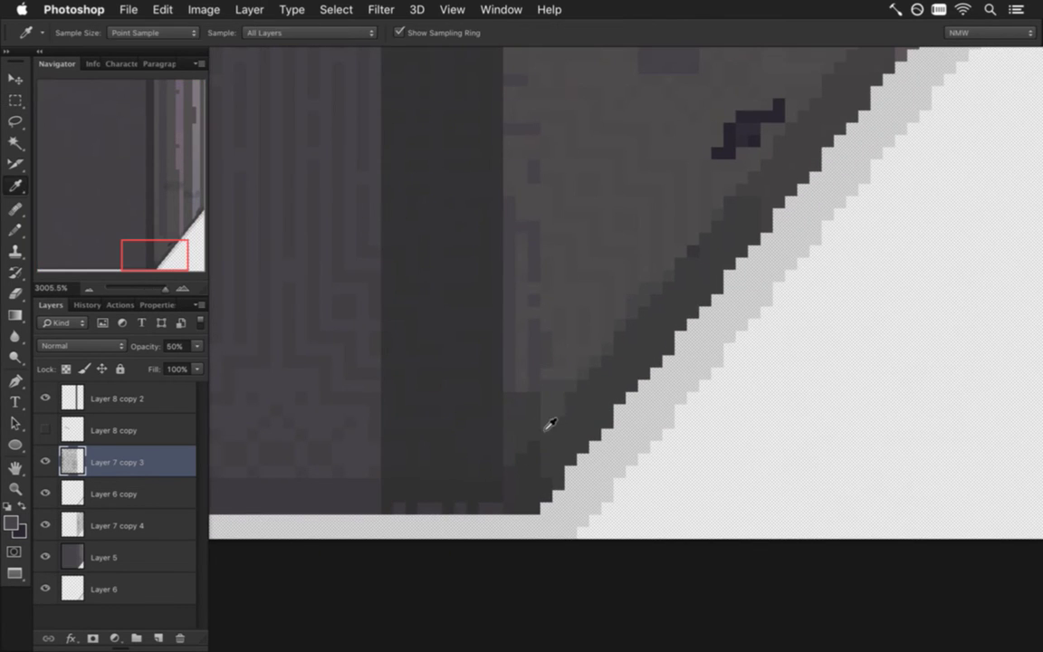
{"action": "left_click", "coordinate": [75, 491]}
{"action": "left_click", "coordinate": [47, 491]}
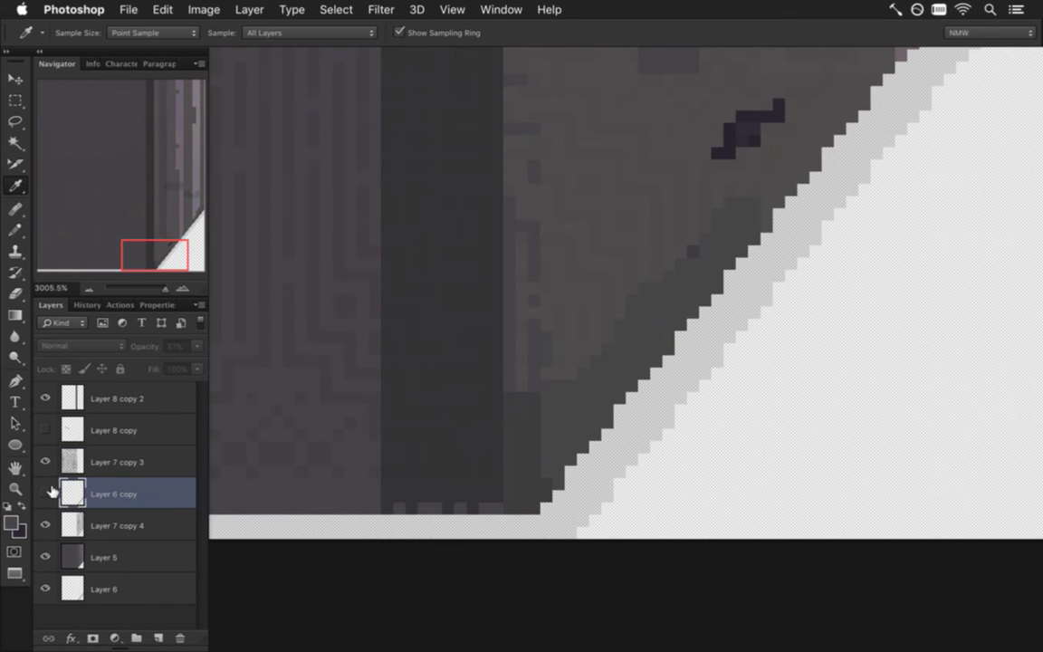
{"action": "left_click", "coordinate": [47, 491]}
{"action": "left_click_drag", "start_coordinate": [312, 379], "coordinate": [258, 347]}
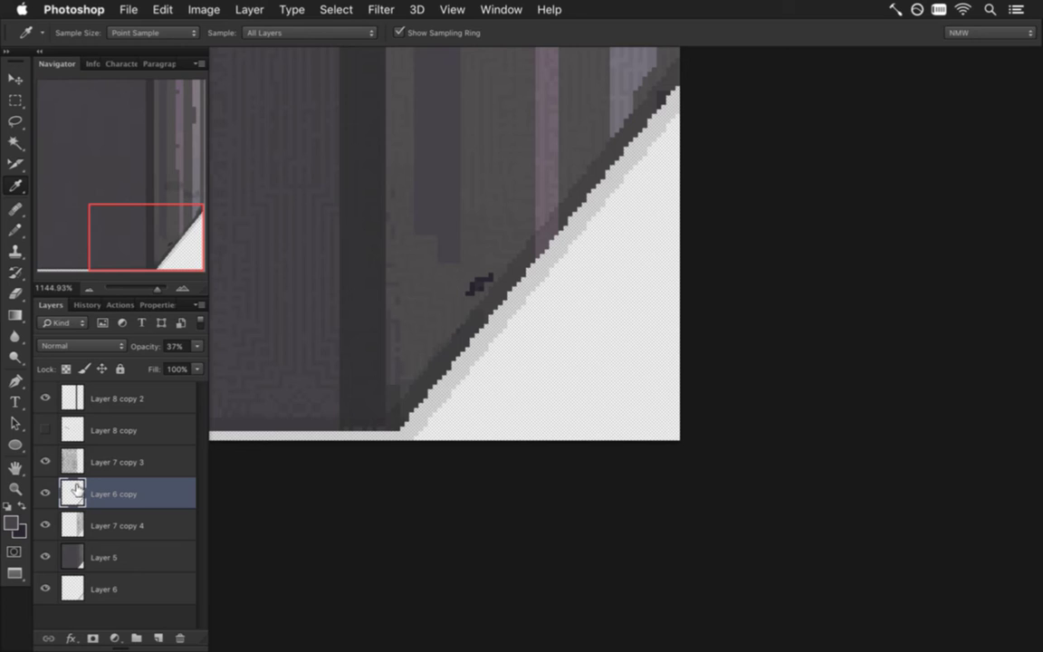
{"action": "left_click_drag", "start_coordinate": [73, 494], "coordinate": [83, 453]}
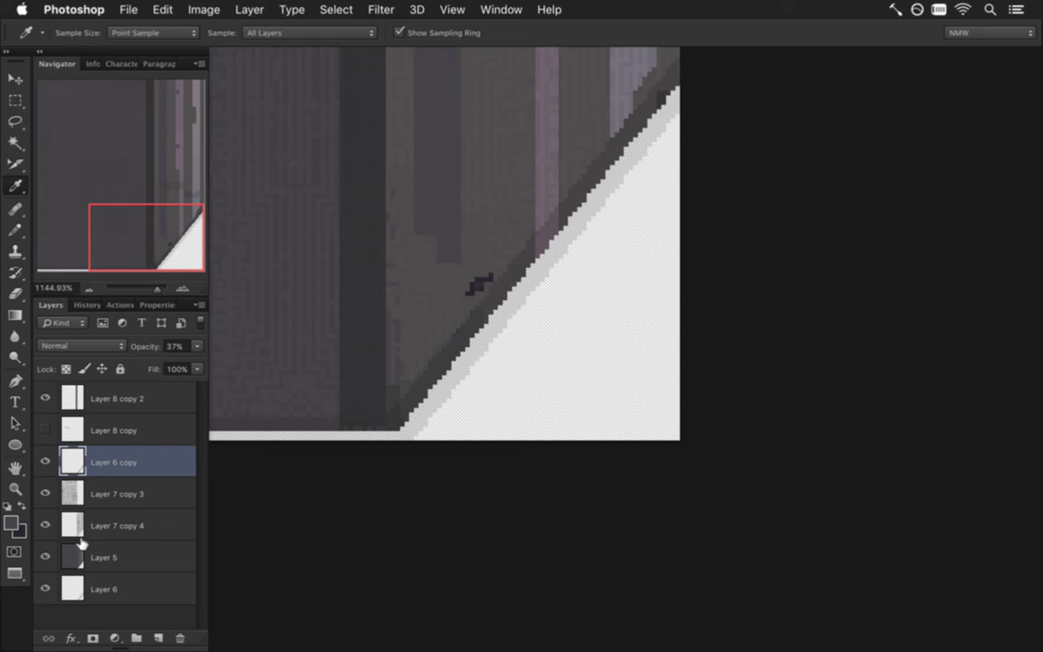
Check the whole wall image and save the document.
{"action": "left_click_drag", "start_coordinate": [359, 320], "coordinate": [301, 321]}
{"action": "left_click_drag", "start_coordinate": [322, 253], "coordinate": [570, 445]}
{"action": "key", "text": "super+s"}
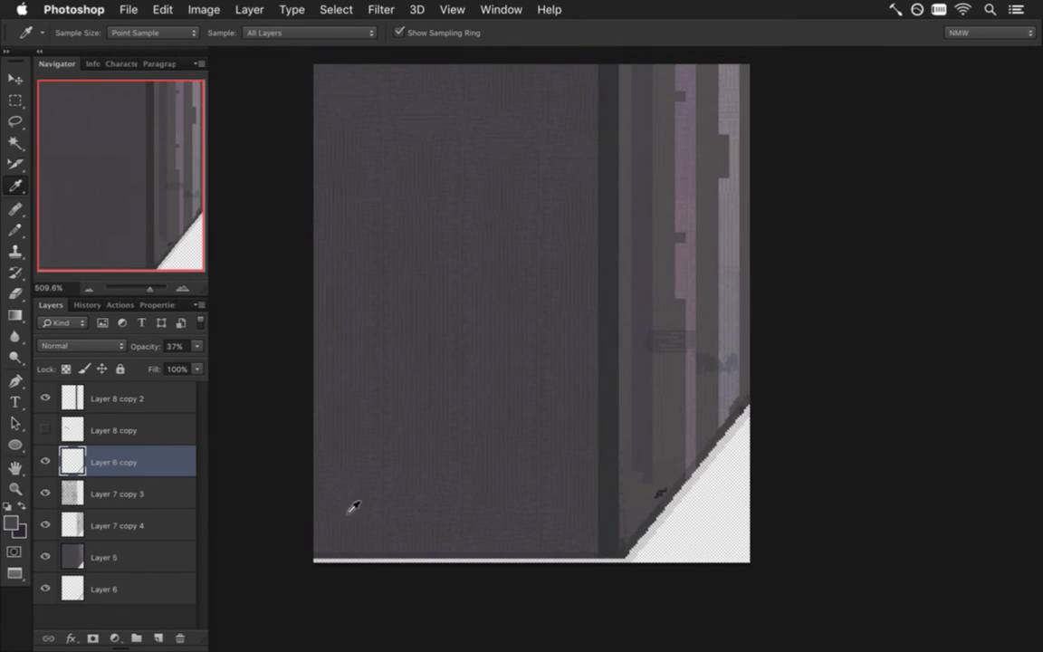
On Layer 5, select the wall area beside the dark stripe, darken it with a foreground-to-transparent gradient in 292631 from its outer edge inward, and deselect.
{"action": "left_click", "coordinate": [67, 546]}
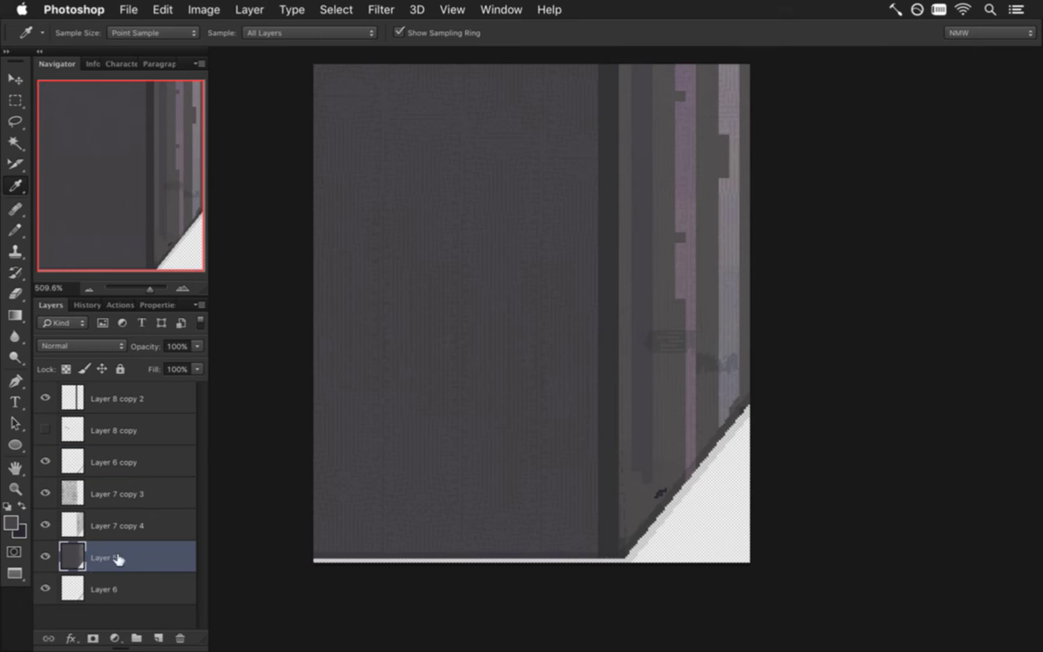
{"action": "key", "text": "m"}
{"action": "left_click_drag", "start_coordinate": [305, 63], "coordinate": [597, 563]}
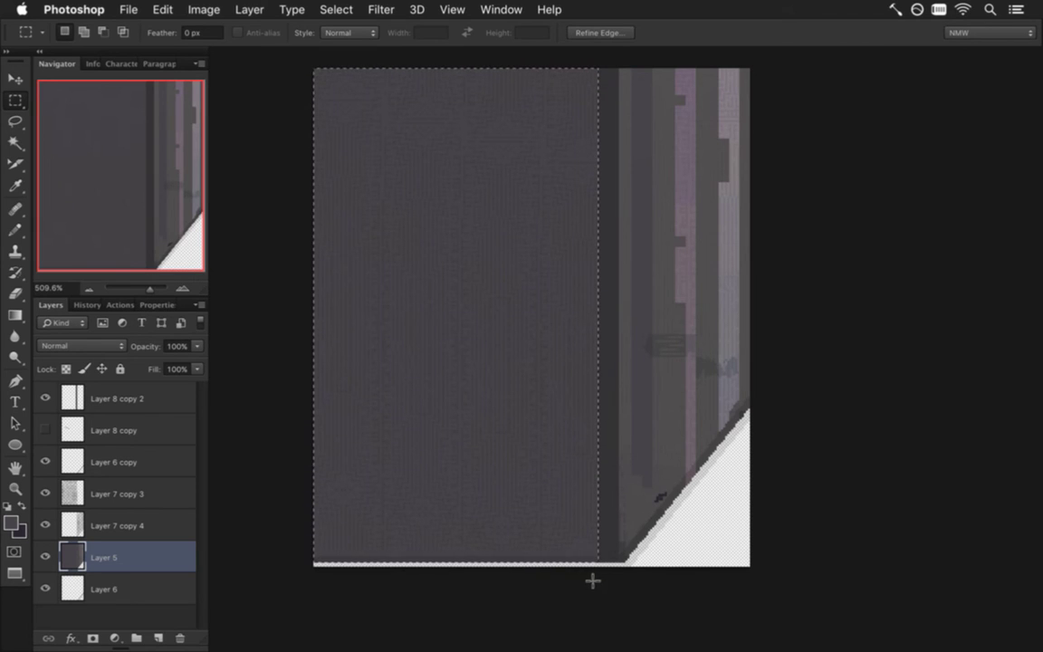
{"action": "left_click", "coordinate": [13, 529]}
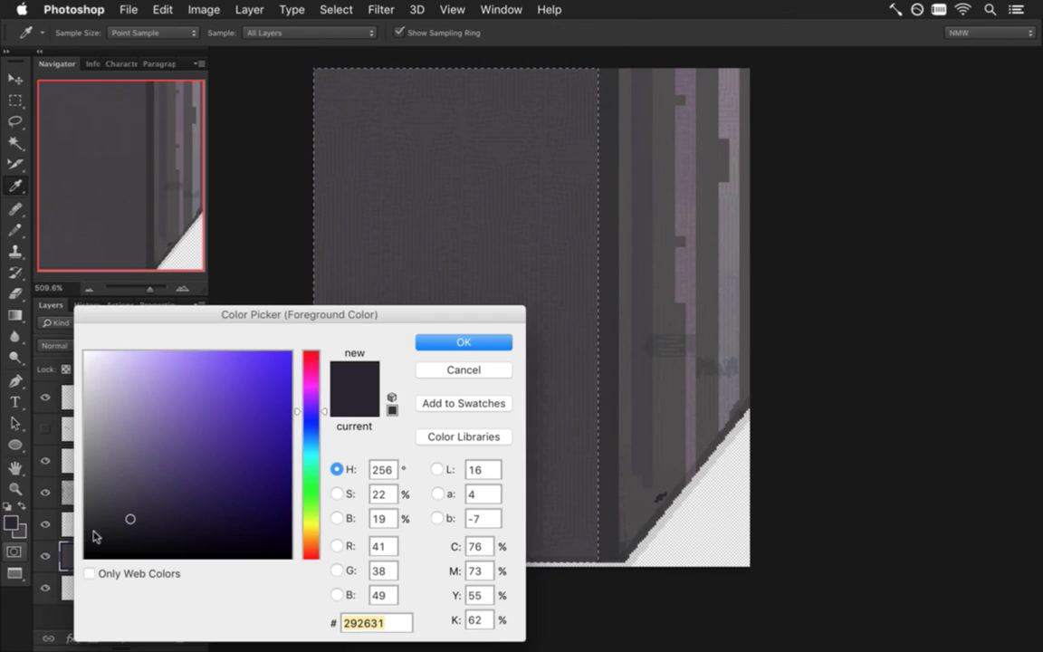
{"action": "left_click", "coordinate": [460, 346]}
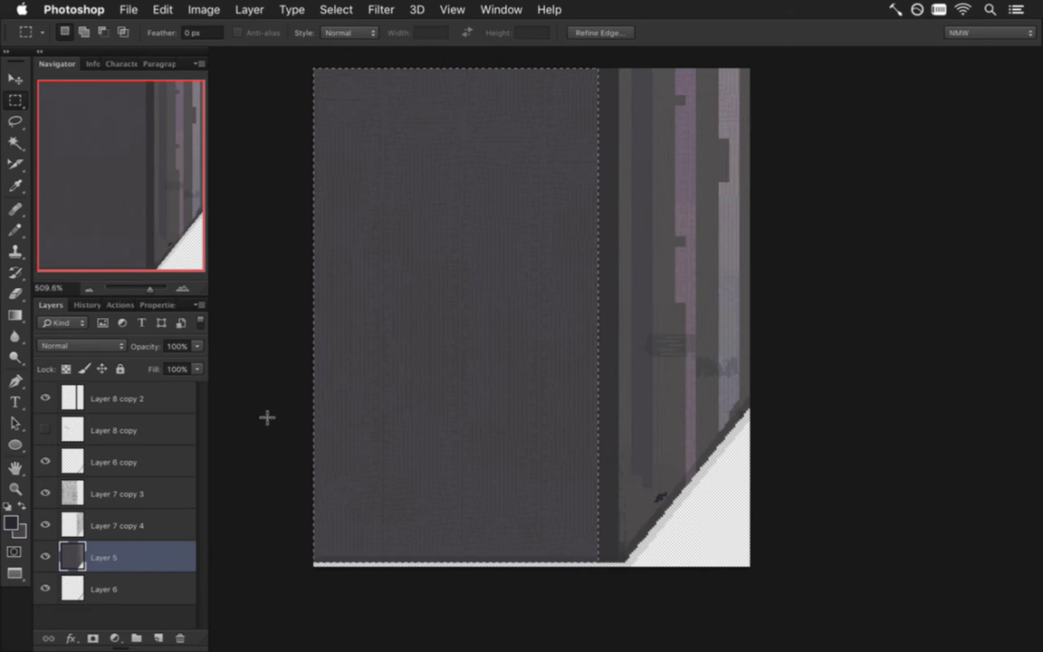
{"action": "key", "text": "b"}
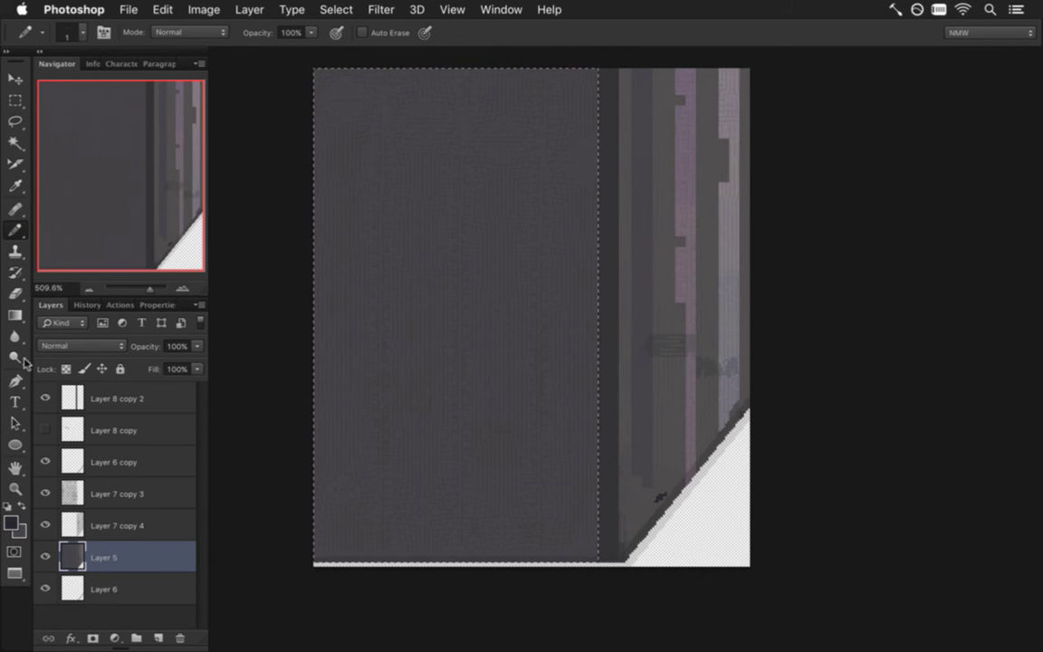
{"action": "left_click", "coordinate": [15, 315]}
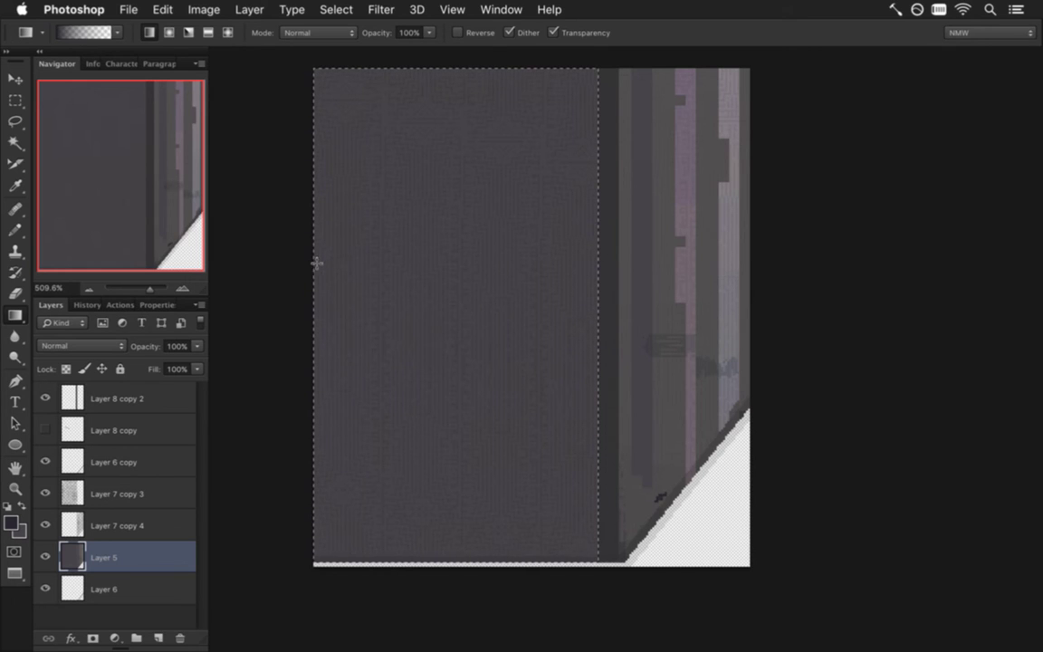
{"action": "left_click_drag", "start_coordinate": [424, 271], "coordinate": [596, 272]}
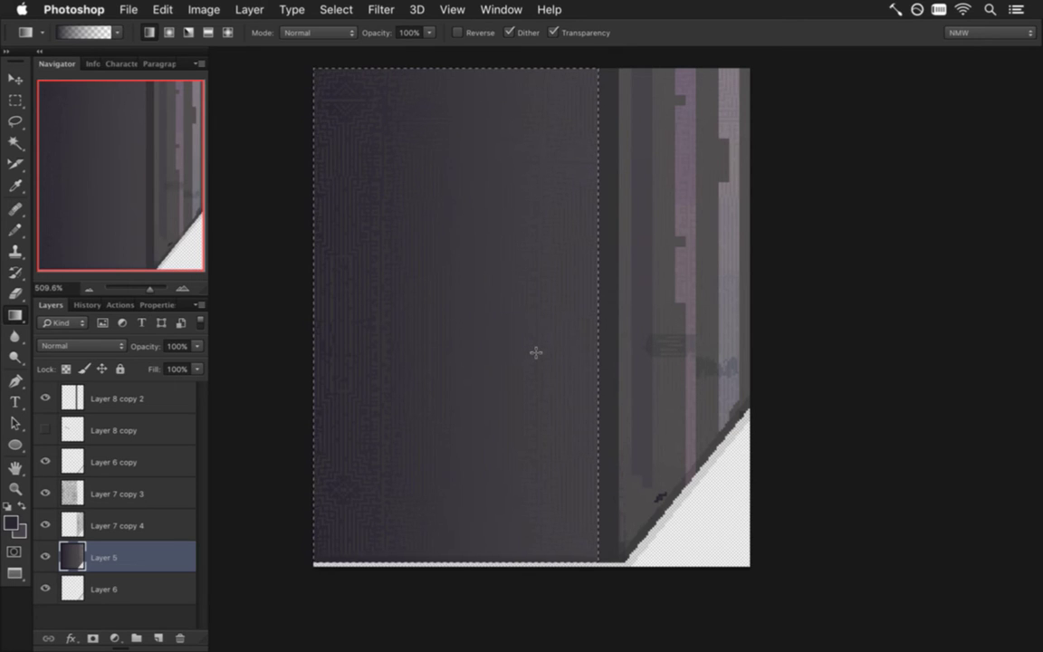
{"action": "key", "text": "m"}
{"action": "key", "text": "ctrl+d"}
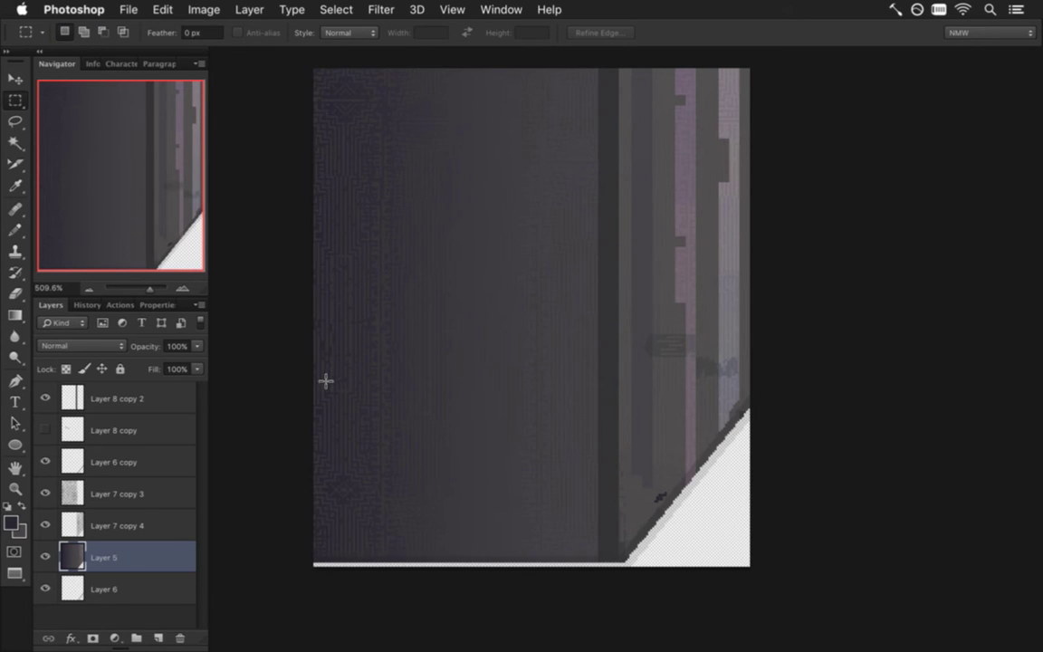
Export the image for web as a PNG-24 named TBossDoorSideL0.png in the NoShadow folder.
{"action": "key", "text": "ctrl+alt+shift+s"}
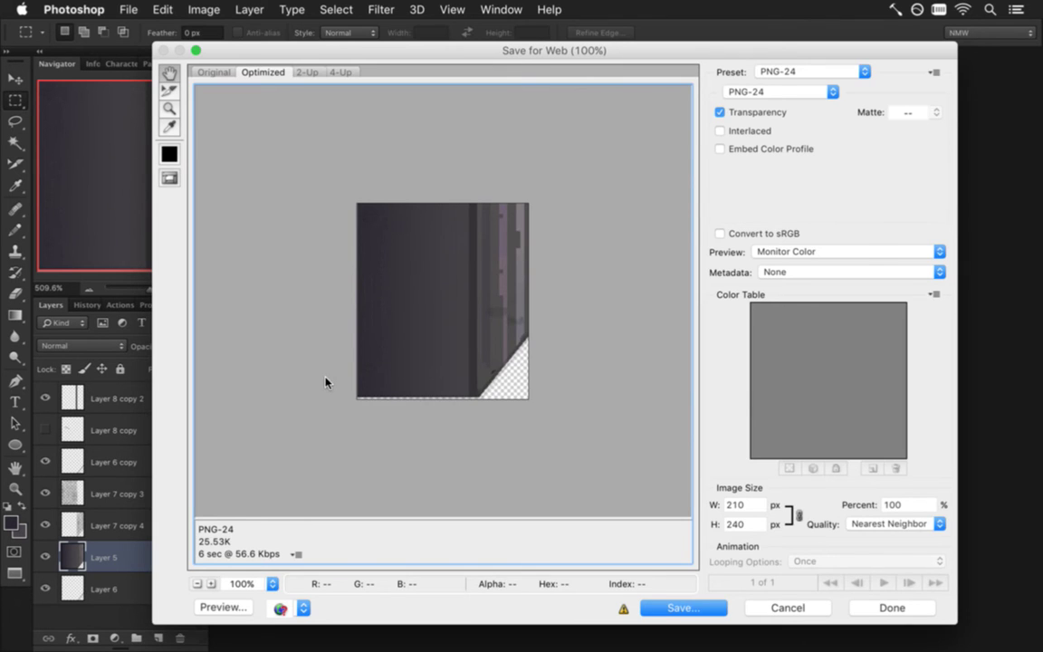
{"action": "key", "text": "Return"}
{"action": "key", "text": "Right"}
{"action": "type", "text": "LO"}
{"action": "key", "text": "Return"}
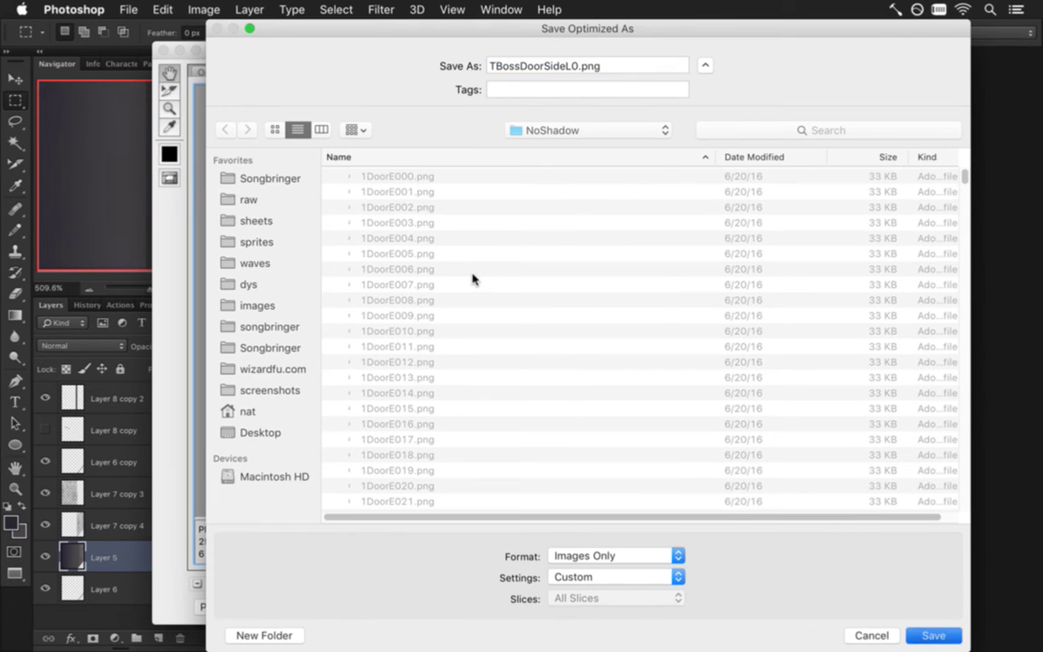
{"action": "key", "text": "Return"}
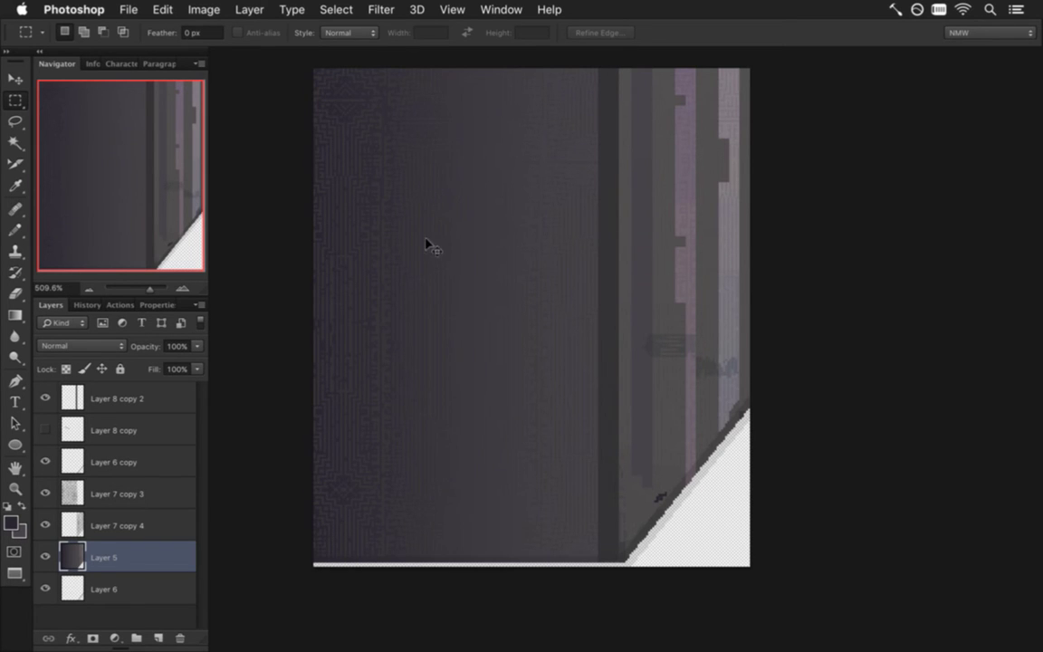
Switch to Xcode, run Songbringer to examine the updated boss door walls in the game, and quit the game.
{"action": "key", "text": "super+Tab"}
{"action": "key", "text": "super+r"}
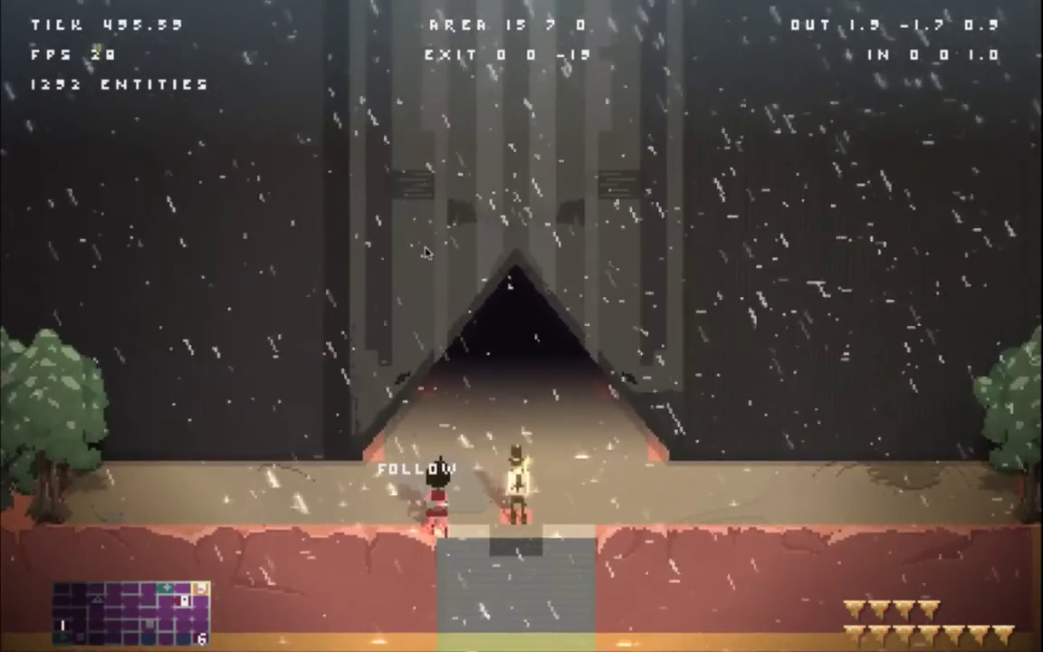
{"action": "key", "text": "Tab"}
{"action": "key", "text": "F3"}
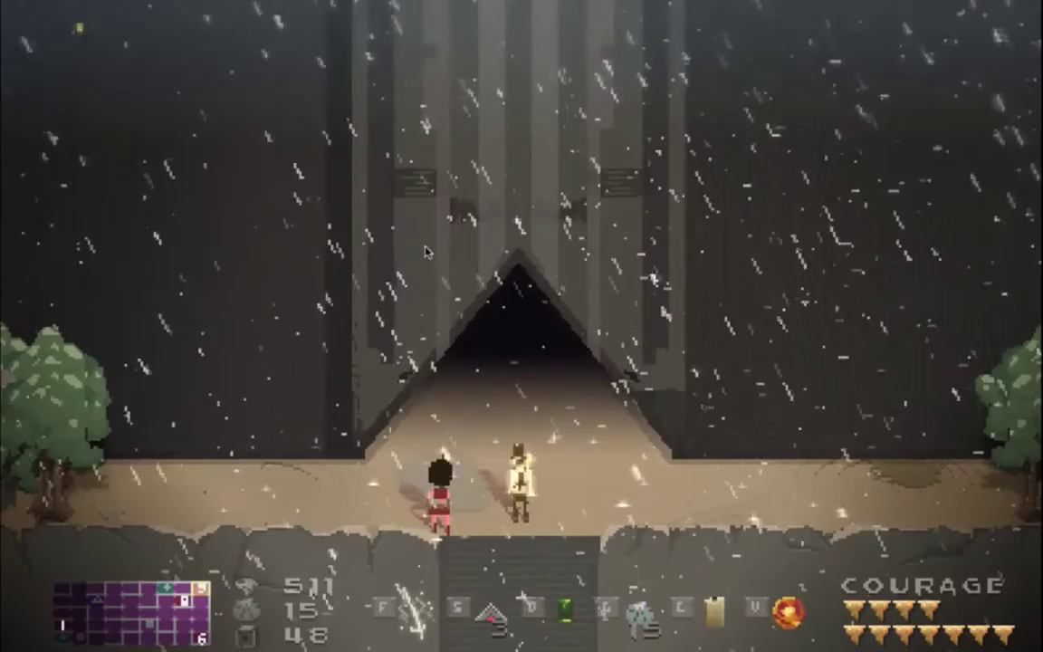
{"action": "key", "text": "Escape"}
{"action": "key", "text": "Down"}
{"action": "key", "text": "Down"}
{"action": "key", "text": "Return"}
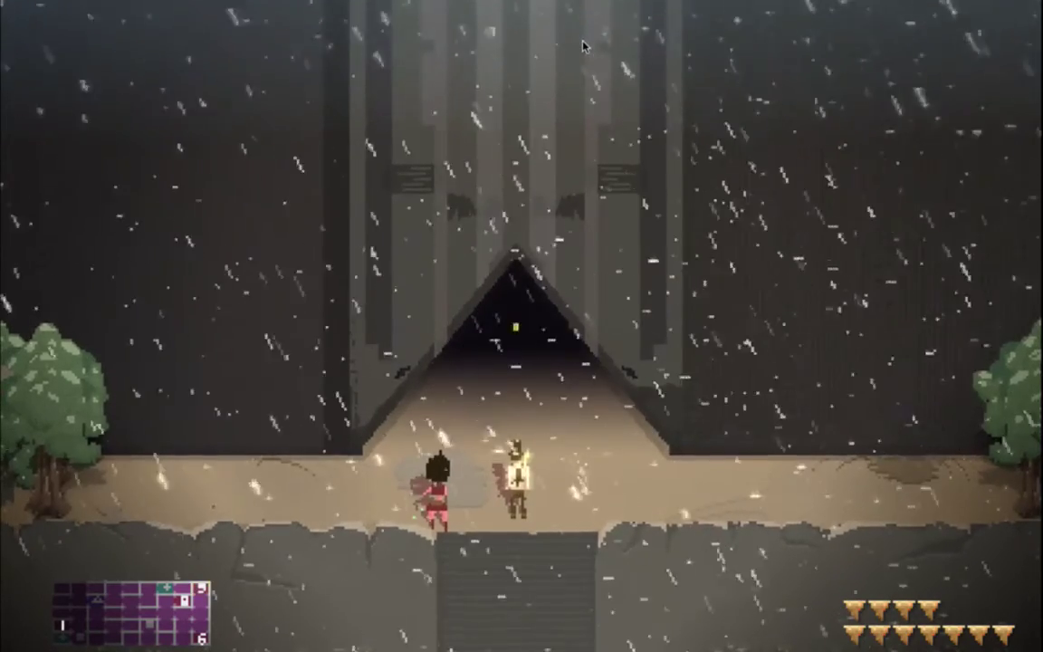
{"action": "key", "text": "super+q"}
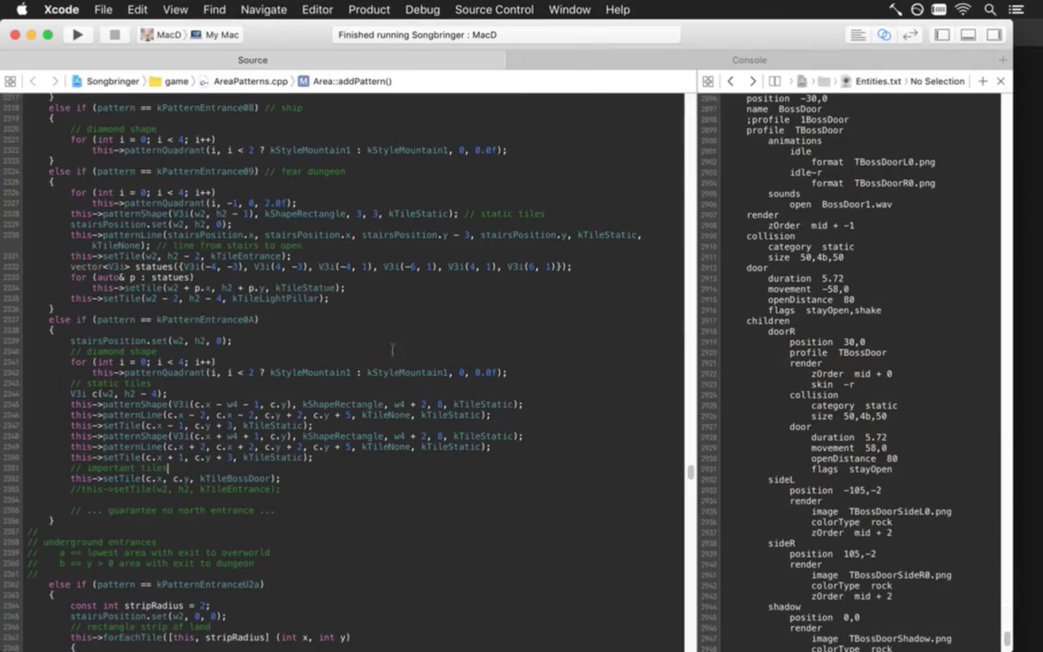
Switch back to Photoshop and trim the Layer 6 shadow along the wall's bottom and diagonal edges with the 1 px eraser.
{"action": "key", "text": "super+Tab"}
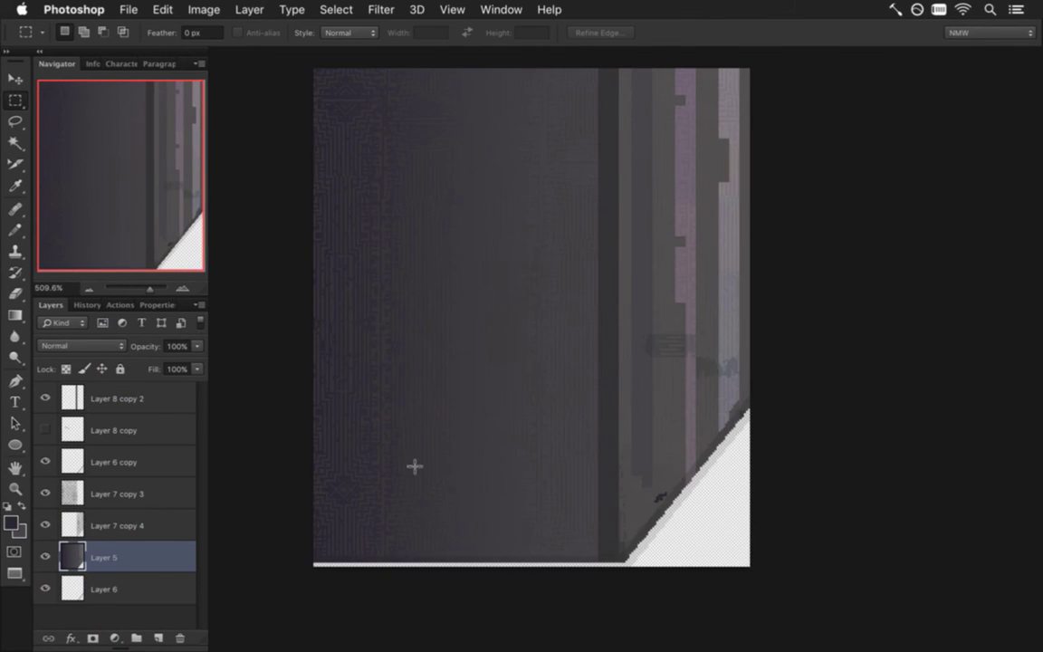
{"action": "left_click", "coordinate": [77, 586]}
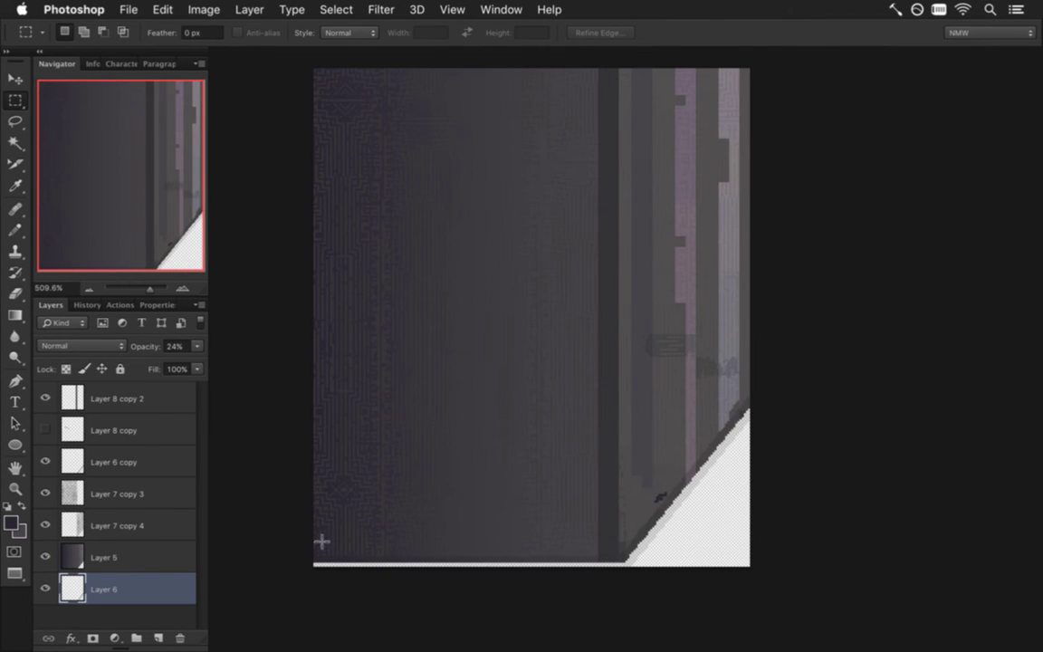
{"action": "left_click", "coordinate": [378, 606]}
{"action": "key", "text": "e"}
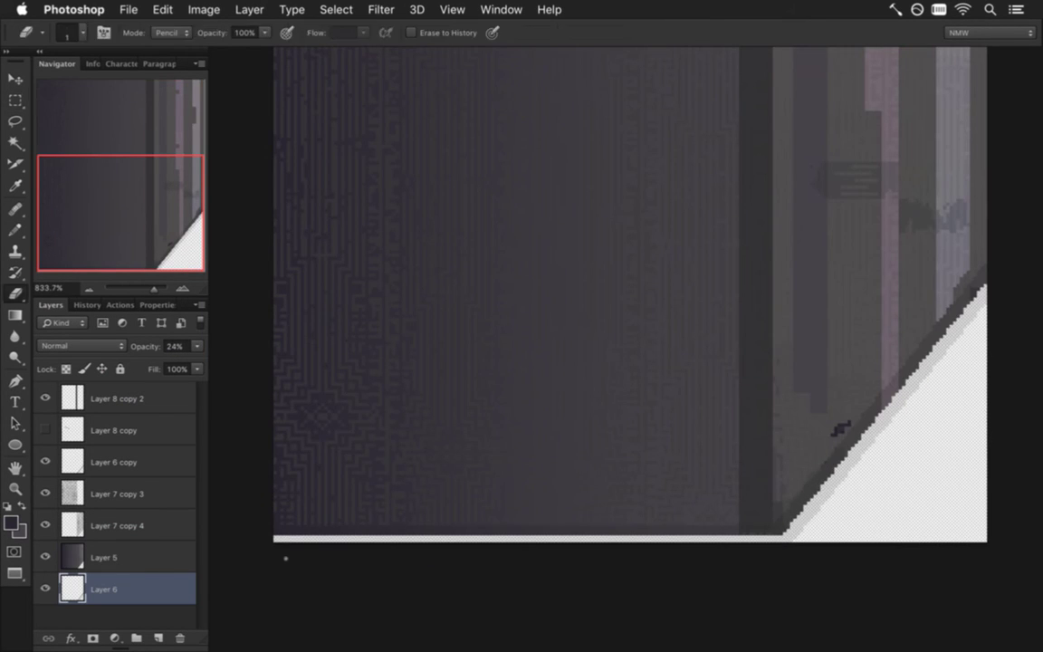
{"action": "left_click_drag", "start_coordinate": [445, 529], "coordinate": [785, 538]}
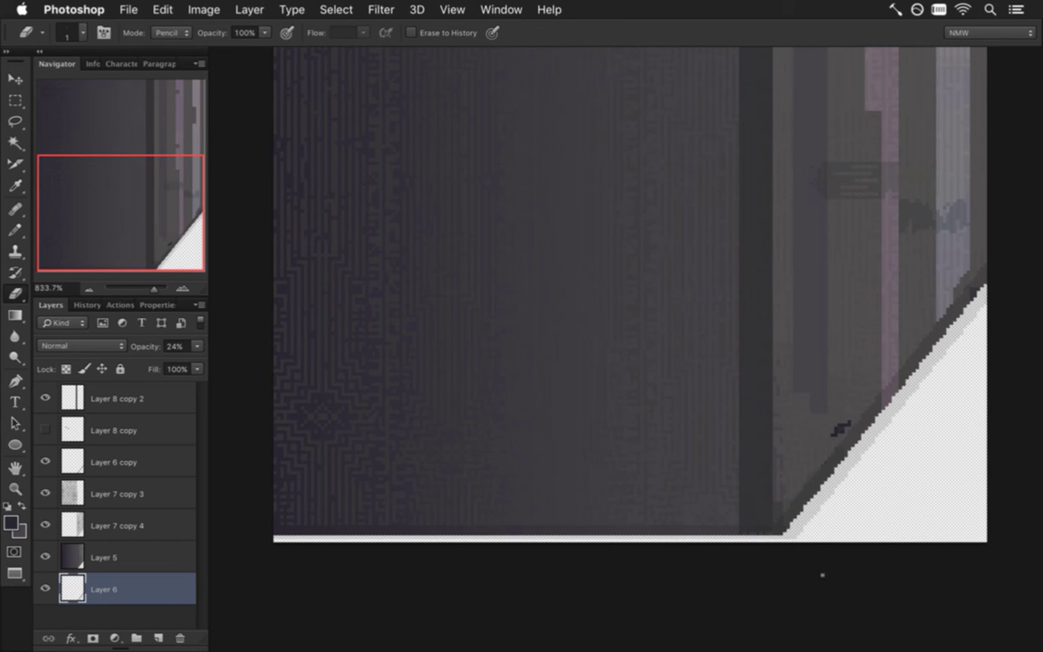
{"action": "mouse_move", "coordinate": [801, 567]}
{"action": "left_mouse_down"}
{"action": "mouse_move", "coordinate": [769, 558]}
{"action": "mouse_move", "coordinate": [815, 565]}
{"action": "mouse_move", "coordinate": [829, 526]}
{"action": "mouse_move", "coordinate": [779, 515]}
{"action": "left_mouse_up"}
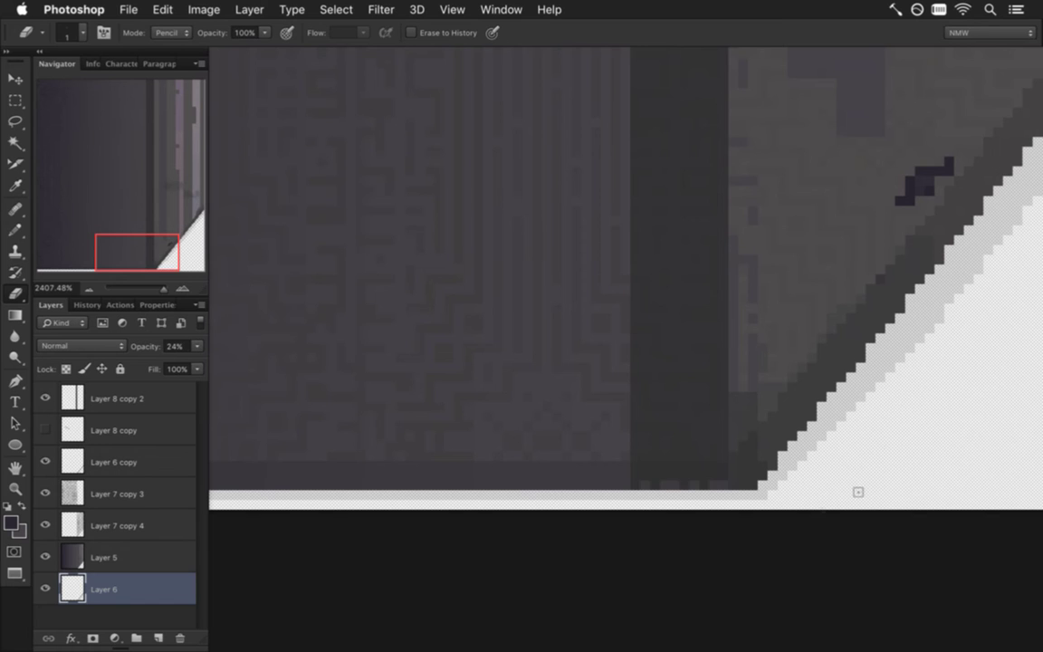
{"action": "left_click_drag", "start_coordinate": [679, 447], "coordinate": [563, 449]}
{"action": "left_click_drag", "start_coordinate": [692, 426], "coordinate": [808, 432]}
{"action": "left_click_drag", "start_coordinate": [880, 284], "coordinate": [577, 621]}
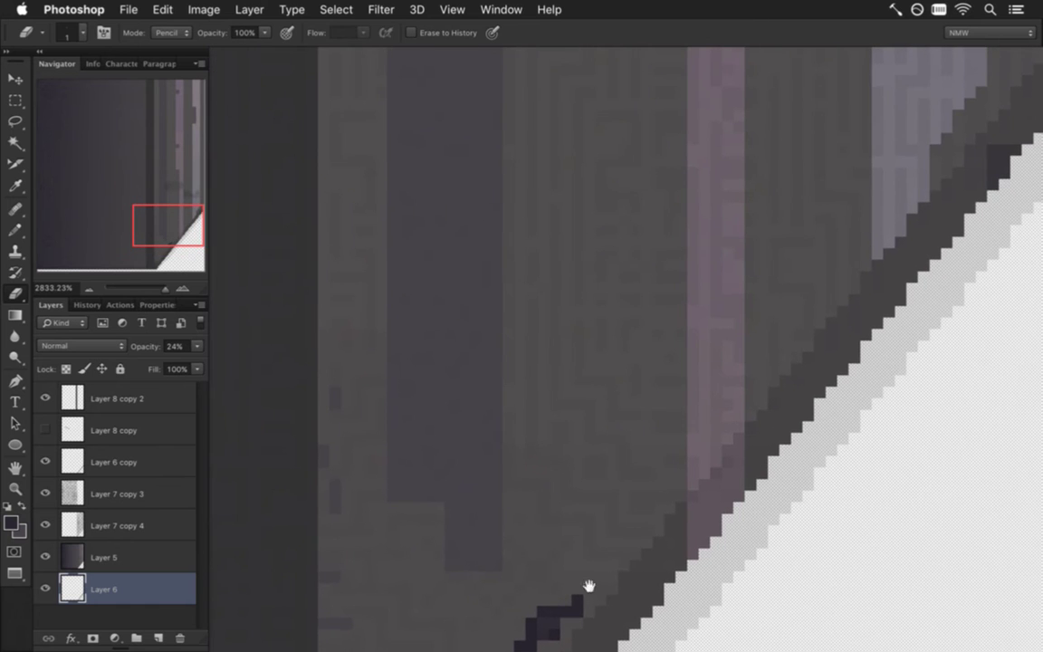
{"action": "mouse_move", "coordinate": [885, 251]}
{"action": "left_mouse_down"}
{"action": "mouse_move", "coordinate": [767, 420]}
{"action": "mouse_move", "coordinate": [866, 282]}
{"action": "left_mouse_up"}
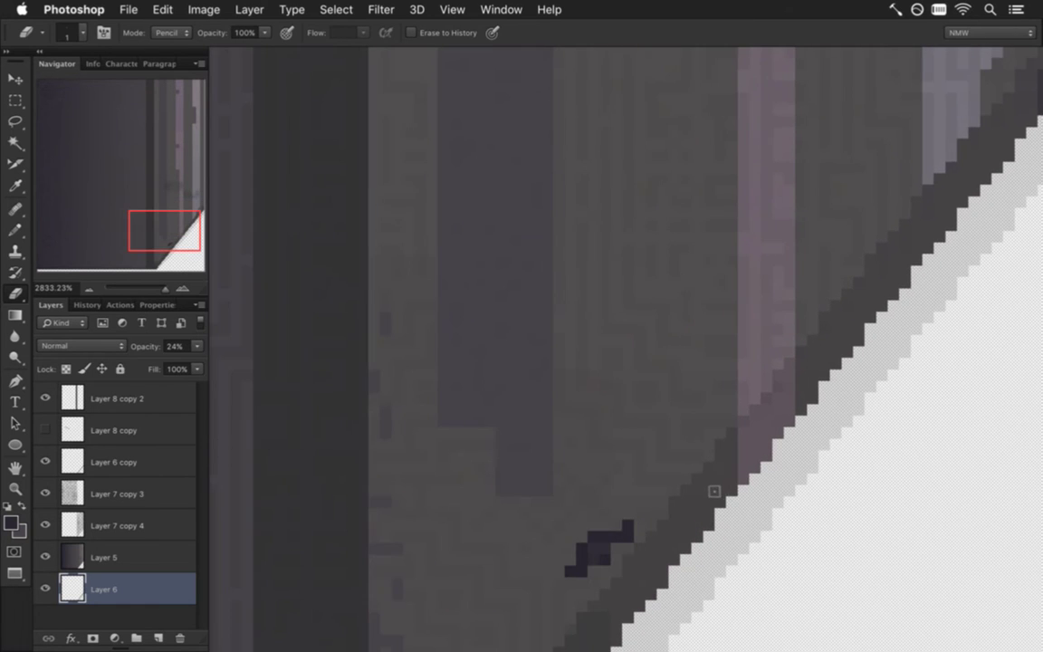
{"action": "left_click_drag", "start_coordinate": [680, 545], "coordinate": [820, 310]}
{"action": "left_click_drag", "start_coordinate": [703, 460], "coordinate": [637, 454]}
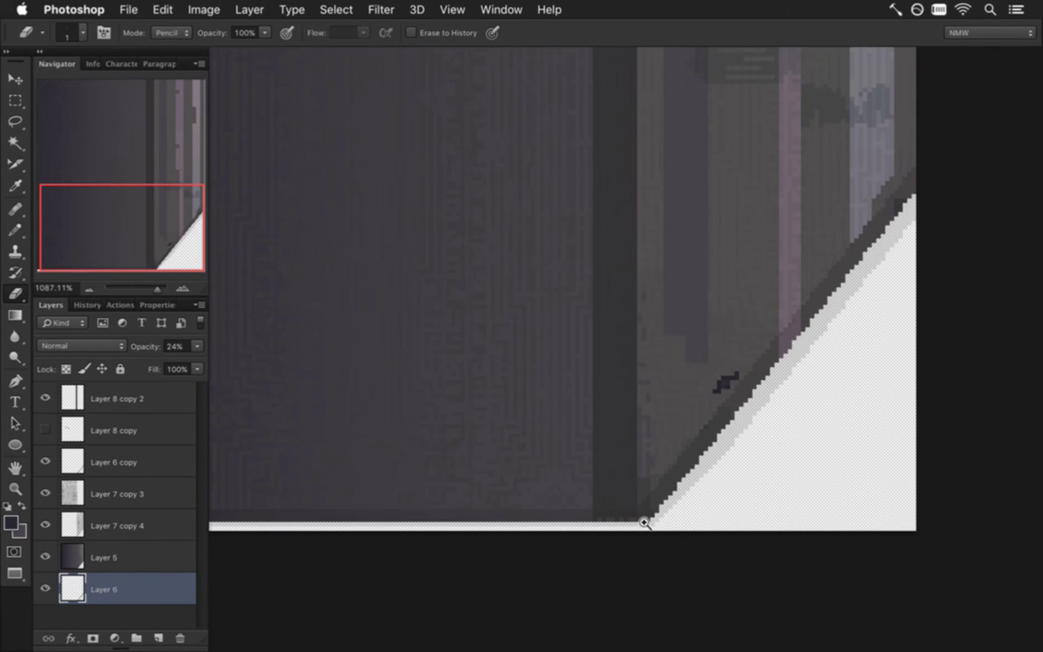
Hide Layer 6 copy, Layer 7 copy 3 and Layer 7 copy 4, and delete the hidden Layer 8 copy.
{"action": "left_click_drag", "start_coordinate": [644, 524], "coordinate": [702, 519]}
{"action": "left_click", "coordinate": [49, 553]}
{"action": "left_click", "coordinate": [50, 555]}
{"action": "left_click", "coordinate": [46, 554]}
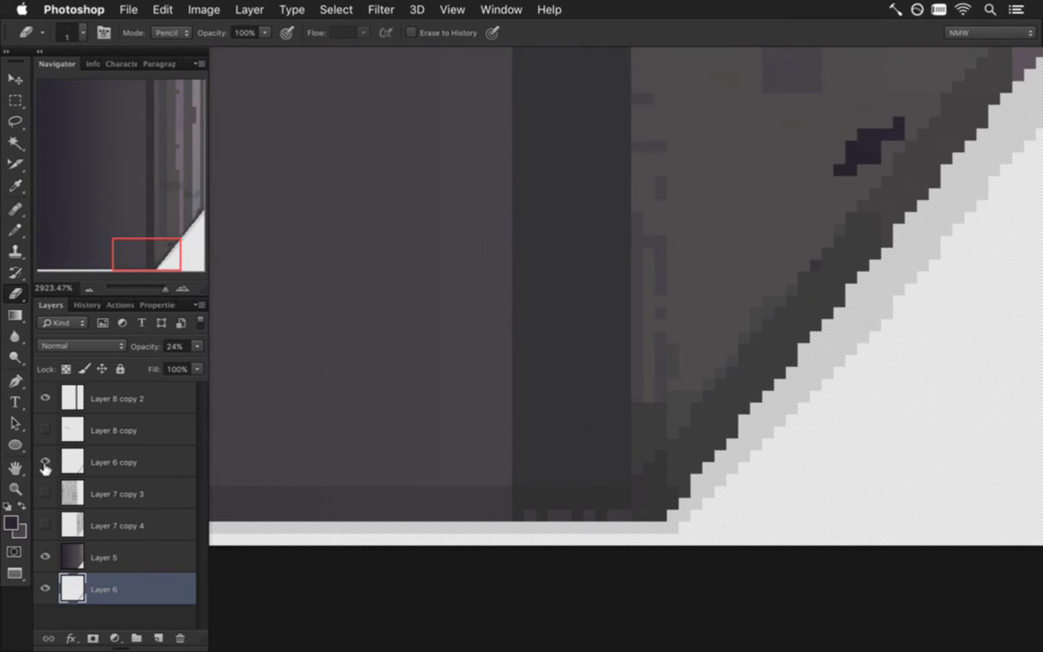
{"action": "left_click", "coordinate": [44, 463]}
{"action": "left_click", "coordinate": [46, 431]}
{"action": "left_click", "coordinate": [45, 430]}
{"action": "left_click", "coordinate": [72, 430]}
{"action": "left_click", "coordinate": [179, 637]}
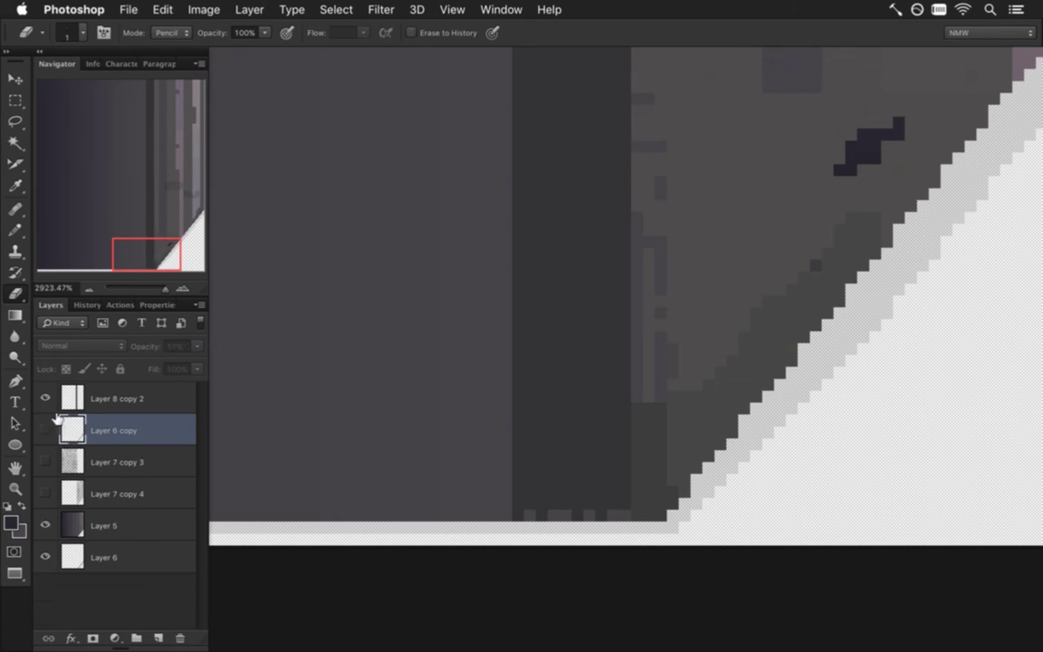
Move Layer 8 copy 2 directly above Layer 5 and merge the two layers.
{"action": "left_click", "coordinate": [46, 398]}
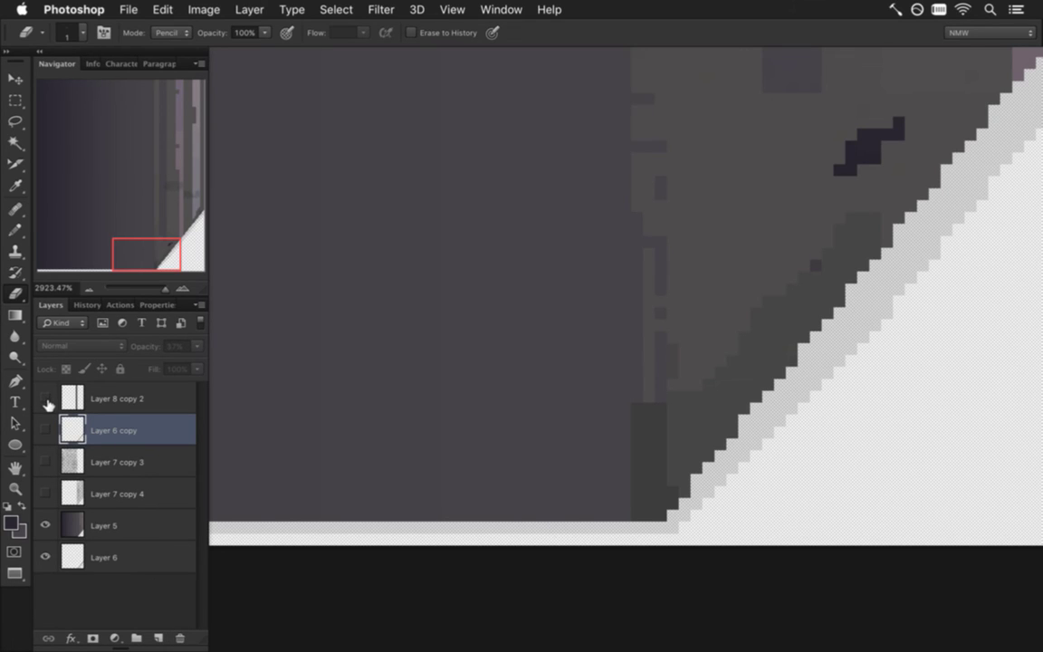
{"action": "left_click", "coordinate": [47, 396]}
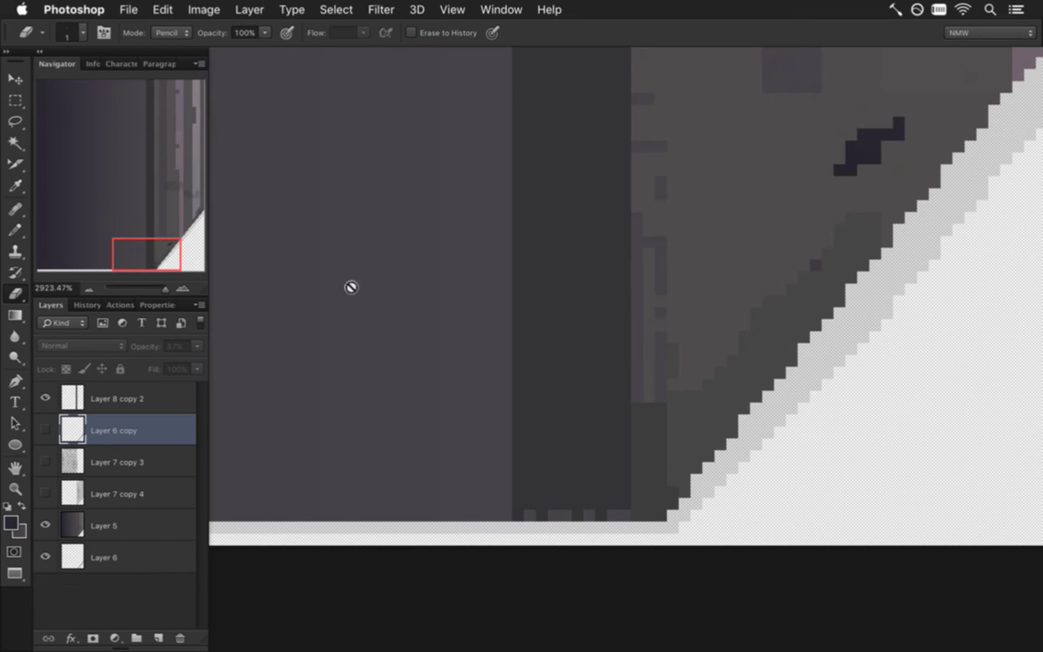
{"action": "left_click_drag", "start_coordinate": [460, 252], "coordinate": [396, 202]}
{"action": "left_click_drag", "start_coordinate": [446, 285], "coordinate": [445, 397]}
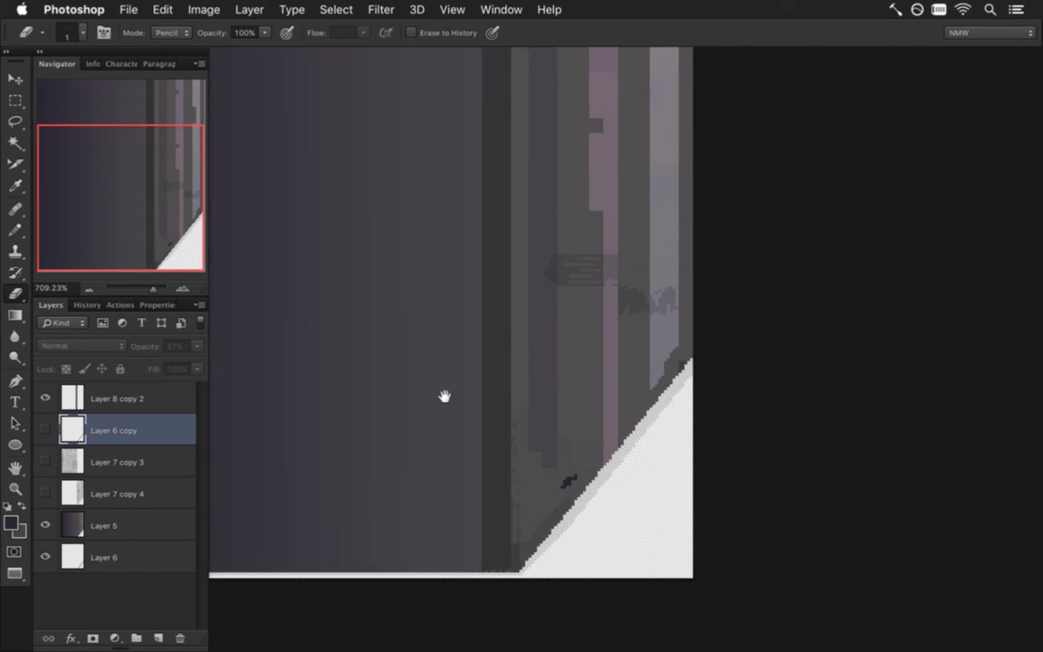
{"action": "left_click_drag", "start_coordinate": [69, 391], "coordinate": [91, 475]}
{"action": "left_click", "coordinate": [124, 527], "text": "shift"}
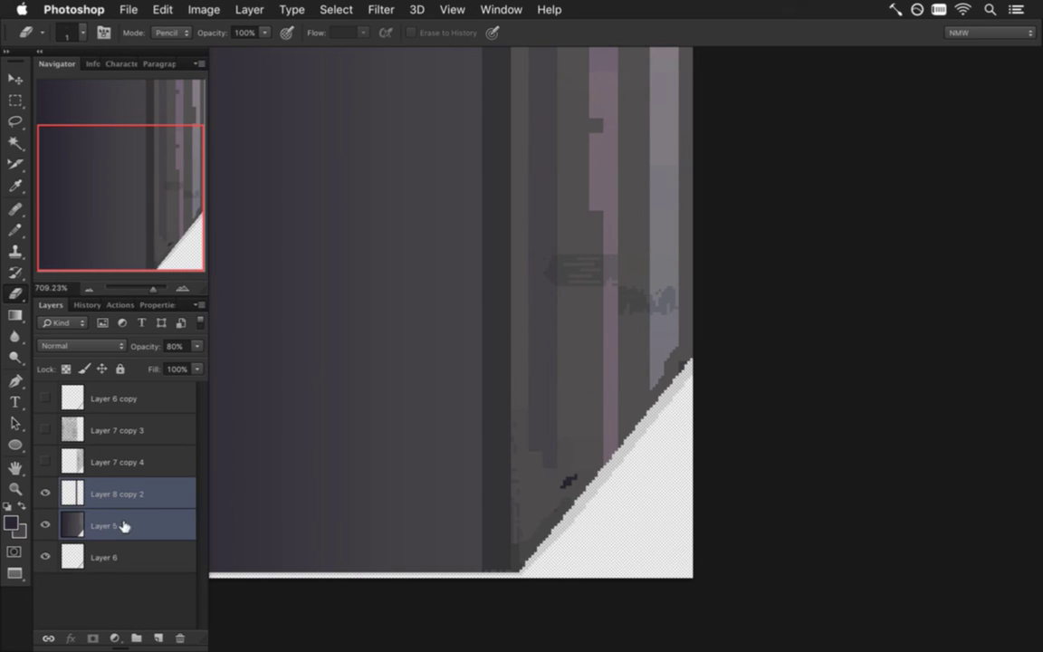
{"action": "right_click", "coordinate": [124, 527]}
{"action": "left_click", "coordinate": [206, 428]}
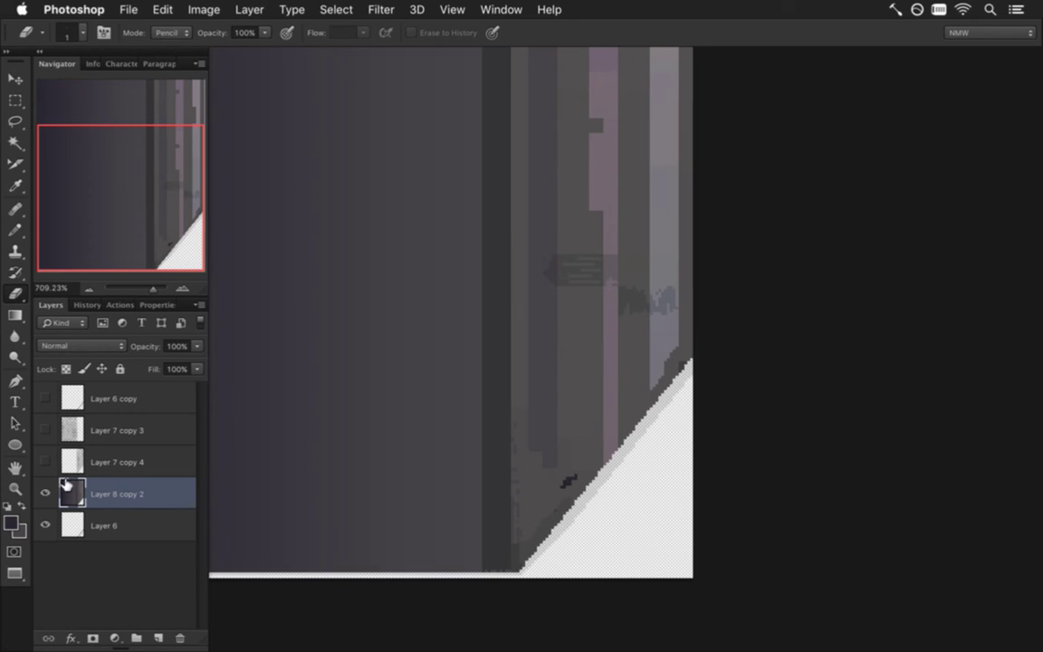
Pencil a stepped dark foot along the wall's bottom edge, spreading left from the base of the dark vertical column in its sampled colour.
{"action": "left_click_drag", "start_coordinate": [532, 574], "coordinate": [638, 561]}
{"action": "key", "text": "b"}
{"action": "left_click", "coordinate": [372, 468], "text": "alt"}
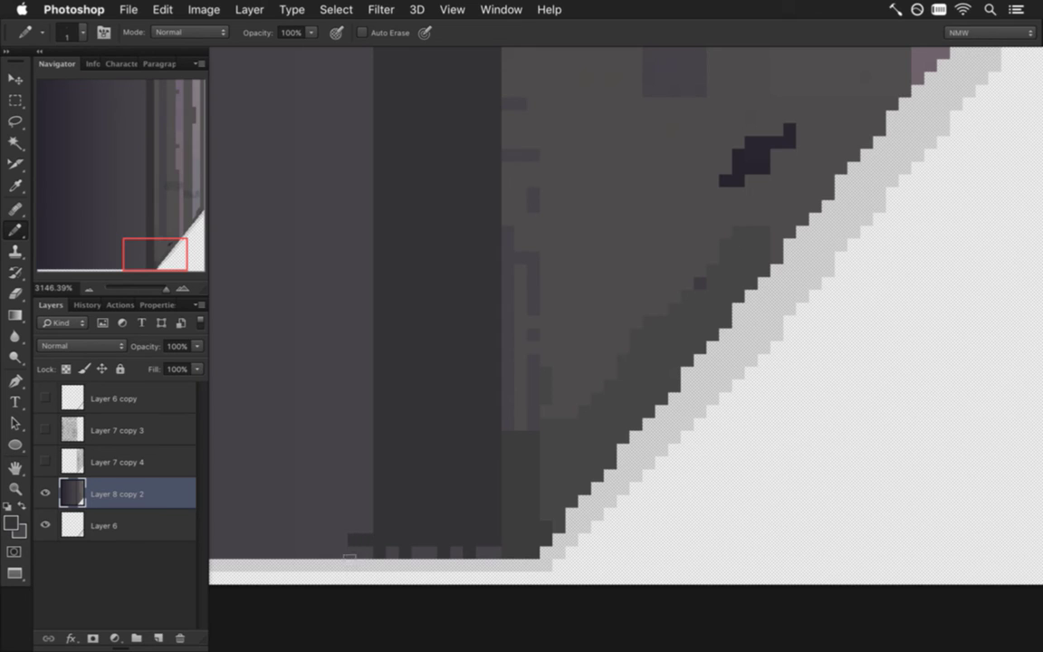
{"action": "mouse_move", "coordinate": [347, 540]}
{"action": "left_mouse_down"}
{"action": "mouse_move", "coordinate": [284, 540]}
{"action": "mouse_move", "coordinate": [367, 513]}
{"action": "left_mouse_up"}
{"action": "left_click", "coordinate": [367, 502]}
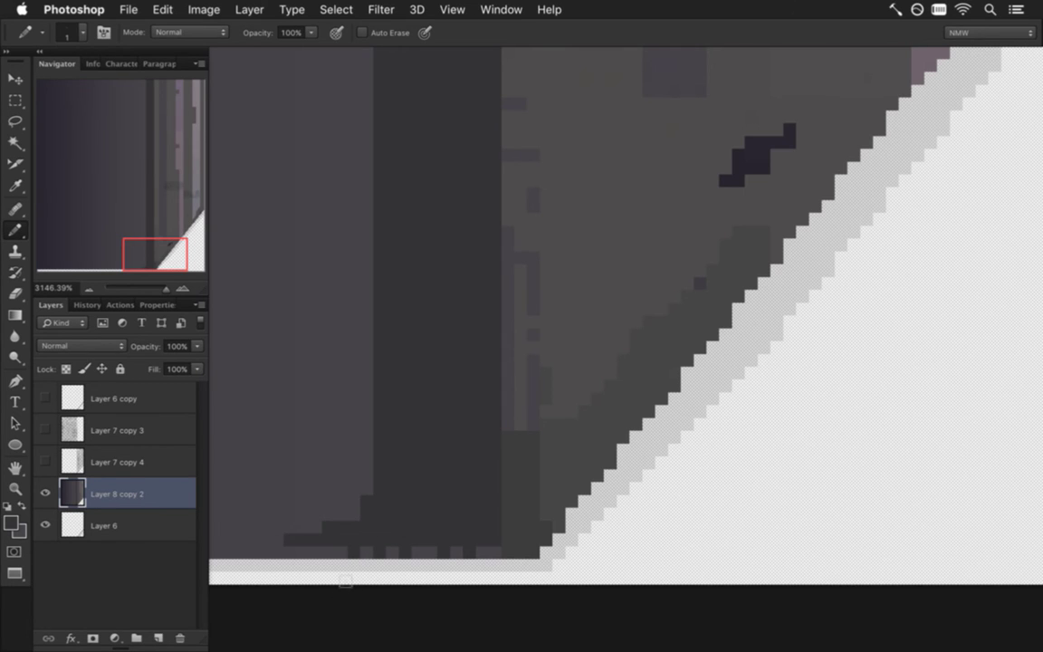
{"action": "left_click_drag", "start_coordinate": [275, 517], "coordinate": [505, 480]}
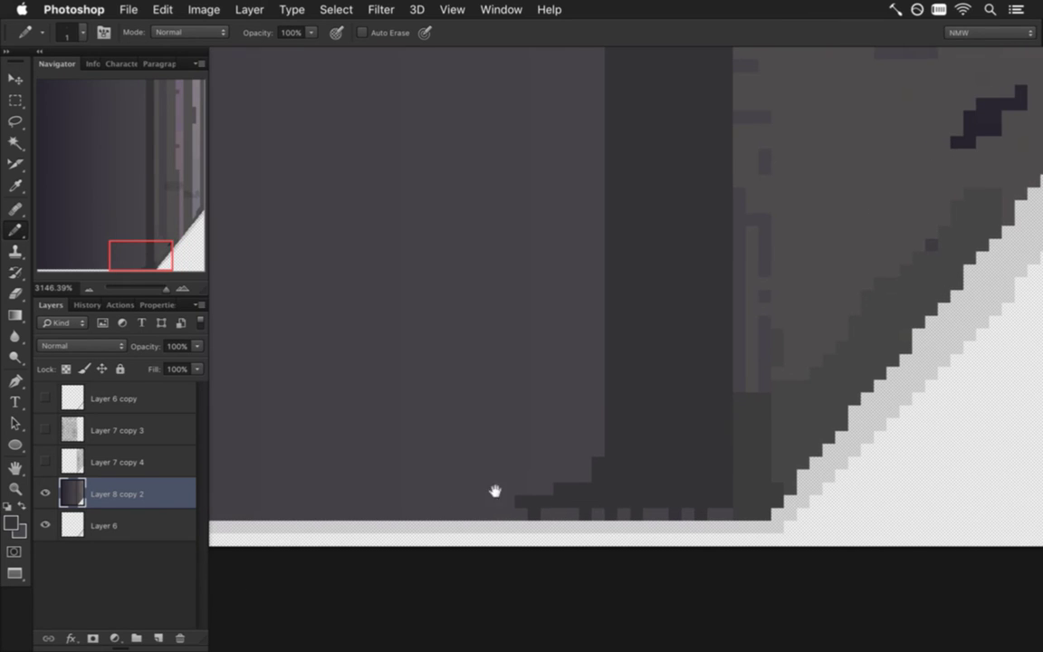
{"action": "left_click_drag", "start_coordinate": [477, 515], "coordinate": [431, 515]}
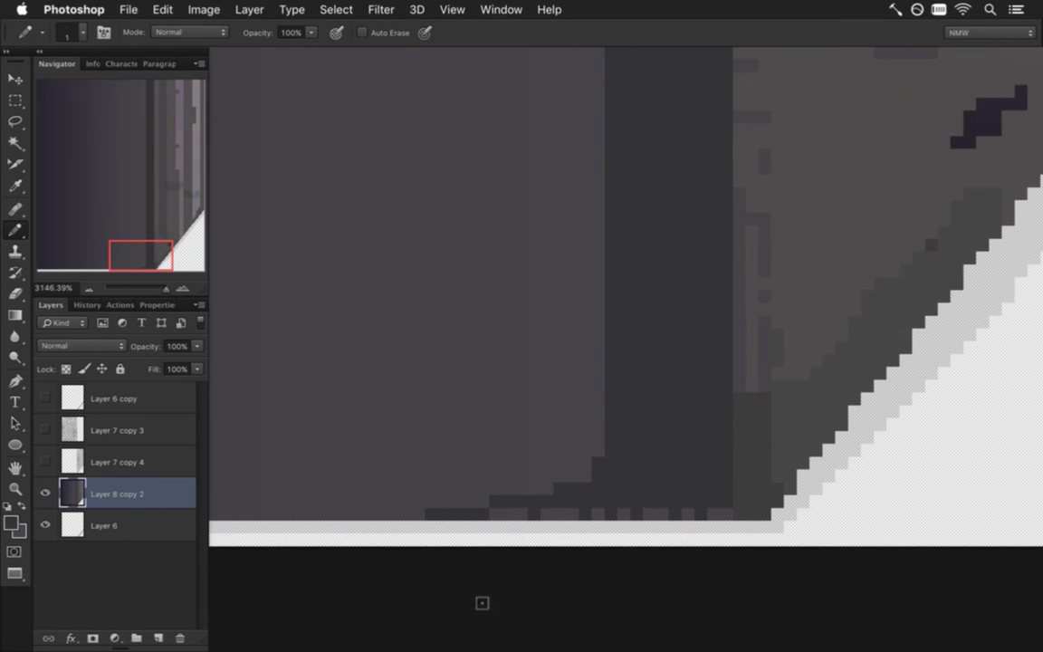
Even out the wall's bottom corner beside the dark column by pencilling sampled dark grey over the mismatched pixels.
{"action": "left_click_drag", "start_coordinate": [818, 389], "coordinate": [660, 463]}
{"action": "left_click", "coordinate": [630, 503], "text": "alt"}
{"action": "key", "text": "b"}
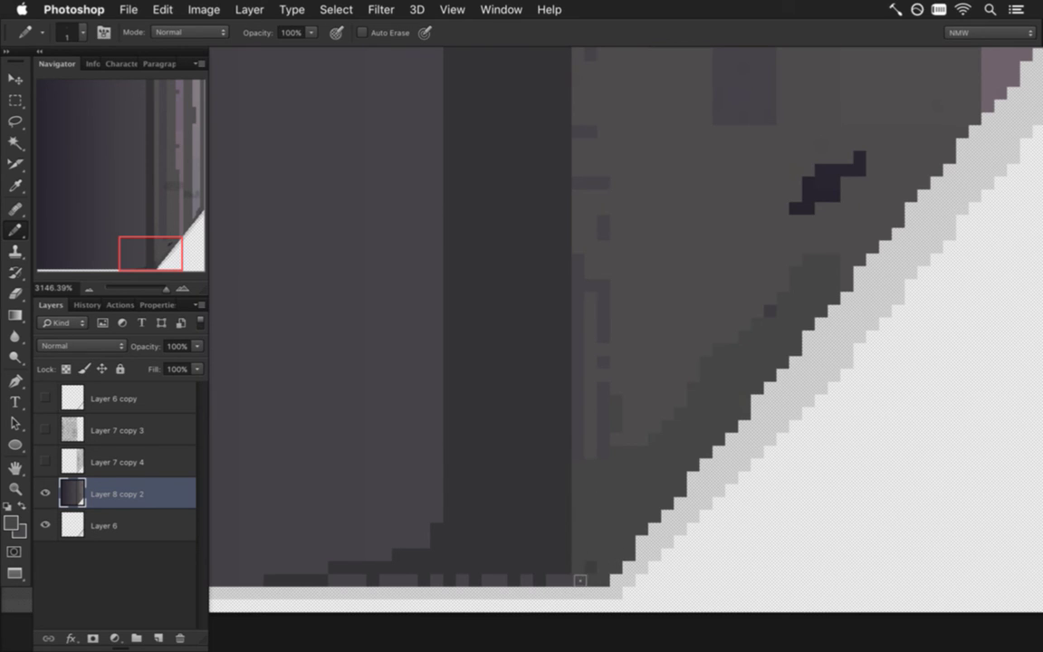
{"action": "left_click", "coordinate": [637, 433], "text": "alt"}
{"action": "left_click_drag", "start_coordinate": [628, 457], "coordinate": [614, 507]}
{"action": "left_click", "coordinate": [582, 511], "text": "alt"}
{"action": "left_click", "coordinate": [578, 529]}
{"action": "left_click_drag", "start_coordinate": [673, 405], "coordinate": [561, 544]}
{"action": "left_click_drag", "start_coordinate": [725, 392], "coordinate": [520, 565]}
{"action": "left_click_drag", "start_coordinate": [685, 405], "coordinate": [674, 415]}
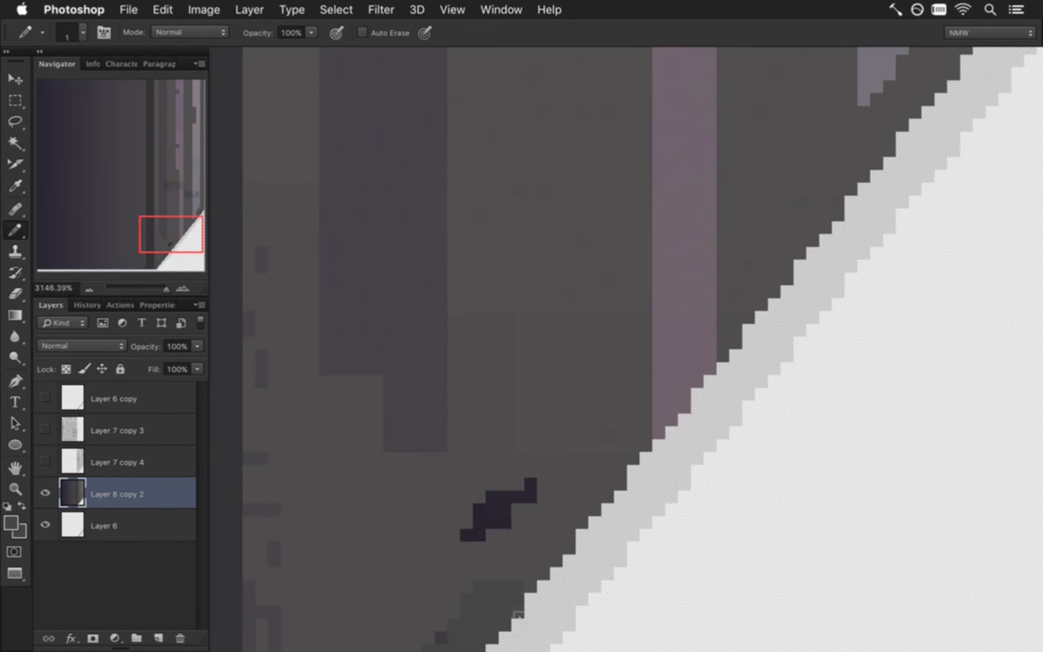
Paint a dark grey shadow band along the lower diagonal edge up to the pink stripe using a larger pencil.
{"action": "key", "text": "bracketright"}
{"action": "key", "text": "bracketright"}
{"action": "key", "text": "bracketright"}
{"action": "mouse_move", "coordinate": [509, 611]}
{"action": "left_mouse_down"}
{"action": "mouse_move", "coordinate": [599, 503]}
{"action": "mouse_move", "coordinate": [631, 507]}
{"action": "mouse_move", "coordinate": [629, 471]}
{"action": "mouse_move", "coordinate": [621, 476]}
{"action": "mouse_move", "coordinate": [642, 435]}
{"action": "left_mouse_up"}
{"action": "key", "text": "bracketleft"}
{"action": "key", "text": "bracketleft"}
{"action": "key", "text": "bracketleft"}
{"action": "scroll", "coordinate": [774, 291], "scroll_direction": "up", "scroll_amount": 5}
{"action": "scroll", "coordinate": [774, 290], "scroll_direction": "right", "scroll_amount": 3}
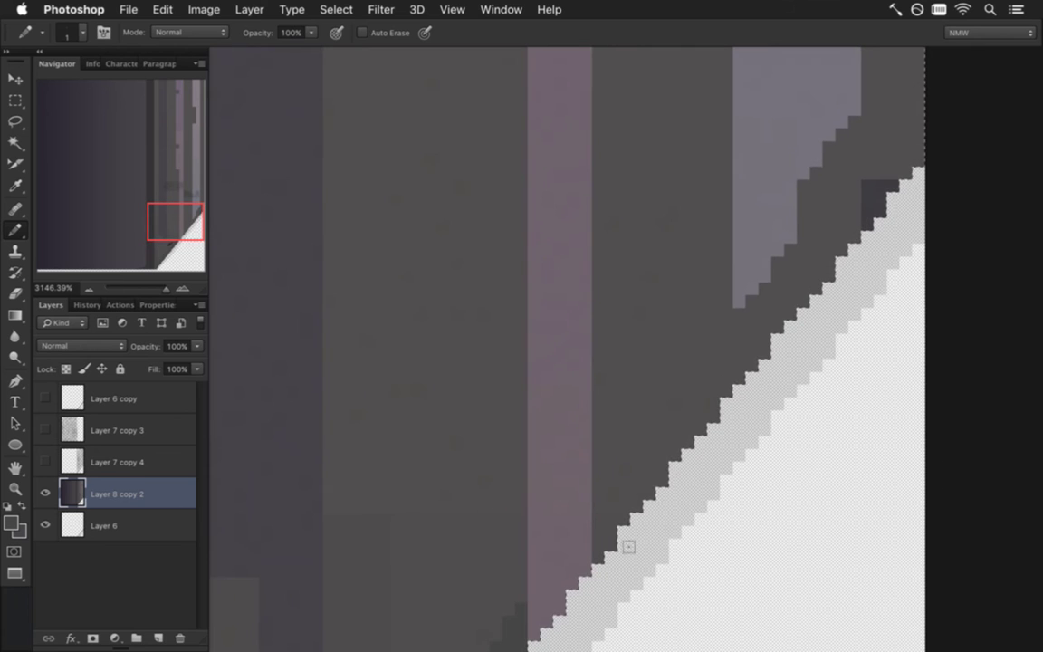
Continue the dark shadow band along the upper diagonal edge, from the pink stripe to the wall's outer side, with the 5 px pencil.
{"action": "key", "text": "bracketright"}
{"action": "key", "text": "bracketright"}
{"action": "key", "text": "bracketright"}
{"action": "key", "text": "bracketright"}
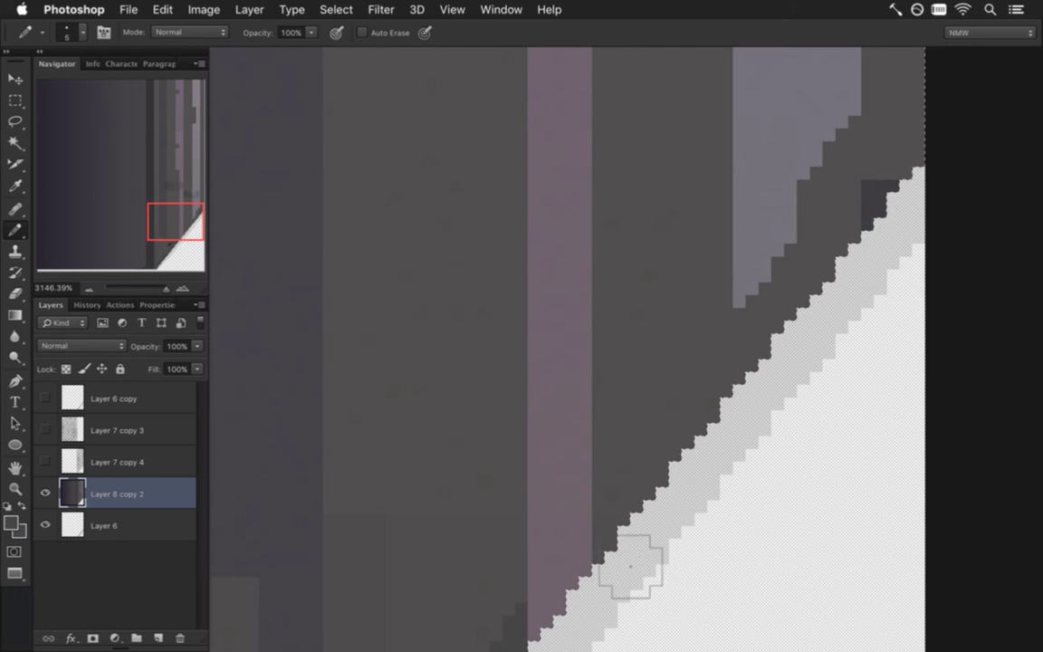
{"action": "left_click_drag", "start_coordinate": [624, 578], "coordinate": [638, 525]}
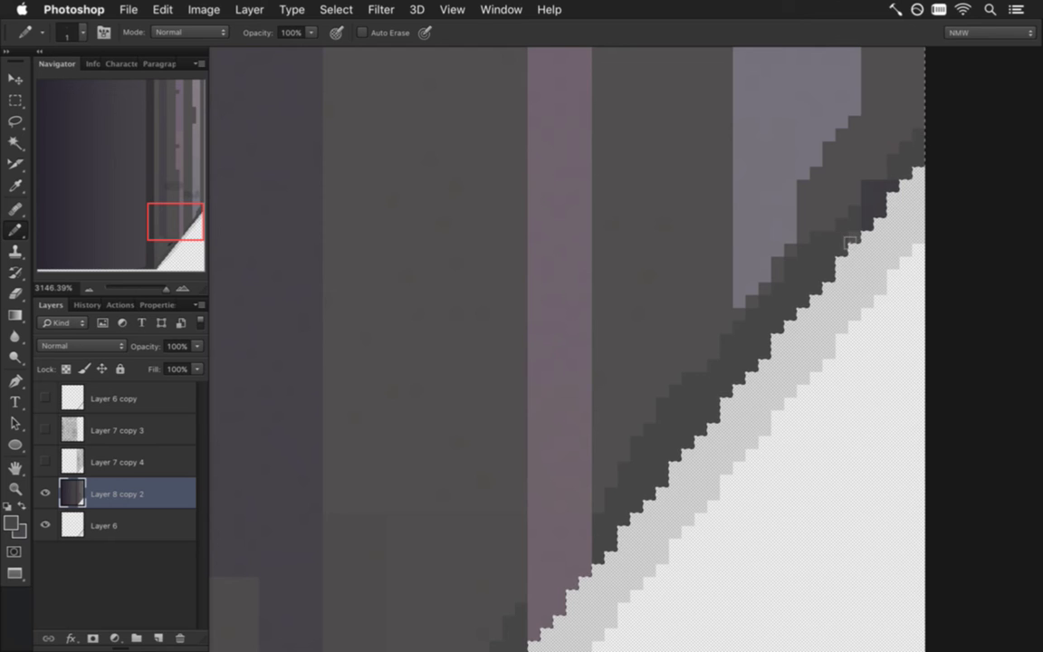
{"action": "left_click_drag", "start_coordinate": [611, 456], "coordinate": [568, 517]}
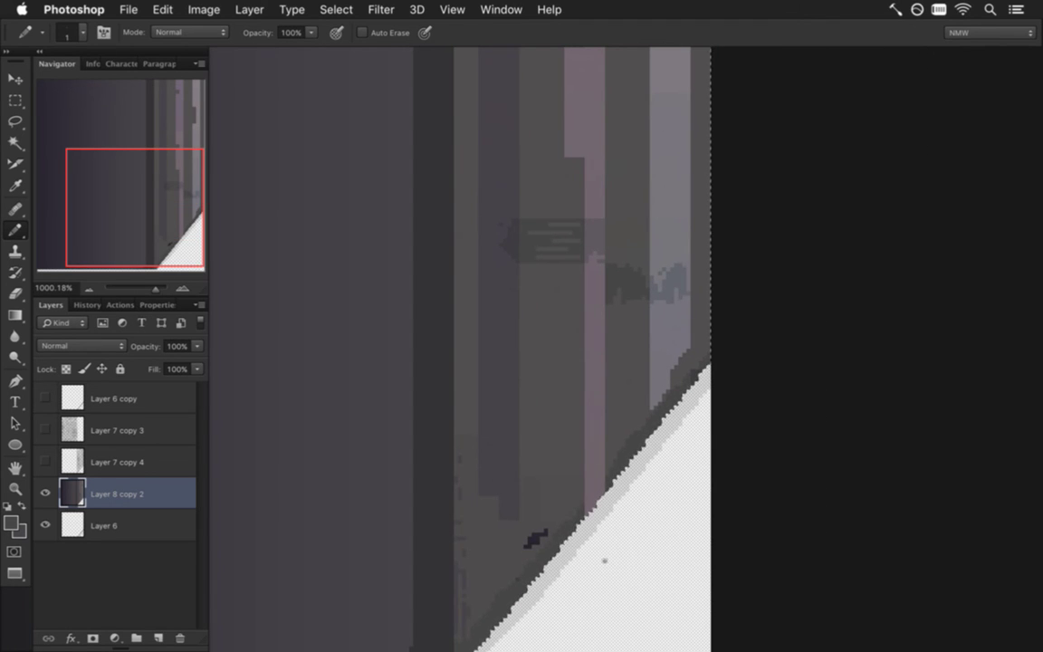
Shade the pink stripe's tip along the diagonal edge with the pencil at 50% opacity, and restore the opacity to 100%.
{"action": "left_click_drag", "start_coordinate": [559, 577], "coordinate": [615, 482]}
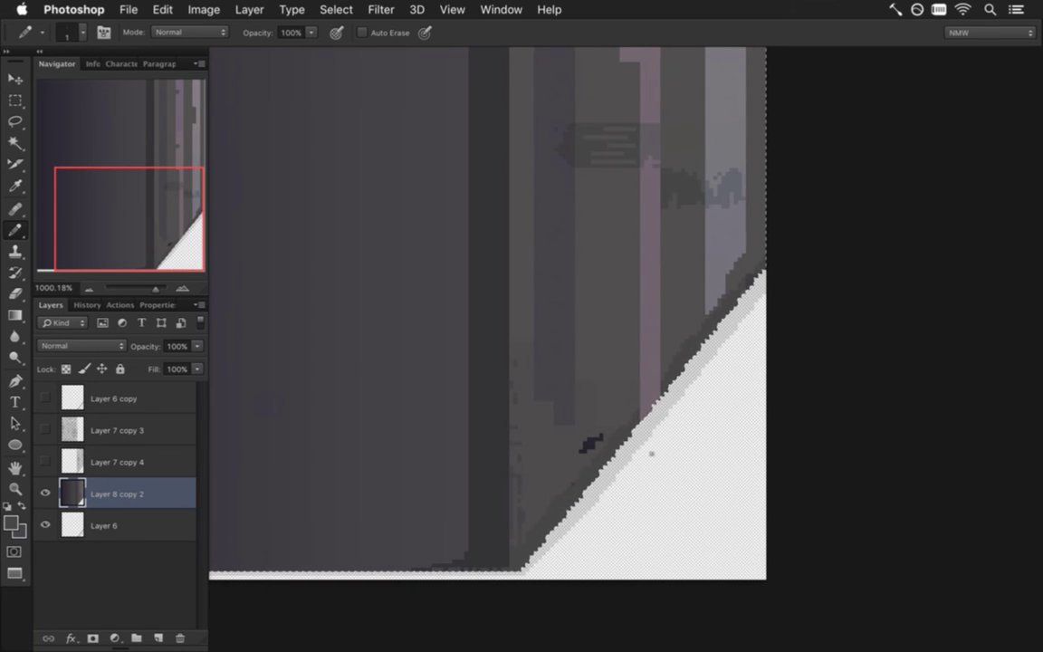
{"action": "left_click_drag", "start_coordinate": [647, 425], "coordinate": [741, 407]}
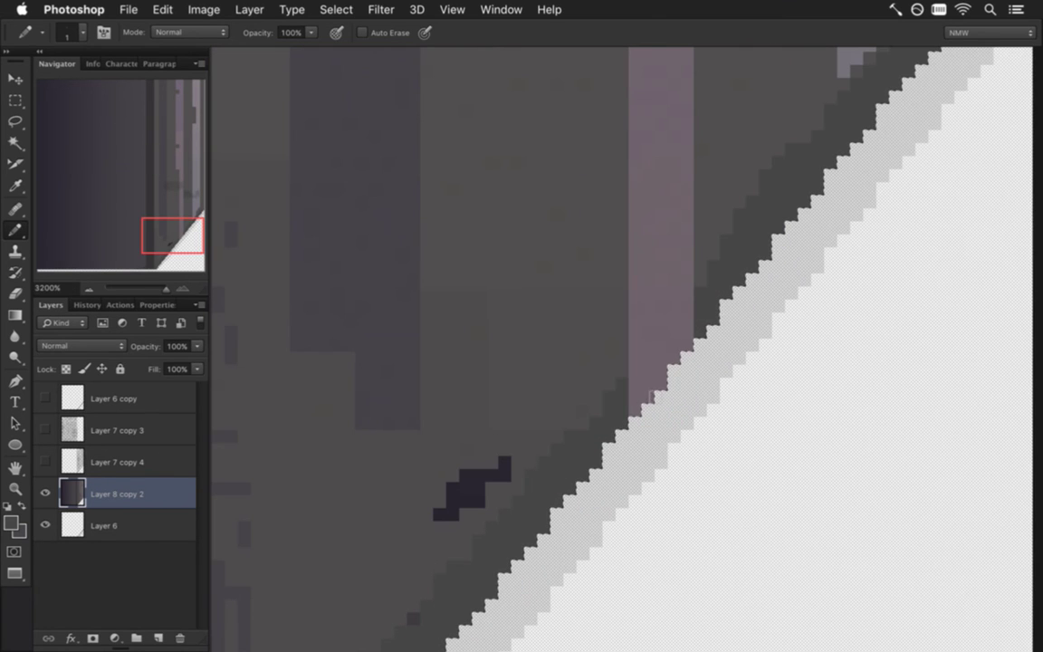
{"action": "key", "text": "5"}
{"action": "mouse_move", "coordinate": [634, 371]}
{"action": "left_mouse_down"}
{"action": "mouse_move", "coordinate": [683, 343]}
{"action": "mouse_move", "coordinate": [649, 398]}
{"action": "mouse_move", "coordinate": [692, 347]}
{"action": "left_mouse_up"}
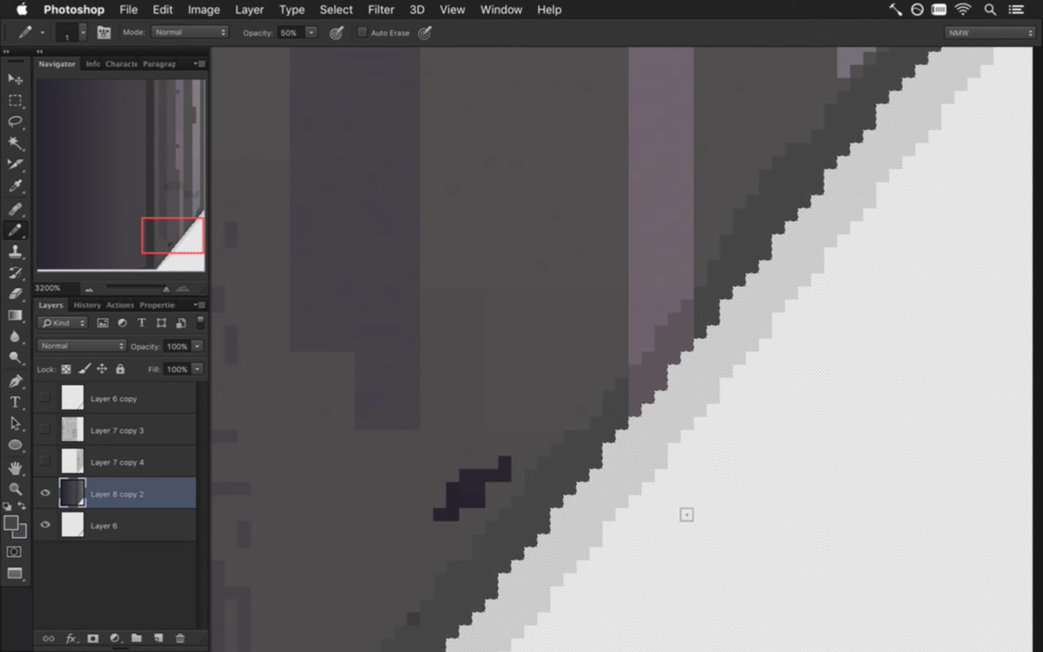
{"action": "key", "text": "0"}
{"action": "left_click_drag", "start_coordinate": [476, 441], "coordinate": [360, 488]}
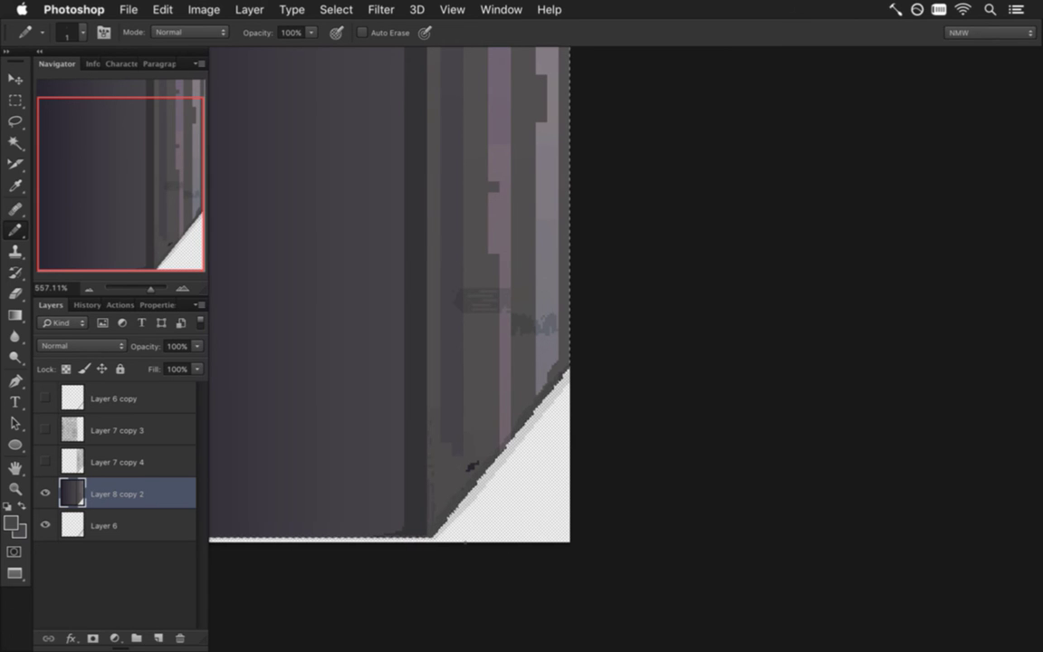
Pencil short 1 px drips and ragged pixels onto the stepped lower end of the dark bluish stripe.
{"action": "key", "text": "m"}
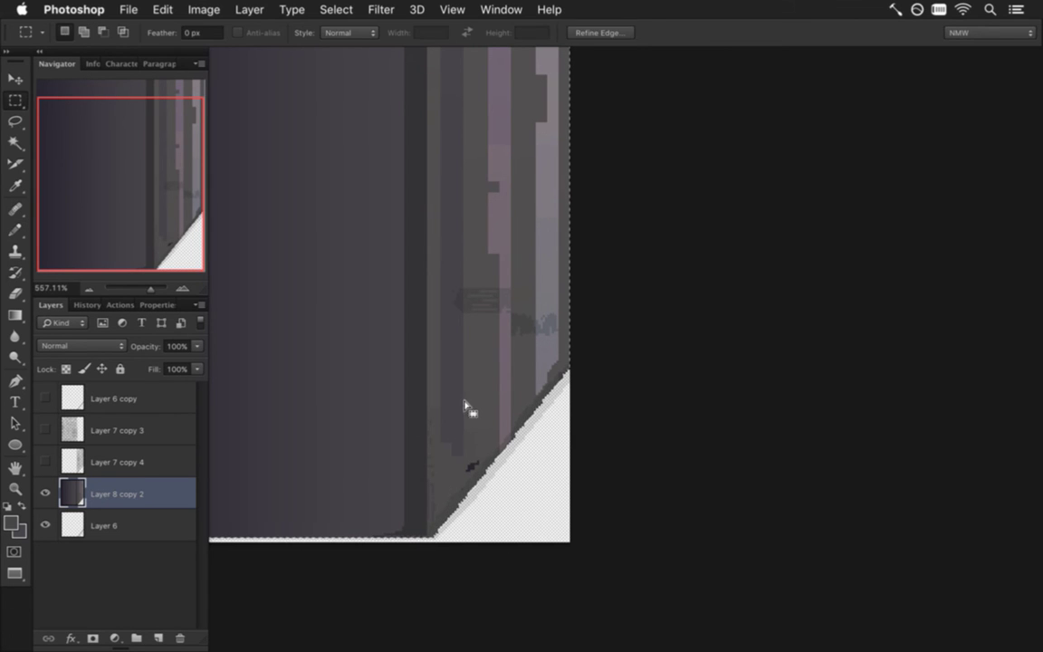
{"action": "scroll", "coordinate": [438, 465], "scroll_direction": "up", "scroll_amount": 5}
{"action": "key", "text": "b"}
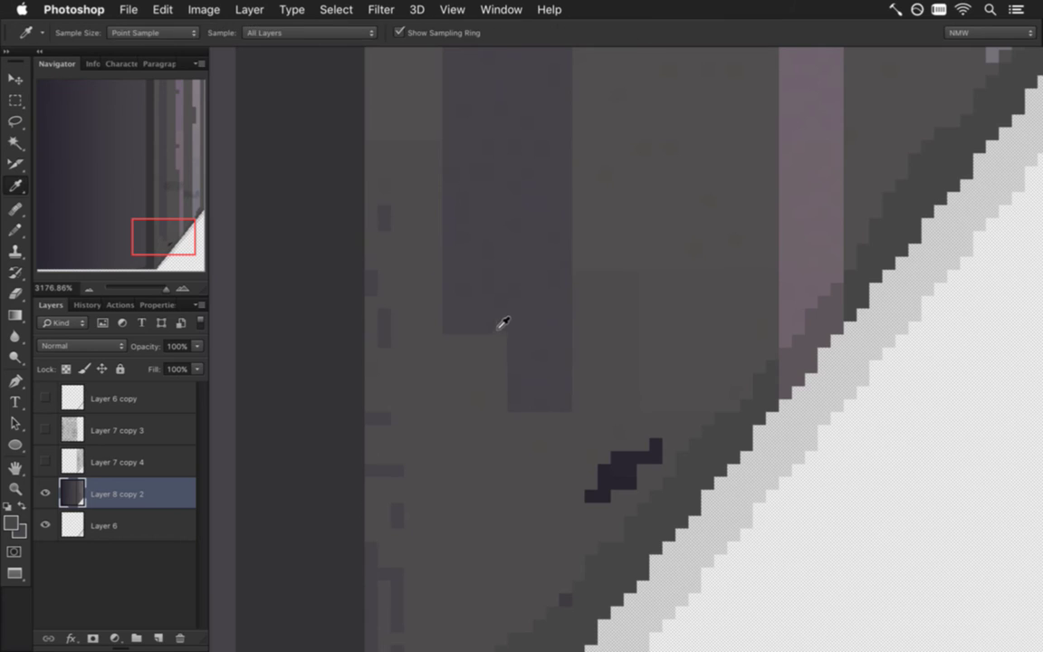
{"action": "mouse_move", "coordinate": [466, 363]}
{"action": "left_mouse_down"}
{"action": "mouse_move", "coordinate": [462, 341]}
{"action": "mouse_move", "coordinate": [486, 340]}
{"action": "left_mouse_up"}
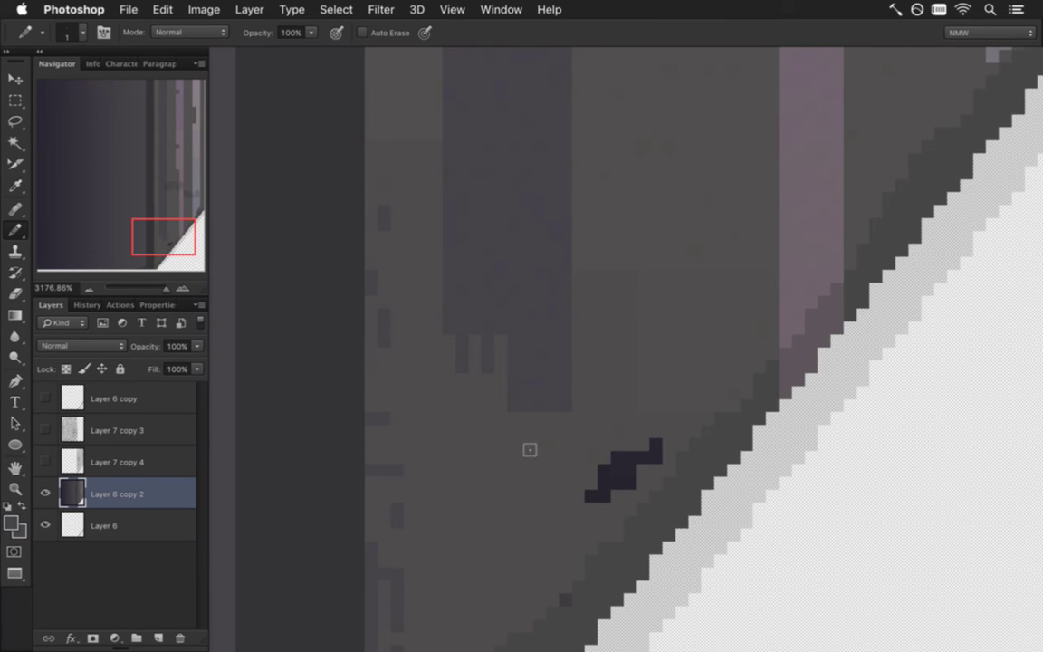
{"action": "left_click", "coordinate": [527, 419]}
{"action": "left_click", "coordinate": [552, 418]}
{"action": "left_click", "coordinate": [579, 392]}
{"action": "left_click", "coordinate": [578, 367]}
{"action": "left_click", "coordinate": [578, 340]}
{"action": "key", "text": "space"}
{"action": "left_click_drag", "start_coordinate": [635, 283], "coordinate": [525, 509]}
{"action": "left_click_drag", "start_coordinate": [480, 474], "coordinate": [373, 472]}
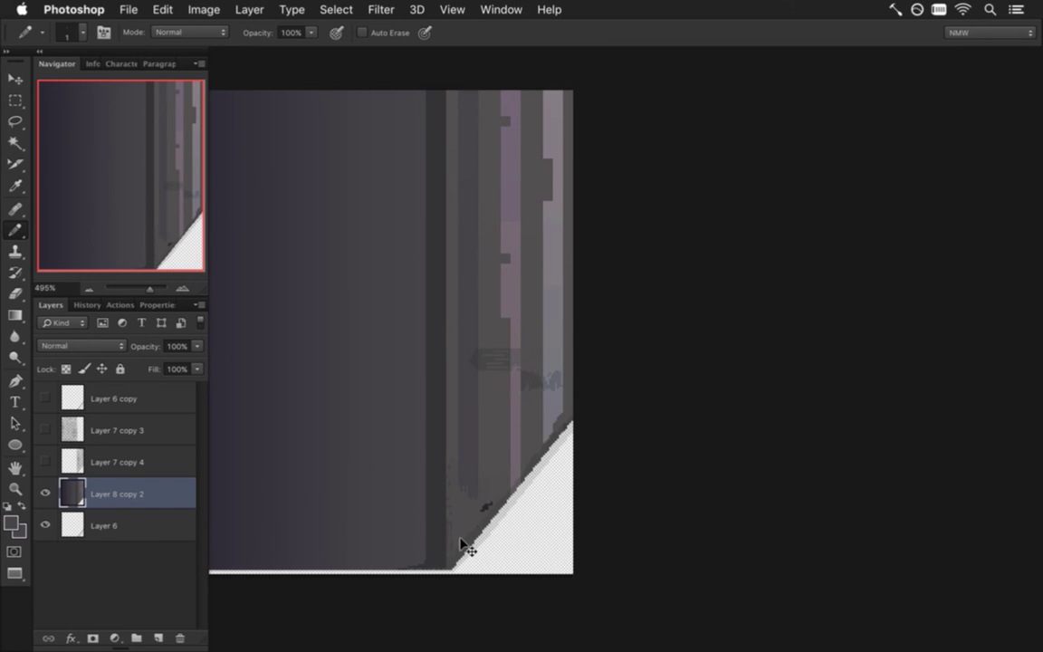
Extend the bluish stripe's lower end with a connected thin line running downward, and compare the last change by undoing and reapplying it.
{"action": "left_click_drag", "start_coordinate": [454, 514], "coordinate": [589, 510]}
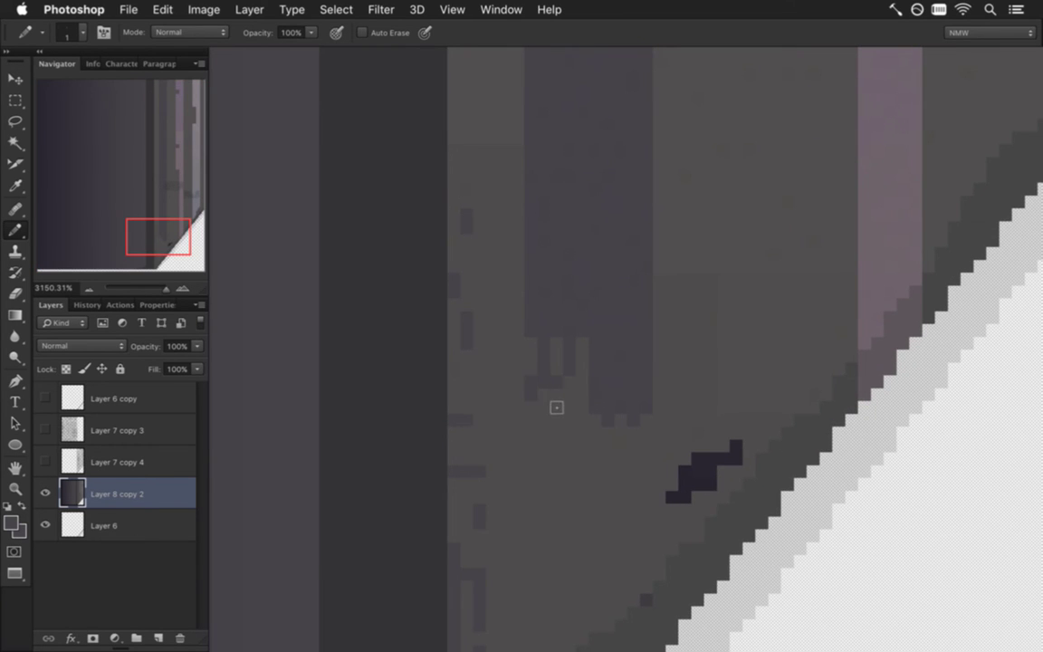
{"action": "mouse_move", "coordinate": [519, 468]}
{"action": "left_mouse_down"}
{"action": "mouse_move", "coordinate": [382, 468]}
{"action": "mouse_move", "coordinate": [473, 469]}
{"action": "mouse_move", "coordinate": [531, 452]}
{"action": "left_mouse_up"}
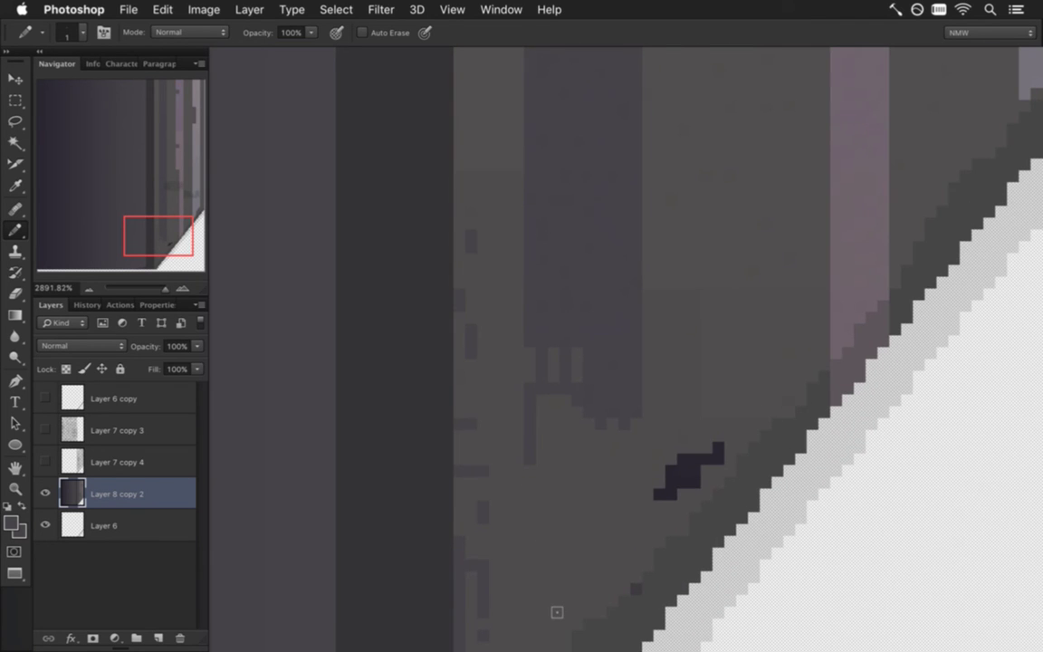
{"action": "left_click_drag", "start_coordinate": [531, 408], "coordinate": [531, 482]}
{"action": "mouse_move", "coordinate": [594, 461]}
{"action": "left_mouse_down"}
{"action": "mouse_move", "coordinate": [580, 487]}
{"action": "mouse_move", "coordinate": [564, 485]}
{"action": "mouse_move", "coordinate": [551, 521]}
{"action": "left_mouse_up"}
{"action": "left_click_drag", "start_coordinate": [534, 538], "coordinate": [411, 538]}
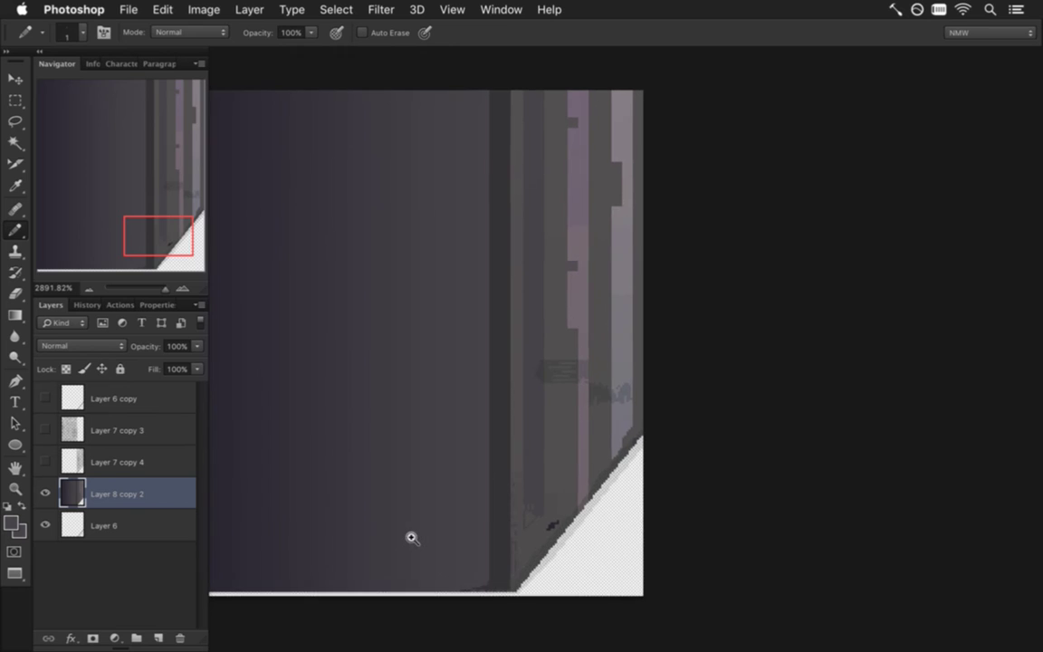
{"action": "key", "text": "super+z"}
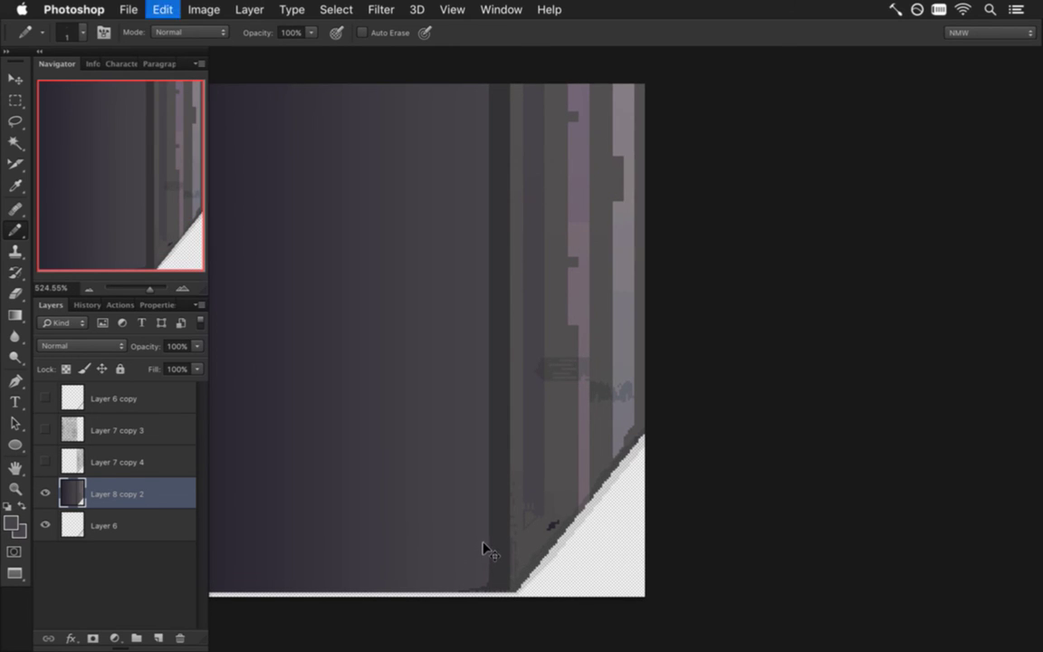
{"action": "key", "text": "super+z"}
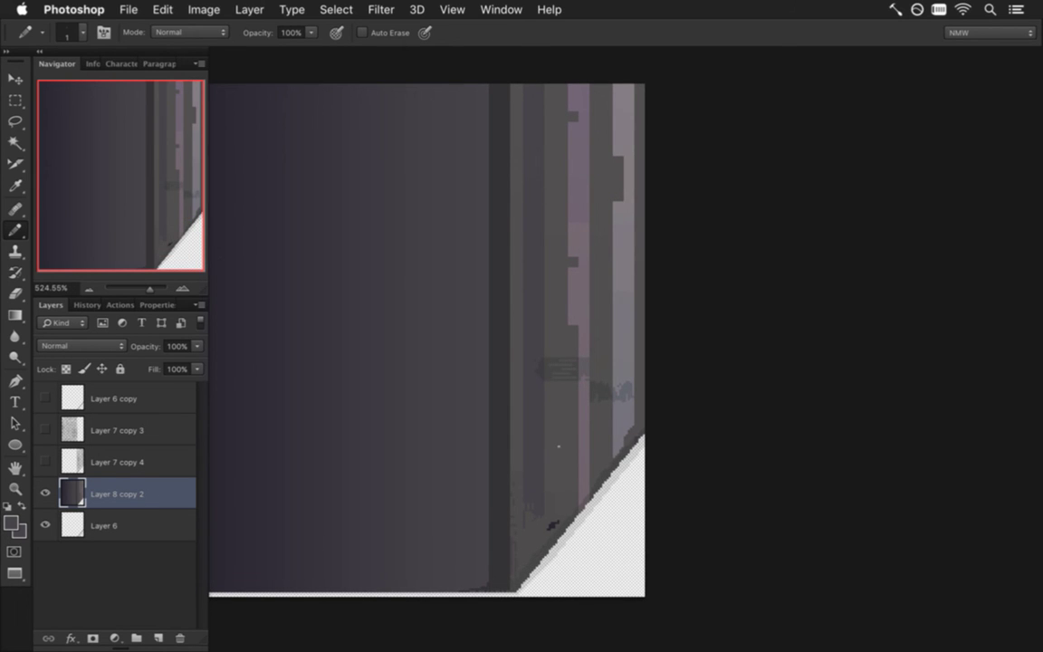
Sample the pink stripe's colour and draw two thin vertical drips of different lengths below its wide section.
{"action": "left_click_drag", "start_coordinate": [527, 531], "coordinate": [724, 507]}
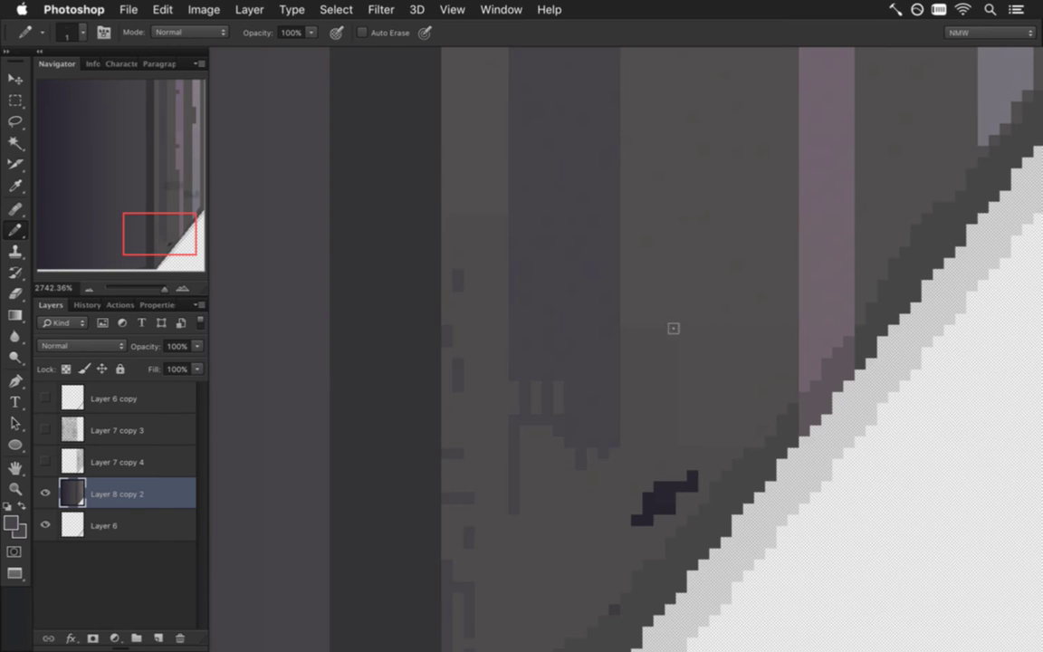
{"action": "left_click_drag", "start_coordinate": [775, 261], "coordinate": [596, 441]}
{"action": "left_click_drag", "start_coordinate": [586, 132], "coordinate": [575, 554]}
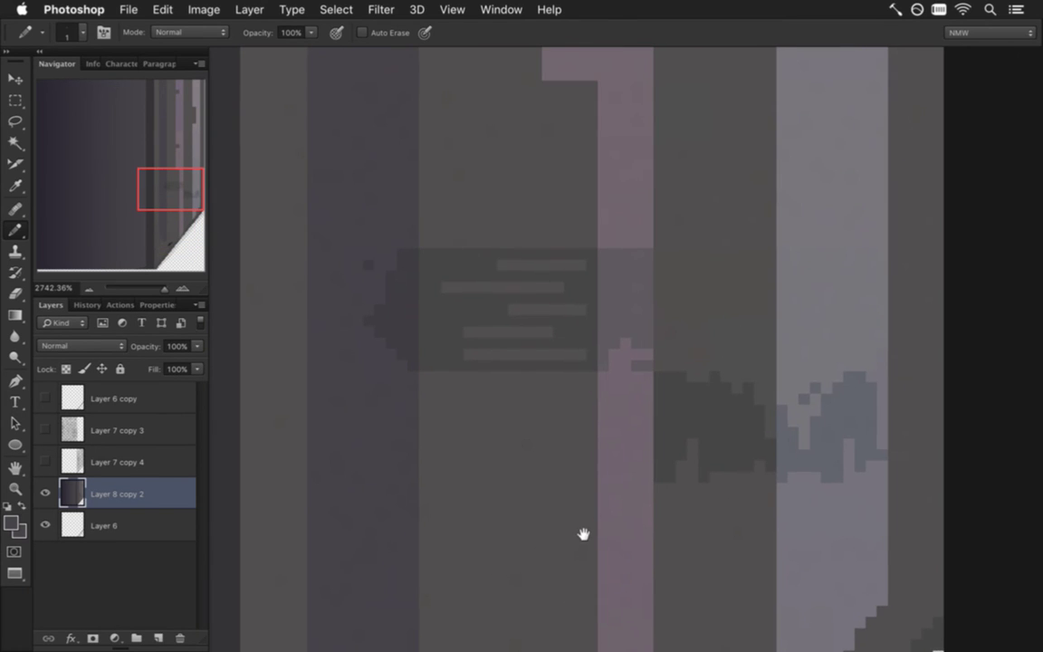
{"action": "left_click_drag", "start_coordinate": [625, 171], "coordinate": [561, 480]}
{"action": "key", "text": "i"}
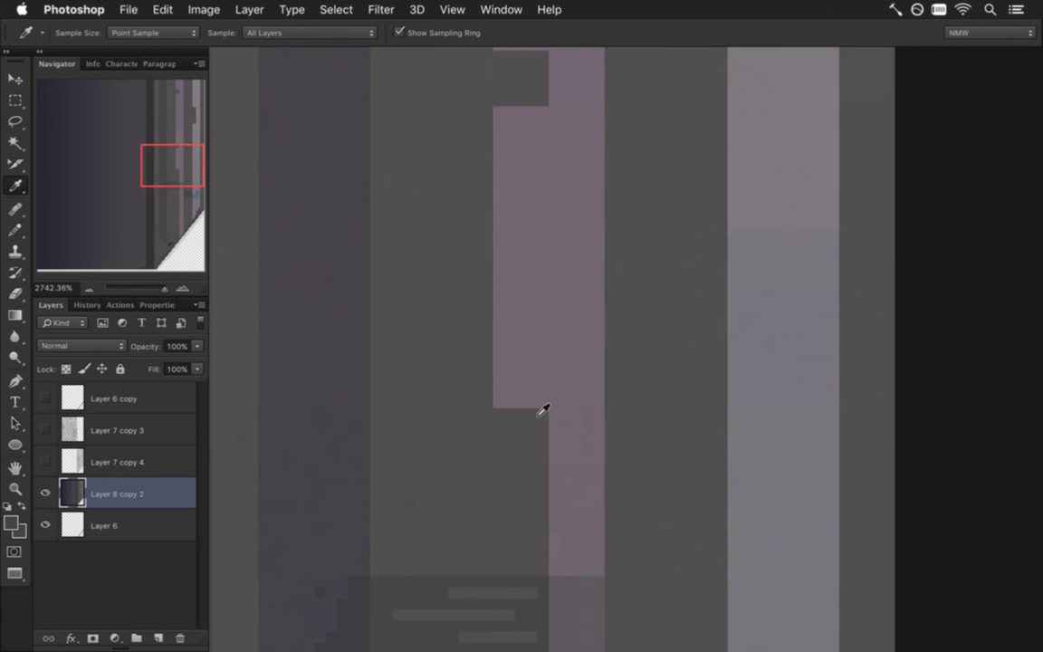
{"action": "left_click", "coordinate": [544, 394]}
{"action": "key", "text": "b"}
{"action": "left_click_drag", "start_coordinate": [531, 414], "coordinate": [532, 438]}
{"action": "left_click", "coordinate": [531, 474], "text": "shift"}
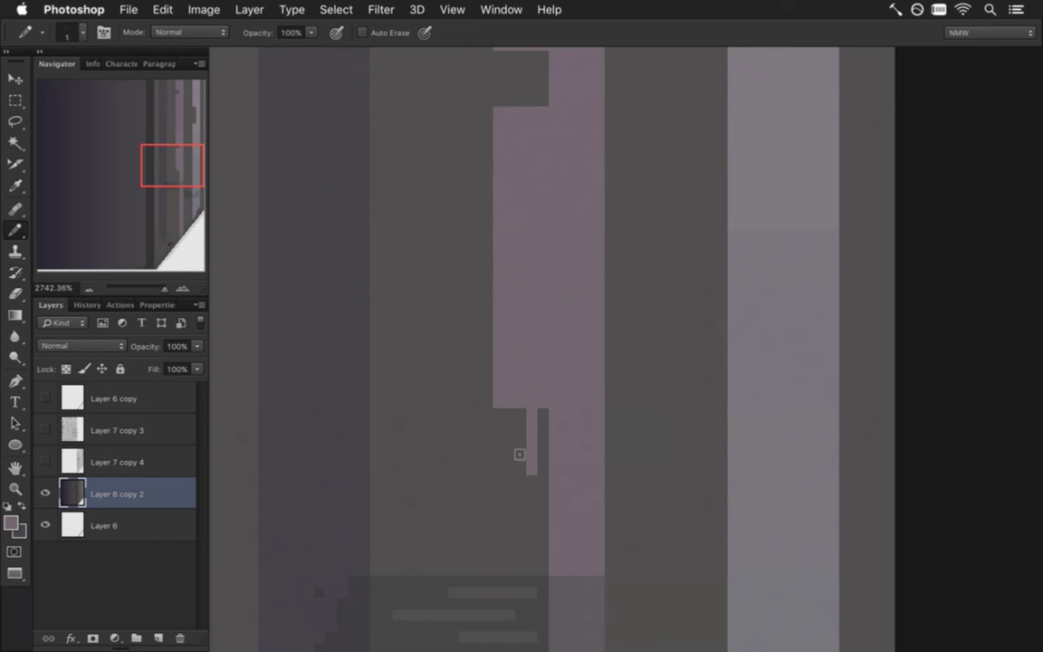
{"action": "left_click_drag", "start_coordinate": [509, 409], "coordinate": [510, 531]}
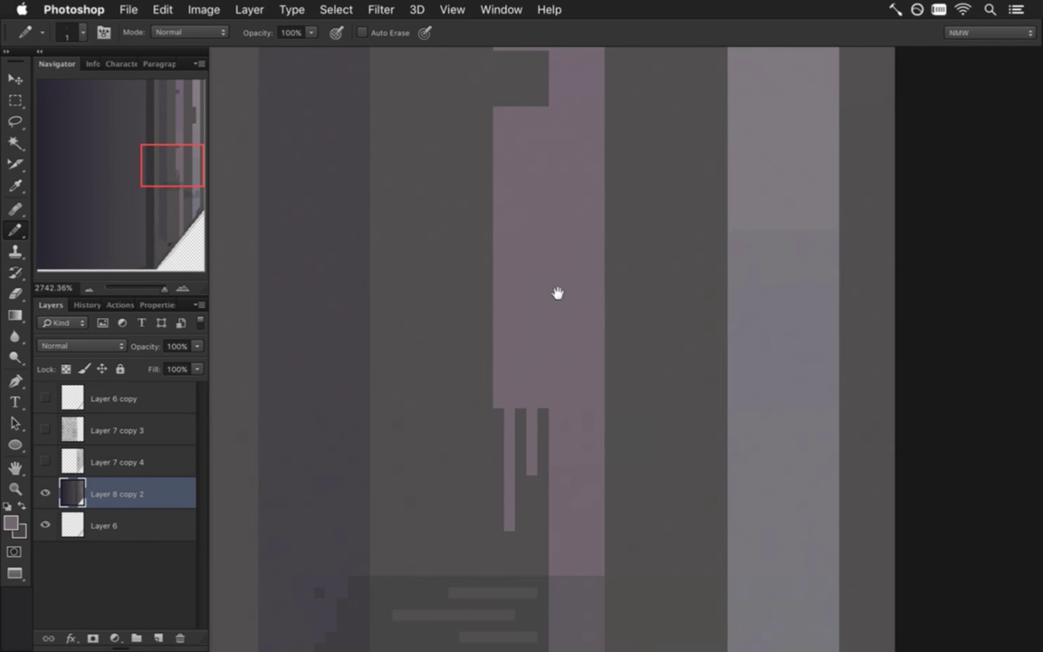
Draw thin pink vertical lines across the grey notch midway up the pink stripe.
{"action": "scroll", "coordinate": [533, 410], "scroll_direction": "up", "scroll_amount": 10}
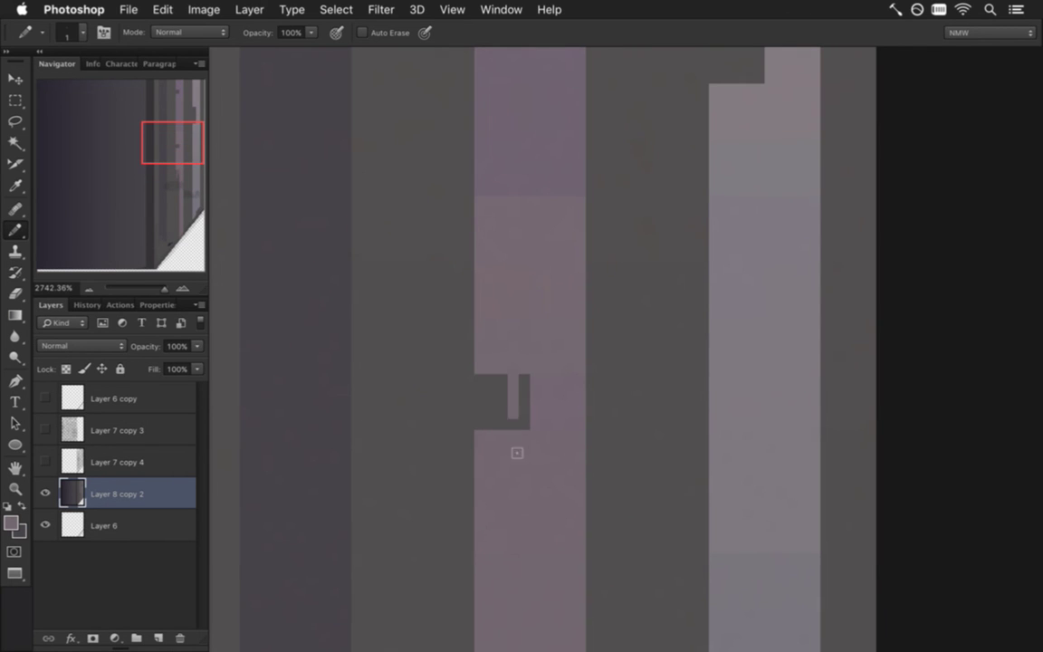
{"action": "left_click_drag", "start_coordinate": [492, 396], "coordinate": [494, 505]}
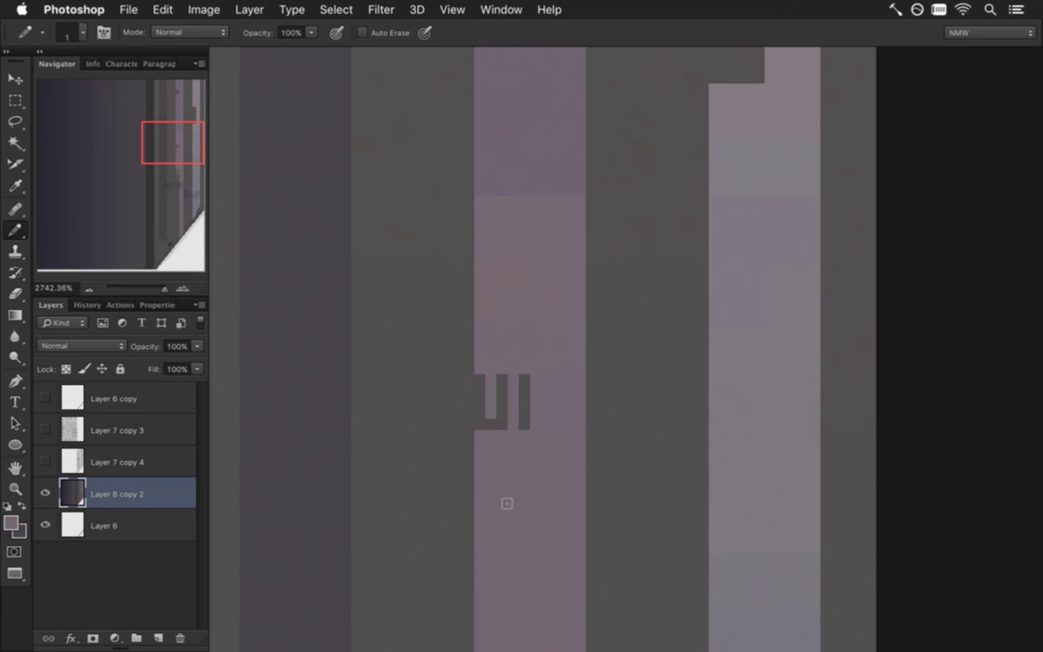
{"action": "left_click_drag", "start_coordinate": [491, 425], "coordinate": [497, 500]}
Sample the purple and draw two thin vertical lines across the grey notch near the top of the purple stripe.
{"action": "left_click_drag", "start_coordinate": [540, 199], "coordinate": [503, 575]}
{"action": "left_click_drag", "start_coordinate": [514, 317], "coordinate": [505, 594]}
{"action": "key", "text": "i"}
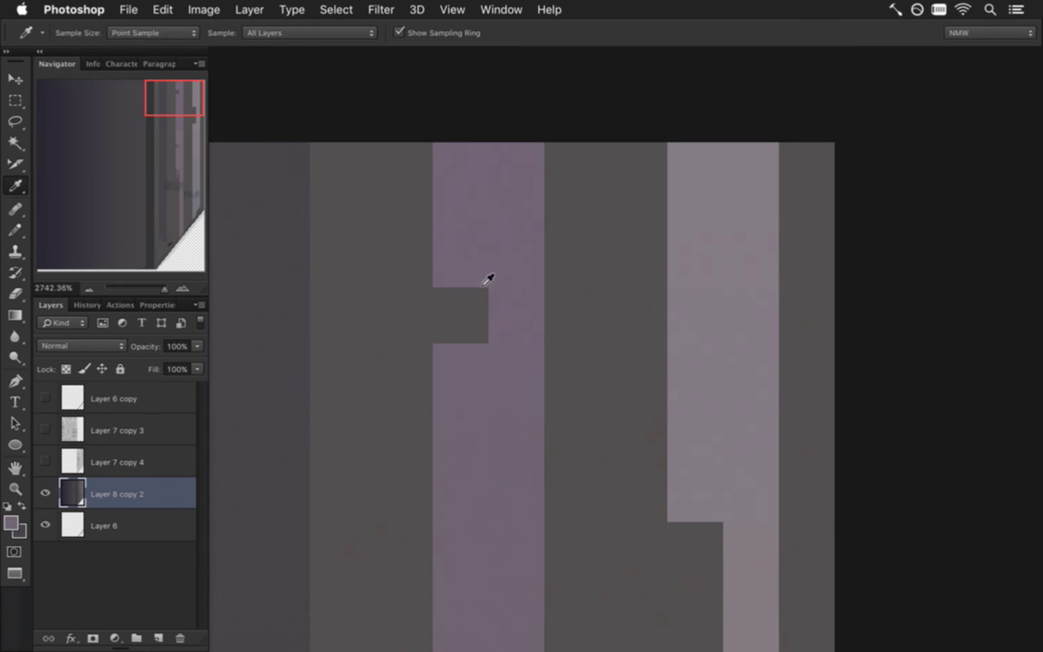
{"action": "key", "text": "b"}
{"action": "mouse_move", "coordinate": [471, 289]}
{"action": "left_mouse_down"}
{"action": "mouse_move", "coordinate": [471, 372]}
{"action": "mouse_move", "coordinate": [450, 341]}
{"action": "left_mouse_up"}
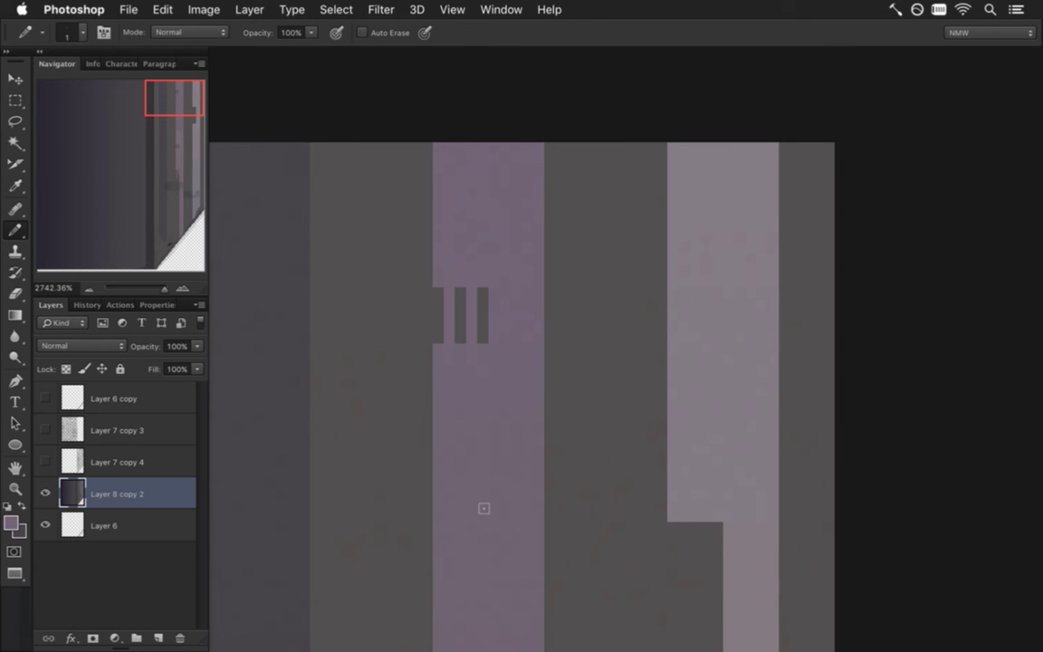
Cut the gaps beside the pink drips slightly upward into the stripe's wide section with the sampled wall grey.
{"action": "left_click_drag", "start_coordinate": [480, 603], "coordinate": [531, 354]}
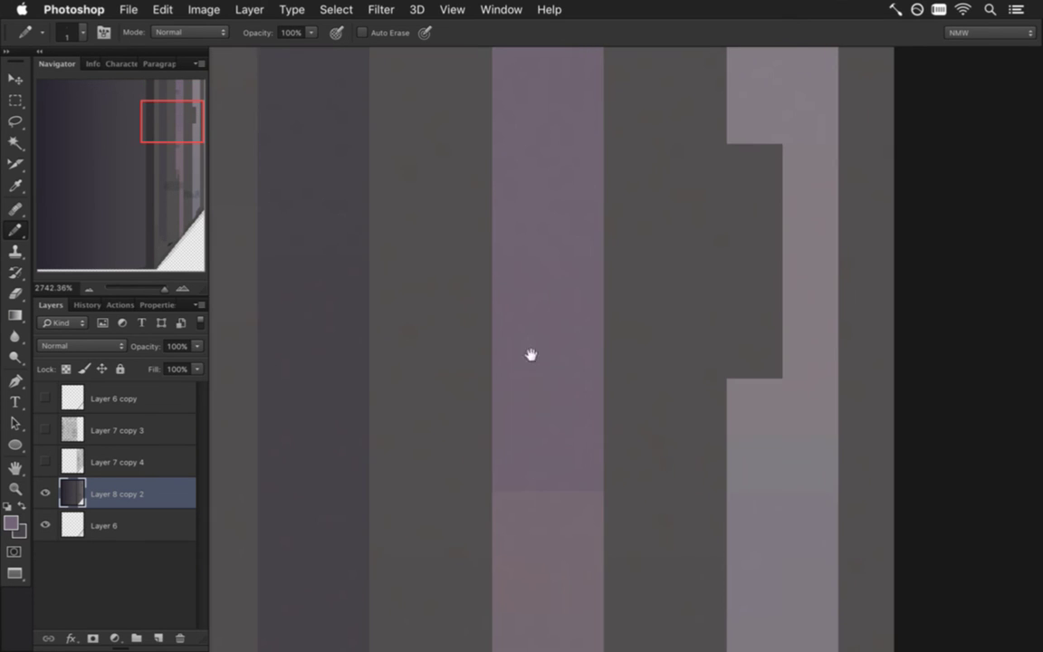
{"action": "left_click_drag", "start_coordinate": [522, 519], "coordinate": [549, 390]}
{"action": "mouse_move", "coordinate": [529, 645]}
{"action": "left_mouse_down"}
{"action": "mouse_move", "coordinate": [545, 419]}
{"action": "mouse_move", "coordinate": [545, 479]}
{"action": "left_mouse_up"}
{"action": "left_click", "coordinate": [539, 498], "text": "alt"}
{"action": "left_click", "coordinate": [566, 466]}
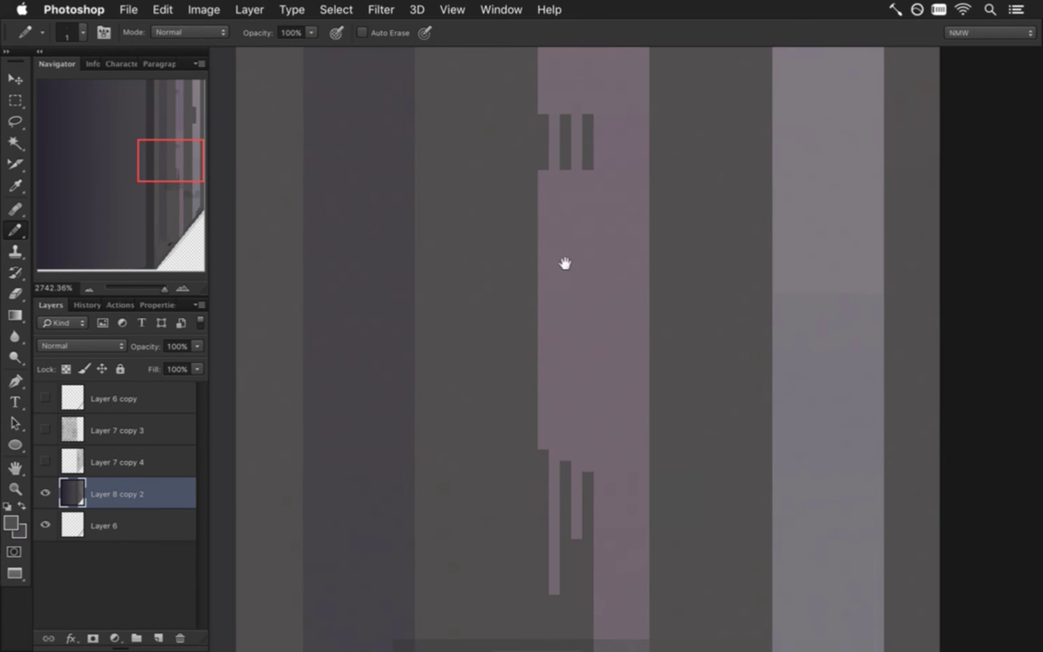
{"action": "left_click_drag", "start_coordinate": [587, 411], "coordinate": [575, 197]}
{"action": "left_click_drag", "start_coordinate": [581, 302], "coordinate": [528, 99]}
{"action": "left_click_drag", "start_coordinate": [575, 540], "coordinate": [596, 278]}
{"action": "left_click_drag", "start_coordinate": [594, 399], "coordinate": [455, 455]}
{"action": "left_click_drag", "start_coordinate": [560, 123], "coordinate": [556, 545]}
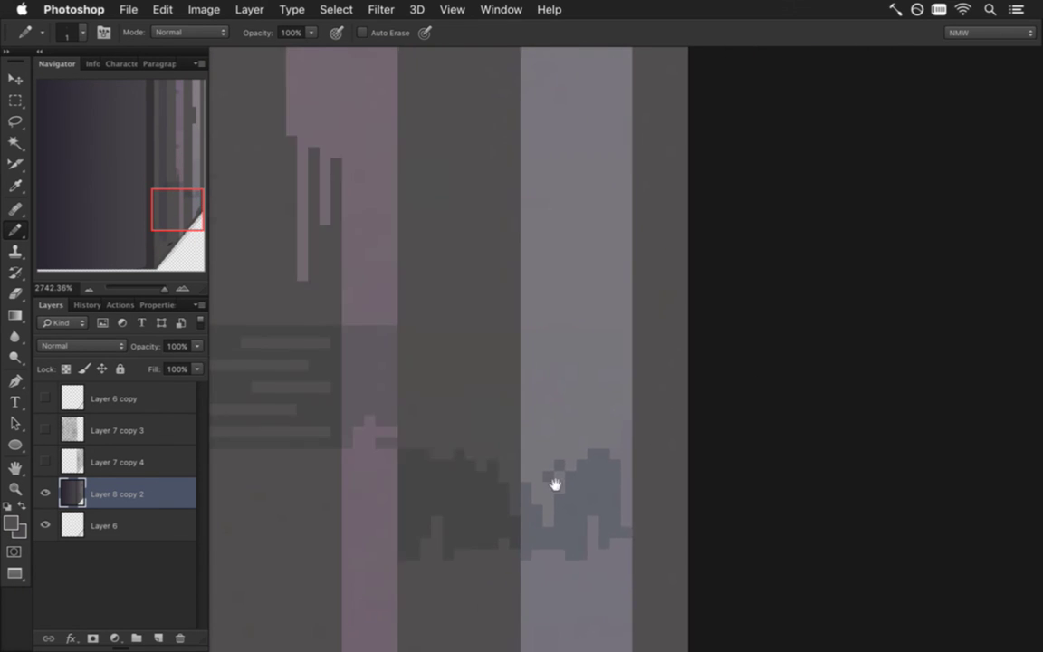
Sample the pale rightmost stripe's colour and draw thin lines across the tall grey notch and the small notches near its upper part.
{"action": "left_click_drag", "start_coordinate": [579, 251], "coordinate": [608, 482]}
{"action": "key", "text": "i"}
{"action": "left_click", "coordinate": [604, 556]}
{"action": "key", "text": "b"}
{"action": "mouse_move", "coordinate": [603, 526]}
{"action": "left_mouse_down"}
{"action": "mouse_move", "coordinate": [601, 488]}
{"action": "mouse_move", "coordinate": [579, 476]}
{"action": "mouse_move", "coordinate": [600, 485]}
{"action": "mouse_move", "coordinate": [611, 469]}
{"action": "mouse_move", "coordinate": [585, 489]}
{"action": "mouse_move", "coordinate": [566, 486]}
{"action": "mouse_move", "coordinate": [568, 410]}
{"action": "mouse_move", "coordinate": [608, 409]}
{"action": "mouse_move", "coordinate": [609, 439]}
{"action": "left_mouse_up"}
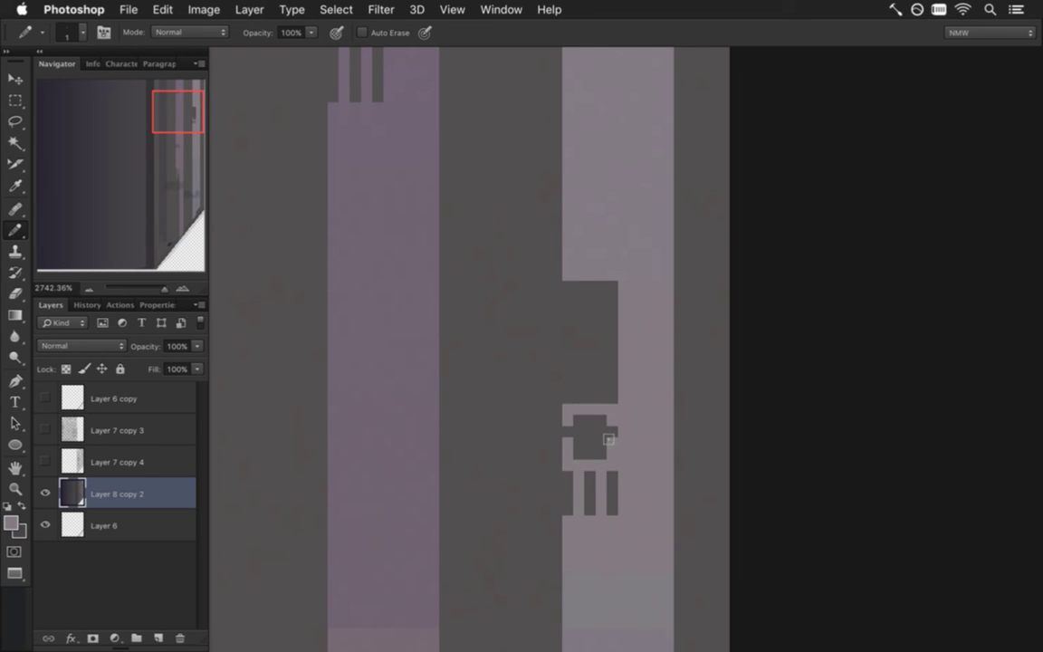
{"action": "mouse_move", "coordinate": [579, 423]}
{"action": "left_mouse_down"}
{"action": "mouse_move", "coordinate": [601, 387]}
{"action": "mouse_move", "coordinate": [601, 376]}
{"action": "mouse_move", "coordinate": [579, 376]}
{"action": "mouse_move", "coordinate": [590, 283]}
{"action": "left_mouse_up"}
{"action": "left_click", "coordinate": [568, 286]}
{"action": "left_click", "coordinate": [612, 286]}
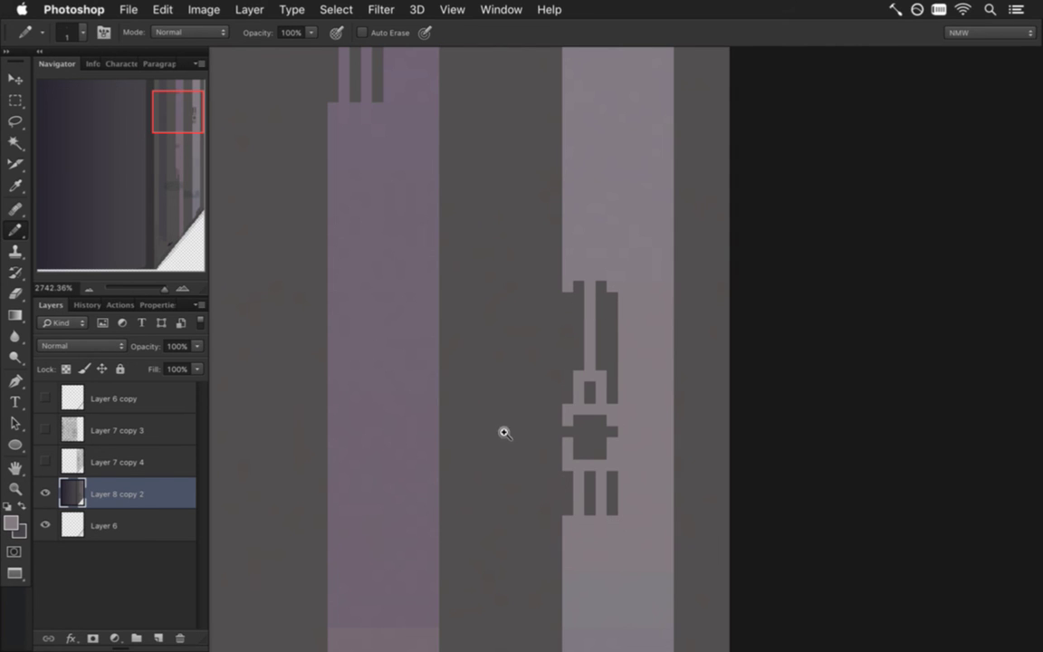
Sample the wall grey and break up the dark jagged patch between the pink and pale stripes into scattered pixels.
{"action": "left_click_drag", "start_coordinate": [540, 392], "coordinate": [528, 136]}
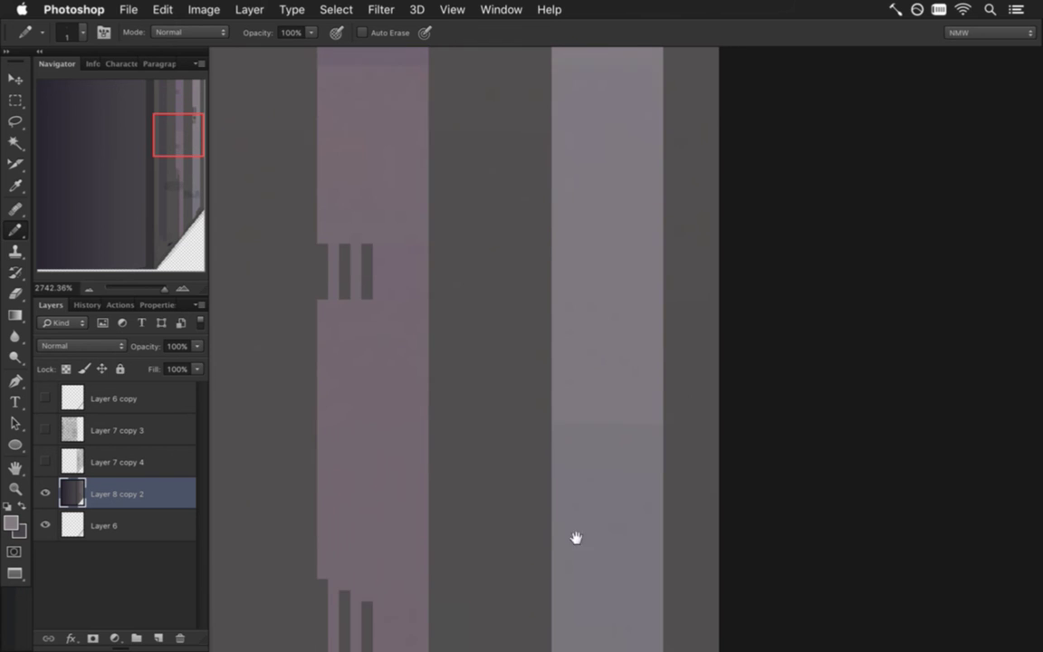
{"action": "left_click_drag", "start_coordinate": [551, 289], "coordinate": [515, 100]}
{"action": "scroll", "coordinate": [567, 431], "scroll_direction": "up", "scroll_amount": 2}
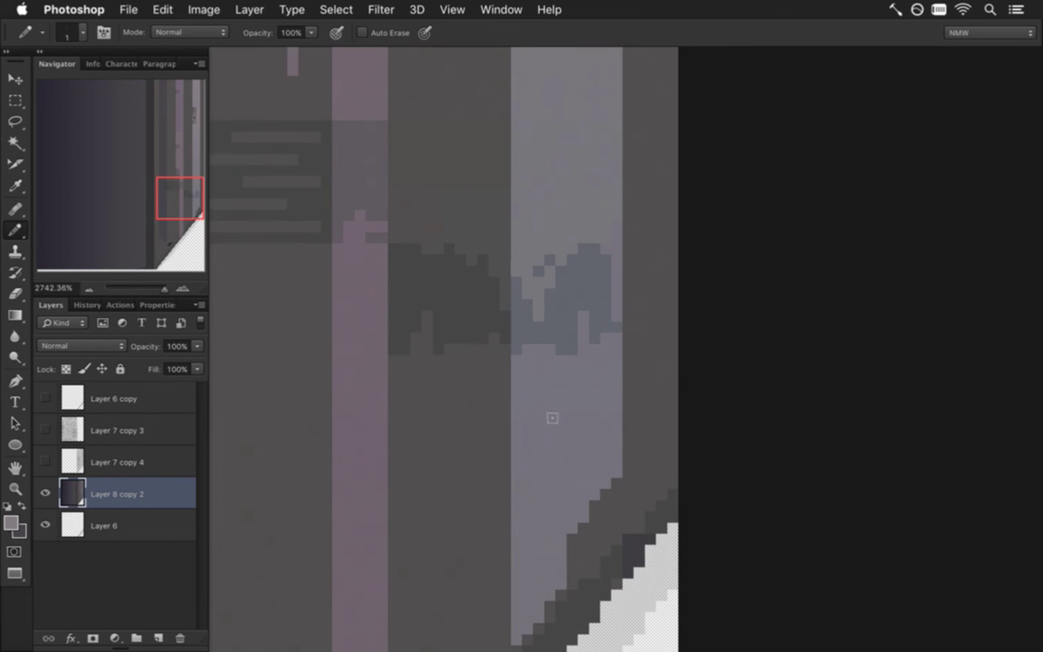
{"action": "left_click", "coordinate": [45, 493]}
{"action": "left_click", "coordinate": [45, 493]}
{"action": "key", "text": "i"}
{"action": "left_click", "coordinate": [540, 225]}
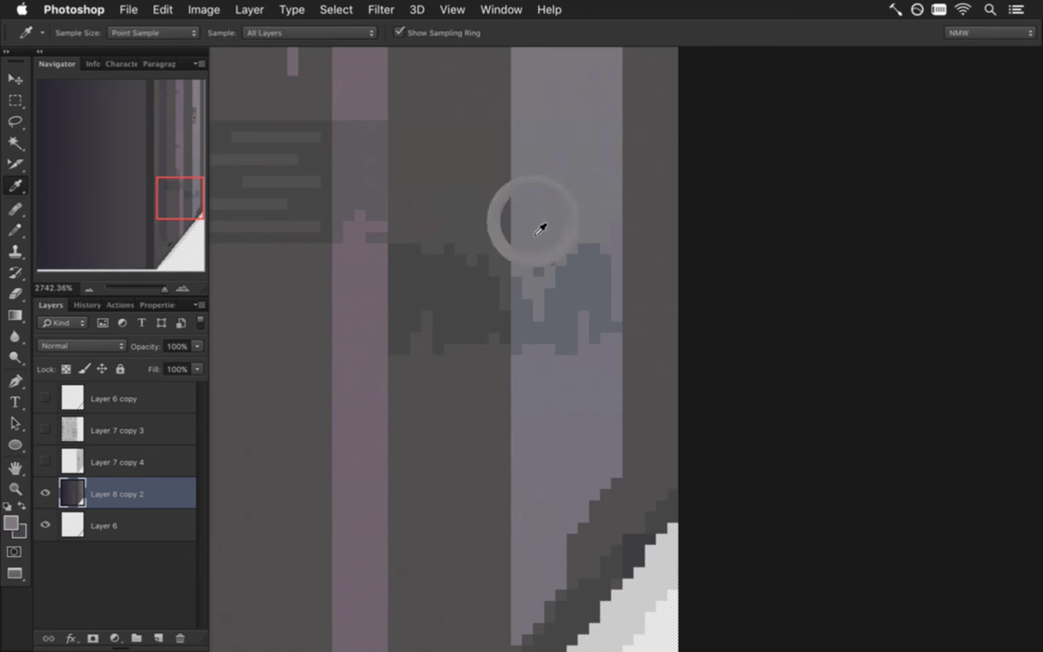
{"action": "key", "text": "b"}
{"action": "key", "text": "i"}
{"action": "left_click", "coordinate": [408, 242]}
{"action": "key", "text": "b"}
{"action": "left_click_drag", "start_coordinate": [394, 250], "coordinate": [394, 350]}
{"action": "mouse_move", "coordinate": [403, 249]}
{"action": "left_mouse_down"}
{"action": "mouse_move", "coordinate": [446, 442]}
{"action": "mouse_move", "coordinate": [410, 275]}
{"action": "mouse_move", "coordinate": [406, 353]}
{"action": "left_mouse_up"}
{"action": "left_click", "coordinate": [439, 272]}
{"action": "mouse_move", "coordinate": [449, 288]}
{"action": "left_mouse_down"}
{"action": "mouse_move", "coordinate": [461, 306]}
{"action": "mouse_move", "coordinate": [472, 278]}
{"action": "left_mouse_up"}
{"action": "mouse_move", "coordinate": [438, 304]}
{"action": "left_mouse_down"}
{"action": "mouse_move", "coordinate": [438, 350]}
{"action": "mouse_move", "coordinate": [449, 329]}
{"action": "left_mouse_up"}
{"action": "left_click_drag", "start_coordinate": [483, 281], "coordinate": [494, 330]}
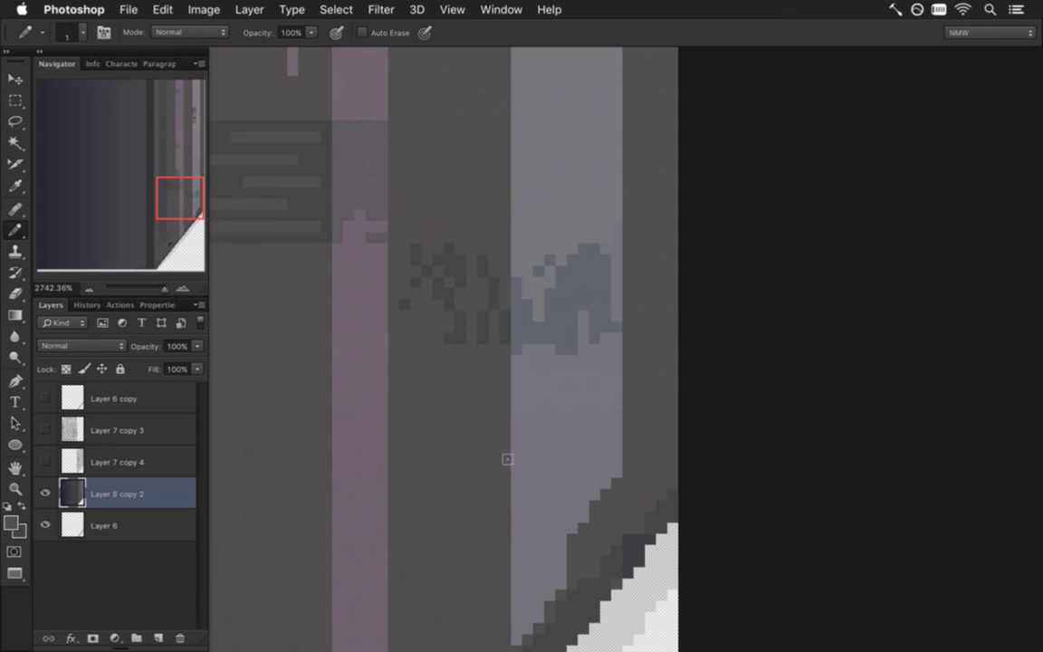
Sample the pale stripe's bluish colour and break up the jagged blue-grey patch on that stripe into small fragments.
{"action": "left_click", "coordinate": [550, 372], "text": "alt"}
{"action": "mouse_move", "coordinate": [571, 261]}
{"action": "left_mouse_down"}
{"action": "mouse_move", "coordinate": [563, 350]}
{"action": "mouse_move", "coordinate": [595, 316]}
{"action": "left_mouse_up"}
{"action": "left_click", "coordinate": [595, 250]}
{"action": "left_click", "coordinate": [606, 327]}
{"action": "left_click", "coordinate": [617, 327]}
{"action": "left_click_drag", "start_coordinate": [606, 272], "coordinate": [595, 283]}
{"action": "left_click_drag", "start_coordinate": [538, 336], "coordinate": [535, 362]}
{"action": "left_click", "coordinate": [528, 338]}
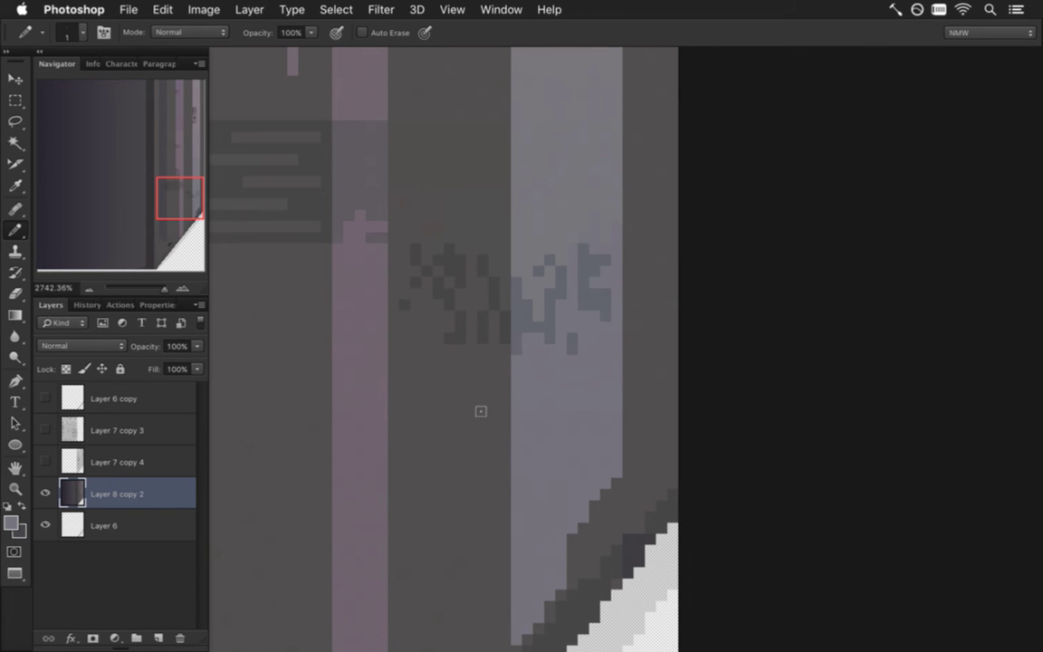
Paint over the dark band where it crosses the dark purple and pink stripes, using each stripe's own sampled colour.
{"action": "left_click_drag", "start_coordinate": [351, 268], "coordinate": [629, 349]}
{"action": "left_click", "coordinate": [411, 337], "text": "alt"}
{"action": "mouse_move", "coordinate": [416, 242]}
{"action": "left_mouse_down"}
{"action": "mouse_move", "coordinate": [385, 299]}
{"action": "mouse_move", "coordinate": [377, 228]}
{"action": "mouse_move", "coordinate": [407, 312]}
{"action": "left_mouse_up"}
{"action": "left_click_drag", "start_coordinate": [423, 204], "coordinate": [423, 226]}
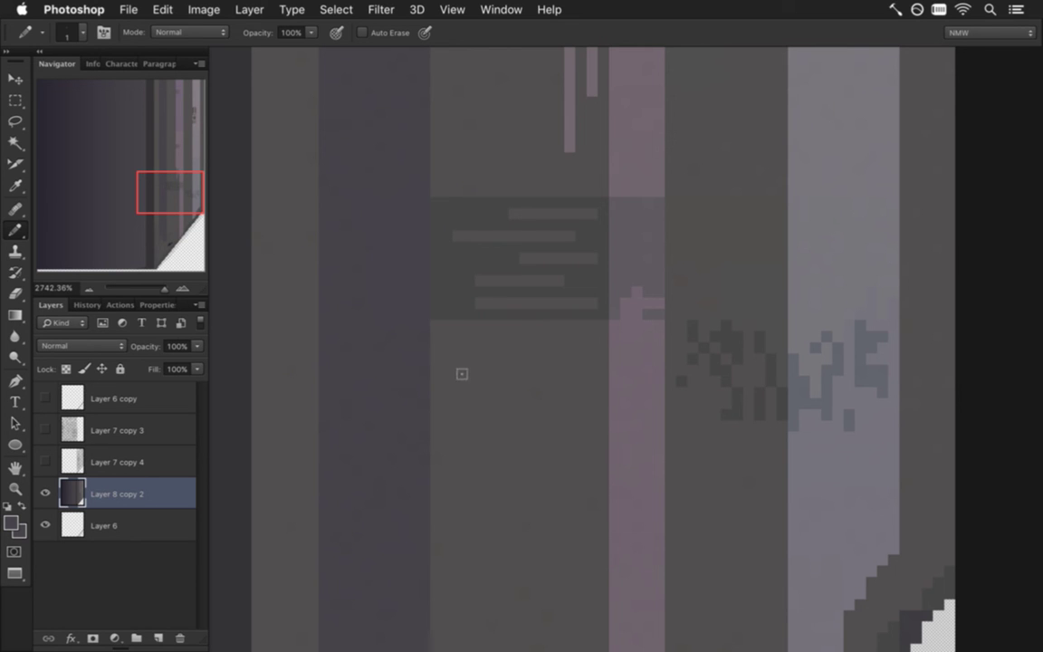
{"action": "left_click", "coordinate": [638, 173], "text": "alt"}
{"action": "left_click", "coordinate": [623, 258]}
{"action": "mouse_move", "coordinate": [615, 204]}
{"action": "left_mouse_down"}
{"action": "mouse_move", "coordinate": [616, 317]}
{"action": "mouse_move", "coordinate": [633, 200]}
{"action": "mouse_move", "coordinate": [657, 323]}
{"action": "left_mouse_up"}
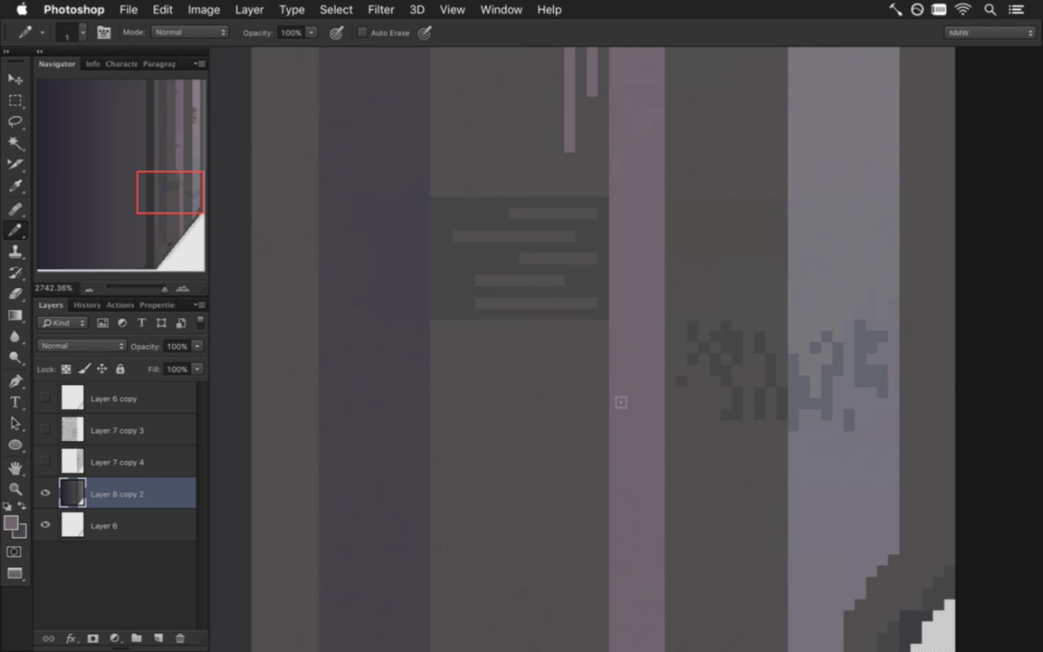
Sample the dark band's grey and draw short horizontal dashes below it along the edge of the dark purple stripe.
{"action": "left_click", "coordinate": [454, 302], "text": "alt"}
{"action": "left_click_drag", "start_coordinate": [435, 323], "coordinate": [433, 347]}
{"action": "mouse_move", "coordinate": [433, 388]}
{"action": "left_mouse_down"}
{"action": "mouse_move", "coordinate": [435, 418]}
{"action": "mouse_move", "coordinate": [462, 438]}
{"action": "left_mouse_up"}
{"action": "left_click_drag", "start_coordinate": [447, 369], "coordinate": [469, 369]}
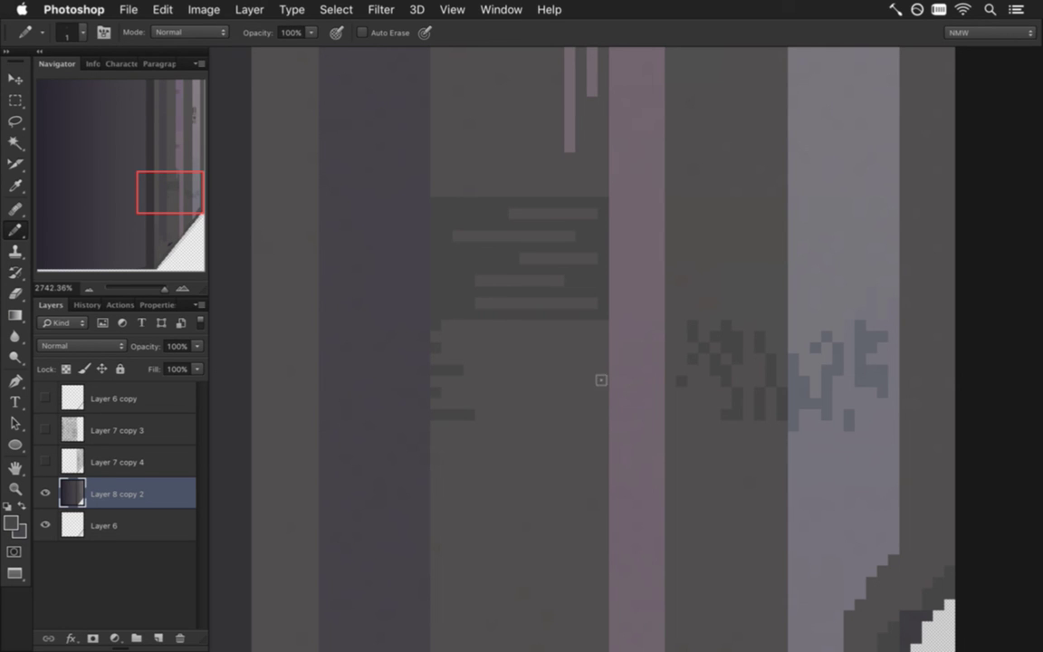
Draw matching dark dashes and scattered single pixels below the band, extending inward from the pink stripe's edge.
{"action": "left_click_drag", "start_coordinate": [606, 370], "coordinate": [567, 371]}
{"action": "mouse_move", "coordinate": [603, 415]}
{"action": "left_mouse_down"}
{"action": "mouse_move", "coordinate": [594, 435]}
{"action": "mouse_move", "coordinate": [559, 435]}
{"action": "left_mouse_up"}
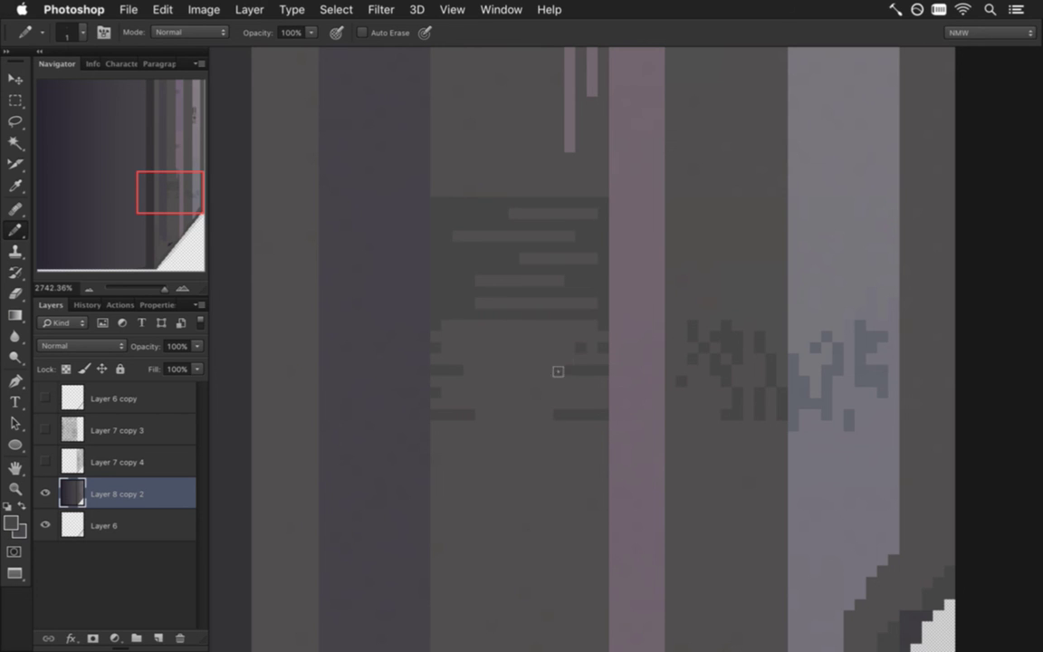
{"action": "left_click", "coordinate": [559, 350]}
{"action": "left_click", "coordinate": [537, 371]}
{"action": "left_click", "coordinate": [537, 349]}
{"action": "left_click", "coordinate": [514, 347]}
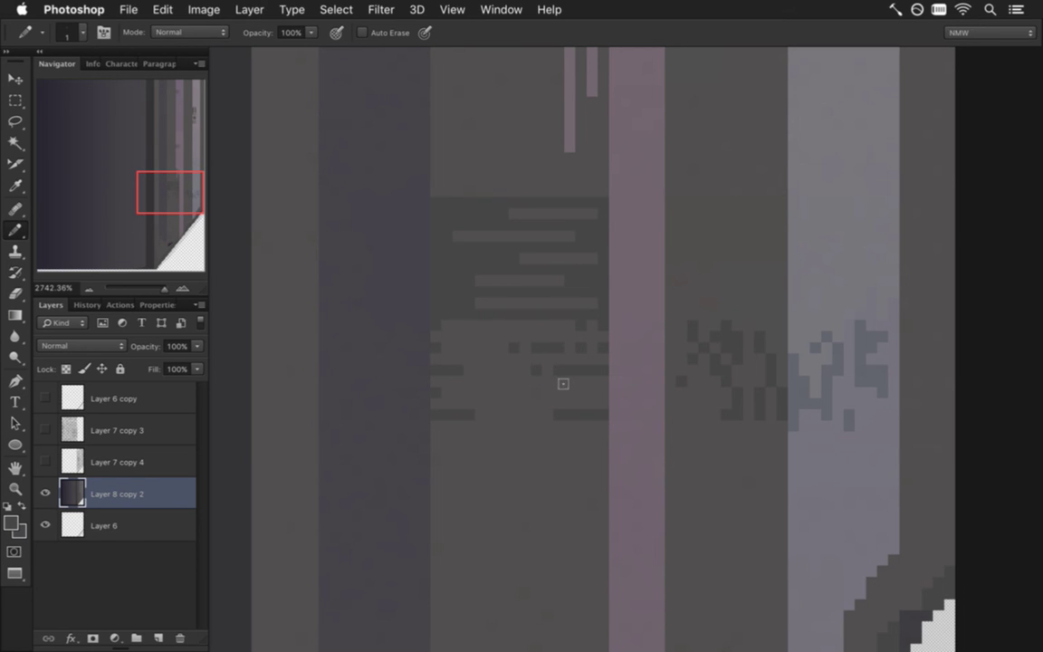
{"action": "left_click", "coordinate": [468, 449]}
{"action": "left_click", "coordinate": [563, 448]}
Save the document and show the pattern layers Layer 7 copy 4 and Layer 7 copy 3.
{"action": "left_click_drag", "start_coordinate": [484, 561], "coordinate": [470, 403]}
{"action": "left_click_drag", "start_coordinate": [505, 491], "coordinate": [385, 476]}
{"action": "left_click_drag", "start_coordinate": [437, 521], "coordinate": [534, 480]}
{"action": "key", "text": "super+s"}
{"action": "left_click", "coordinate": [45, 461]}
{"action": "left_click", "coordinate": [46, 430]}
{"action": "left_click", "coordinate": [65, 425]}
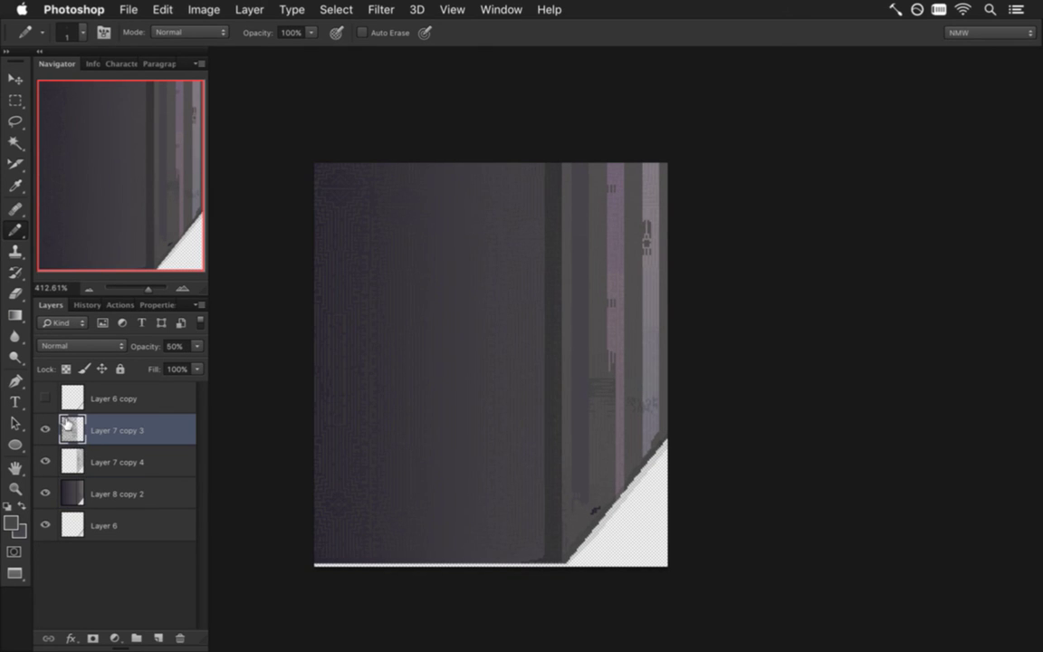
Select Layer 8 copy 2 and sample the dark purple at the wall's far left edge.
{"action": "left_click", "coordinate": [74, 494]}
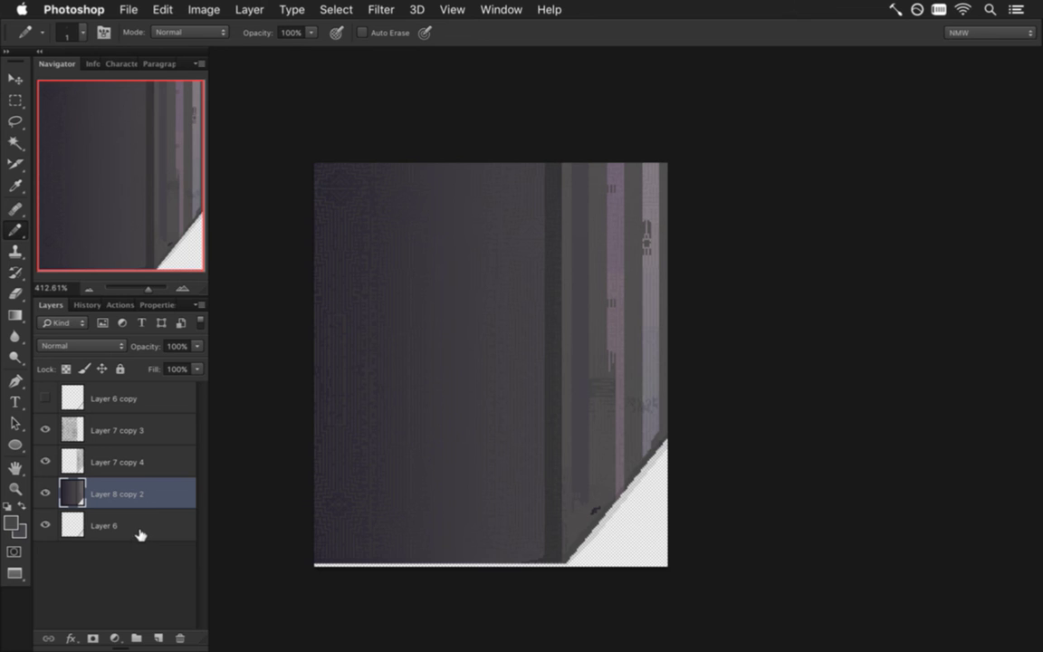
{"action": "left_click_drag", "start_coordinate": [336, 401], "coordinate": [483, 409]}
{"action": "key", "text": "i"}
{"action": "left_click_drag", "start_coordinate": [240, 326], "coordinate": [323, 313]}
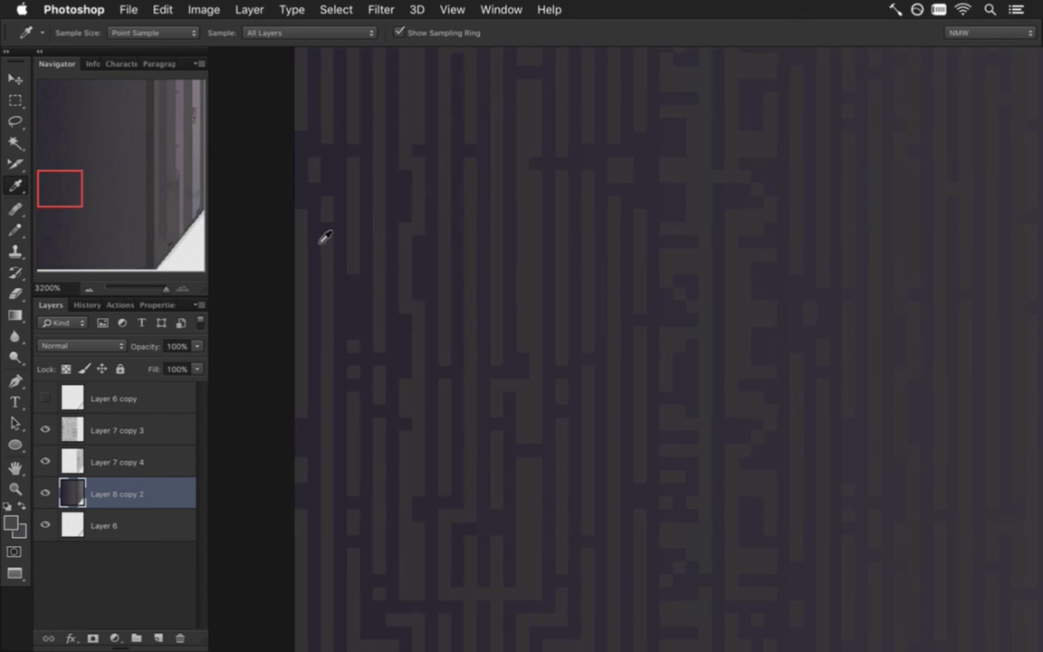
{"action": "left_click", "coordinate": [298, 196]}
{"action": "scroll", "coordinate": [270, 326], "scroll_direction": "down", "scroll_amount": 10}
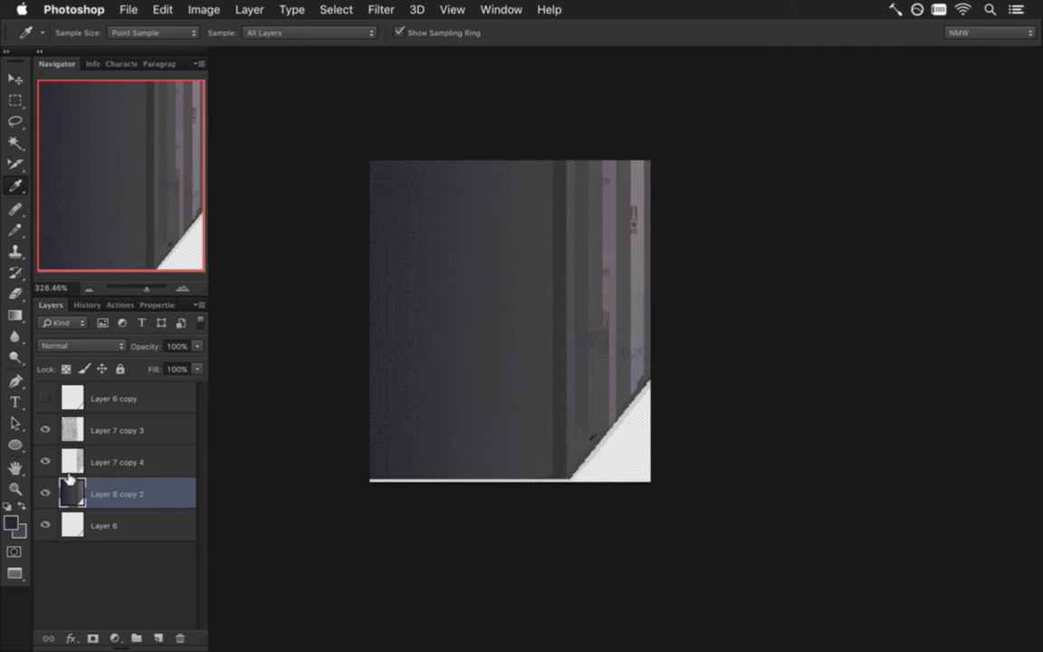
Show Layer 6 copy, try moving it directly above Layer 8 copy 2, and undo the move.
{"action": "left_click", "coordinate": [46, 398]}
{"action": "left_click_drag", "start_coordinate": [67, 401], "coordinate": [79, 480]}
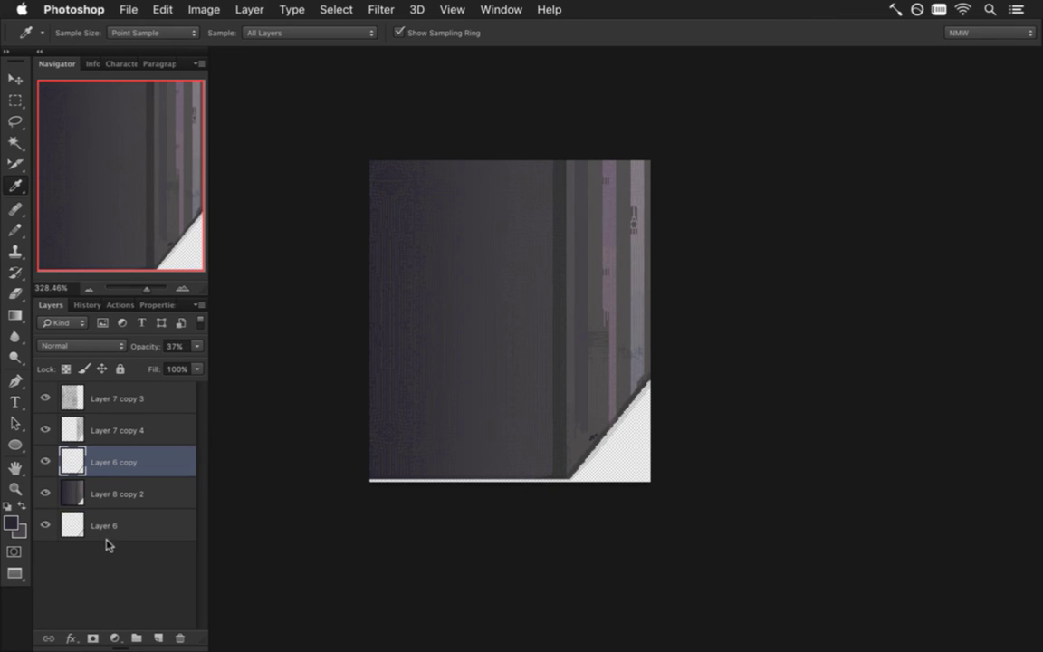
{"action": "key", "text": "super+z"}
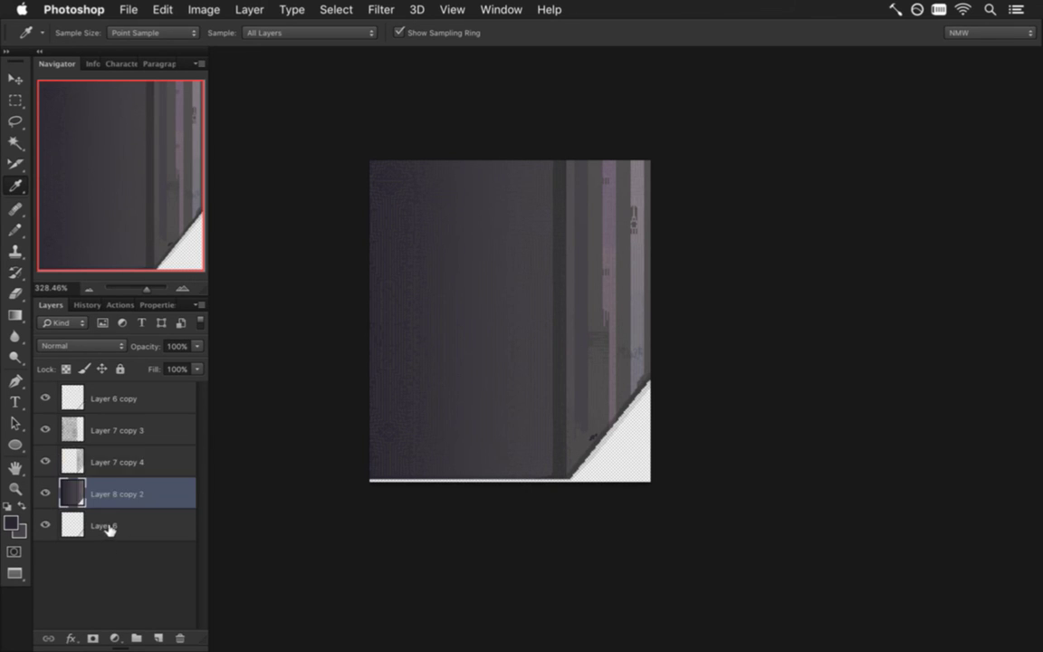
Add a new layer above Layer 6 copy and draw a dark purple-to-transparent gradient from the wall's left edge to just past the dark vertical edge.
{"action": "left_click", "coordinate": [77, 398]}
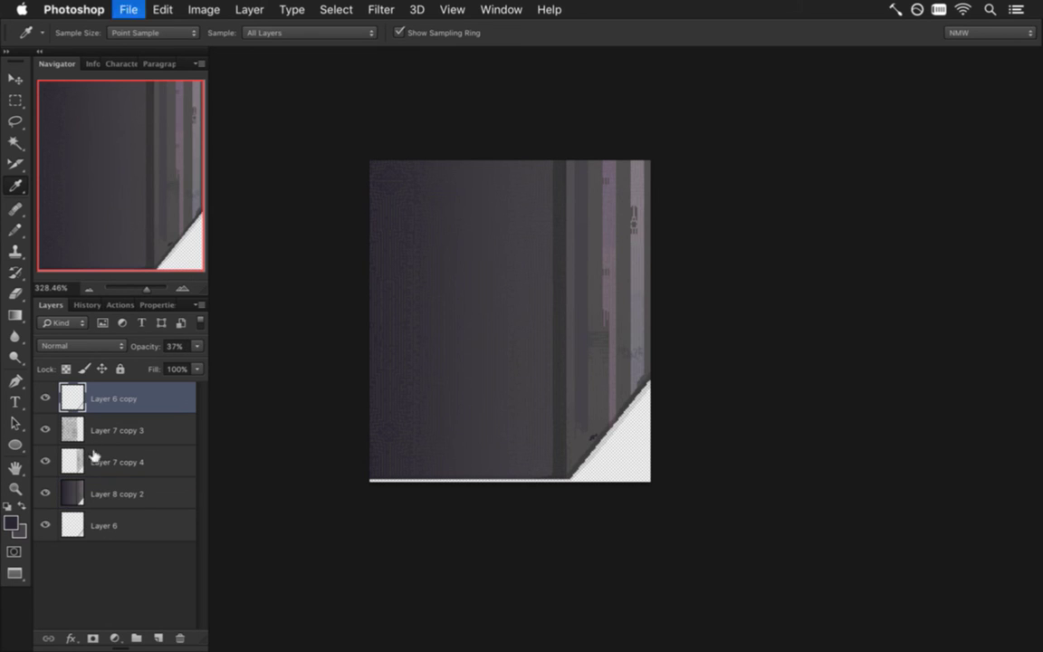
{"action": "left_click", "coordinate": [156, 637]}
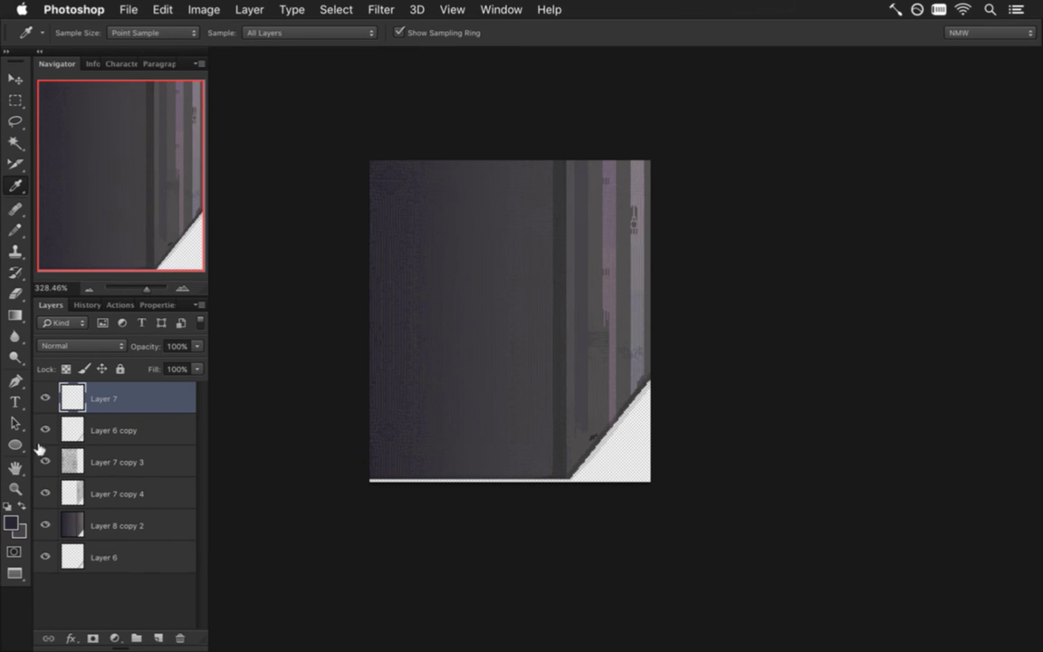
{"action": "left_click", "coordinate": [15, 314]}
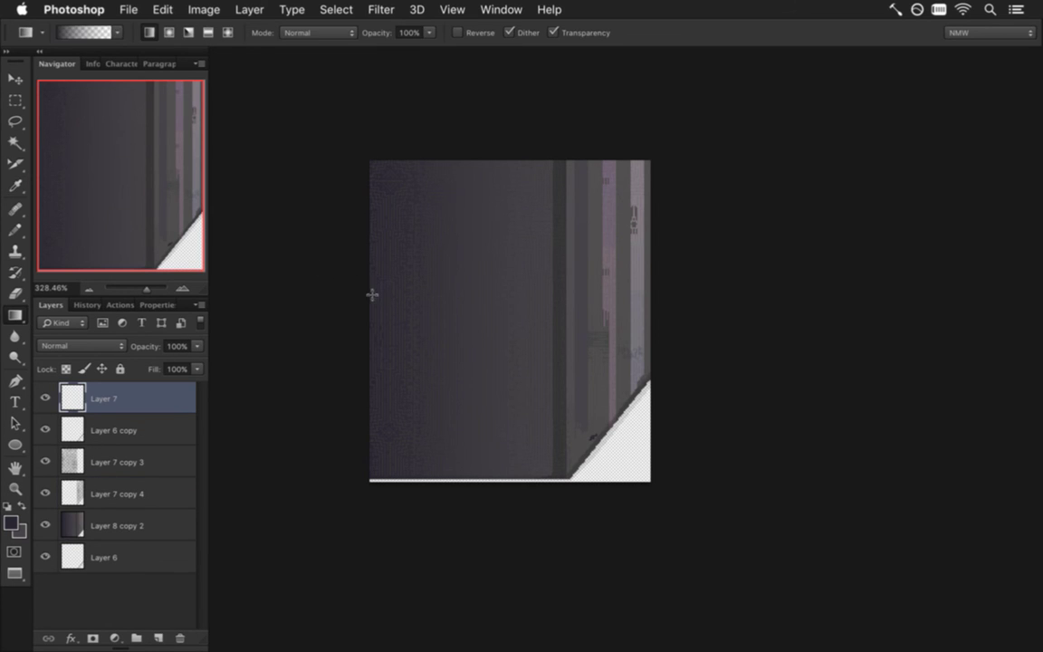
{"action": "left_click_drag", "start_coordinate": [369, 298], "coordinate": [581, 312]}
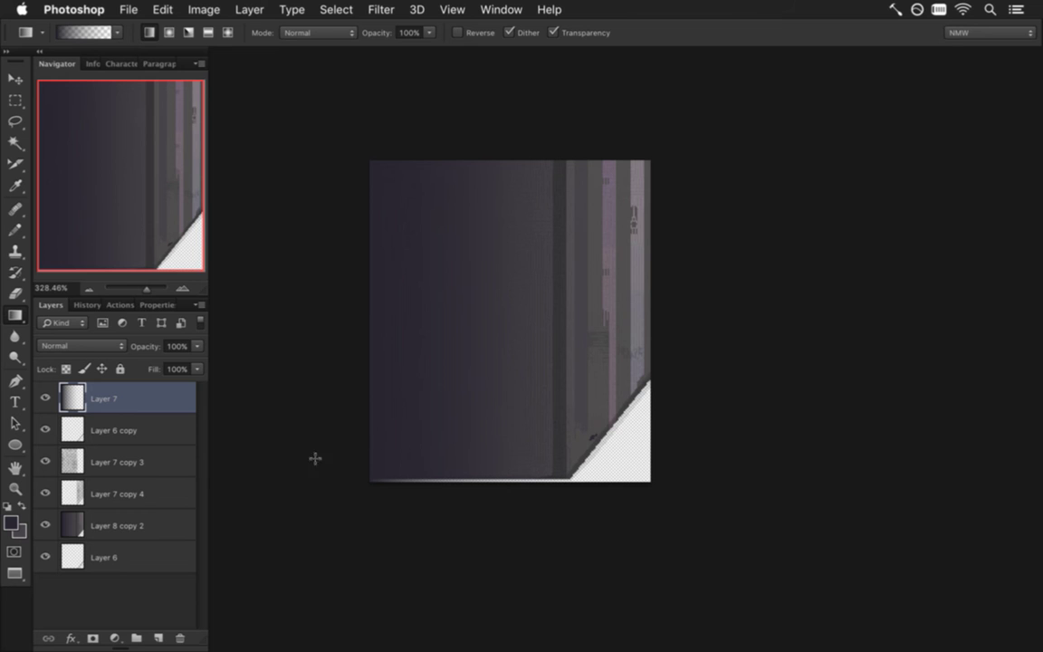
Compare blending modes for the gradient on Layer 7 and set it to Soft Light.
{"action": "left_click", "coordinate": [200, 346]}
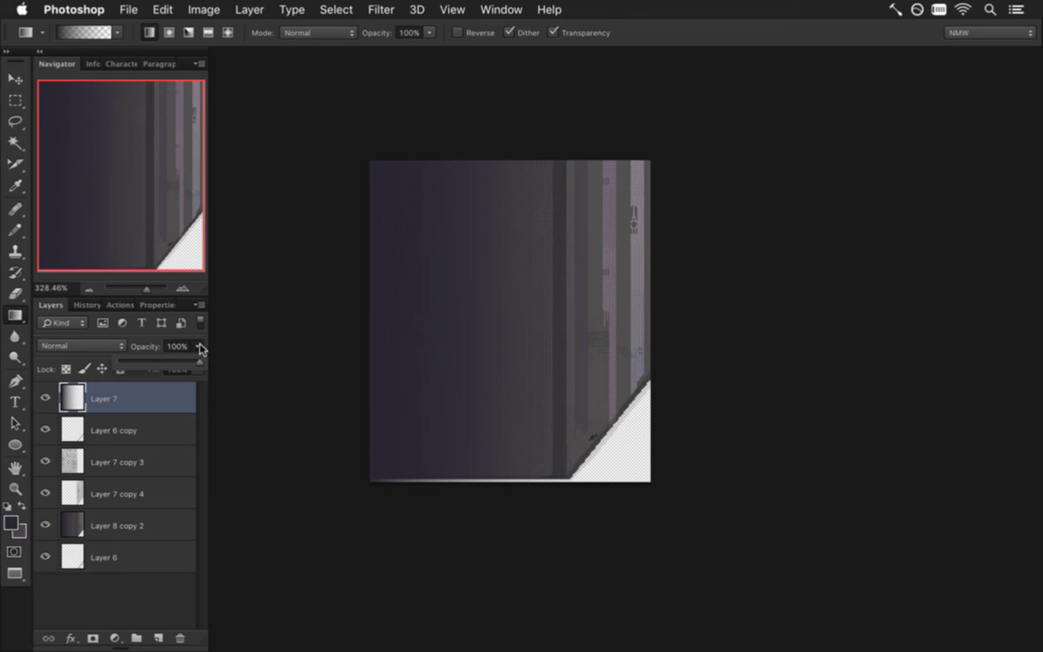
{"action": "left_click", "coordinate": [115, 346]}
{"action": "left_click", "coordinate": [152, 342]}
{"action": "key", "text": "m"}
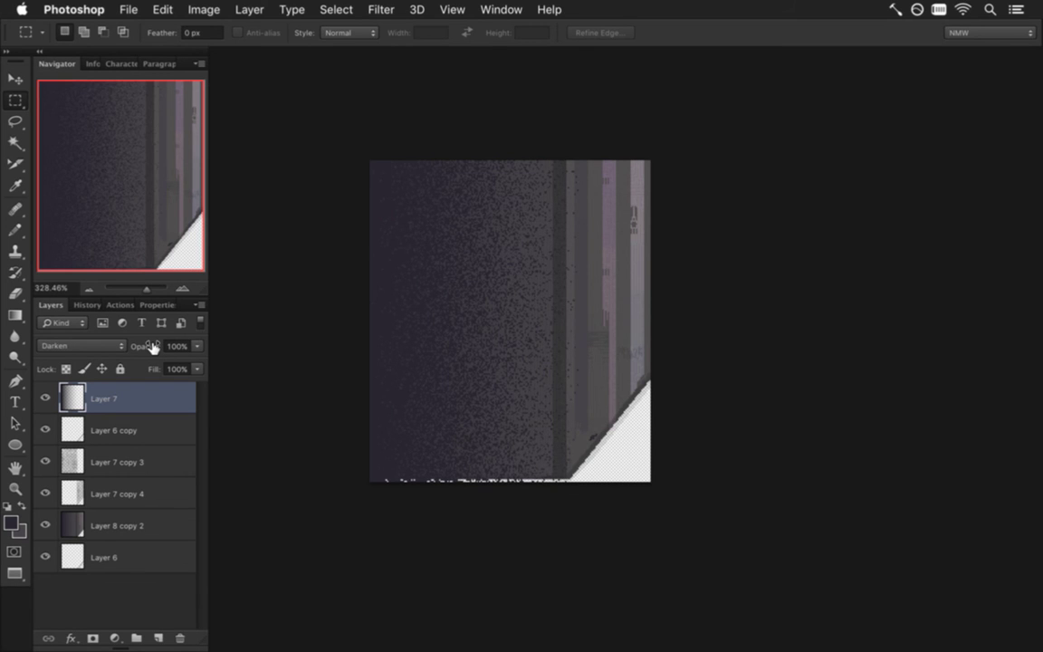
{"action": "key", "text": "shift+plus"}
{"action": "key", "text": "shift+plus"}
{"action": "key", "text": "shift+plus"}
{"action": "key", "text": "shift+plus"}
{"action": "key", "text": "shift+plus"}
{"action": "key", "text": "shift+plus"}
{"action": "key", "text": "shift+plus"}
{"action": "key", "text": "shift+plus"}
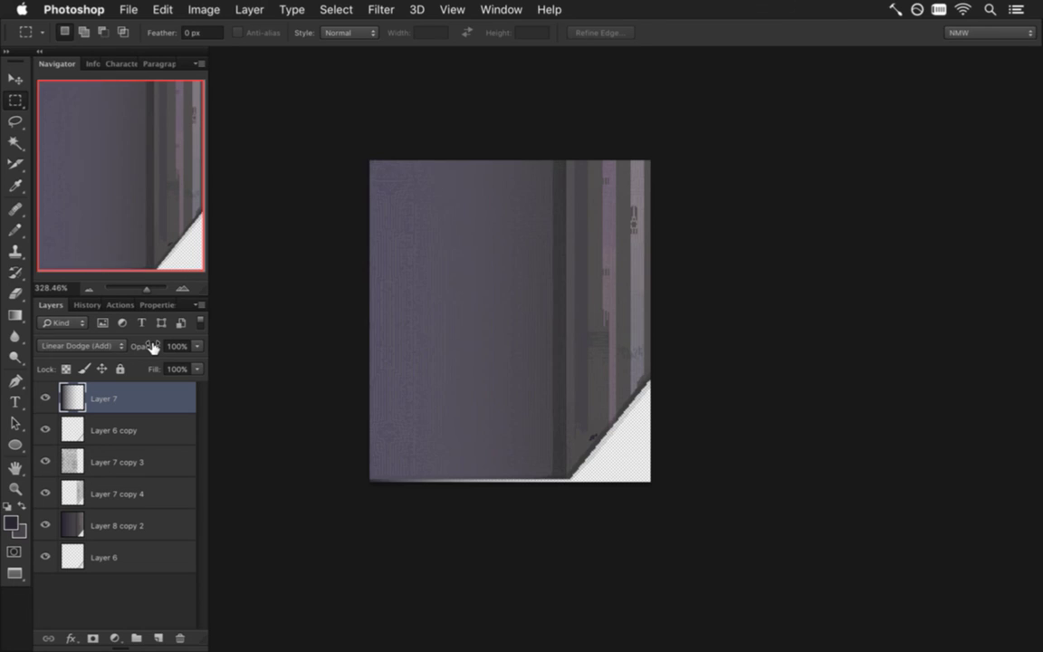
{"action": "key", "text": "shift+plus"}
{"action": "key", "text": "shift+plus"}
{"action": "key", "text": "shift+plus"}
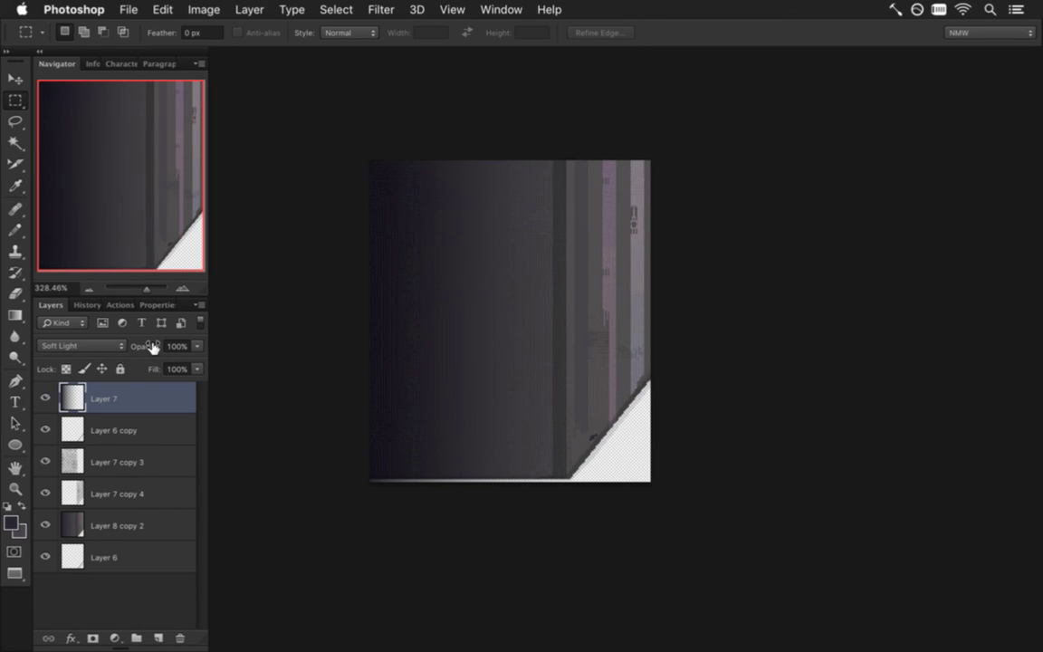
{"action": "key", "text": "shift+plus"}
{"action": "key", "text": "shift+plus"}
{"action": "key", "text": "shift+plus"}
{"action": "key", "text": "shift+plus"}
{"action": "key", "text": "shift+plus"}
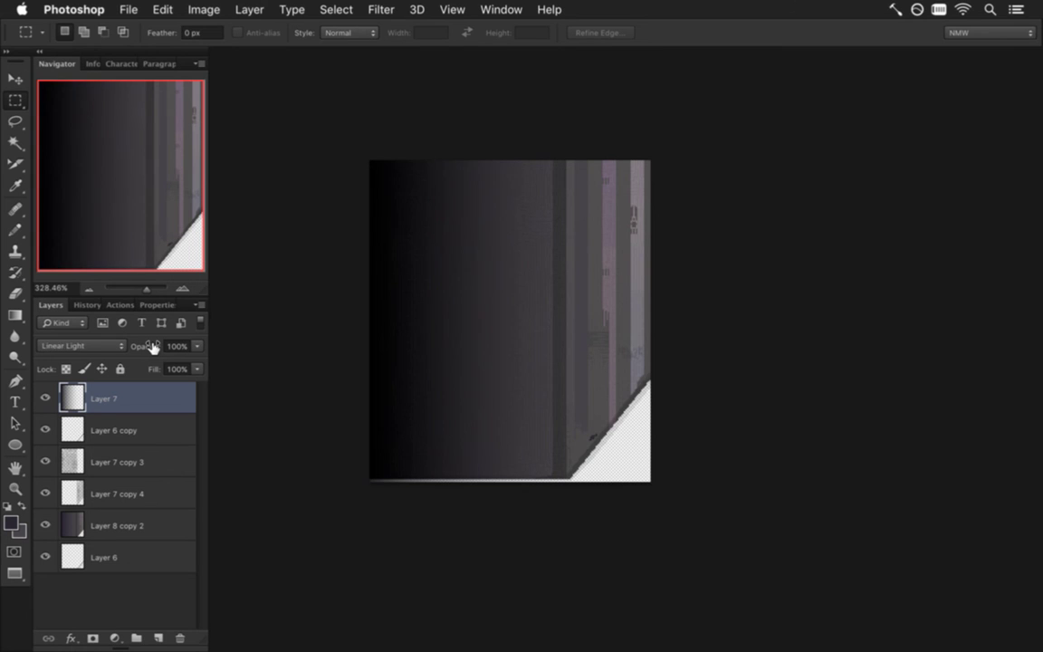
{"action": "key", "text": "shift+plus"}
{"action": "key", "text": "shift+plus"}
{"action": "key", "text": "shift+plus"}
{"action": "key", "text": "shift+plus"}
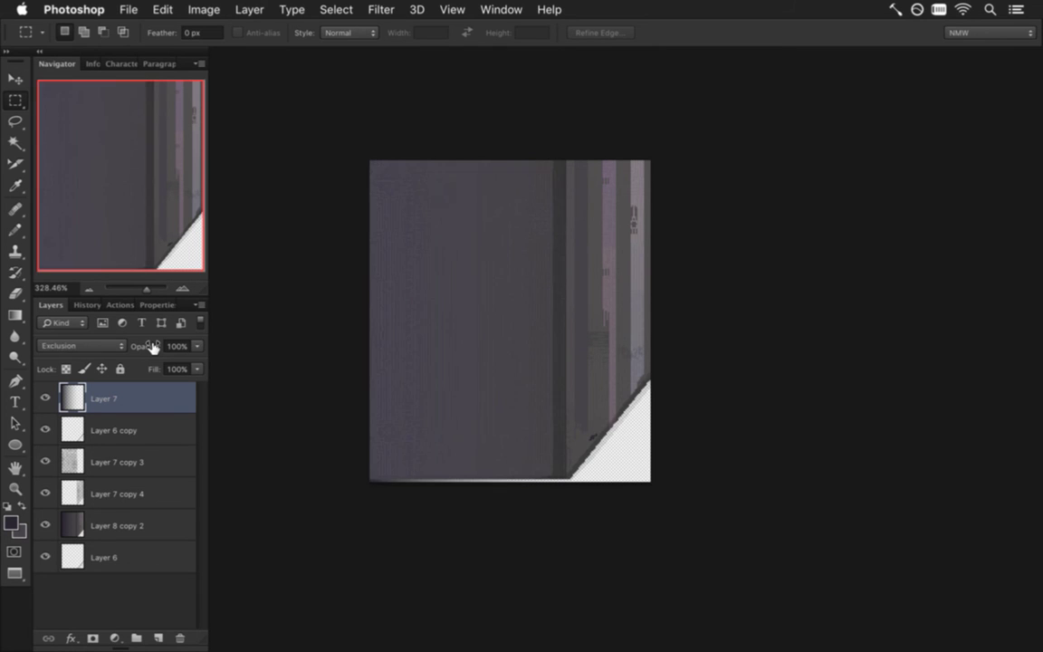
{"action": "key", "text": "shift+plus"}
{"action": "key", "text": "shift+plus"}
{"action": "key", "text": "shift+plus"}
{"action": "key", "text": "shift+plus"}
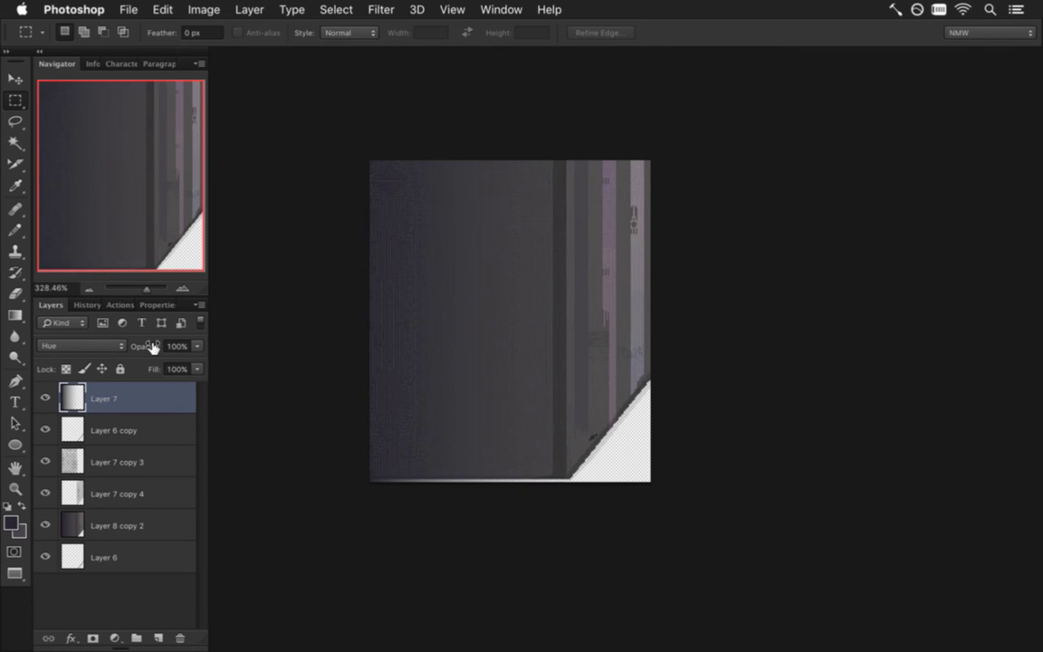
{"action": "key", "text": "shift+plus"}
{"action": "key", "text": "shift+minus"}
{"action": "key", "text": "shift+minus"}
{"action": "key", "text": "shift+minus"}
{"action": "key", "text": "shift+minus"}
{"action": "key", "text": "shift+minus"}
{"action": "key", "text": "shift+minus"}
{"action": "key", "text": "shift+minus"}
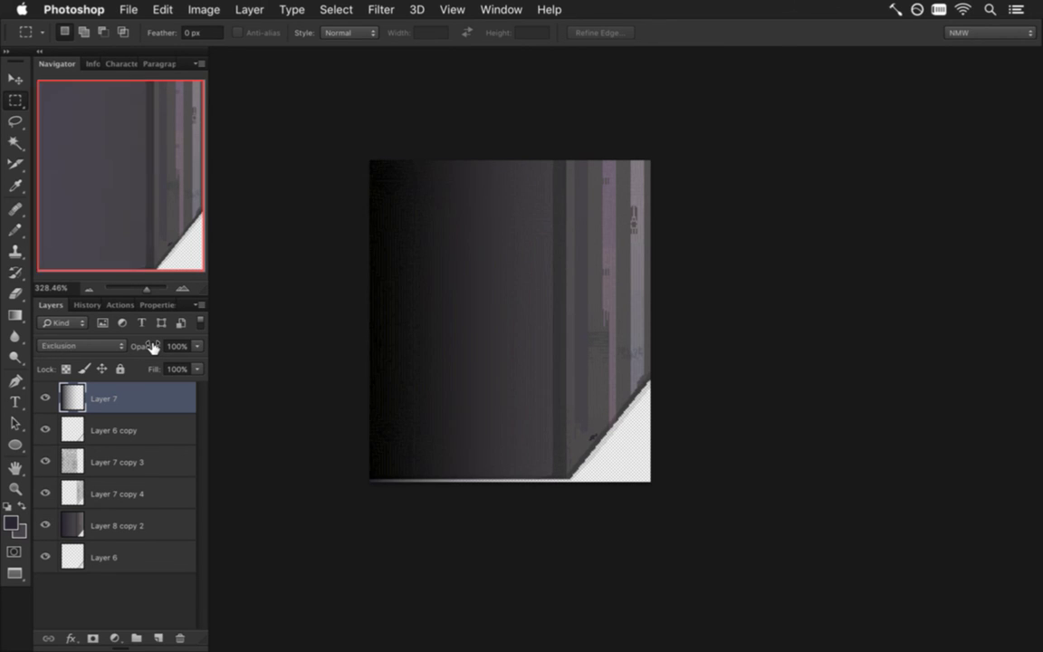
{"action": "key", "text": "shift+minus"}
{"action": "key", "text": "shift+minus"}
{"action": "key", "text": "shift+minus"}
{"action": "key", "text": "shift+minus"}
{"action": "key", "text": "shift+minus"}
{"action": "key", "text": "shift+minus"}
{"action": "key", "text": "shift+minus"}
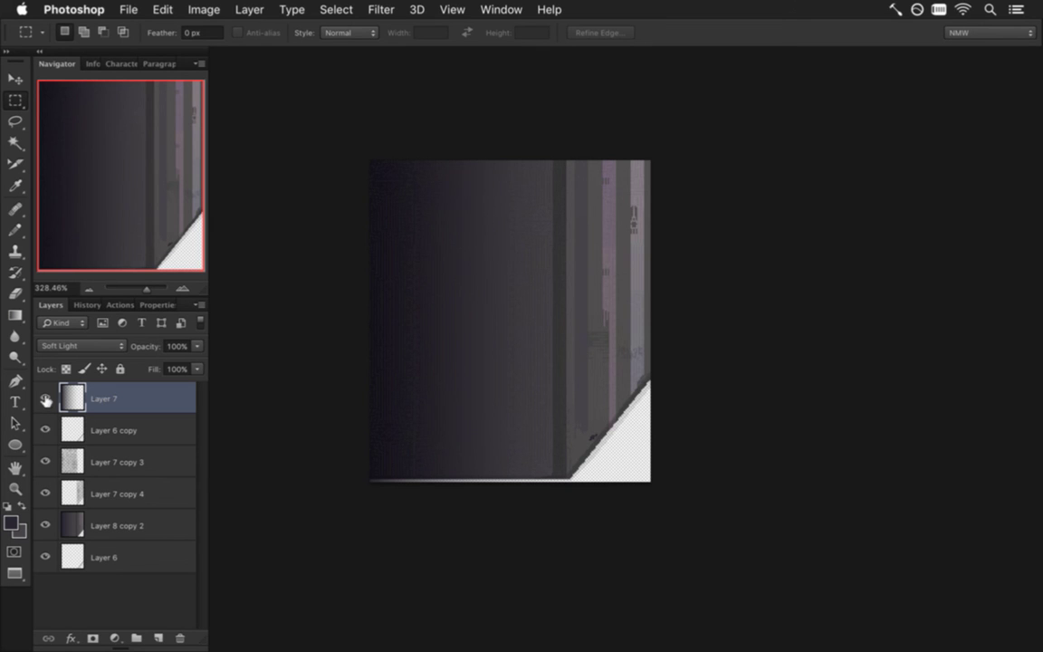
Set Layer 7's opacity to 42% and compare the wall with the gradient hidden and shown.
{"action": "left_click", "coordinate": [47, 399]}
{"action": "left_click", "coordinate": [47, 398]}
{"action": "left_click", "coordinate": [198, 346]}
{"action": "left_click", "coordinate": [145, 365]}
{"action": "left_click_drag", "start_coordinate": [145, 365], "coordinate": [152, 363]}
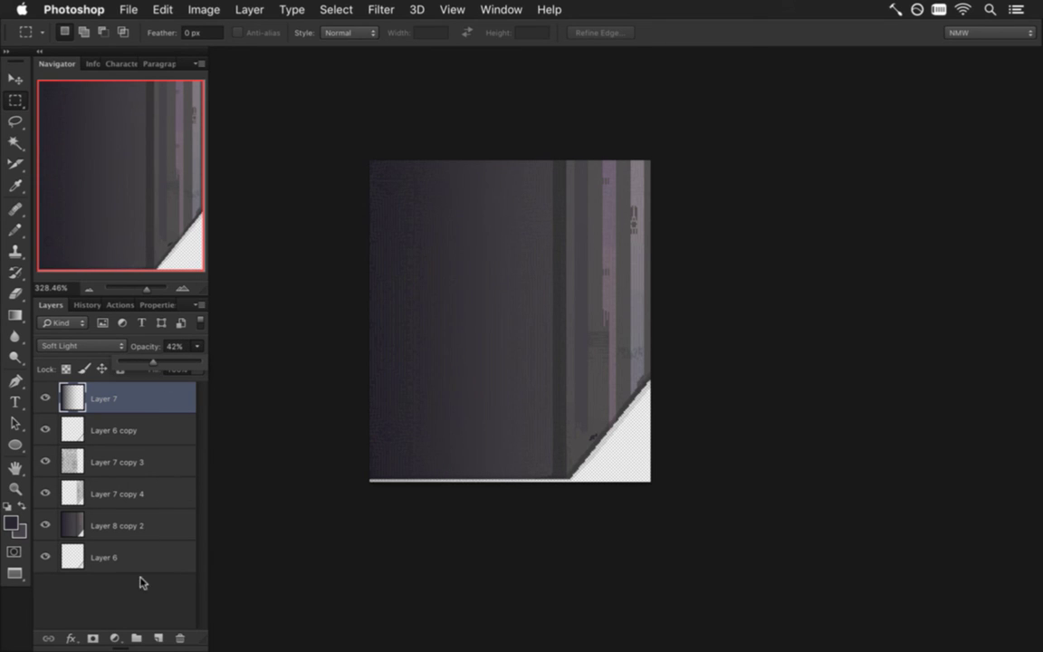
{"action": "left_click", "coordinate": [143, 591]}
{"action": "left_click", "coordinate": [47, 396]}
{"action": "left_click", "coordinate": [47, 397]}
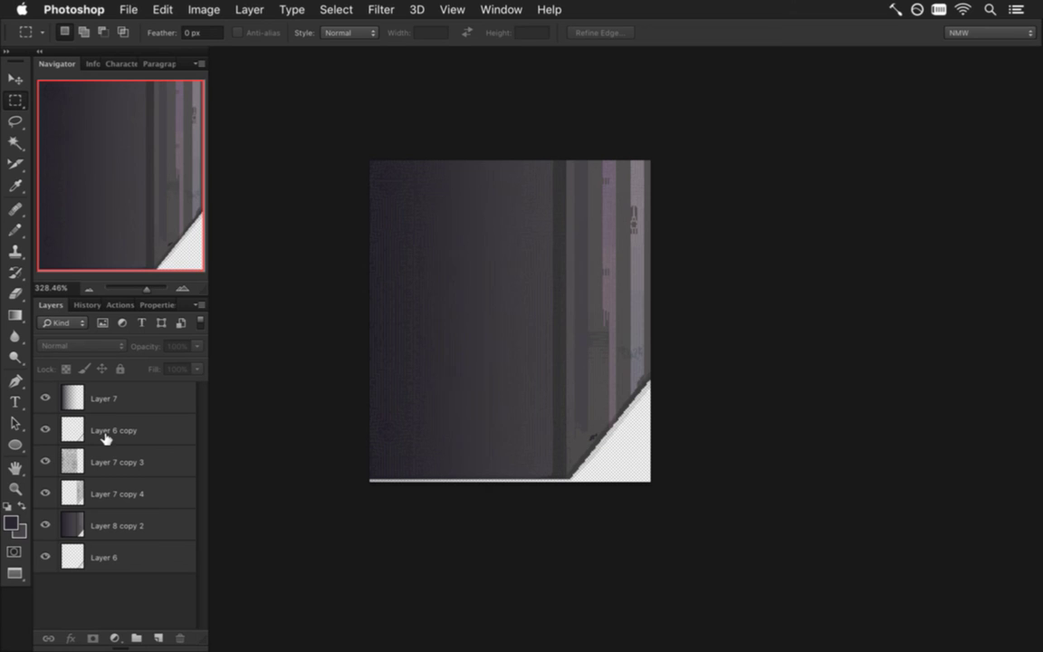
Export the wall for web as a PNG-24 named TBossDoorSideL0.png in the NoShadow folder, replacing the existing file.
{"action": "key", "text": "super+alt+shift+s"}
{"action": "key", "text": "Return"}
{"action": "key", "text": "Right"}
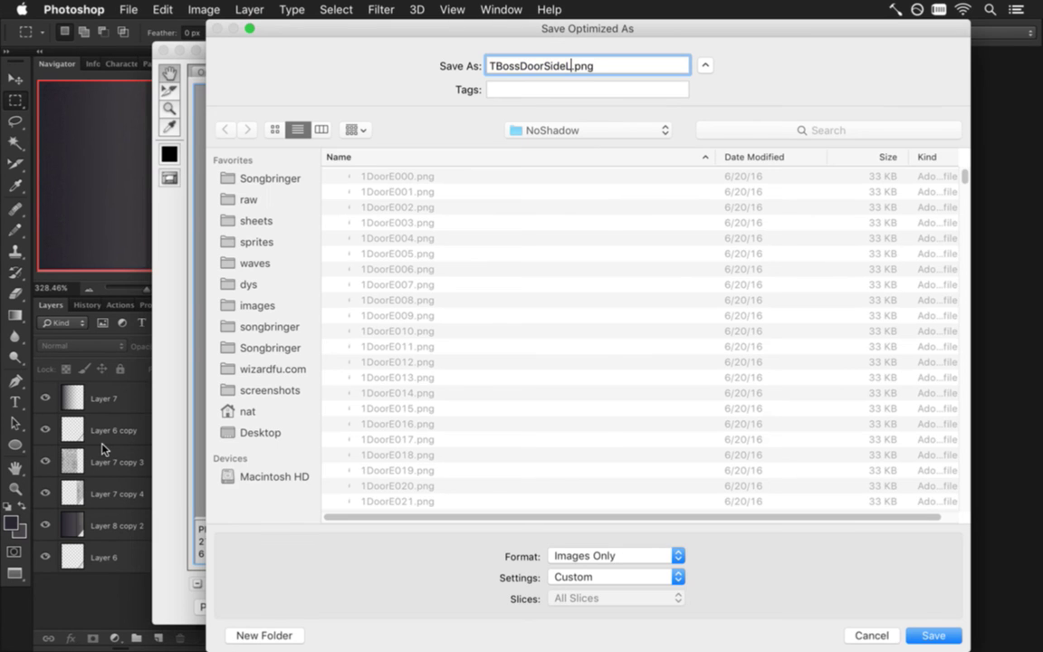
{"action": "key", "text": "Return"}
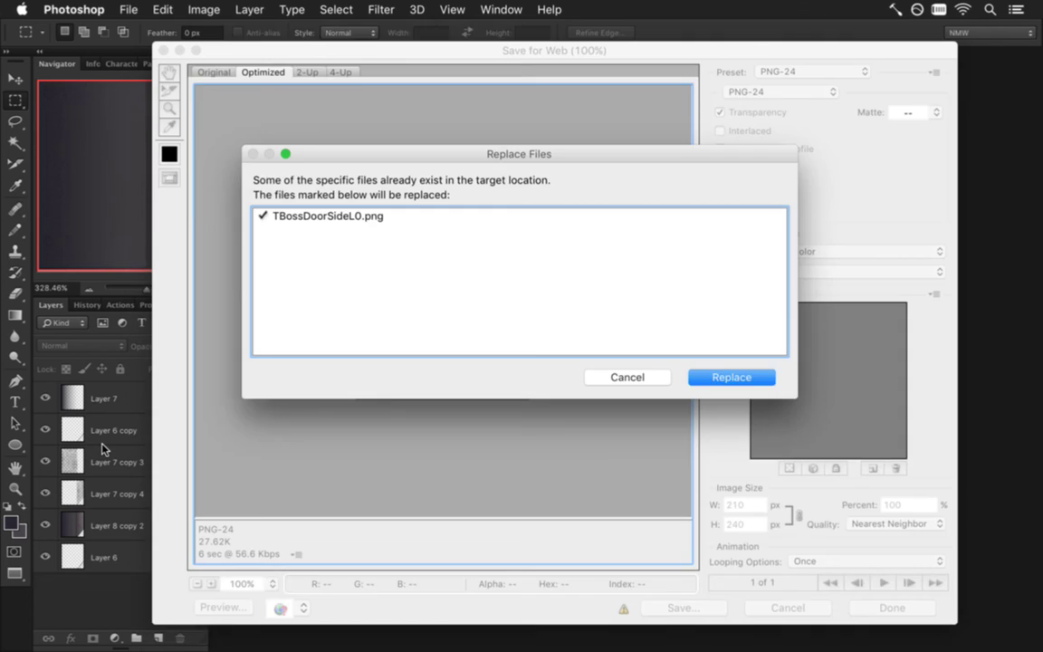
{"action": "key", "text": "Return"}
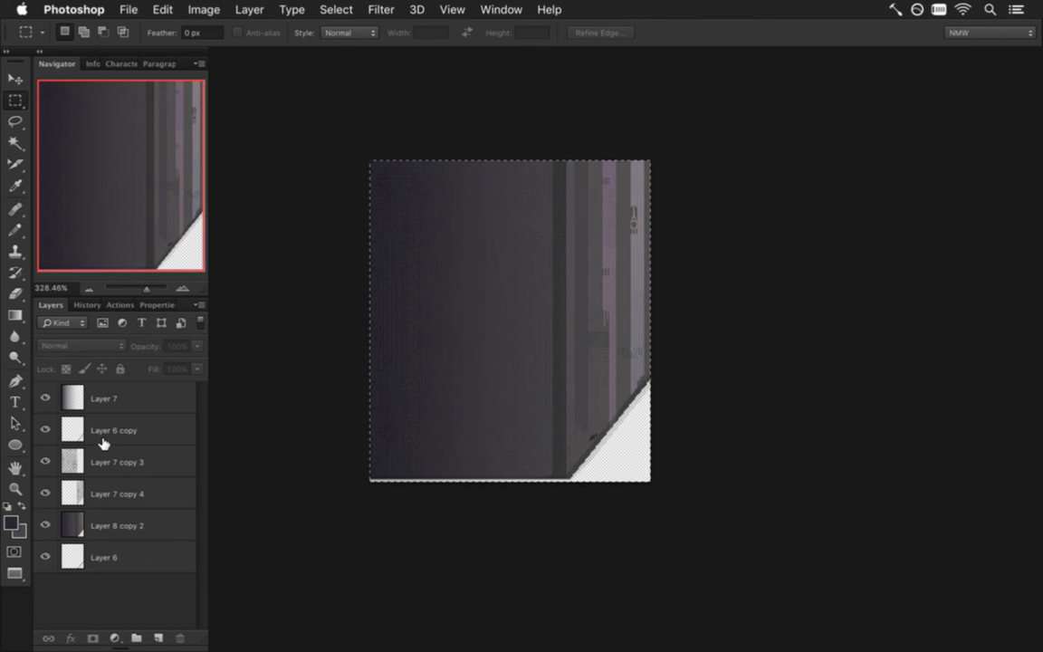
Paste the copied wall into a new document of matching size and flip the canvas horizontally.
{"action": "key", "text": "super+n"}
{"action": "key", "text": "Return"}
{"action": "key", "text": "super+v"}
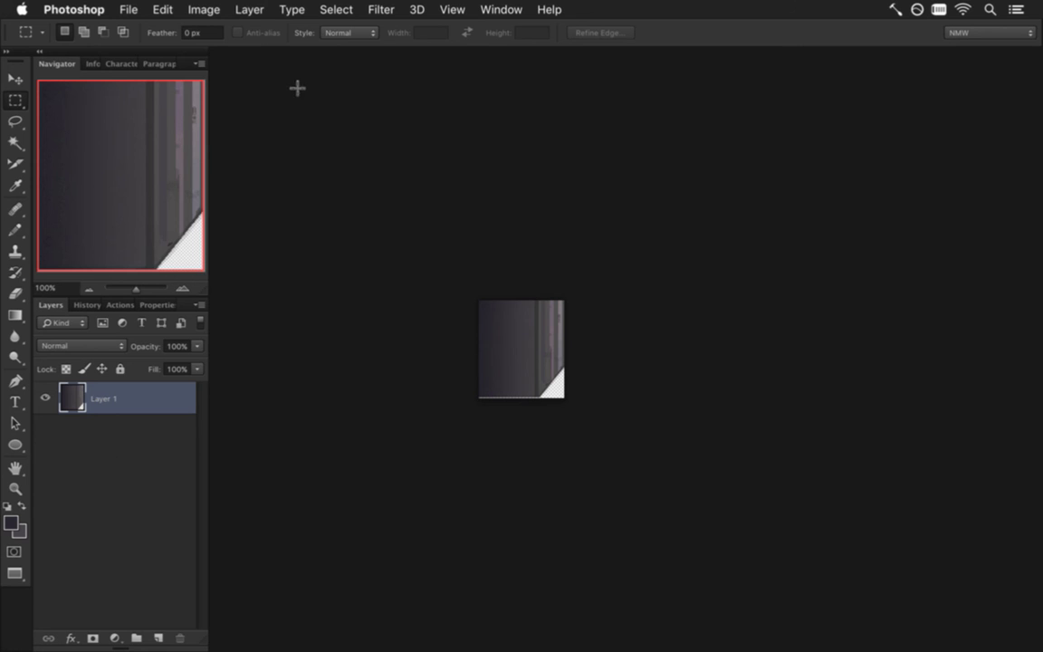
{"action": "left_click", "coordinate": [203, 9]}
{"action": "mouse_move", "coordinate": [276, 183]}
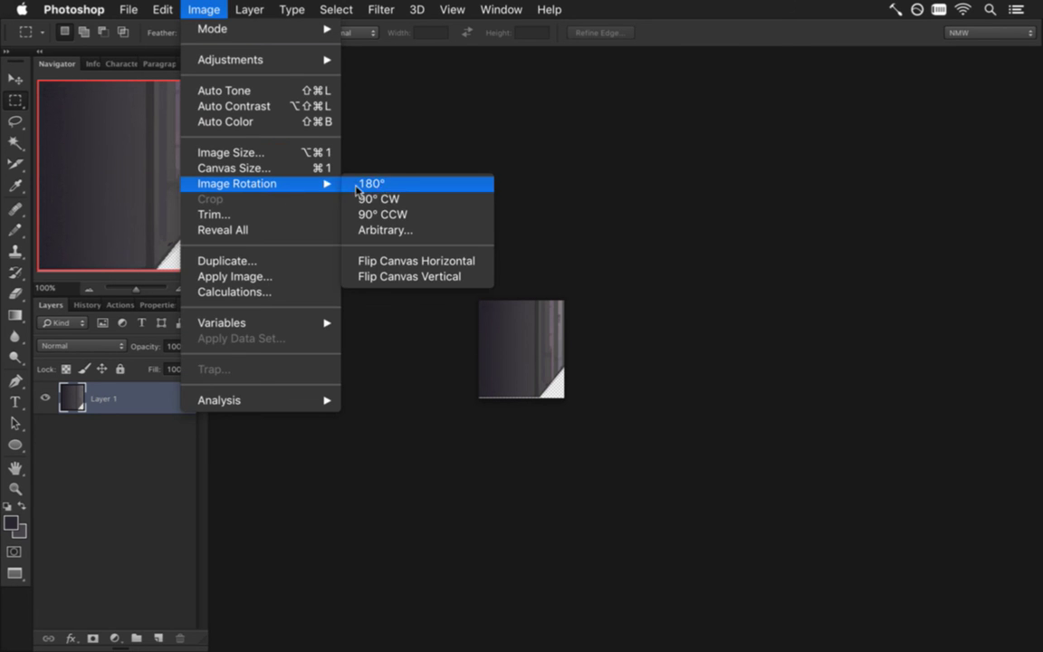
{"action": "left_click", "coordinate": [412, 260]}
Export the flipped wall for web as a PNG-24 named TBossDoorSideR0.png in the NoShadow folder.
{"action": "key", "text": "alt+shift+super+s"}
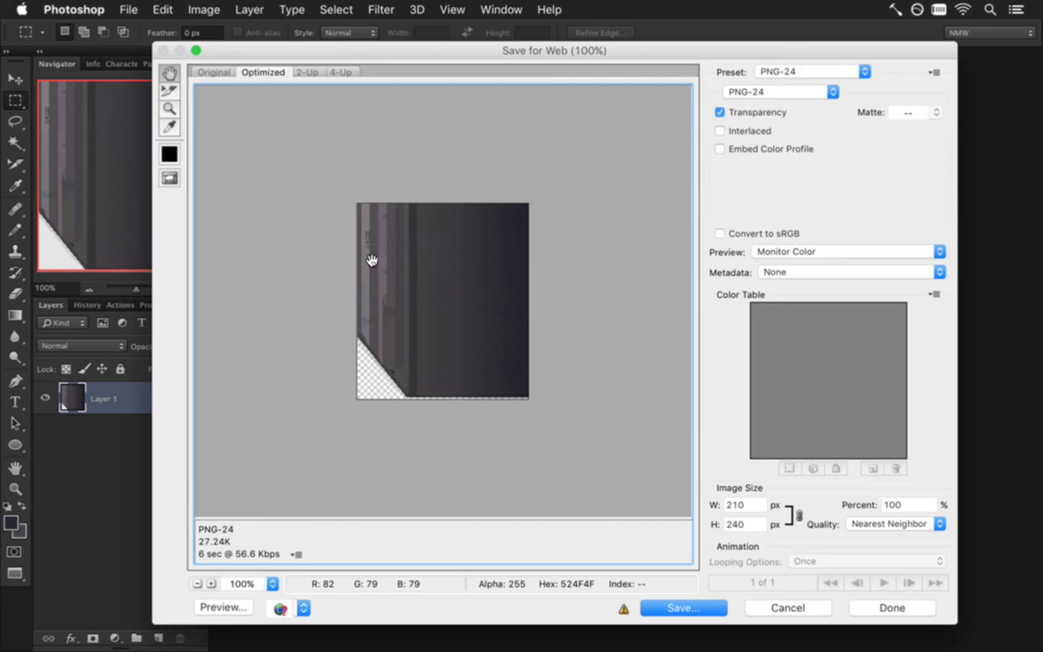
{"action": "key", "text": "Return"}
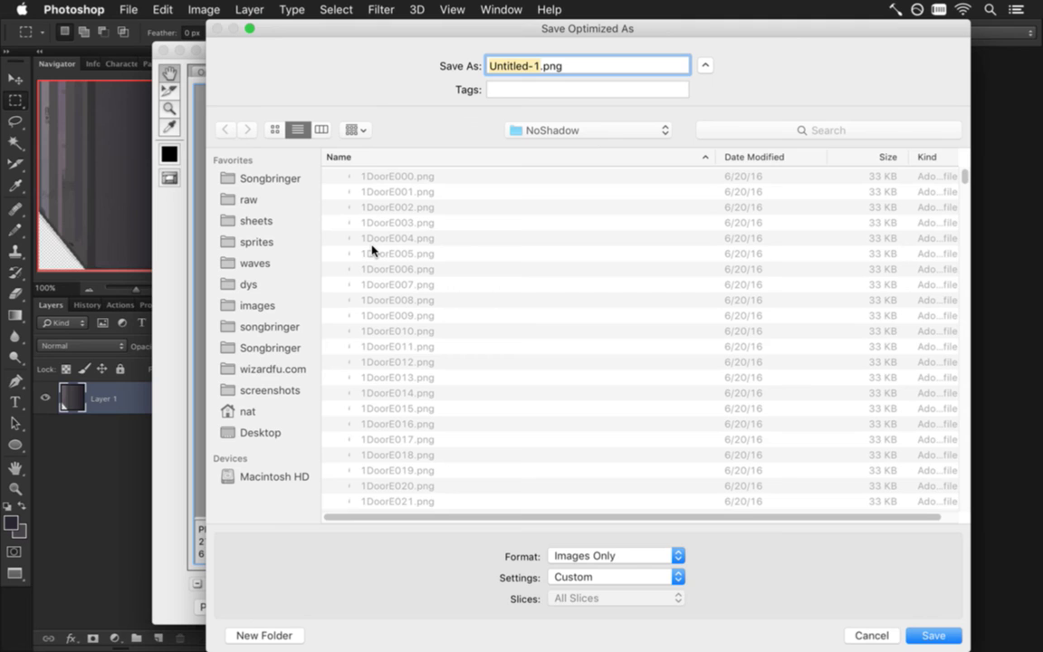
{"action": "type", "text": "TBossDoor"}
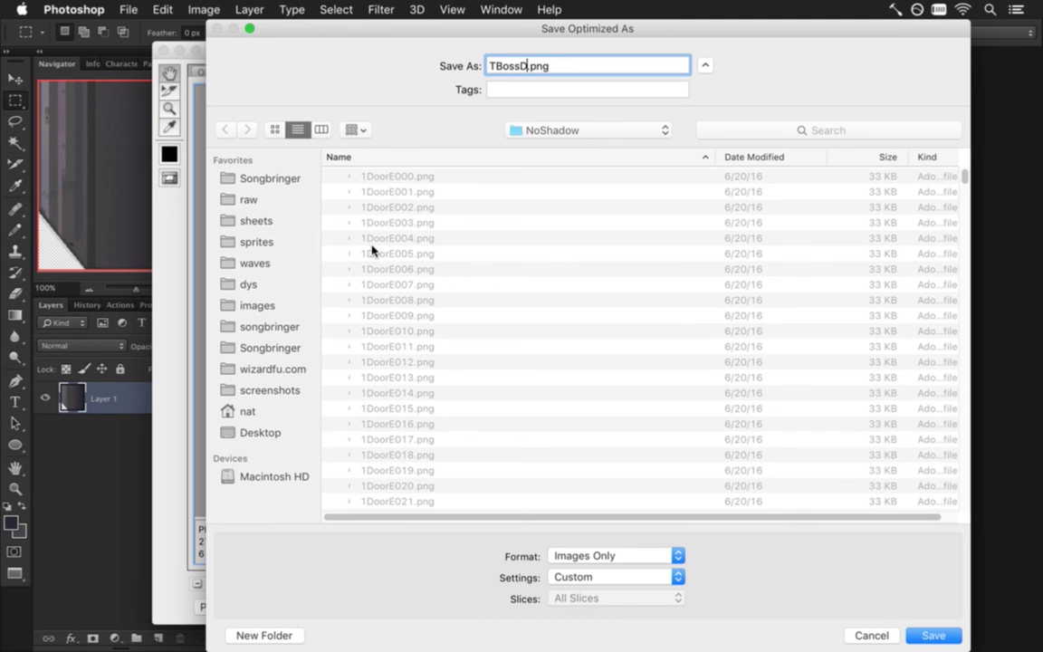
{"action": "type", "text": "SideR0"}
{"action": "key", "text": "Return"}
Switch to the running game to check the boss door walls, quit it, and return to Photoshop.
{"action": "key", "text": "super+Tab"}
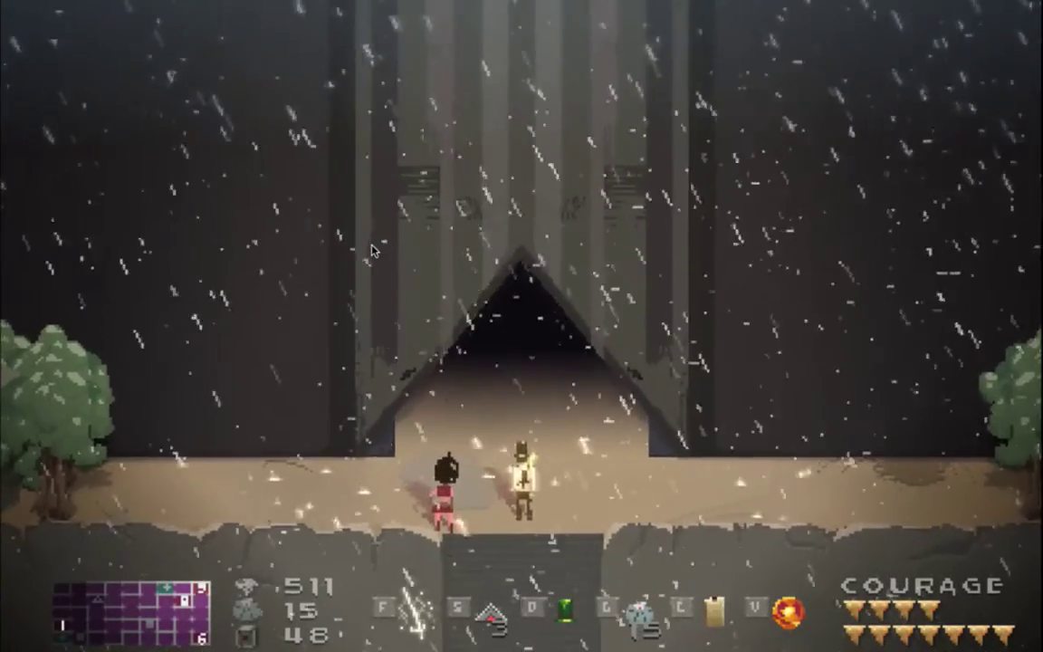
{"action": "key", "text": "super+q"}
{"action": "key", "text": "super+Tab"}
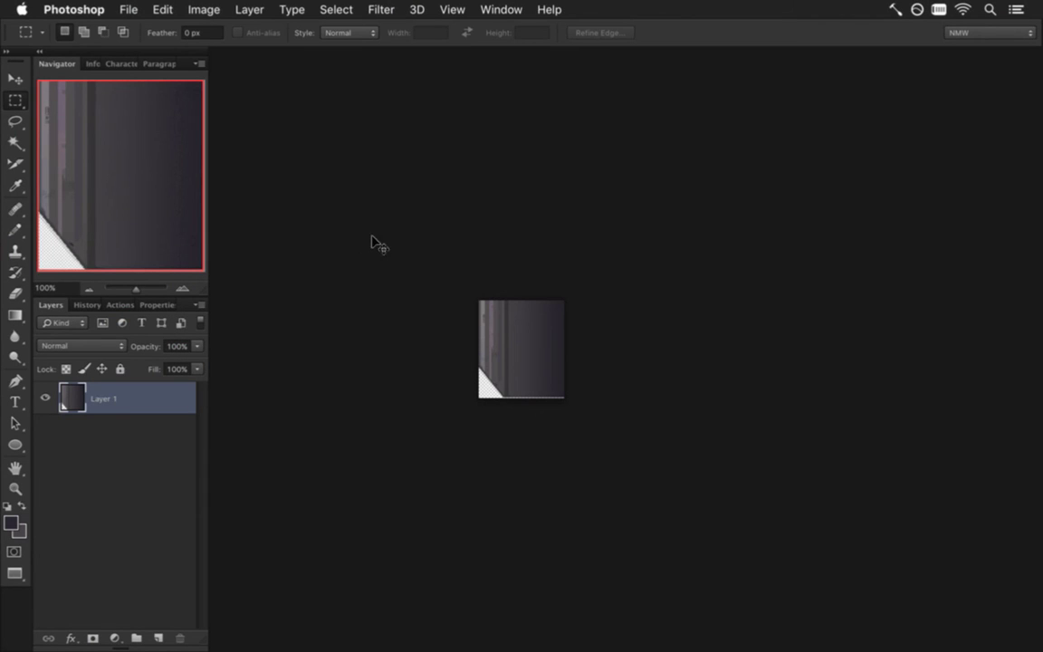
Close the flipped wall document without saving and clear the selection in the original wall document.
{"action": "key", "text": "super+w"}
{"action": "left_click", "coordinate": [485, 246]}
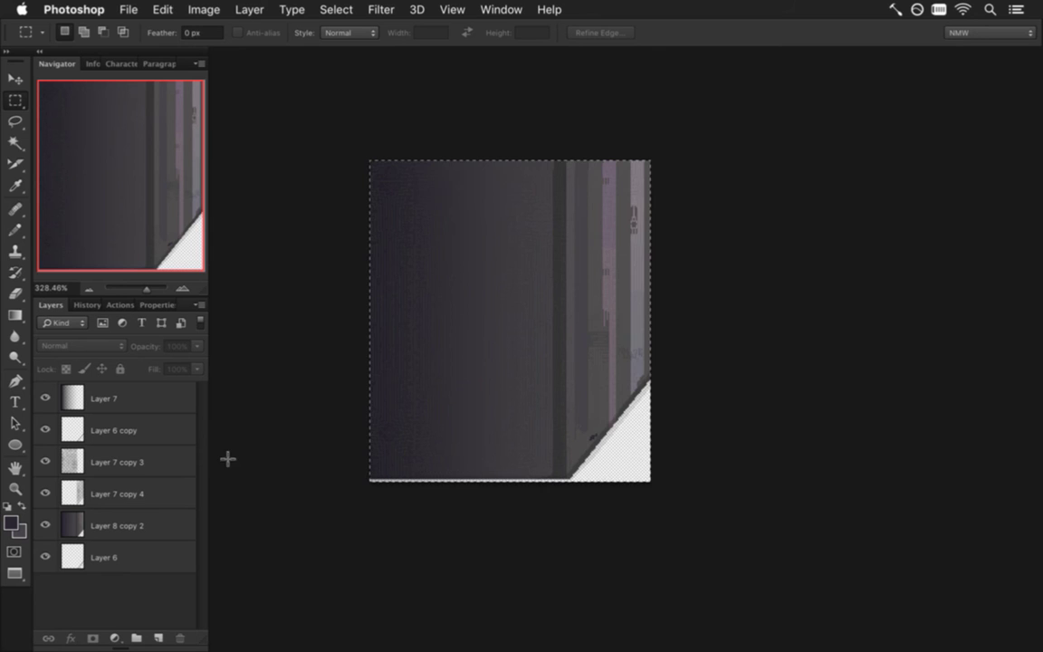
{"action": "key", "text": "super+d"}
Hide the Layer 7 gradient, export the wall for web over TBossDoorSideL0.png, and switch to Xcode.
{"action": "left_click", "coordinate": [46, 401]}
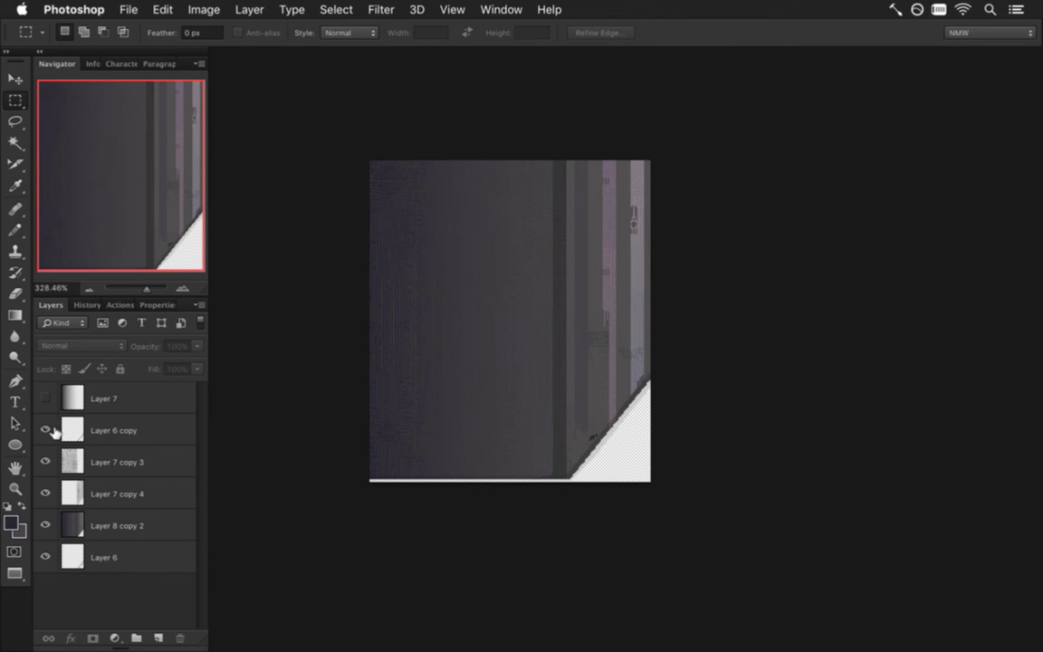
{"action": "key", "text": "super+alt+shift+s"}
{"action": "key", "text": "Return"}
{"action": "key", "text": "Right"}
{"action": "type", "text": "L"}
{"action": "key", "text": "Return"}
{"action": "key", "text": "Return"}
{"action": "key", "text": "super+Tab"}
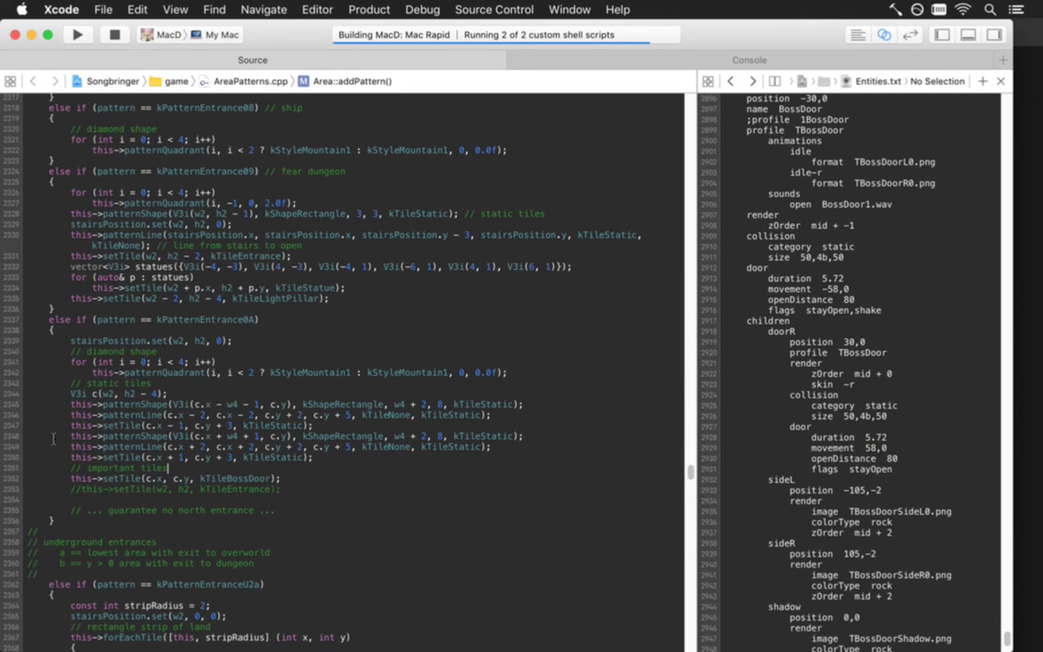